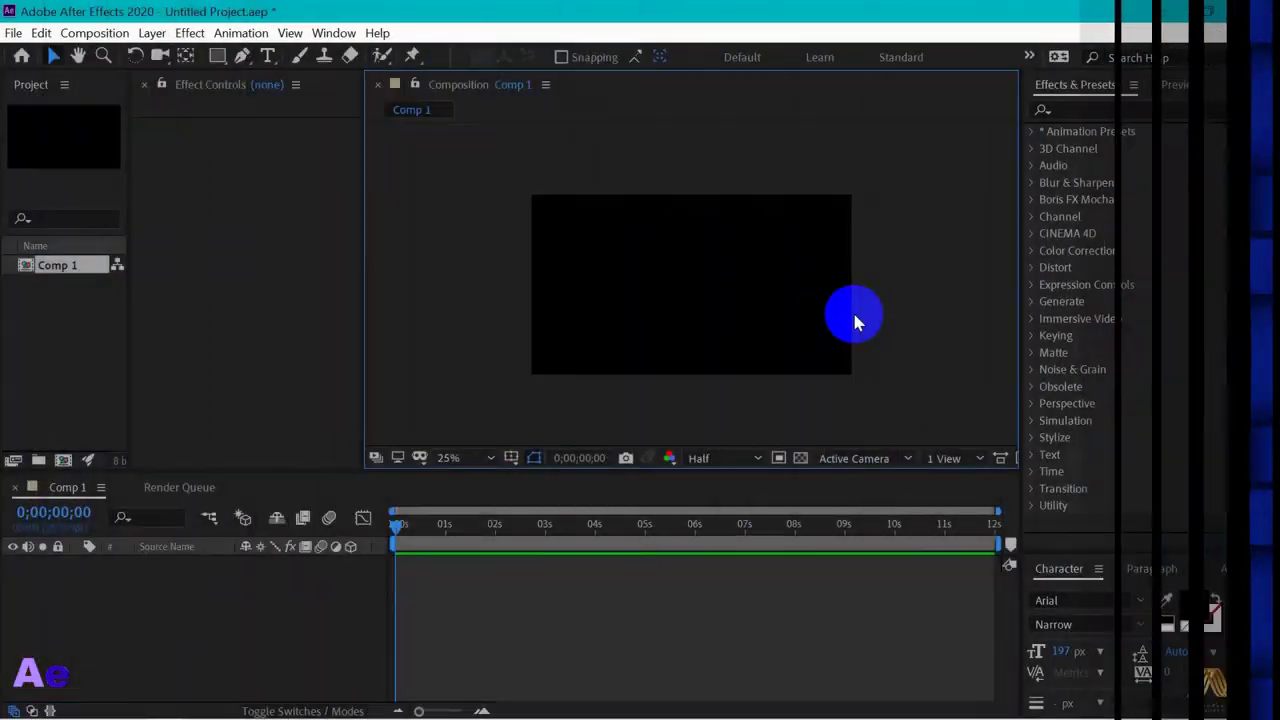
# - Expand the 3D Channel category, select 3D Channel Extract, then collapse the category again
pyautogui.click(1078, 157)
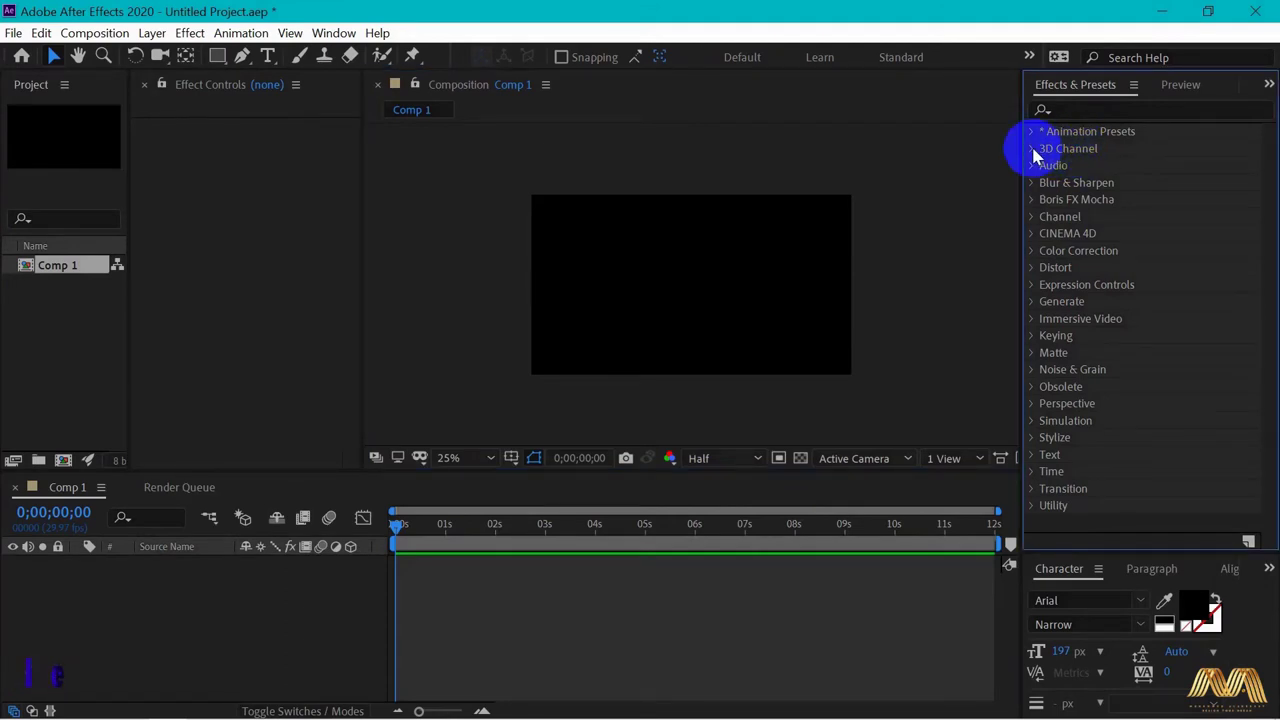
pyautogui.click(1032, 149)
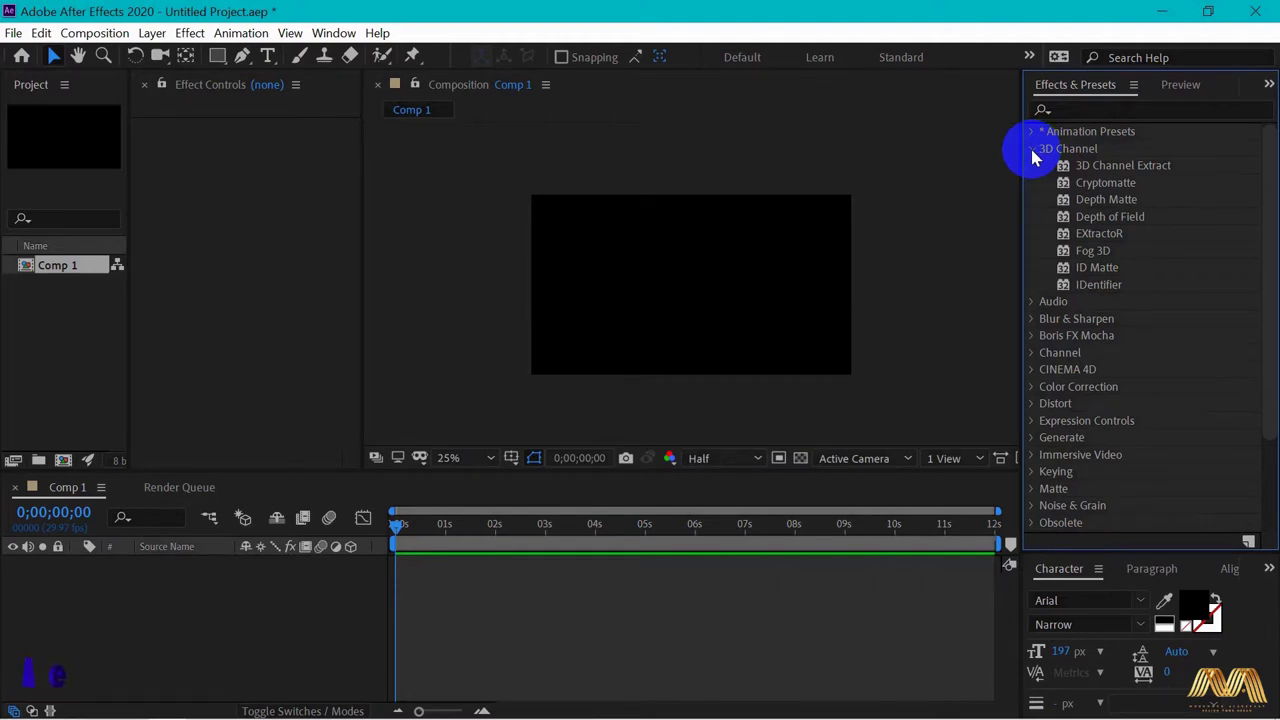
pyautogui.click(1140, 167)
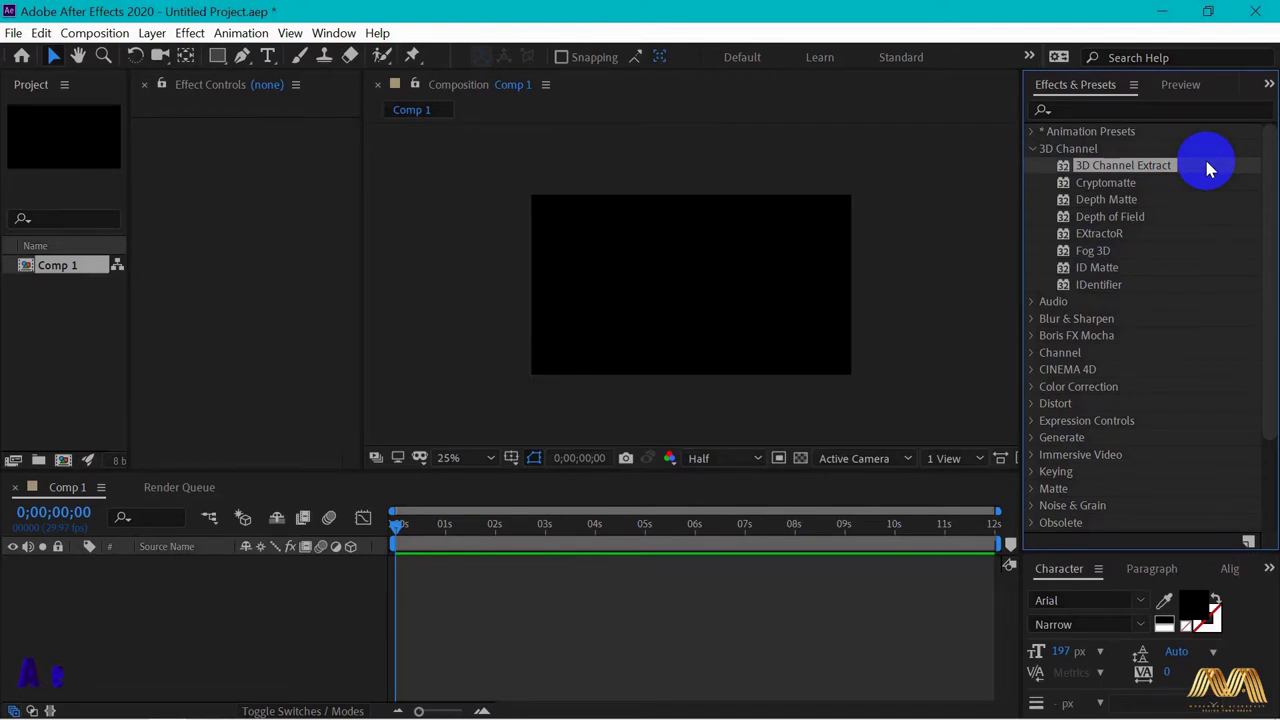
pyautogui.click(1034, 149)
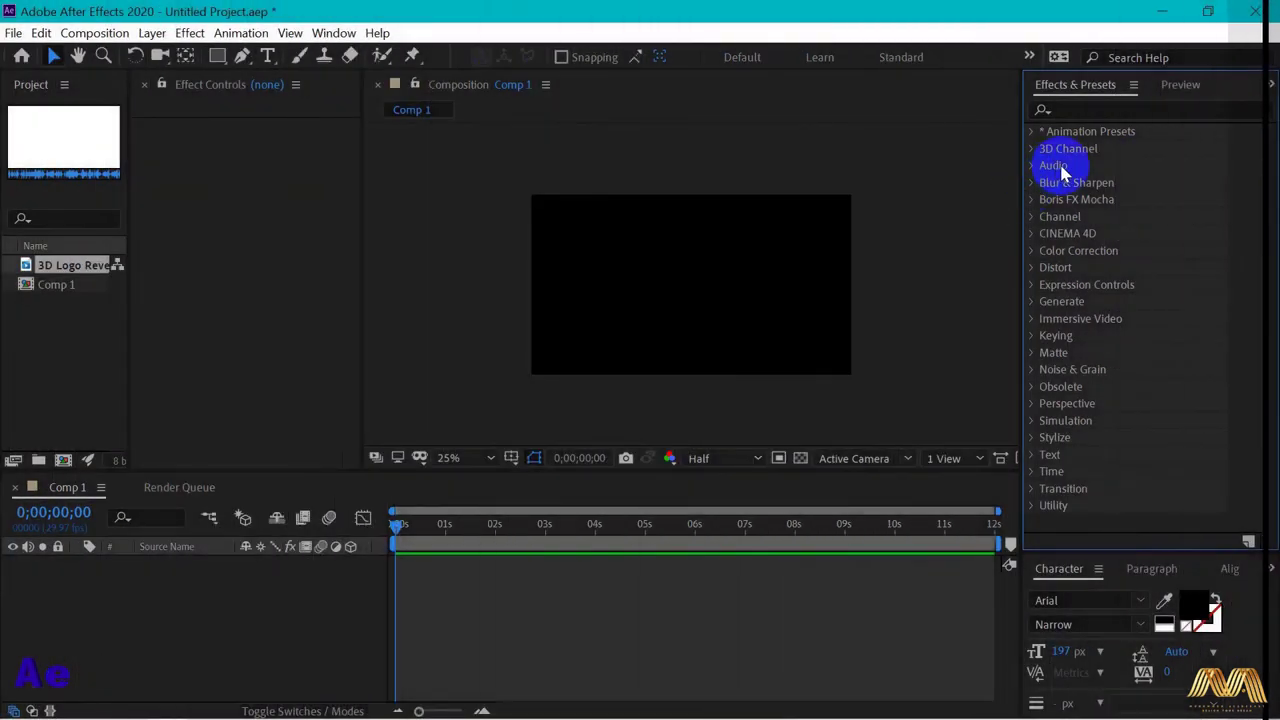
# - Add the logo reveal clip to Comp 1 and show its Audio Levels (+0.00 dB) and waveform
pyautogui.click(1034, 166)
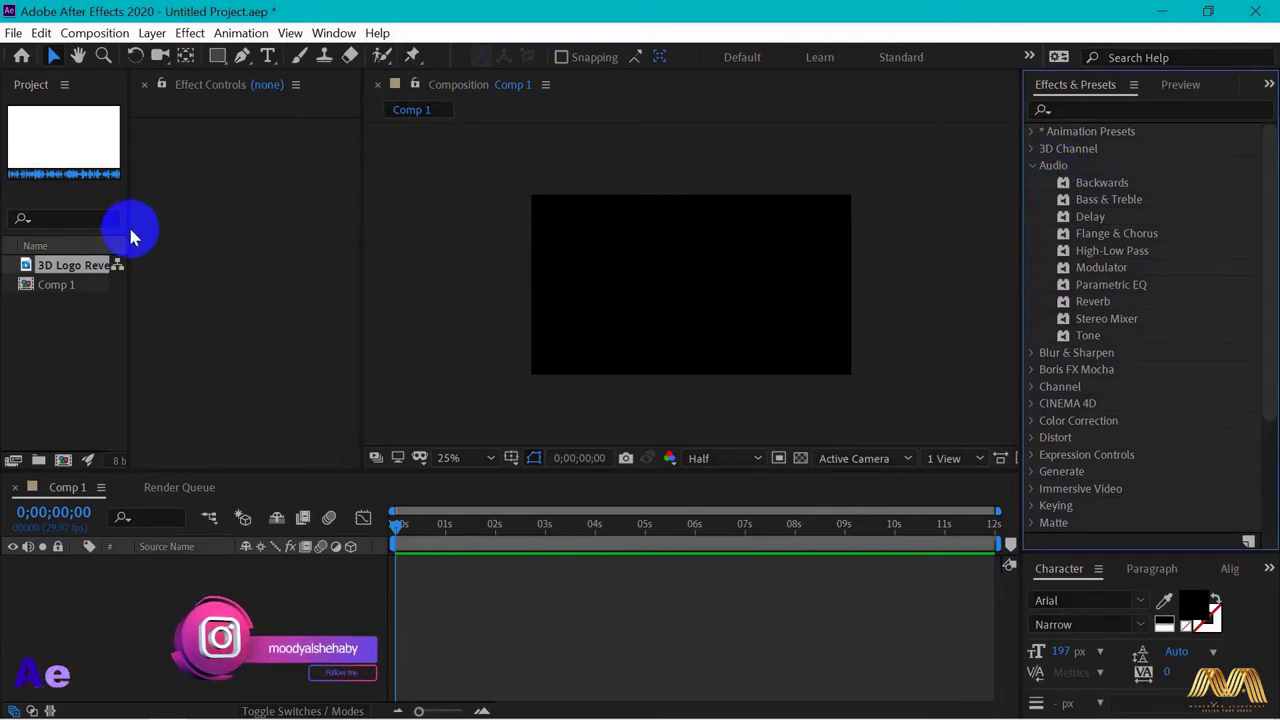
pyautogui.moveTo(45, 266); pyautogui.dragTo(82, 587)
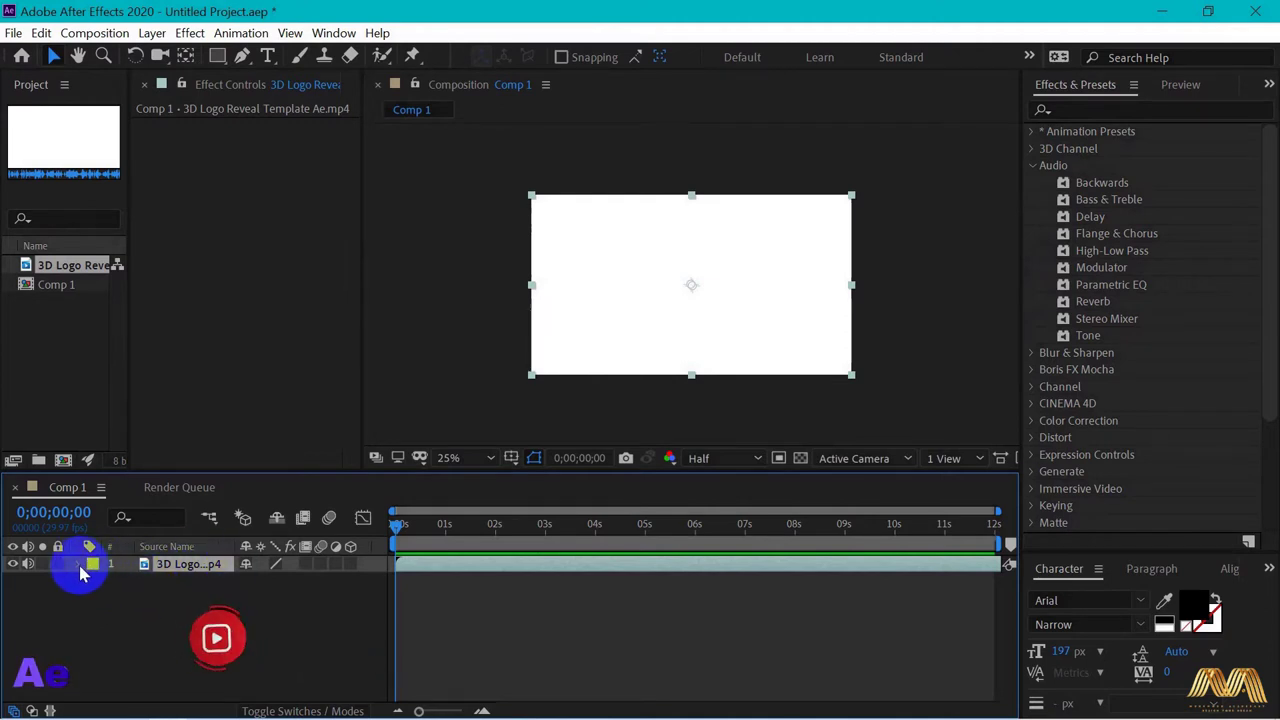
pyautogui.click(80, 565)
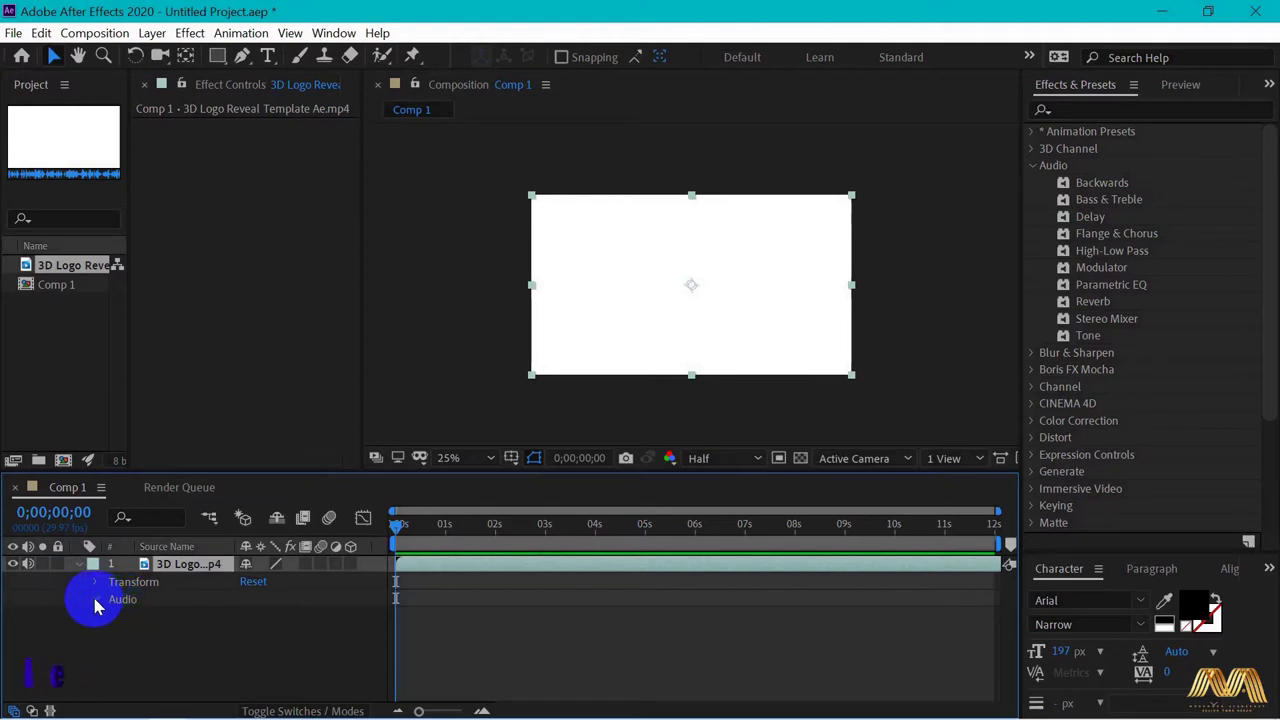
pyautogui.click(96, 601)
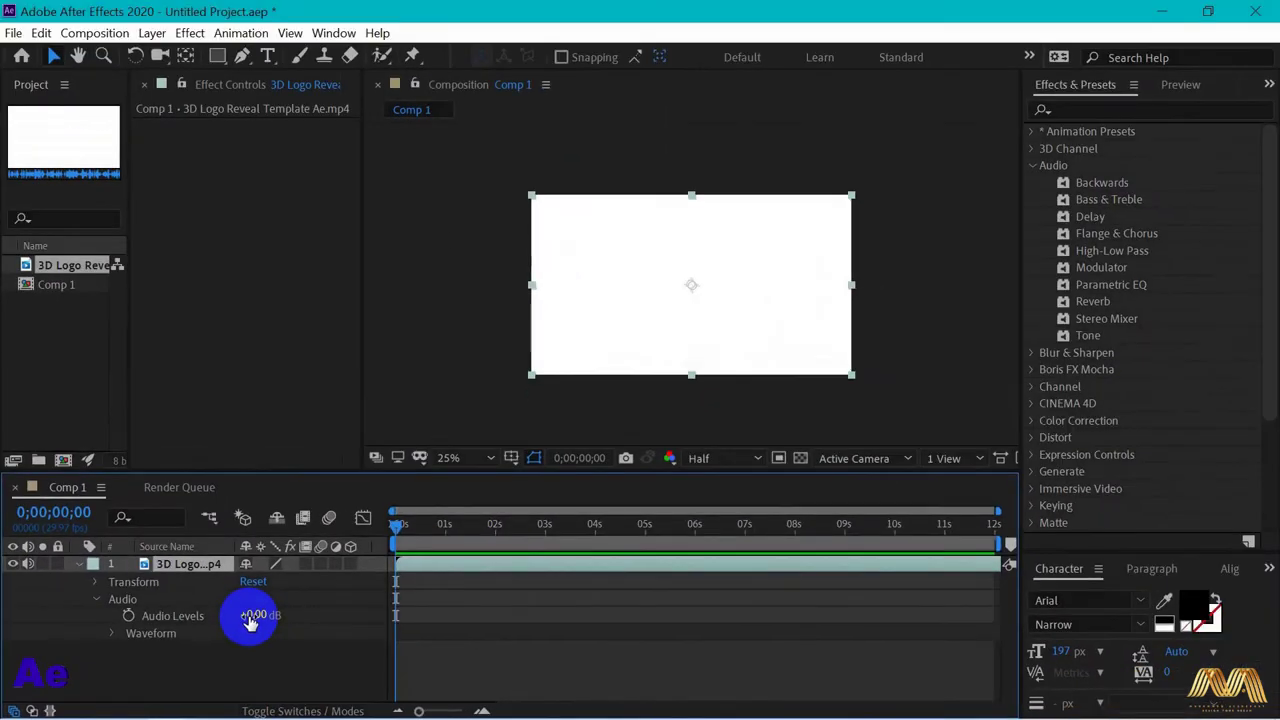
pyautogui.moveTo(268, 610)
pyautogui.mouseDown()
pyautogui.moveTo(320, 607)
pyautogui.moveTo(231, 620)
pyautogui.moveTo(271, 634)
pyautogui.mouseUp()
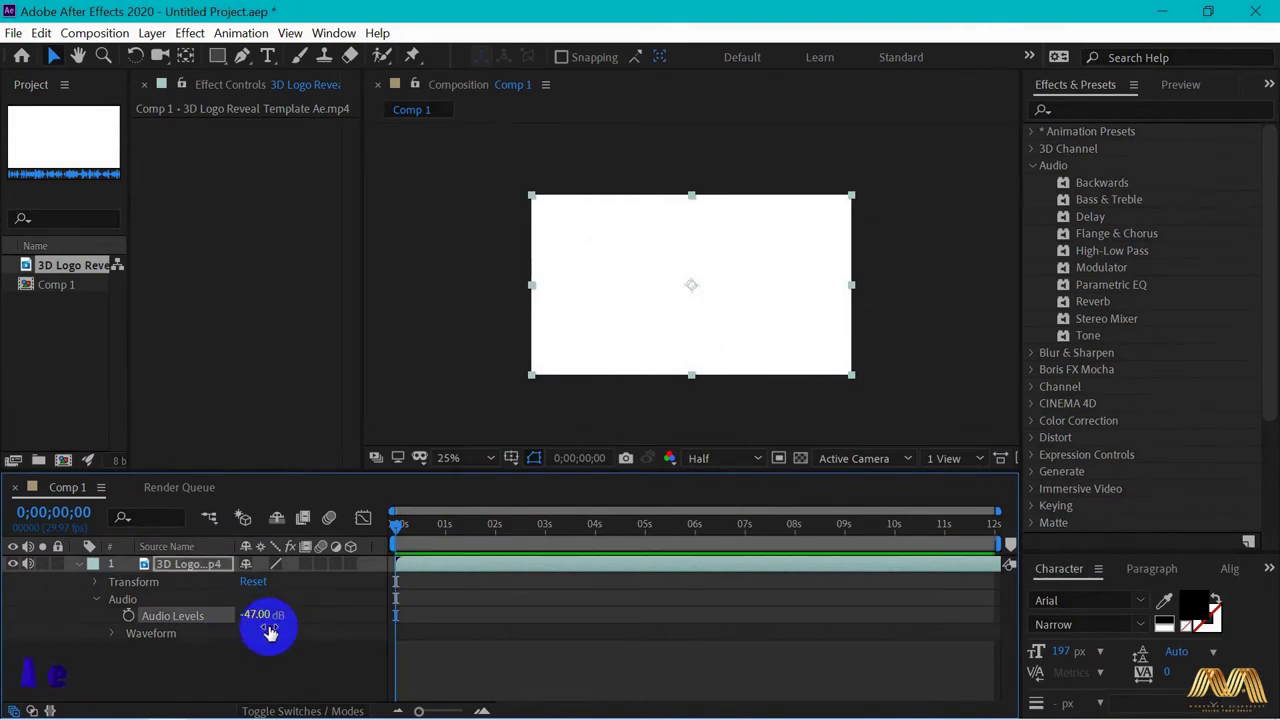
pyautogui.click(121, 635)
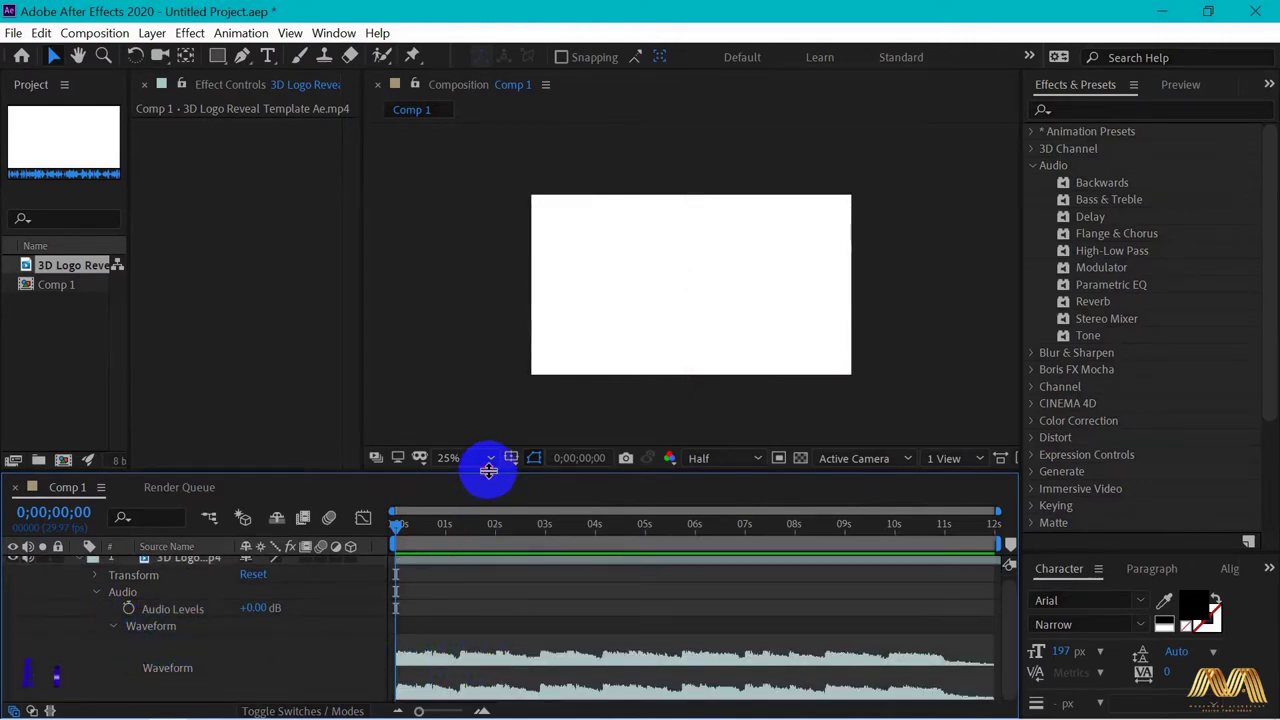
pyautogui.moveTo(488, 470); pyautogui.dragTo(491, 434)
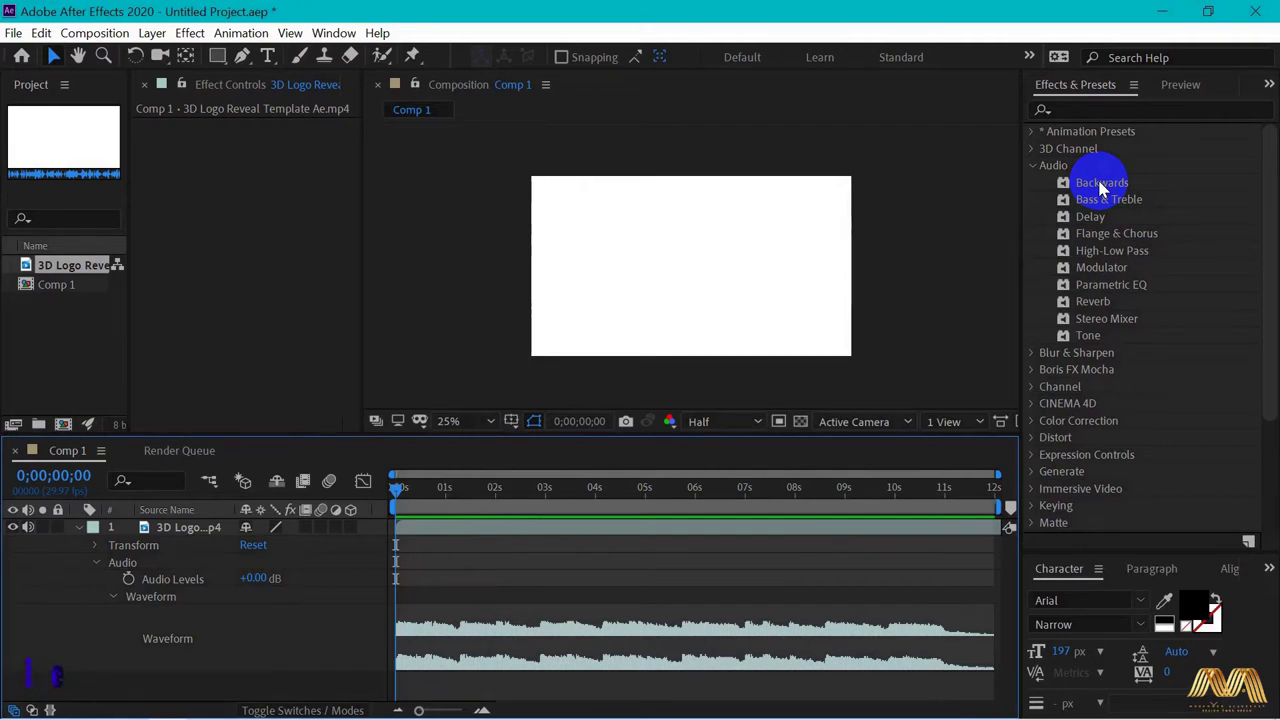
pyautogui.moveTo(1100, 183); pyautogui.dragTo(699, 278)
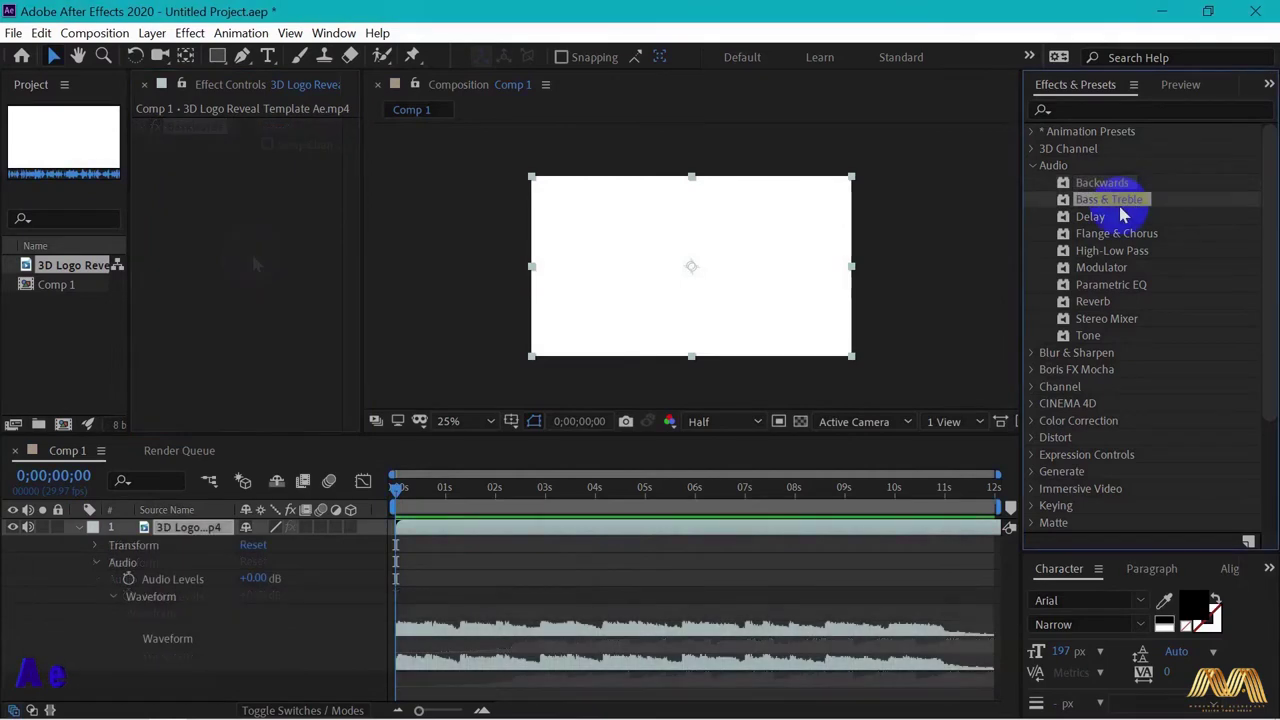
pyautogui.moveTo(1114, 200); pyautogui.dragTo(737, 280)
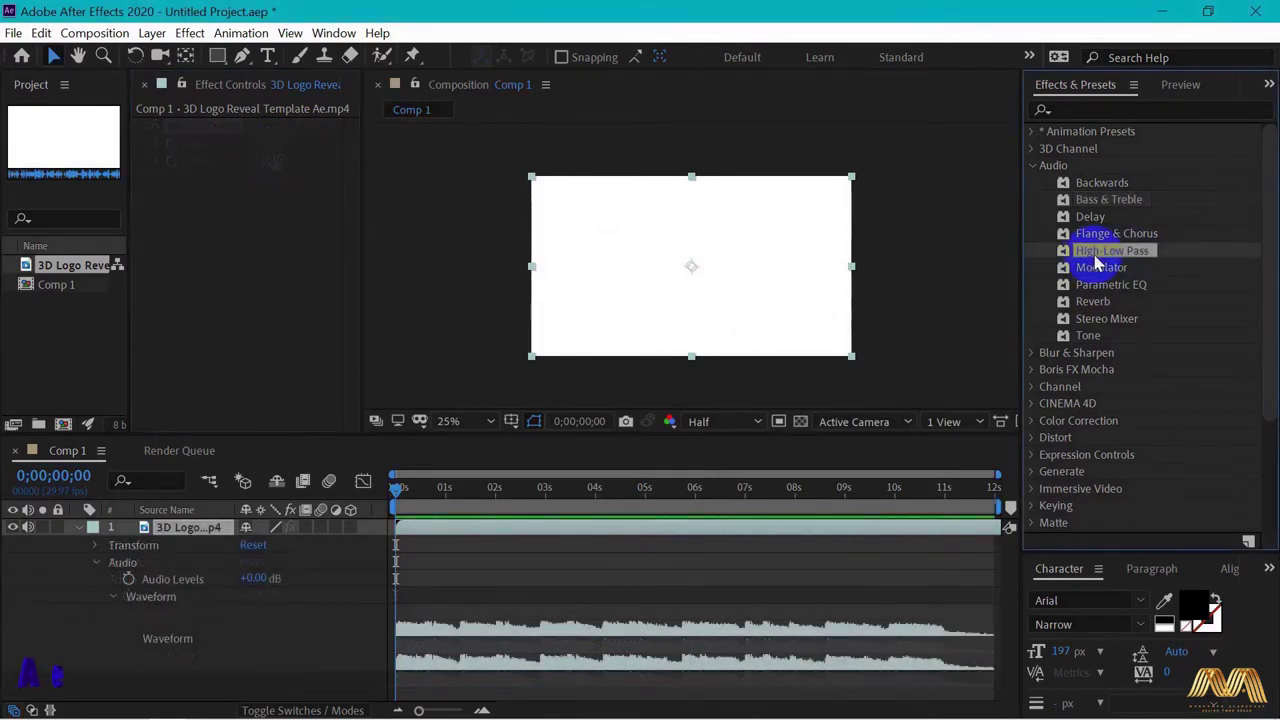
pyautogui.moveTo(1098, 262); pyautogui.dragTo(230, 203)
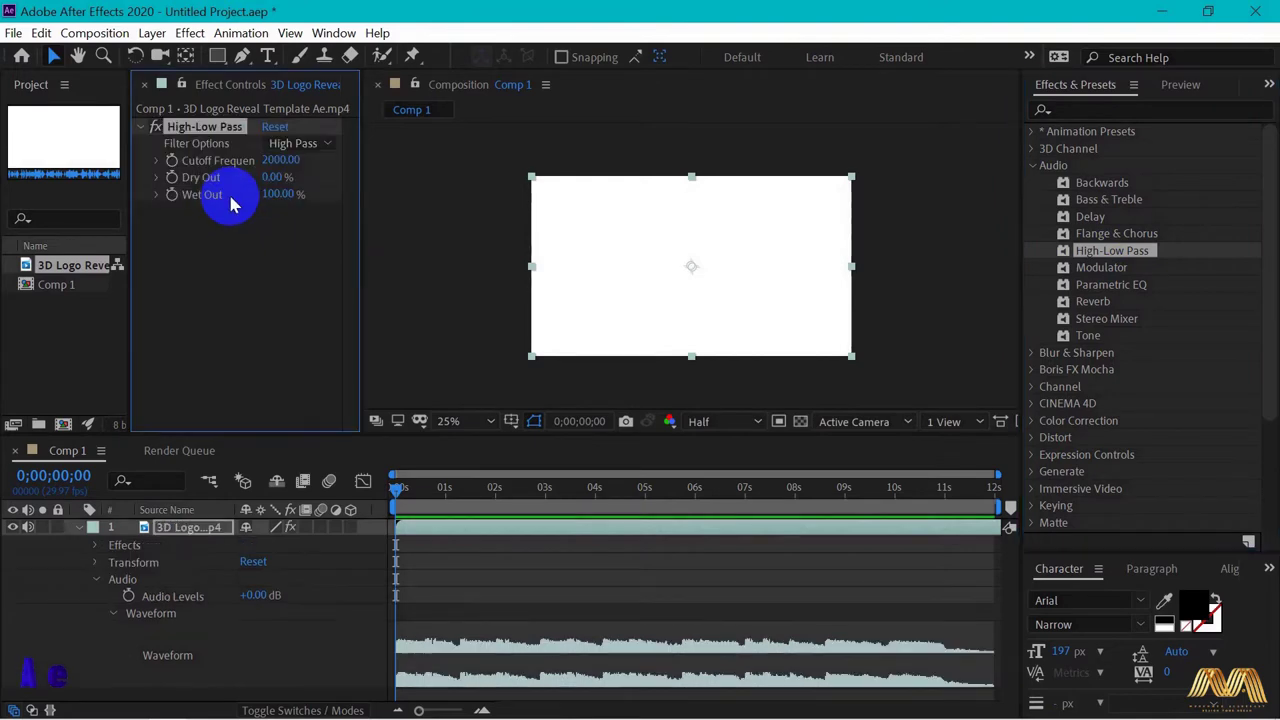
pyautogui.click(310, 145)
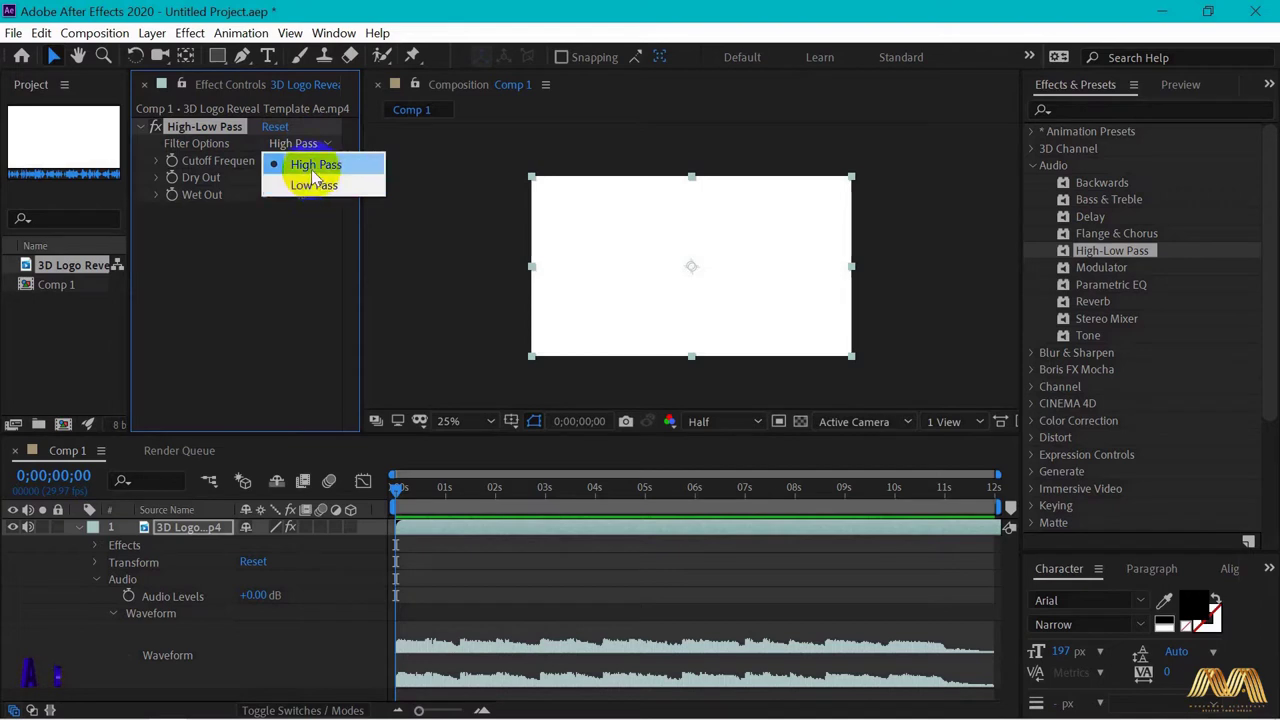
pyautogui.click(312, 168)
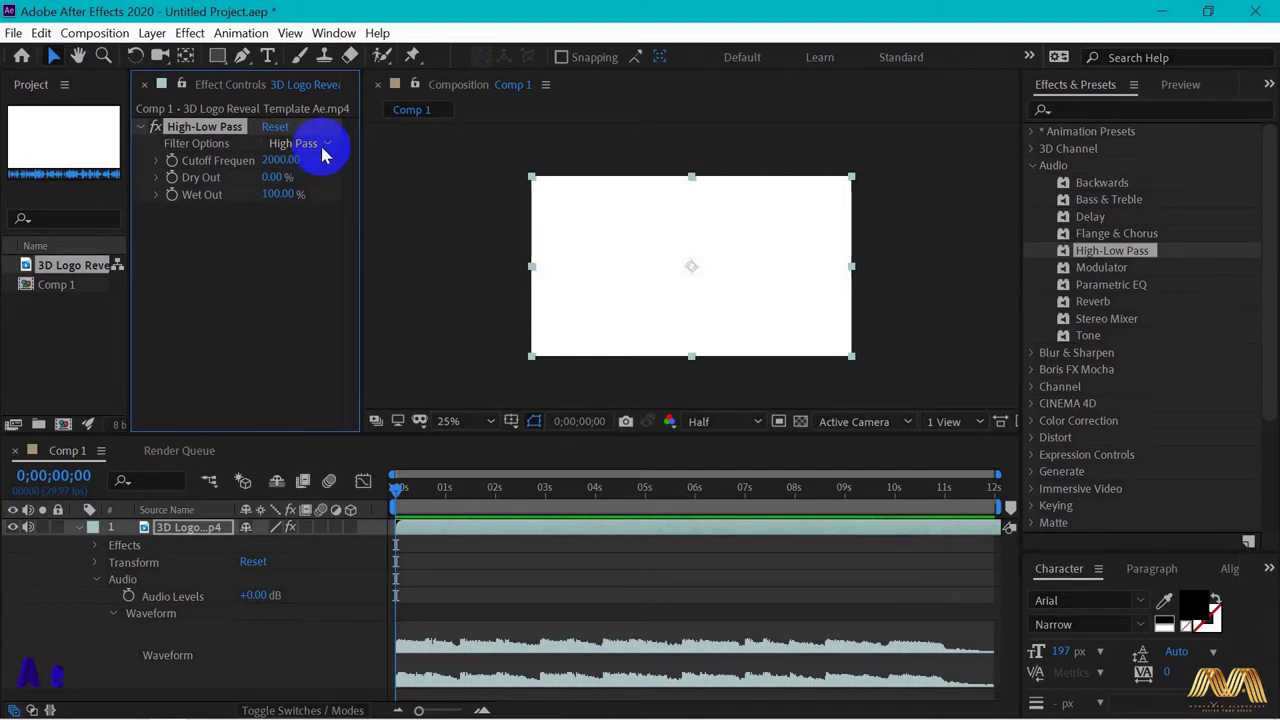
pyautogui.click(323, 147)
pyautogui.click(320, 187)
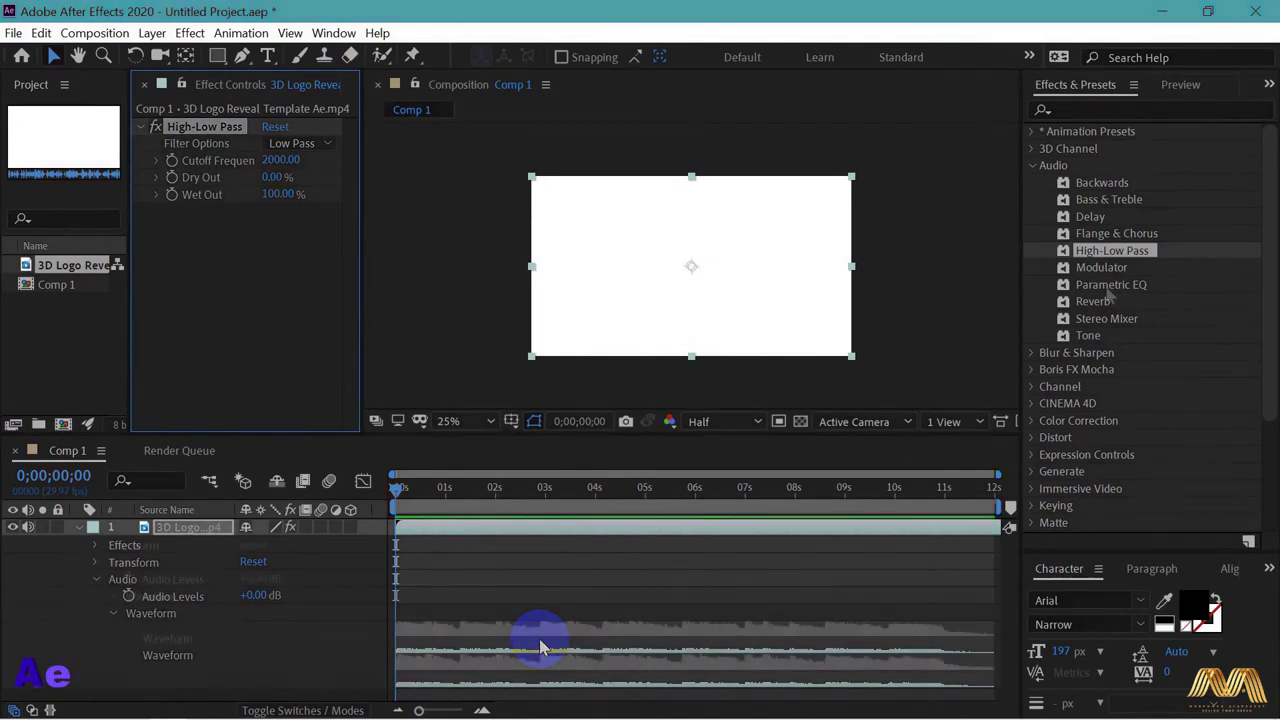
pyautogui.press('Delete')
pyautogui.moveTo(1110, 284); pyautogui.dragTo(251, 223)
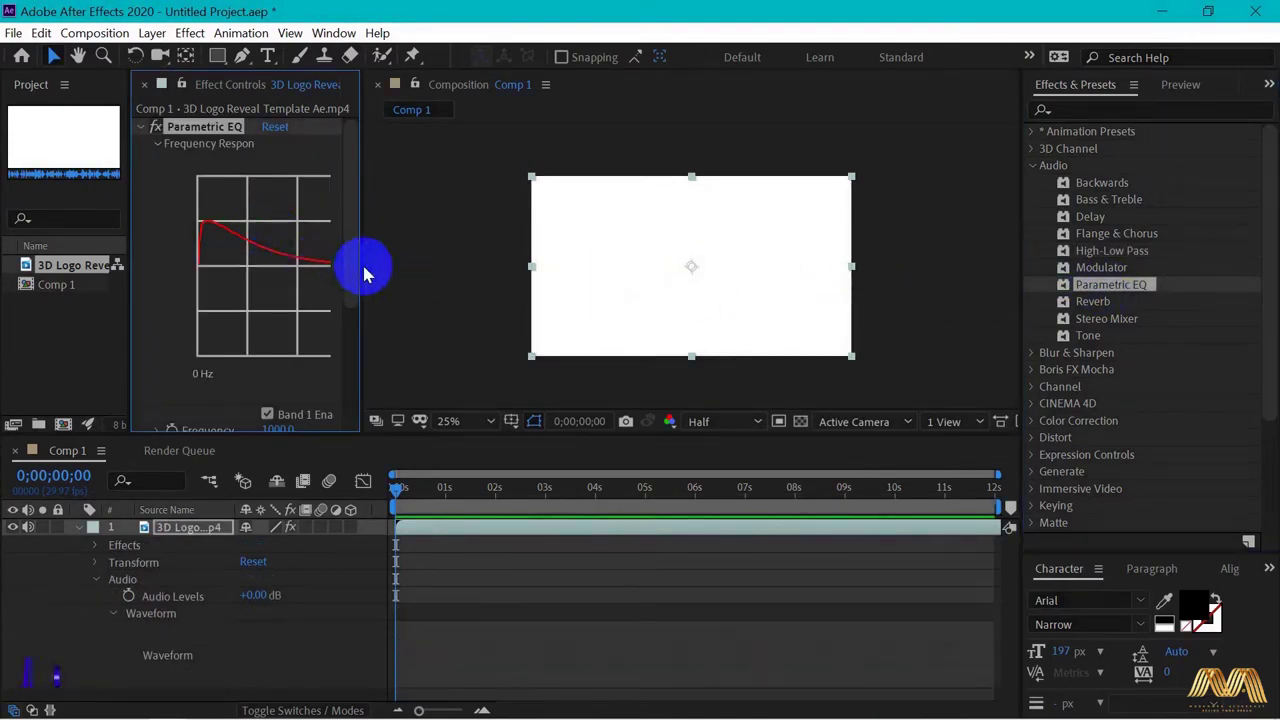
# - Enlarge the Parametric EQ graph and set Band 1 bandwidth to 24.1 and frequency to 4901
pyautogui.moveTo(360, 266); pyautogui.dragTo(441, 286)
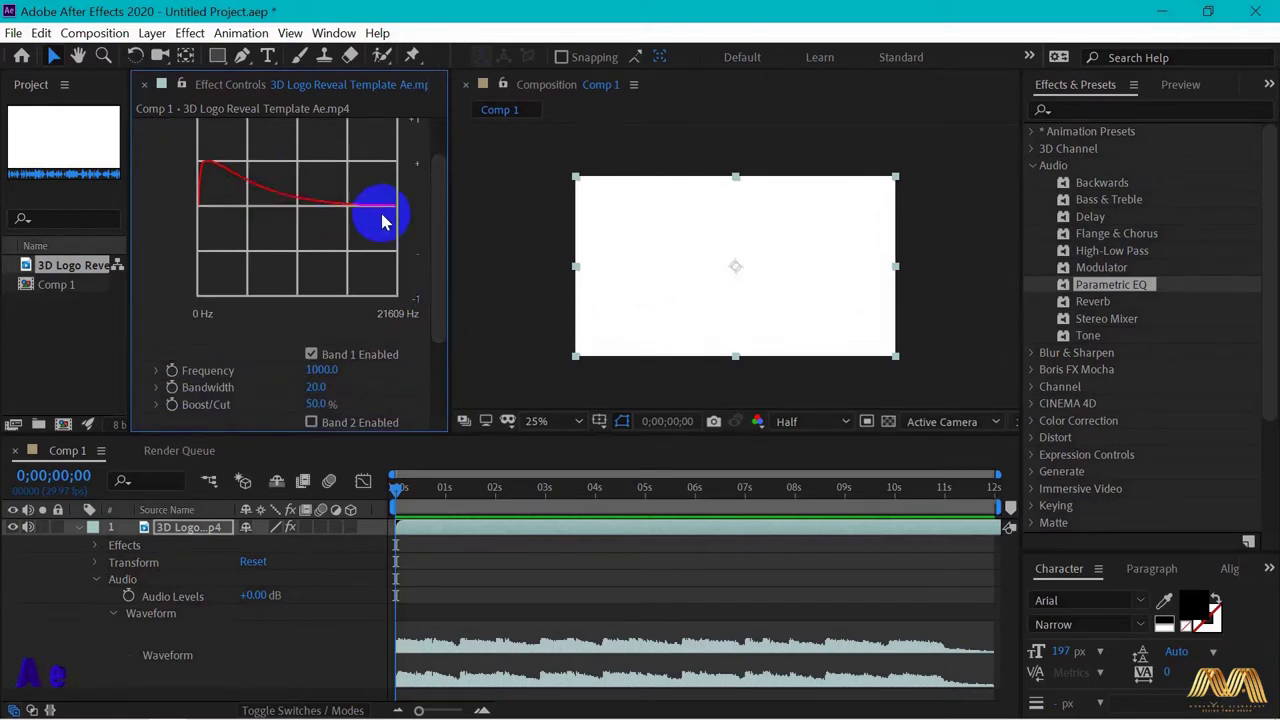
pyautogui.moveTo(437, 228)
pyautogui.mouseDown()
pyautogui.moveTo(437, 285)
pyautogui.moveTo(437, 240)
pyautogui.mouseUp()
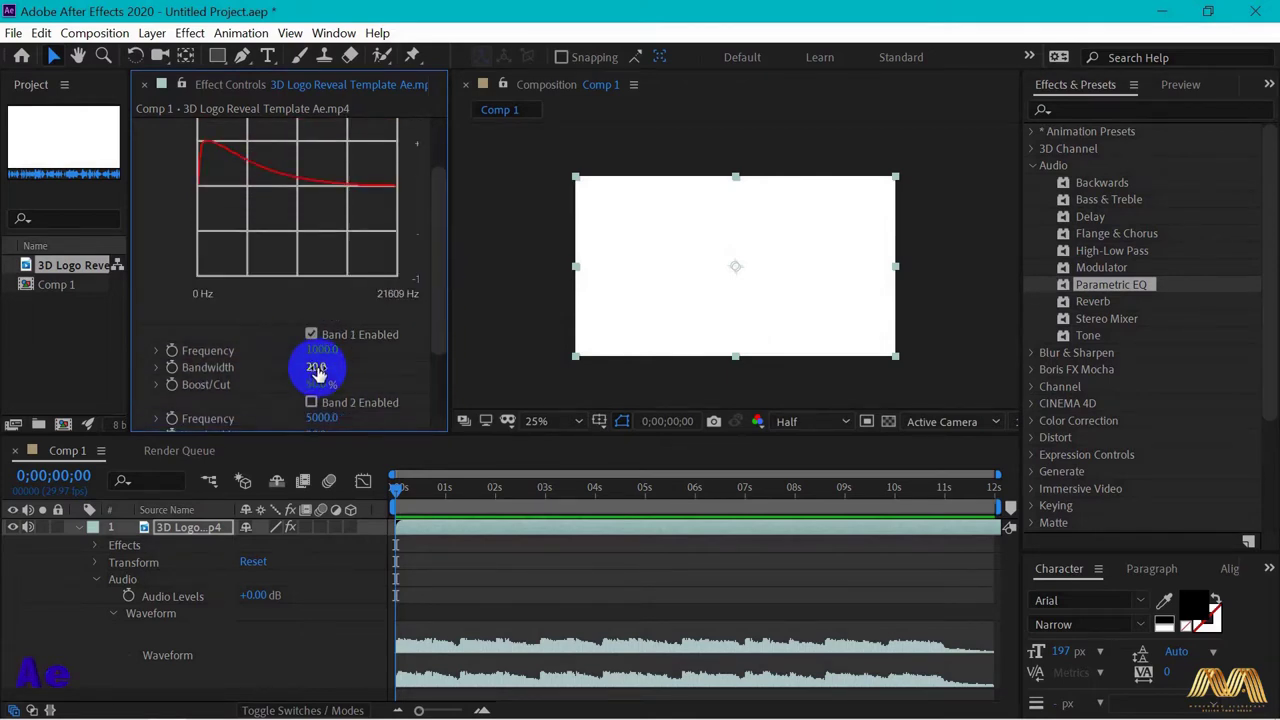
pyautogui.moveTo(316, 370); pyautogui.dragTo(355, 366)
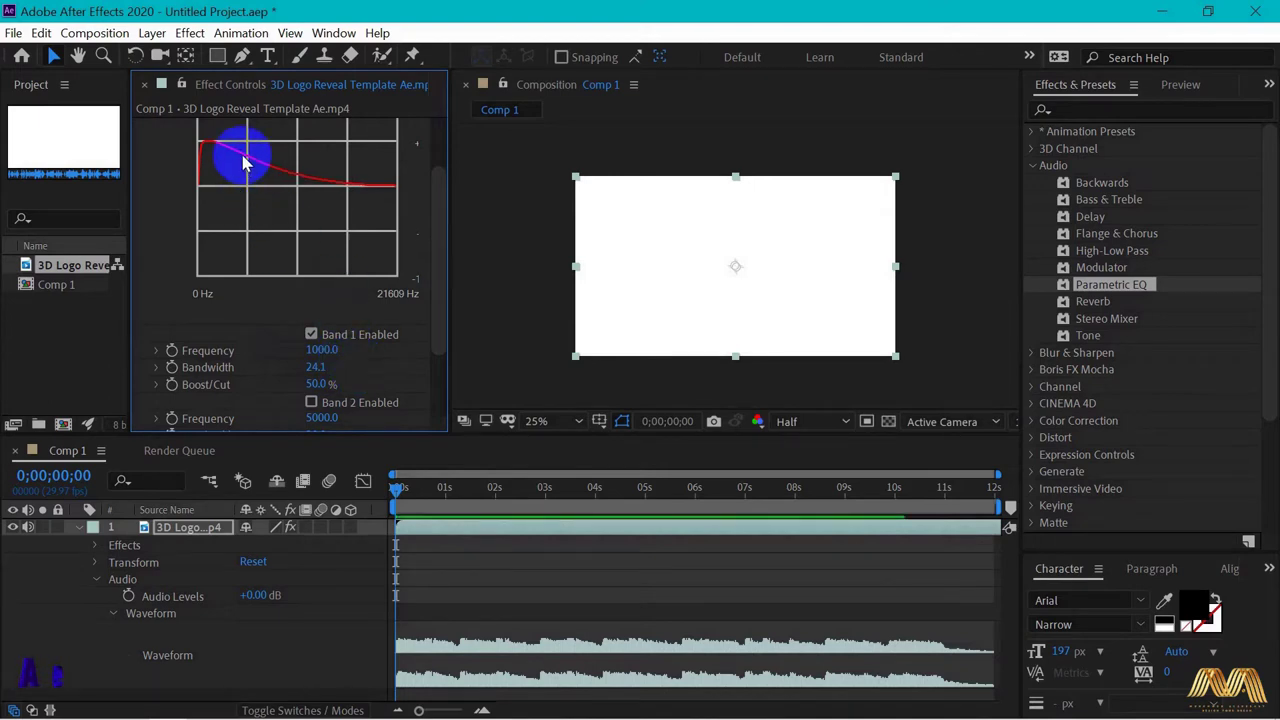
pyautogui.moveTo(320, 350); pyautogui.dragTo(281, 349)
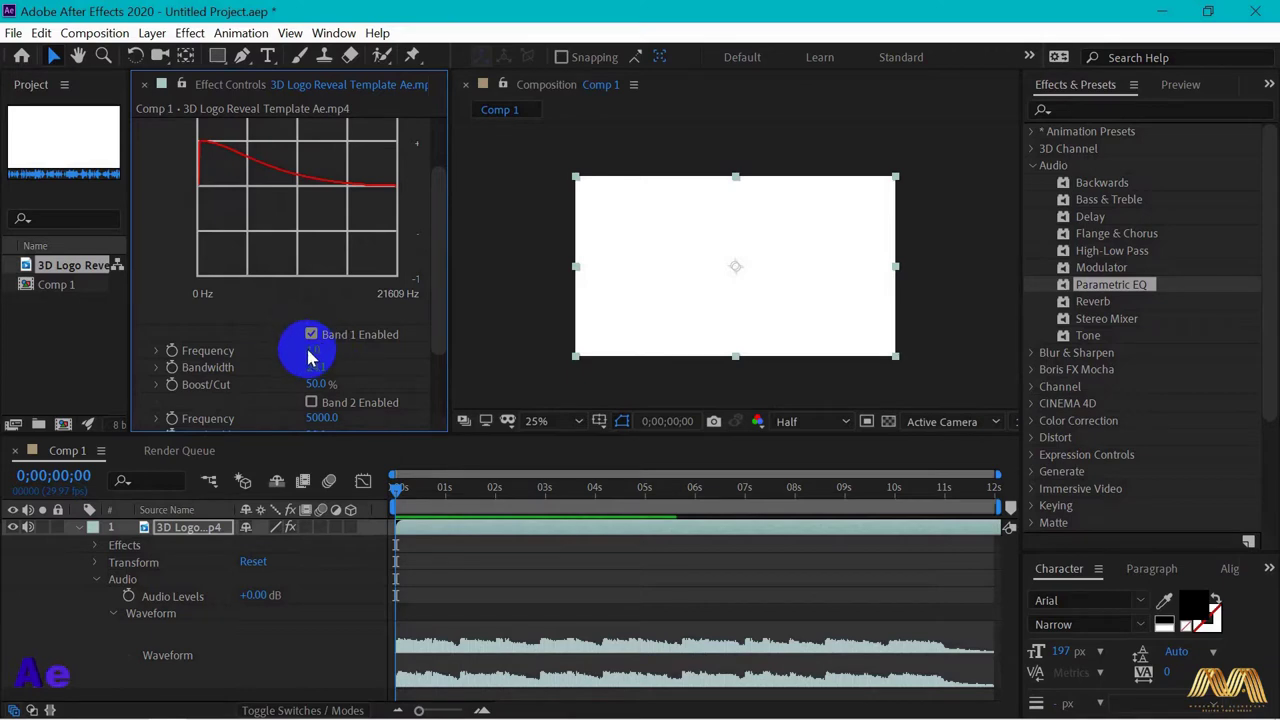
pyautogui.moveTo(312, 355); pyautogui.dragTo(360, 357)
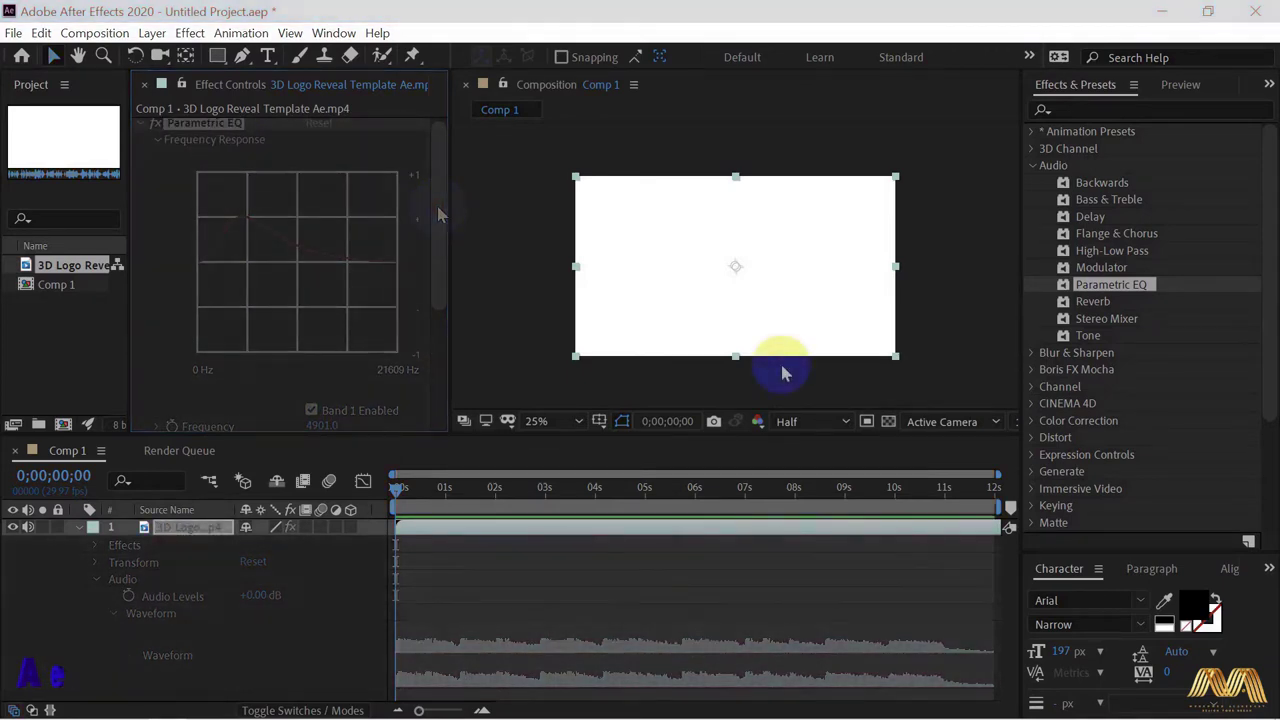
pyautogui.click(783, 373)
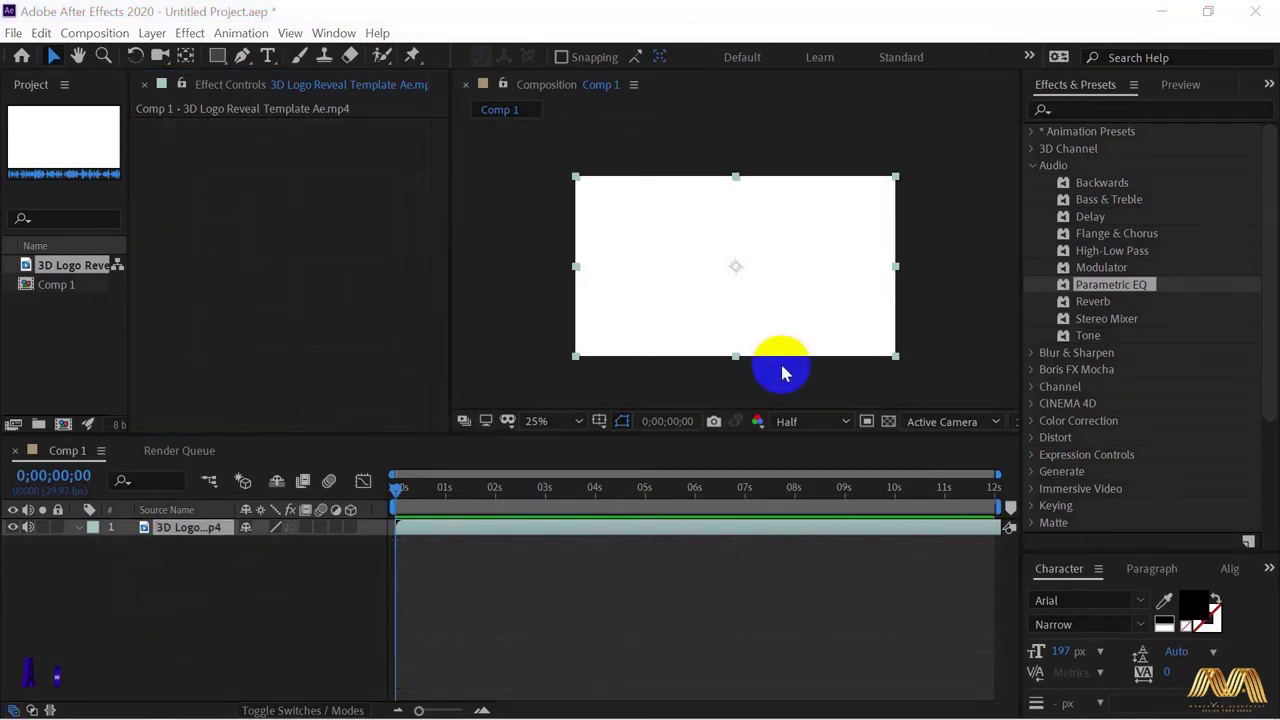
# - Apply Stereo Mixer to the logo clip and add a Left Level keyframe at 2 seconds
pyautogui.moveTo(1110, 318); pyautogui.dragTo(266, 209)
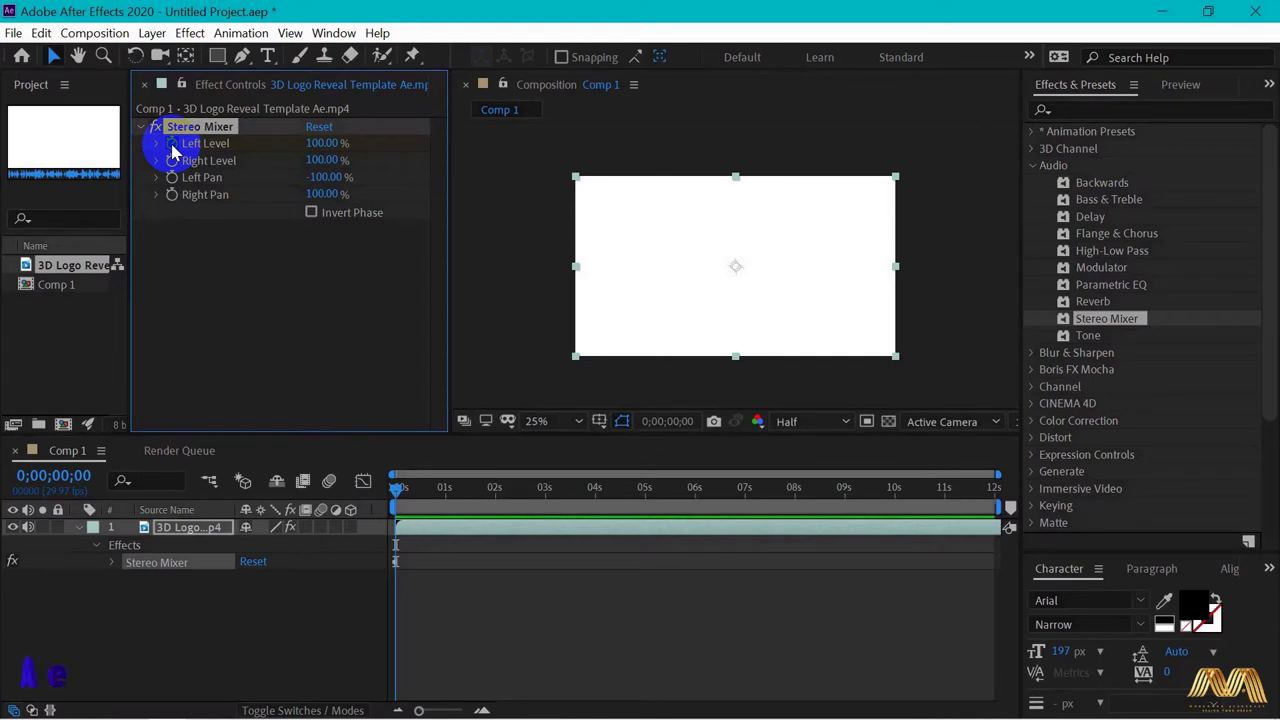
pyautogui.click(163, 527)
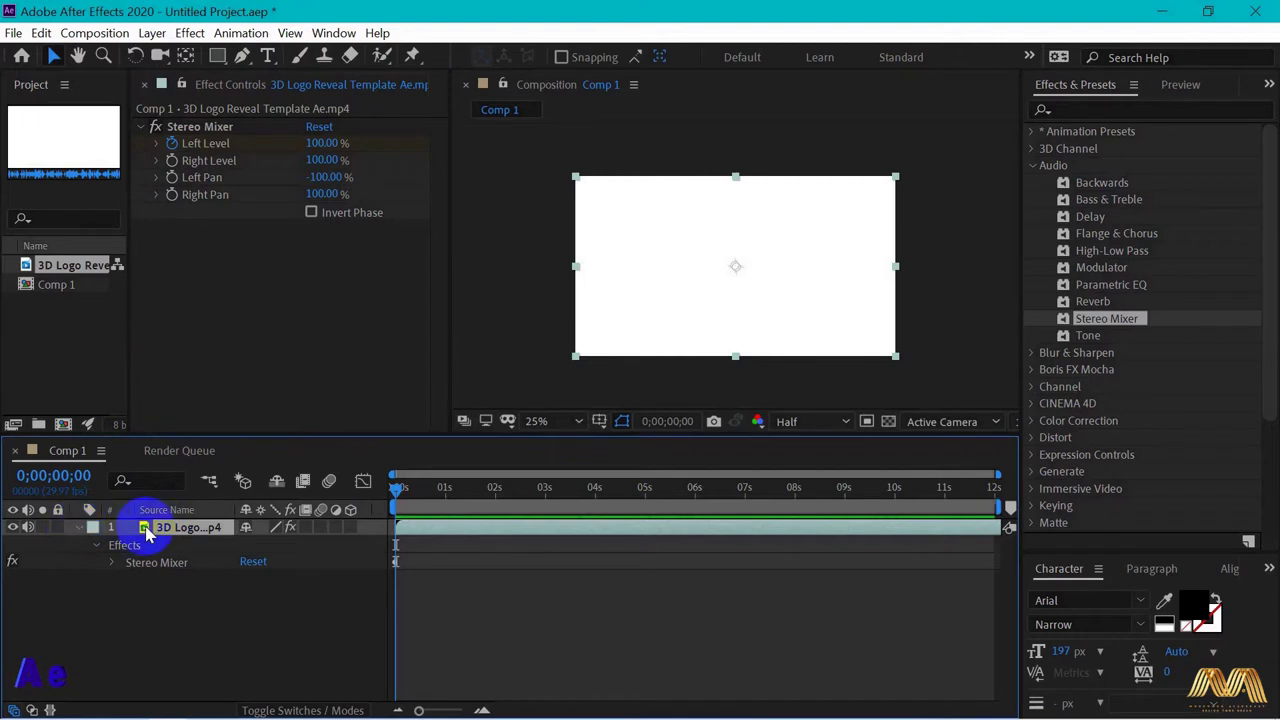
pyautogui.press('e')
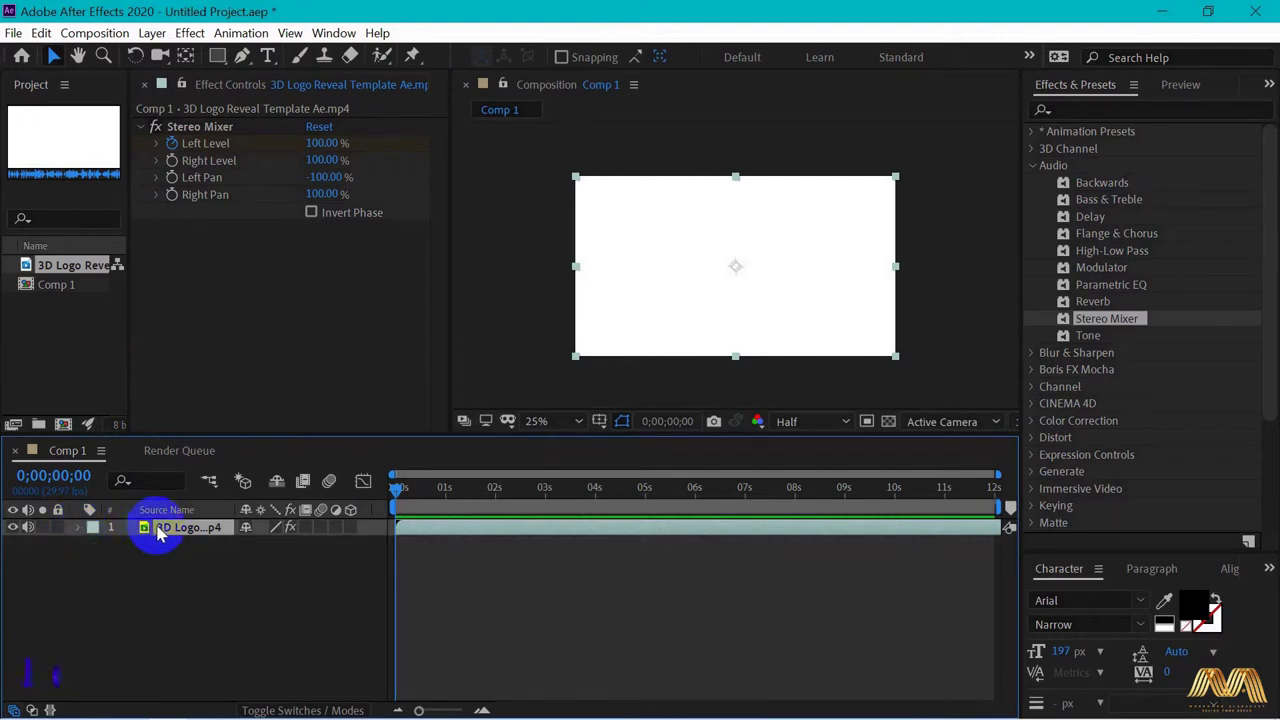
pyautogui.press('u')
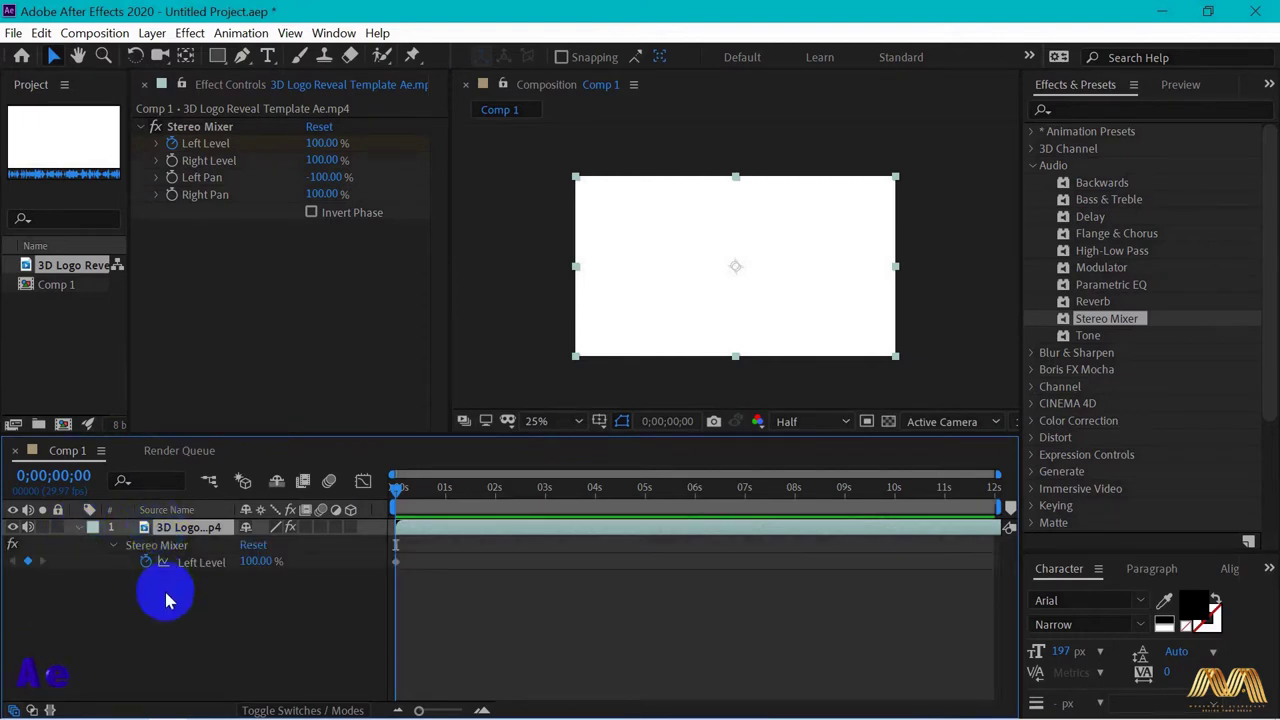
pyautogui.moveTo(397, 568)
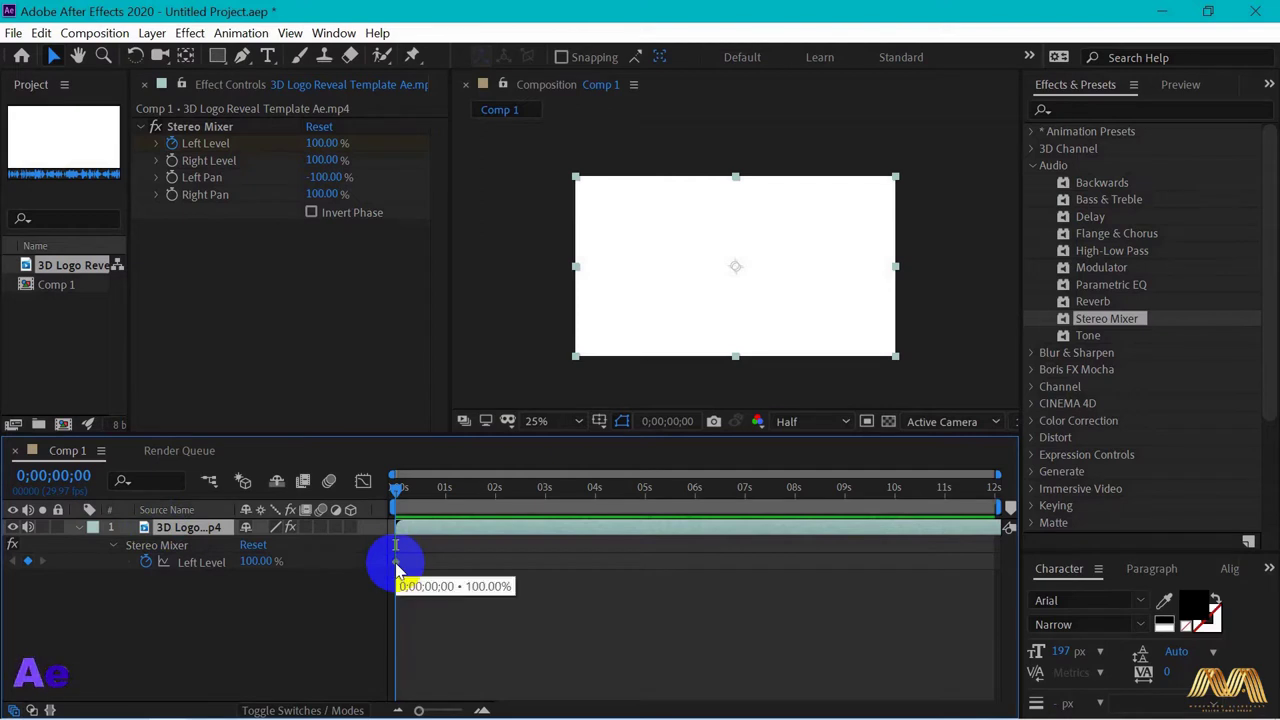
pyautogui.moveTo(394, 487); pyautogui.dragTo(500, 492)
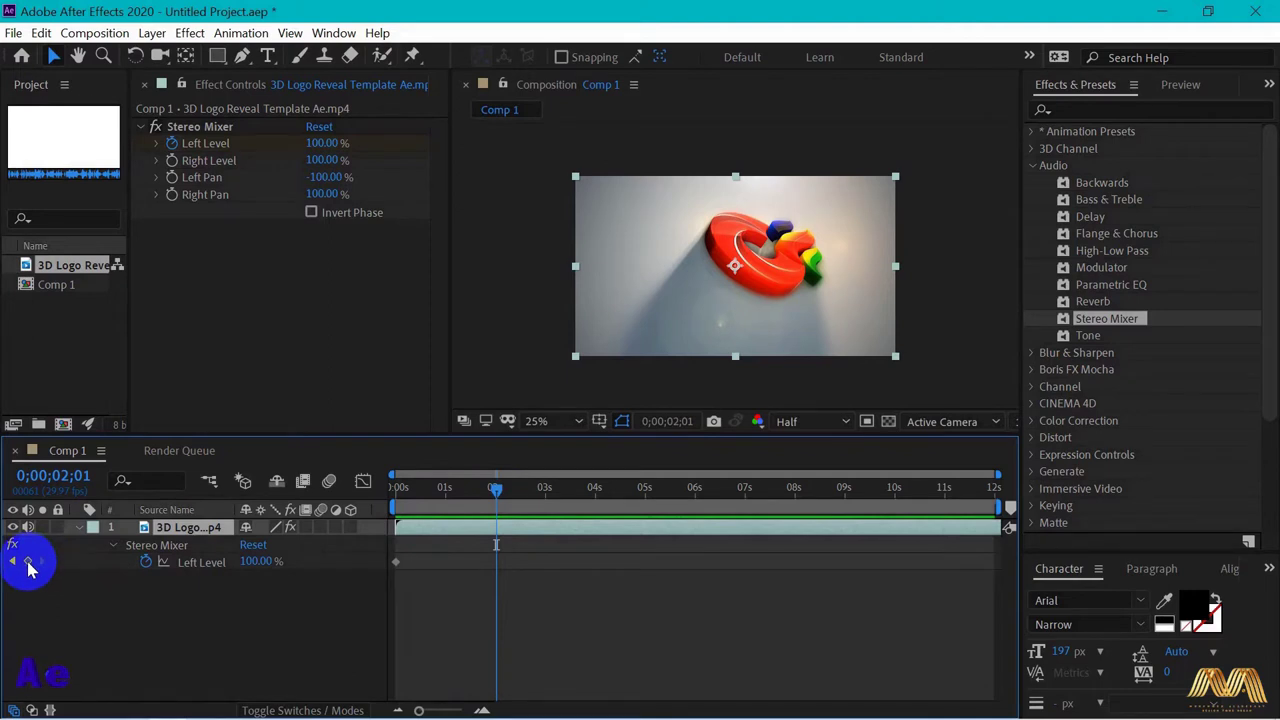
pyautogui.click(28, 563)
pyautogui.click(496, 492)
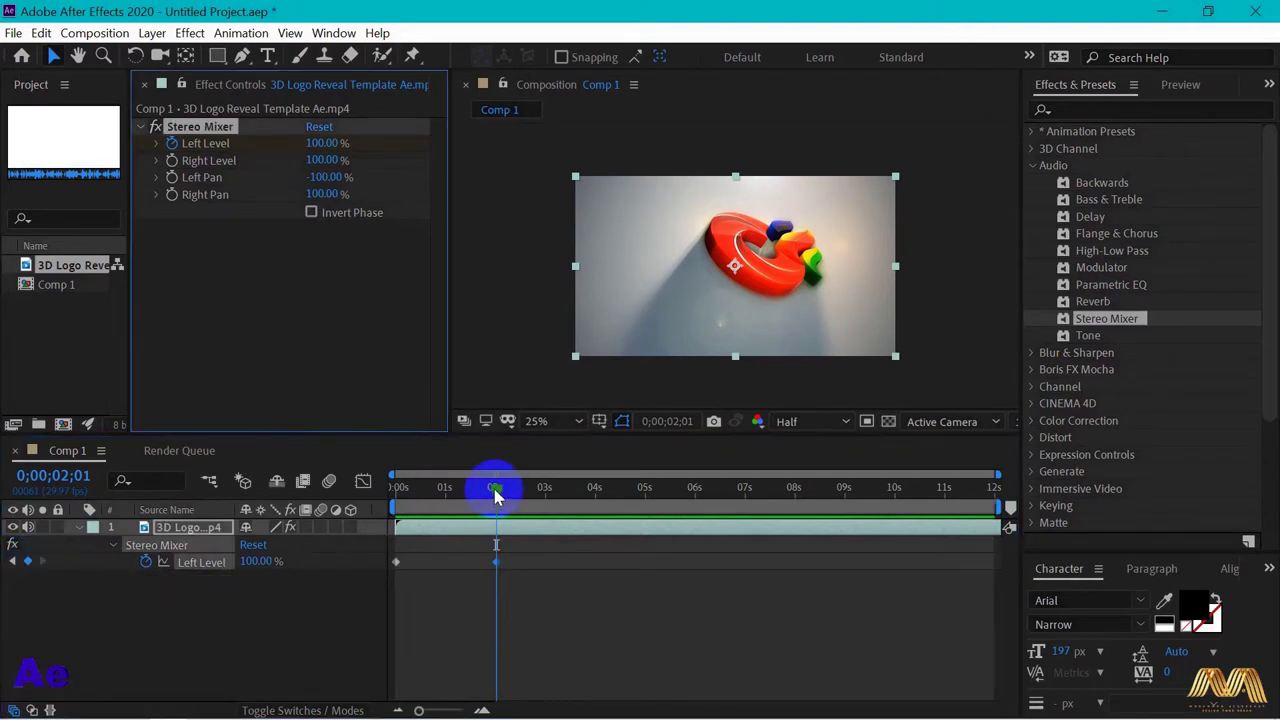
pyautogui.moveTo(494, 489); pyautogui.dragTo(226, 291)
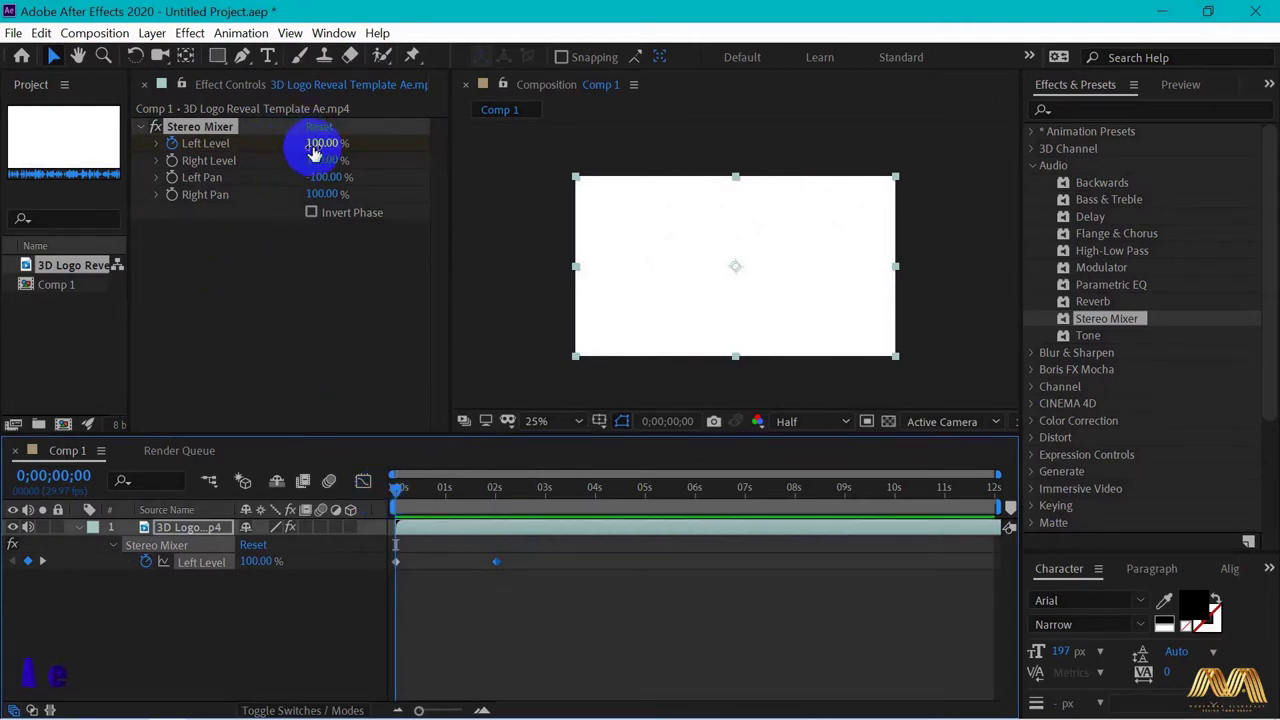
# - At the start of the timeline, set the Stereo Mixer Right Level to 0%
pyautogui.click(175, 172)
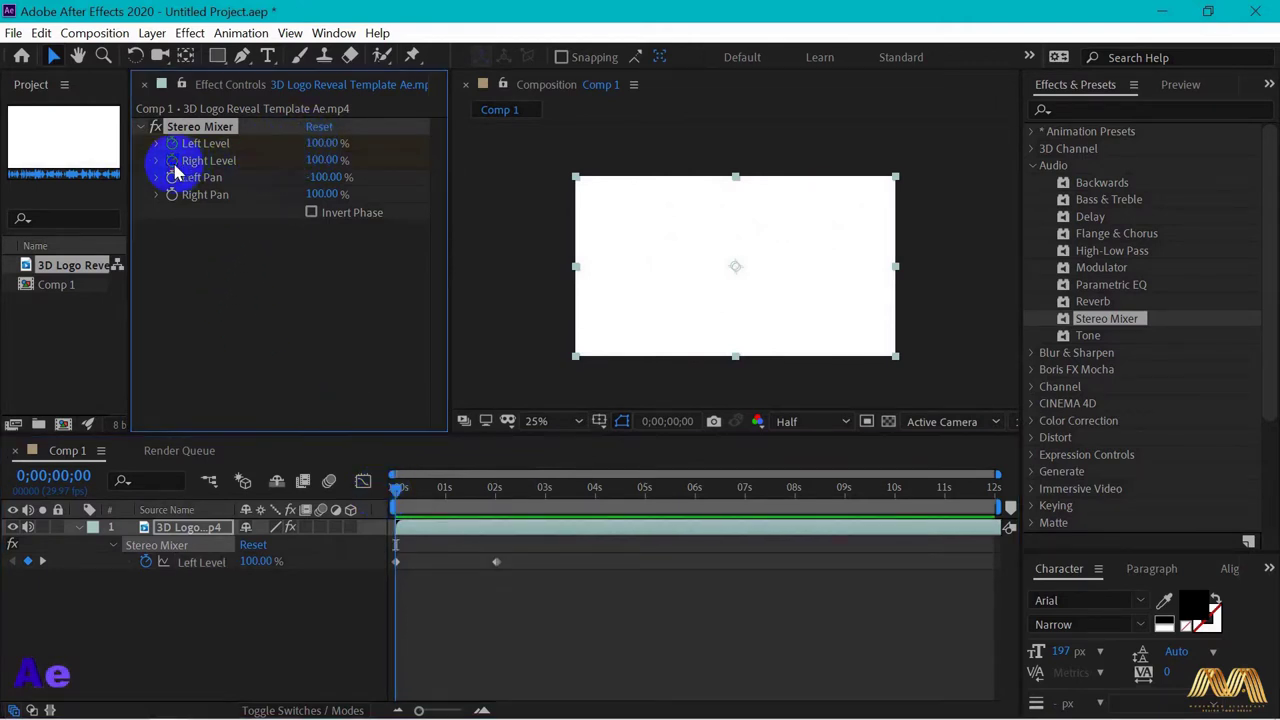
pyautogui.click(167, 531)
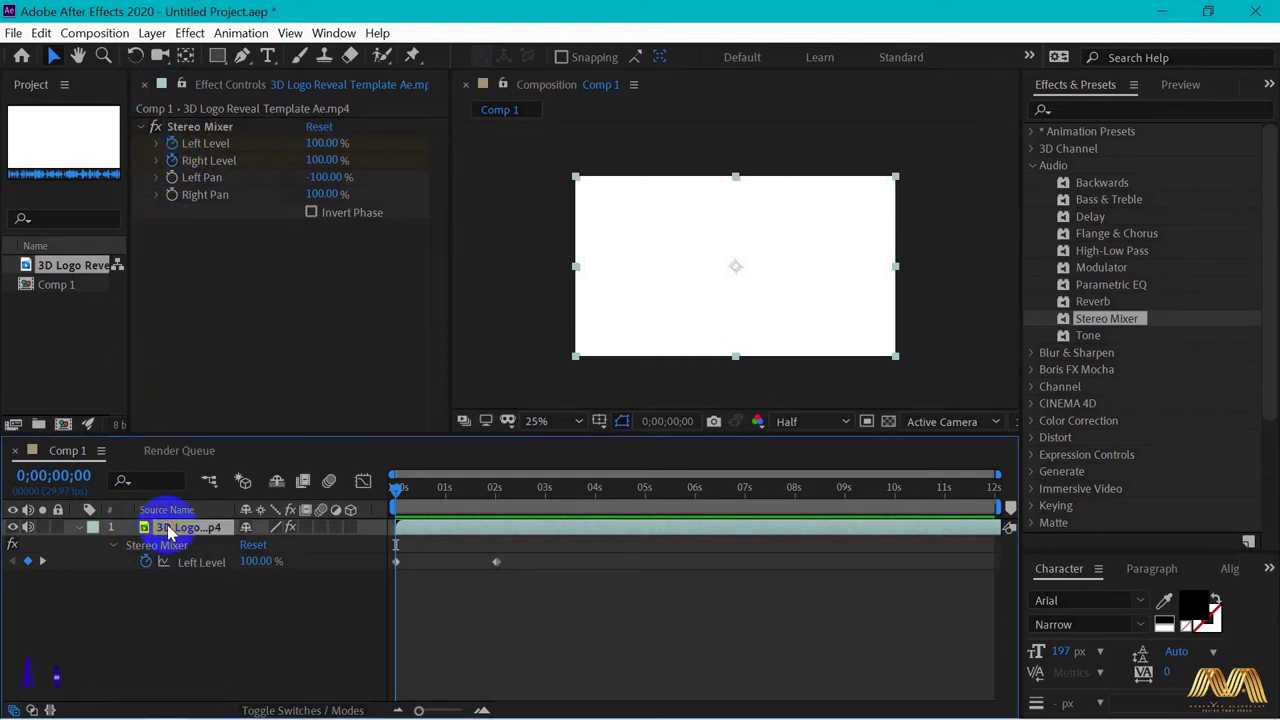
pyautogui.press('u')
pyautogui.press('u')
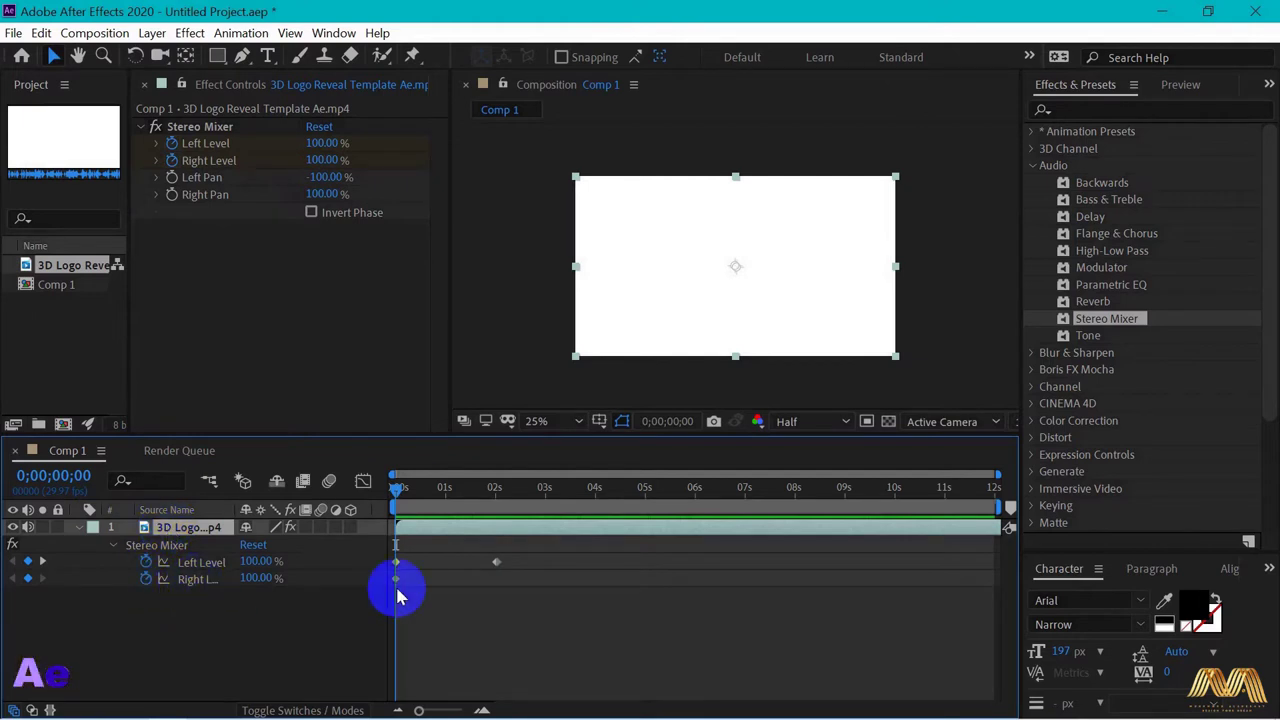
pyautogui.click(320, 161)
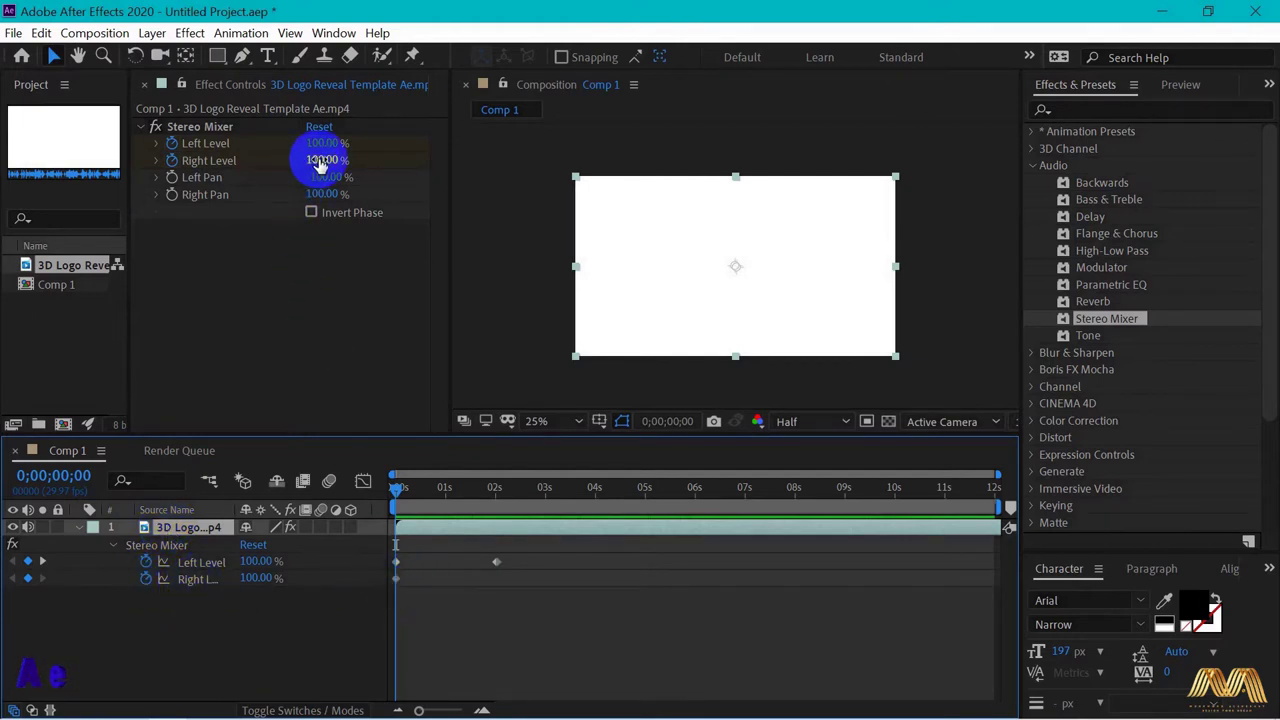
pyautogui.write('0')
pyautogui.press('Return')
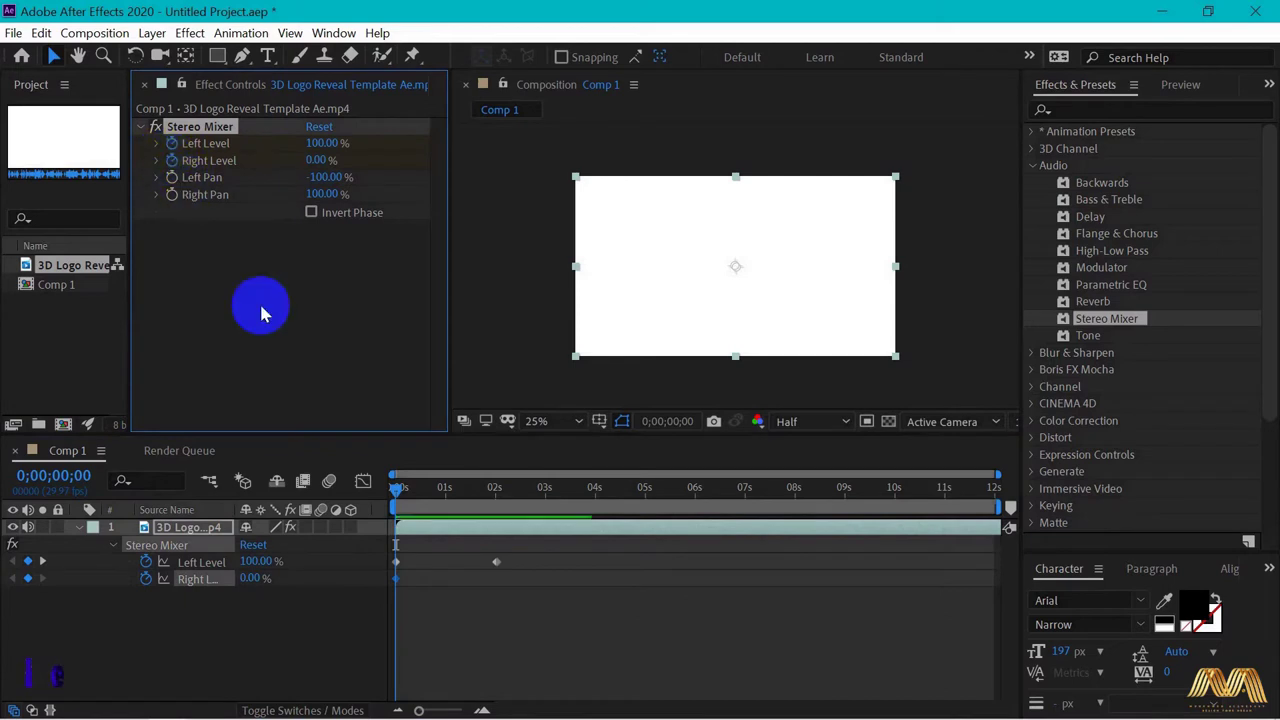
# - Keyframe Right Level at 2 seconds, then set it to 100% one frame later
pyautogui.moveTo(400, 487); pyautogui.dragTo(494, 495)
pyautogui.click(28, 579)
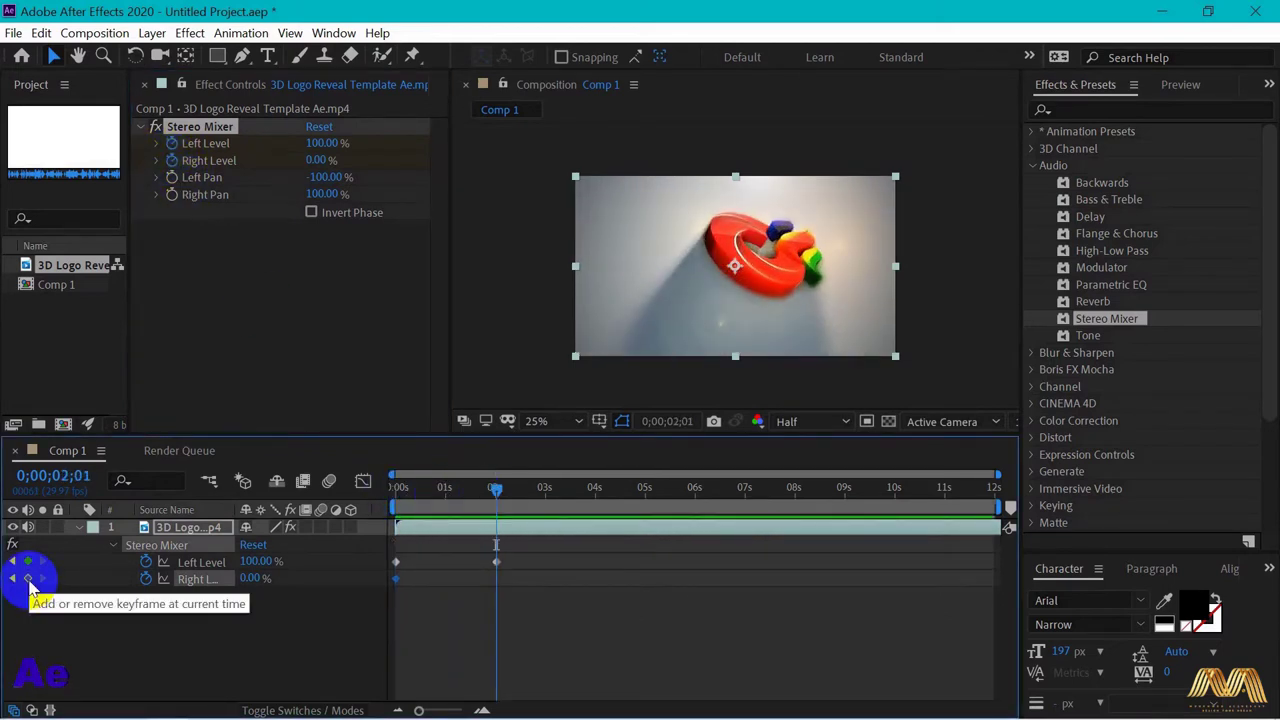
pyautogui.click(489, 548)
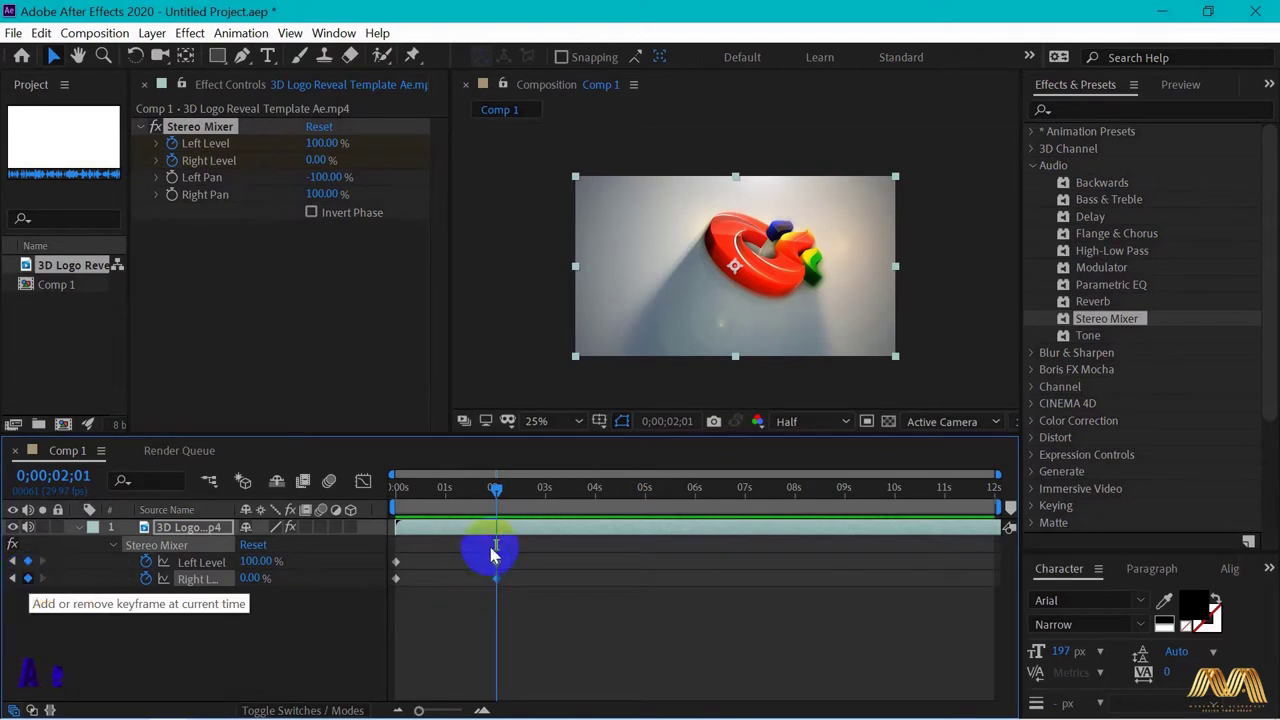
pyautogui.click(500, 485)
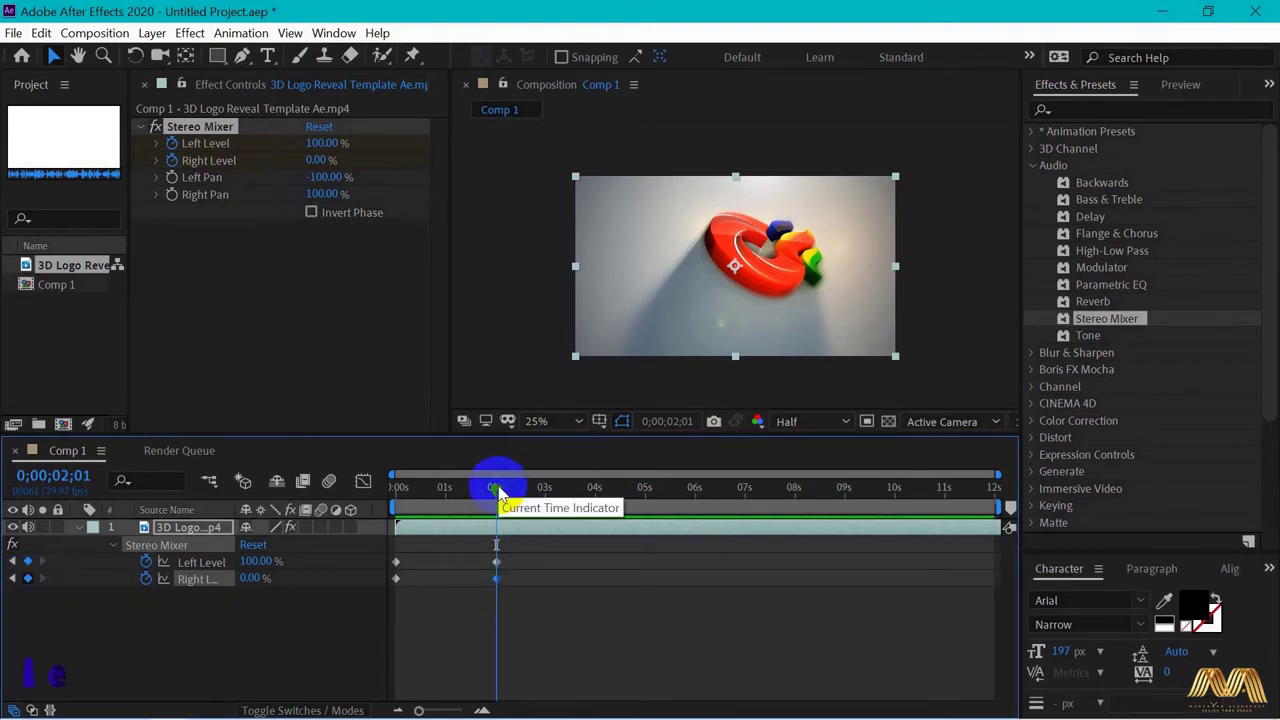
pyautogui.moveTo(500, 490); pyautogui.dragTo(503, 492)
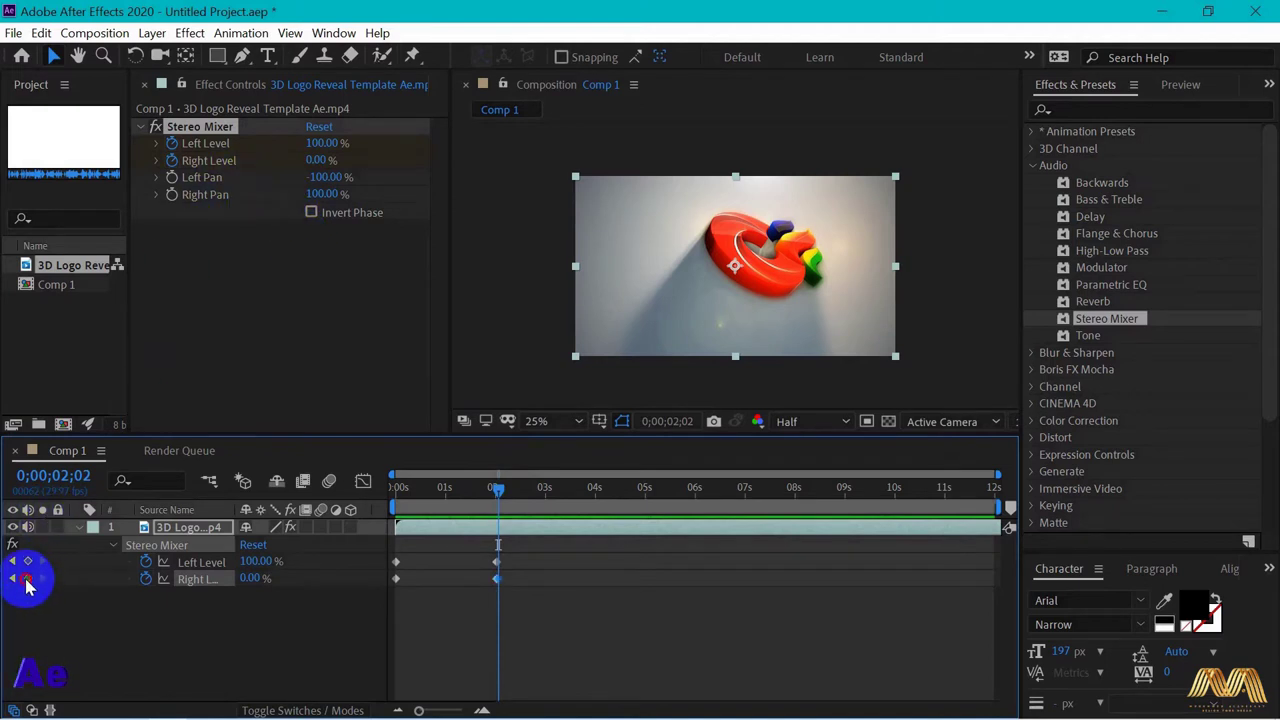
pyautogui.click(314, 162)
pyautogui.write('100')
pyautogui.press('Return')
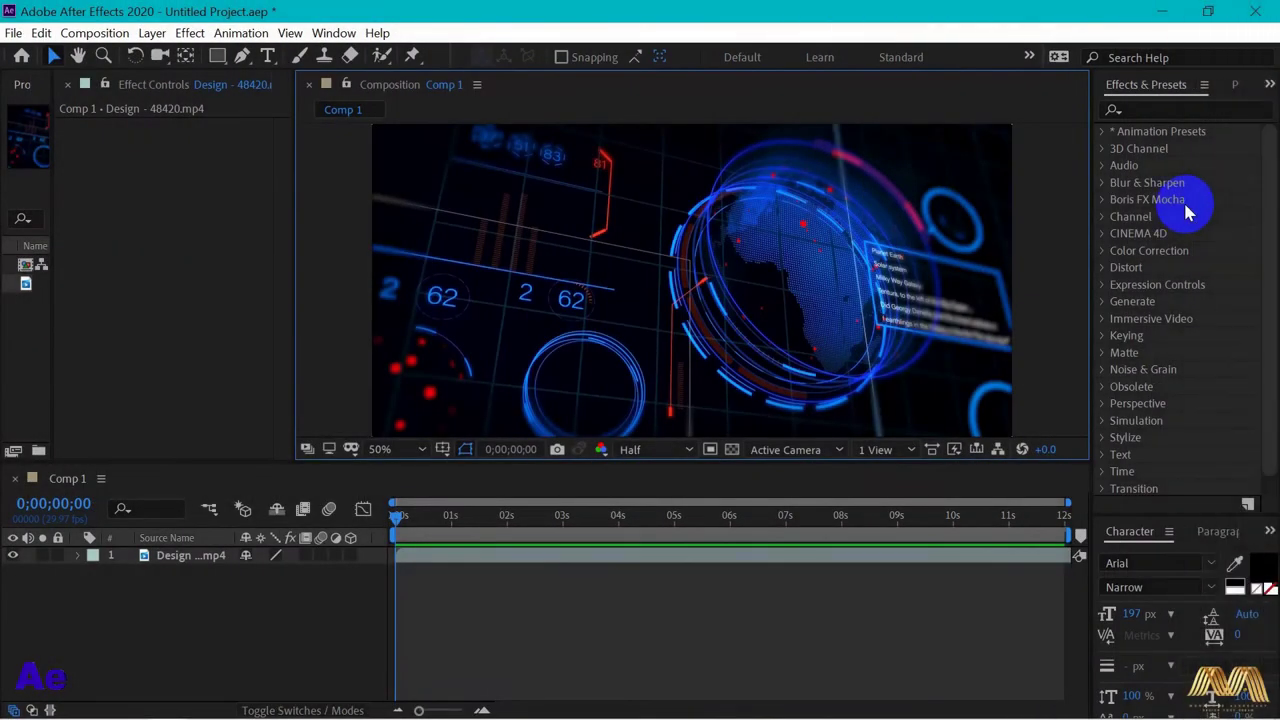
# - Apply Bilateral Blur from Blur & Sharpen to the globe clip and raise its Radius to 62
pyautogui.click(1108, 182)
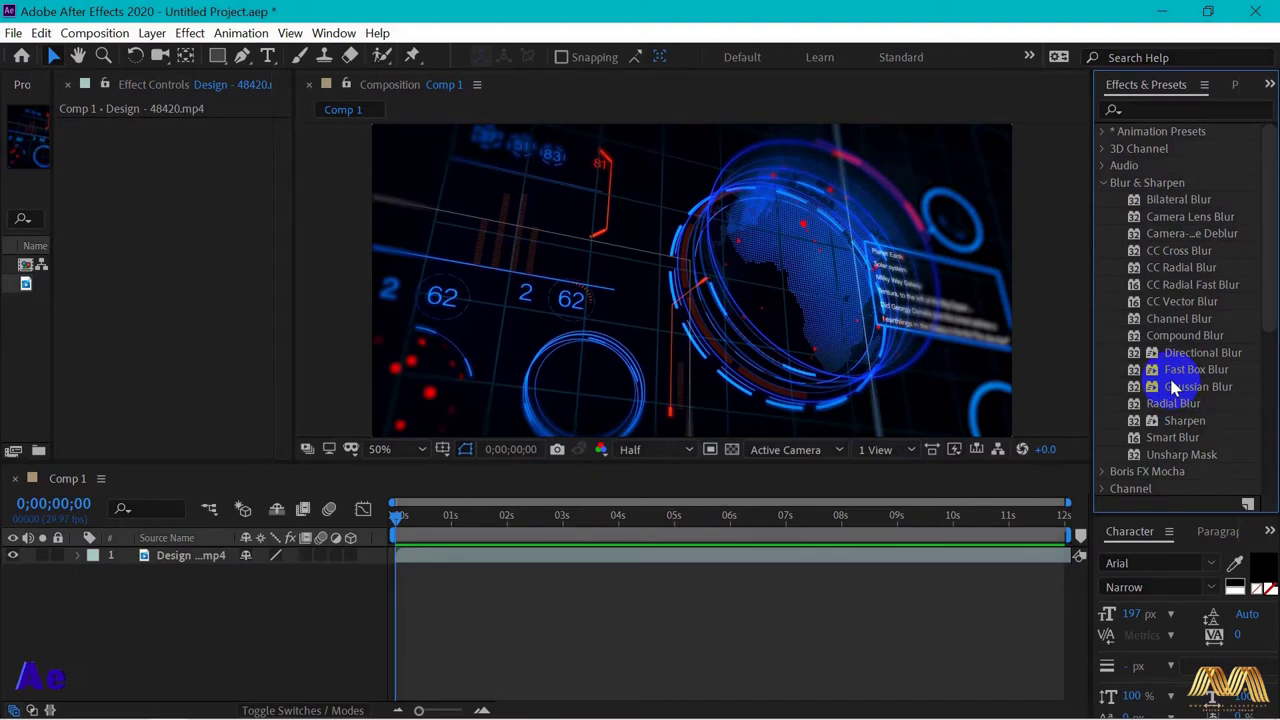
pyautogui.moveTo(1178, 199); pyautogui.dragTo(748, 280)
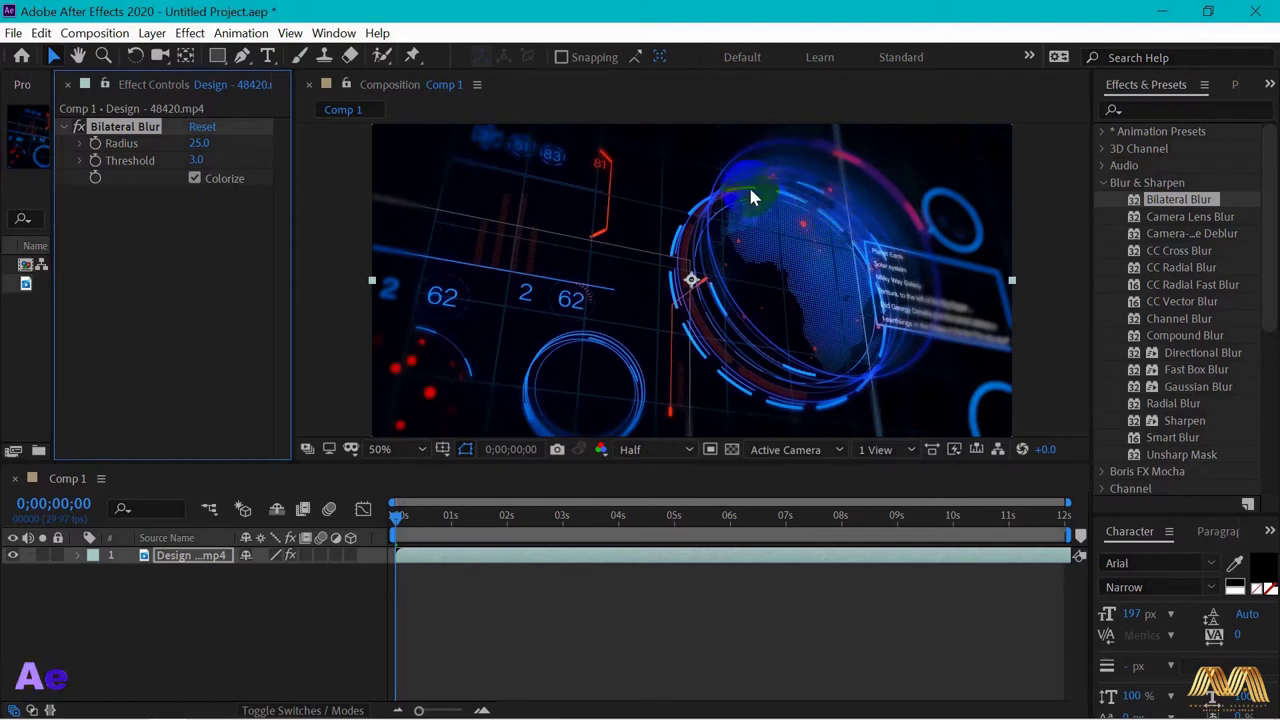
pyautogui.moveTo(242, 143)
pyautogui.mouseDown()
pyautogui.moveTo(200, 150)
pyautogui.moveTo(193, 173)
pyautogui.moveTo(145, 170)
pyautogui.moveTo(138, 152)
pyautogui.moveTo(150, 172)
pyautogui.moveTo(200, 145)
pyautogui.mouseUp()
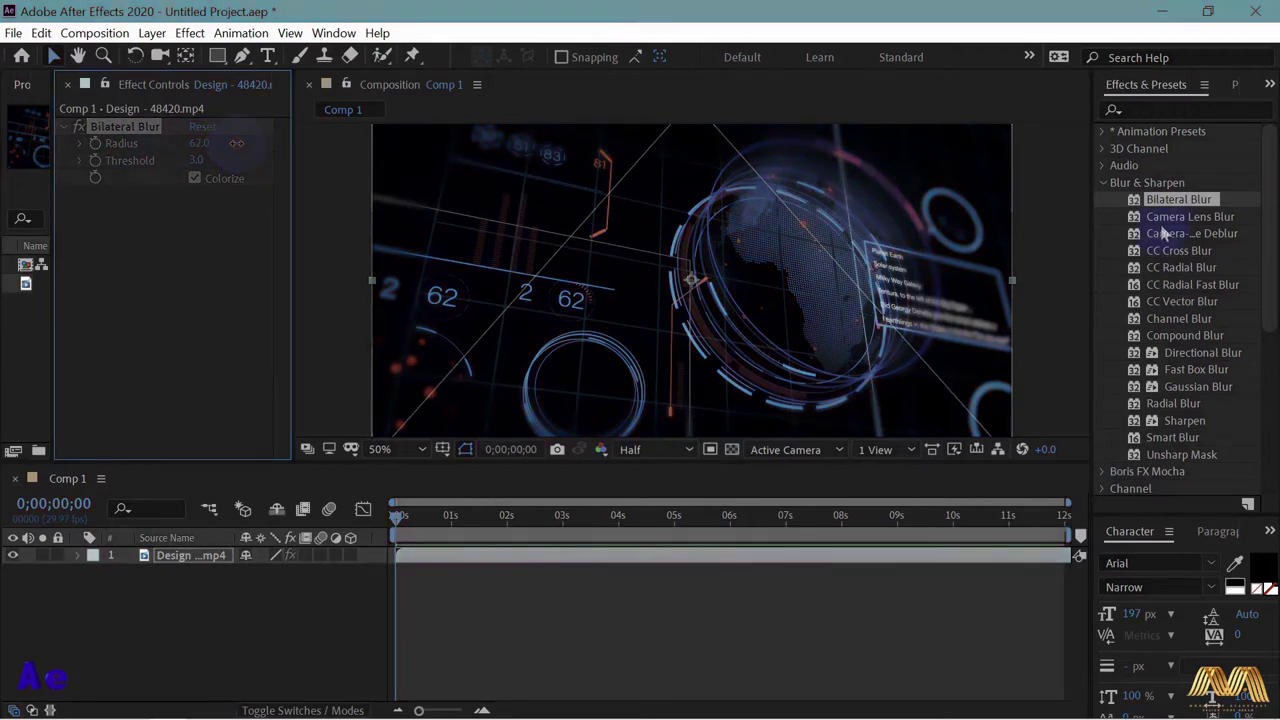
pyautogui.click(1178, 220)
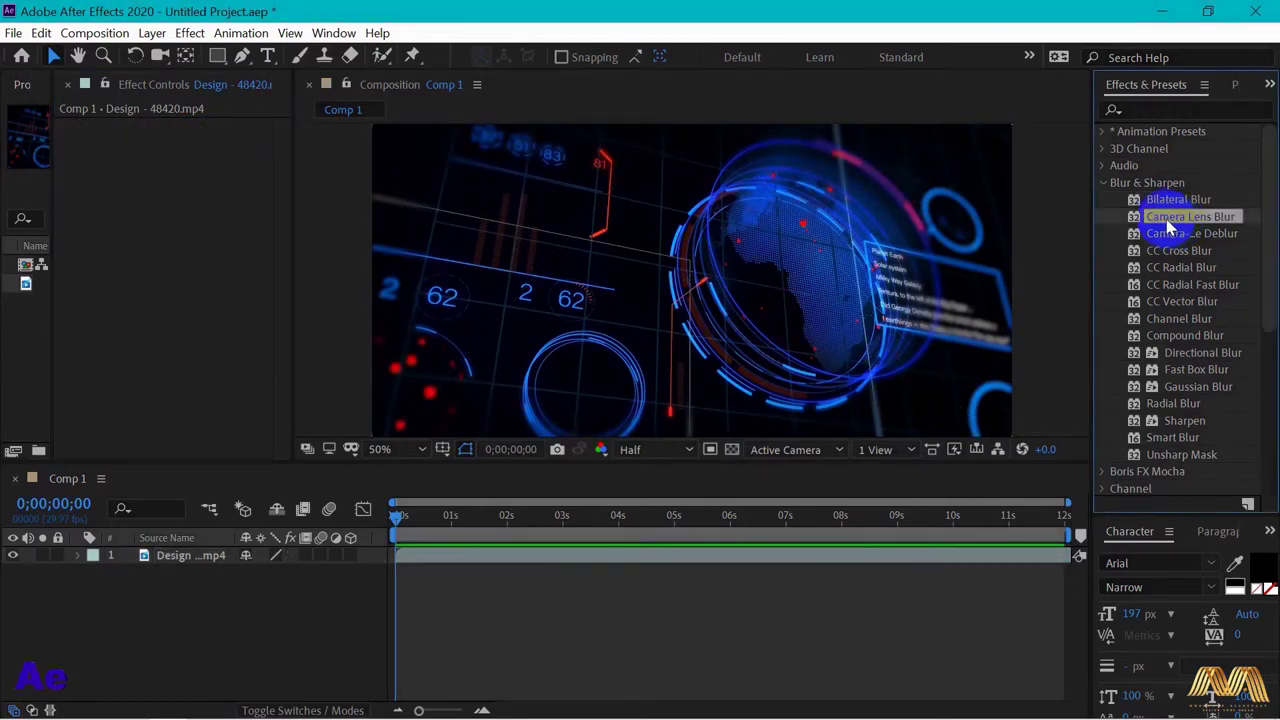
# - Apply Camera Lens Blur with Blur Radius 33, trying Triangle then Square iris shapes
pyautogui.moveTo(1170, 228); pyautogui.dragTo(750, 295)
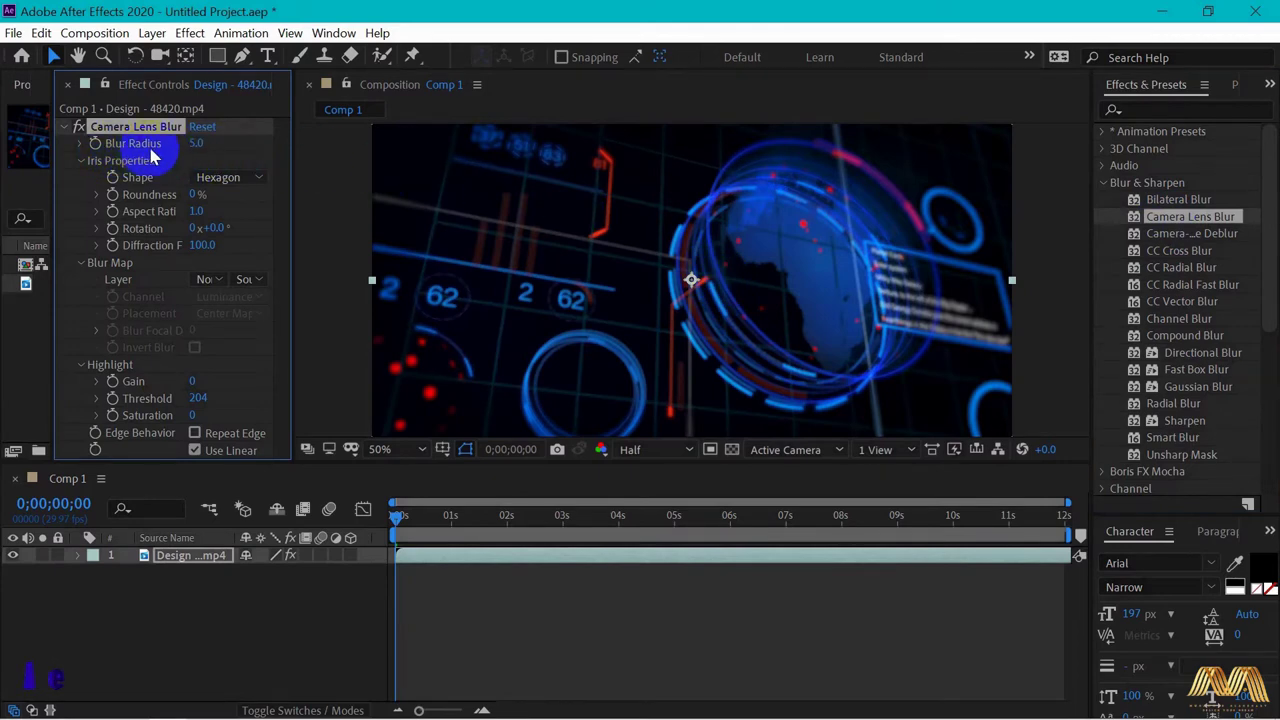
pyautogui.moveTo(196, 147); pyautogui.dragTo(232, 145)
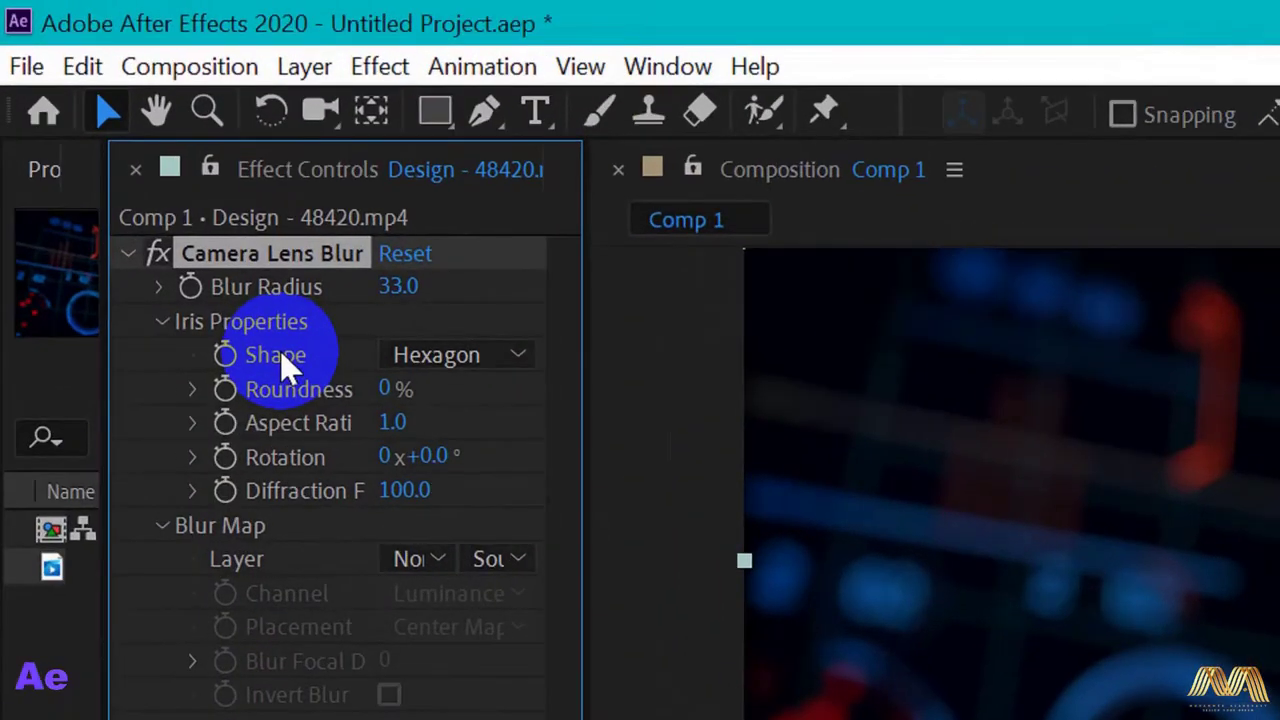
pyautogui.click(512, 370)
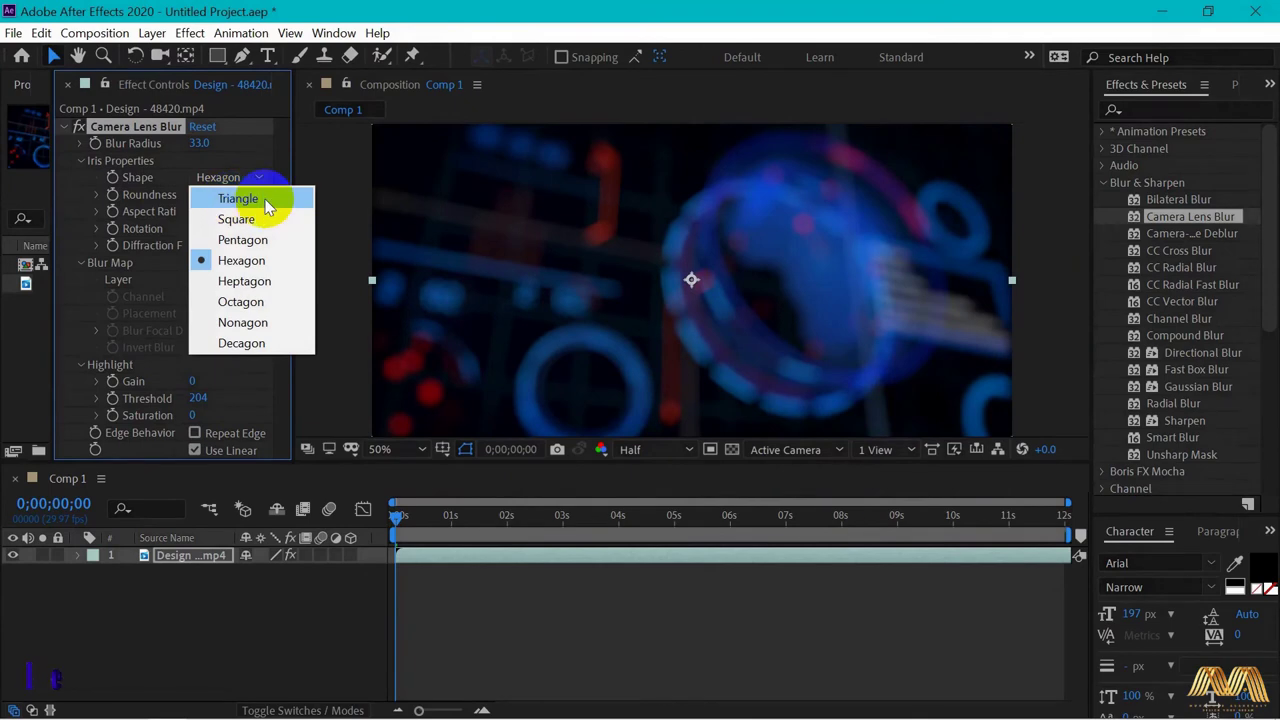
pyautogui.click(266, 201)
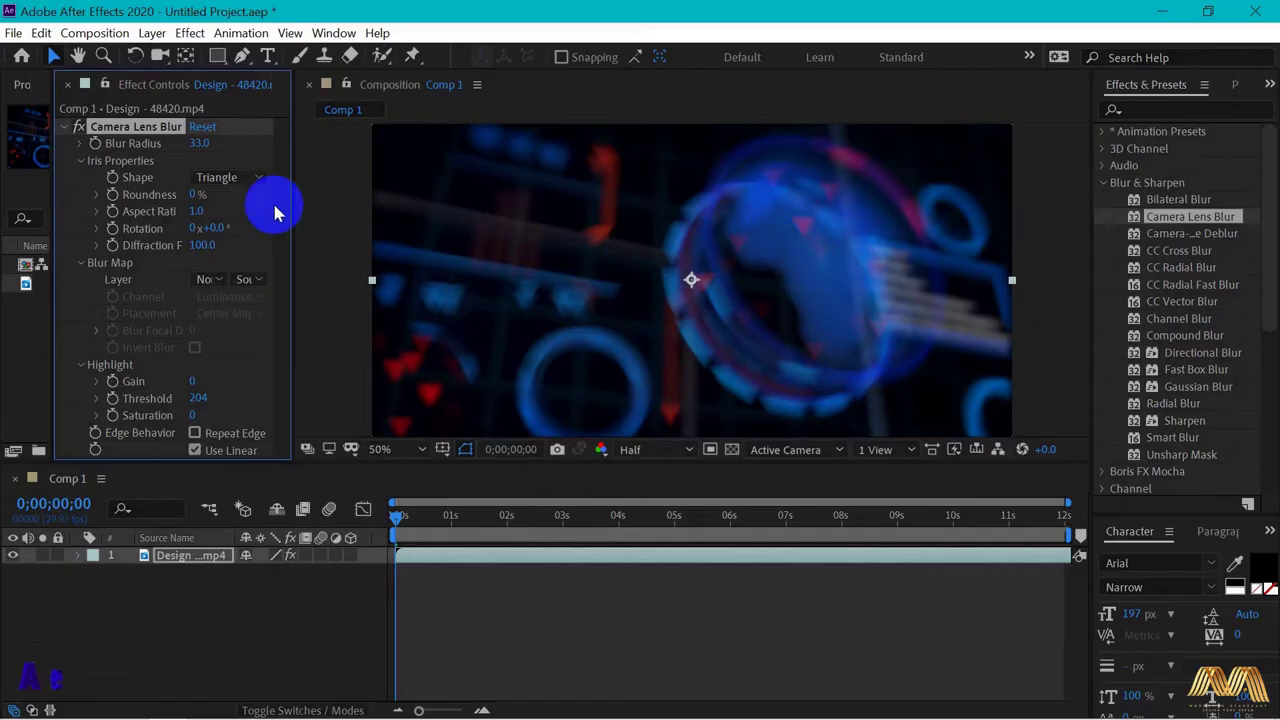
pyautogui.click(250, 177)
pyautogui.click(250, 217)
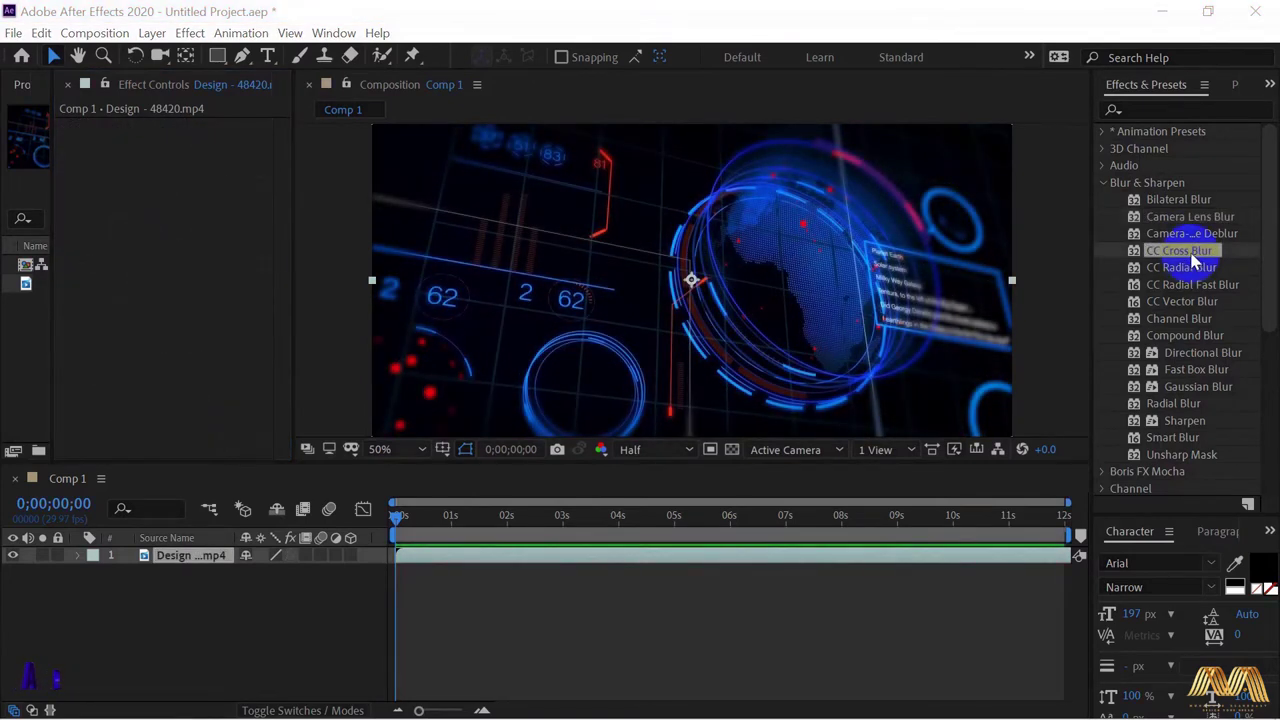
# - Apply CC Cross Blur, then change it from a horizontal Radius X blur to vertical Radius Y 353
pyautogui.moveTo(1193, 260); pyautogui.dragTo(735, 290)
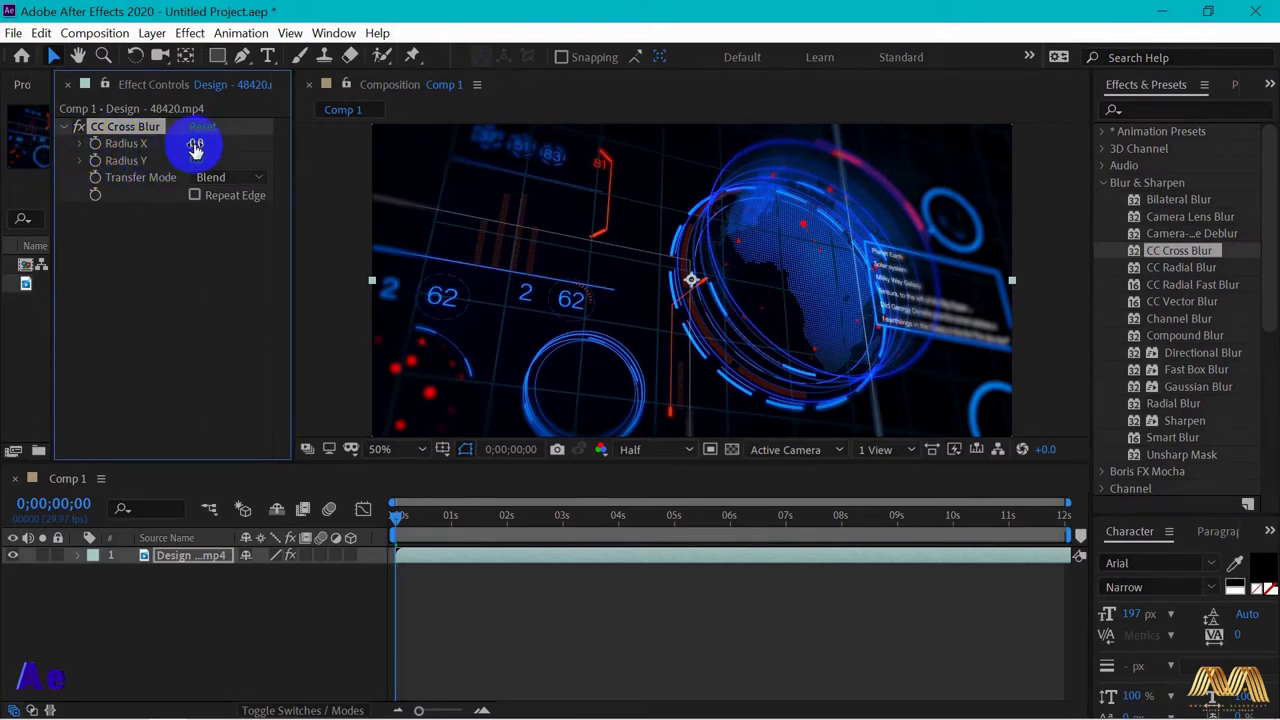
pyautogui.moveTo(194, 144); pyautogui.dragTo(677, 170)
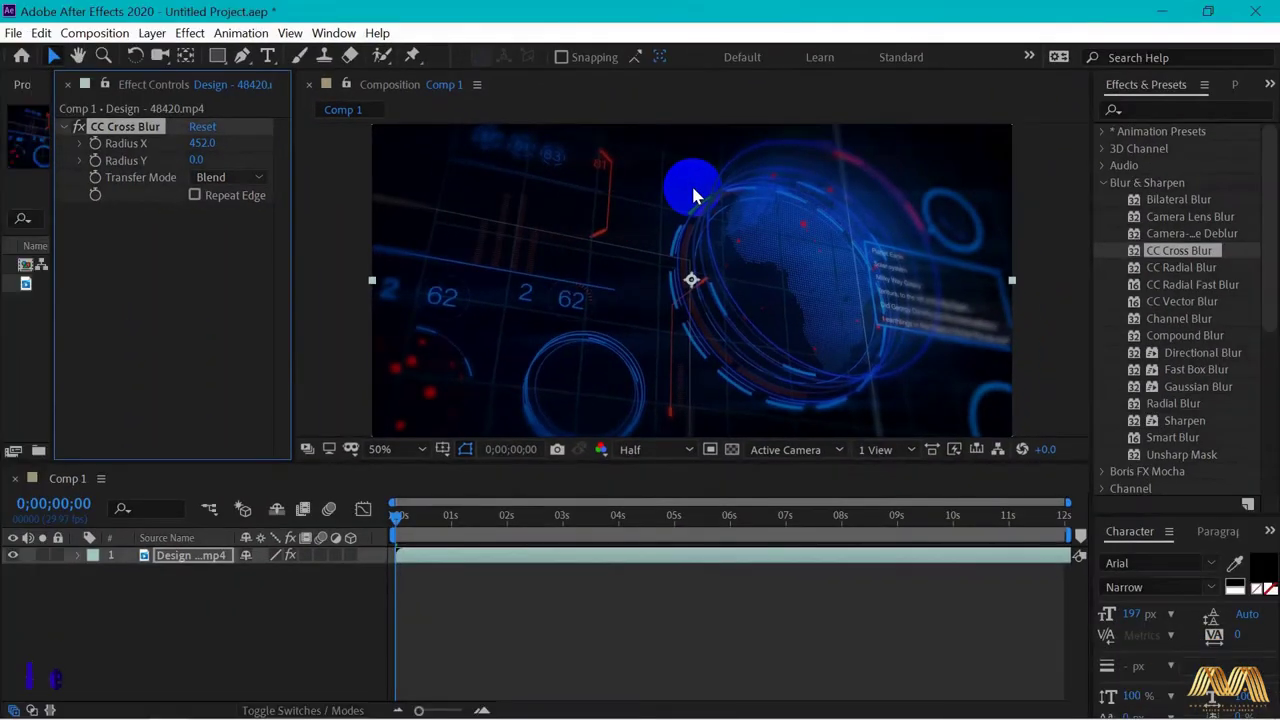
pyautogui.moveTo(198, 160); pyautogui.dragTo(1022, 182)
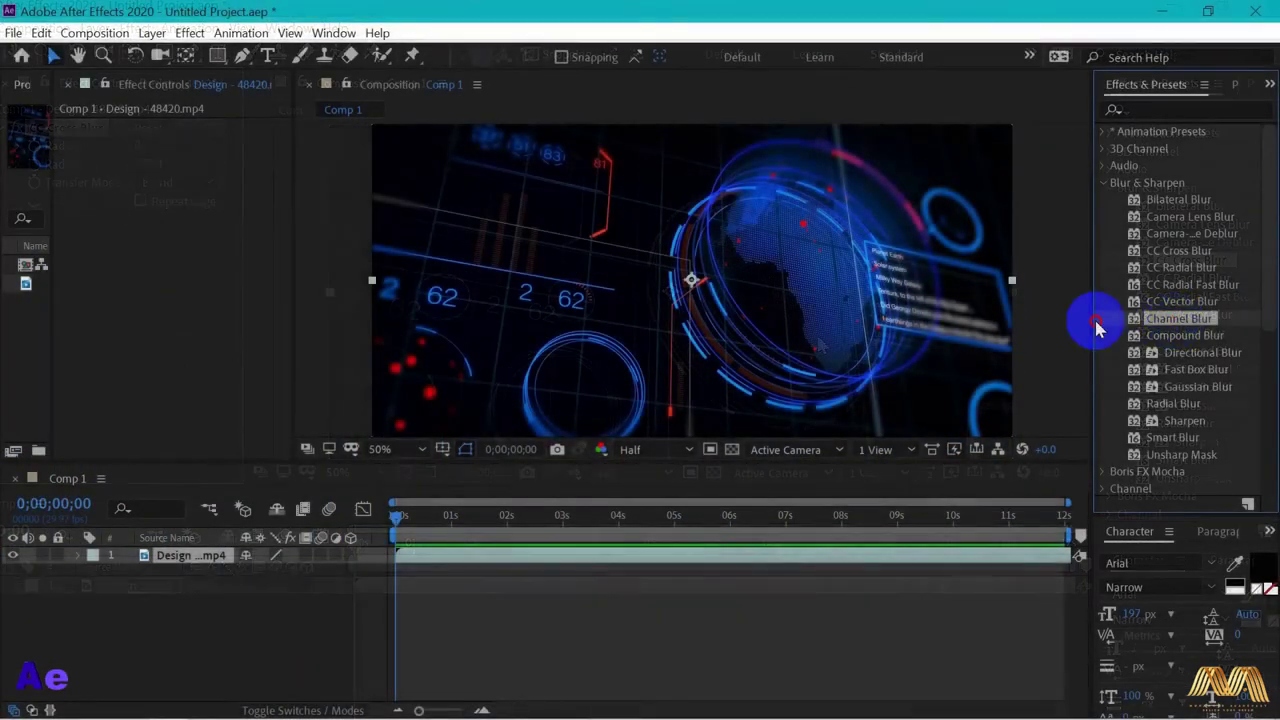
# - Apply Channel Blur to the globe clip, setting Red Blurriness to 1 and then back to 0
pyautogui.moveTo(1094, 323); pyautogui.dragTo(672, 295)
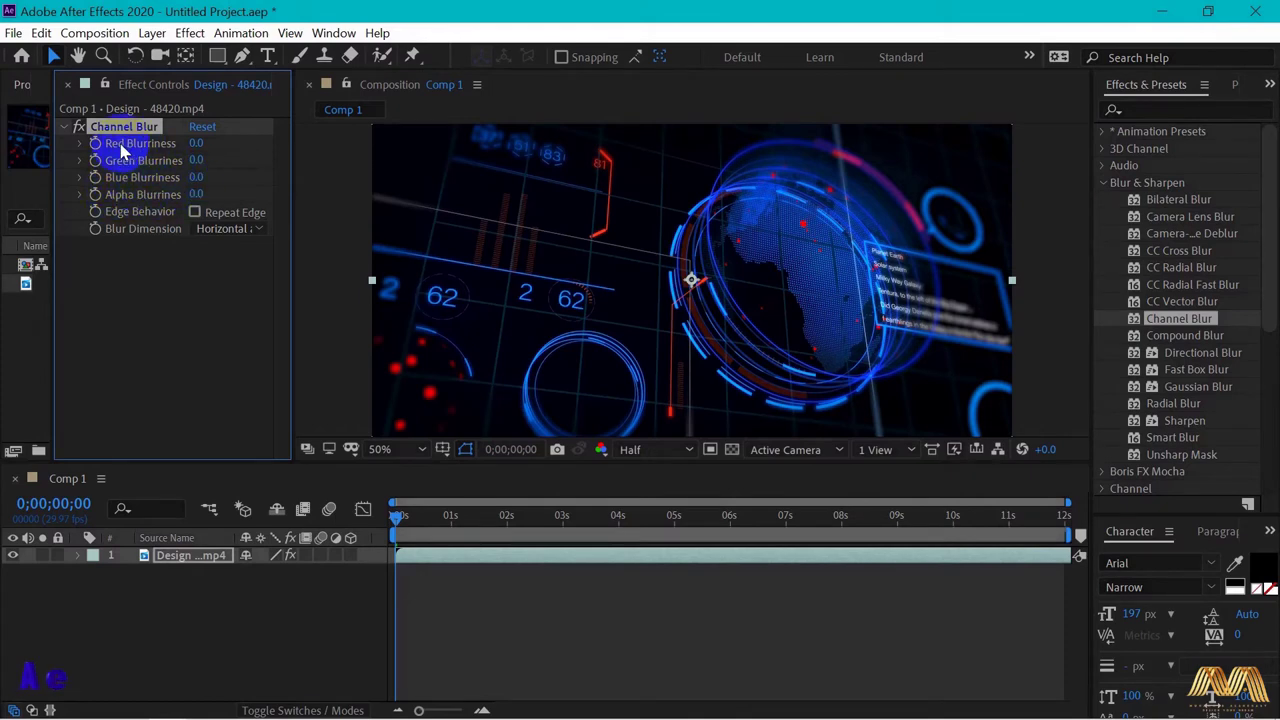
pyautogui.moveTo(199, 143); pyautogui.dragTo(343, 149)
pyautogui.click(220, 152)
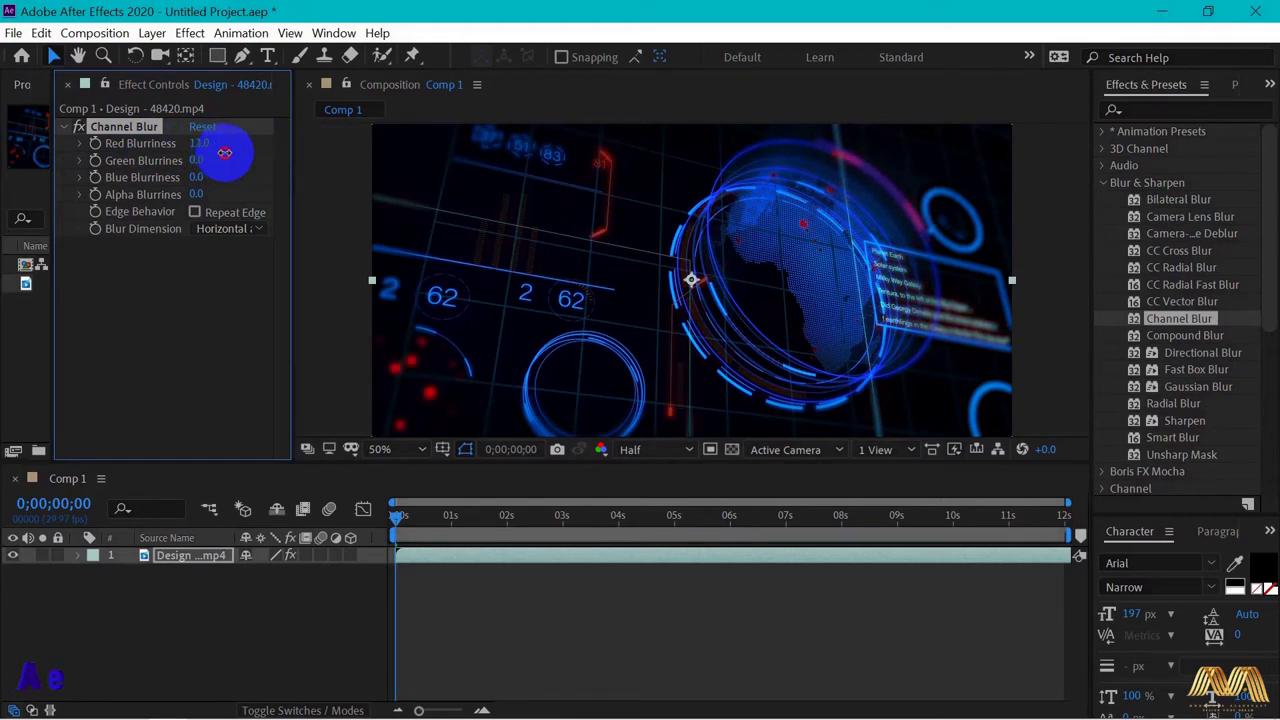
pyautogui.write('1')
pyautogui.press('Return')
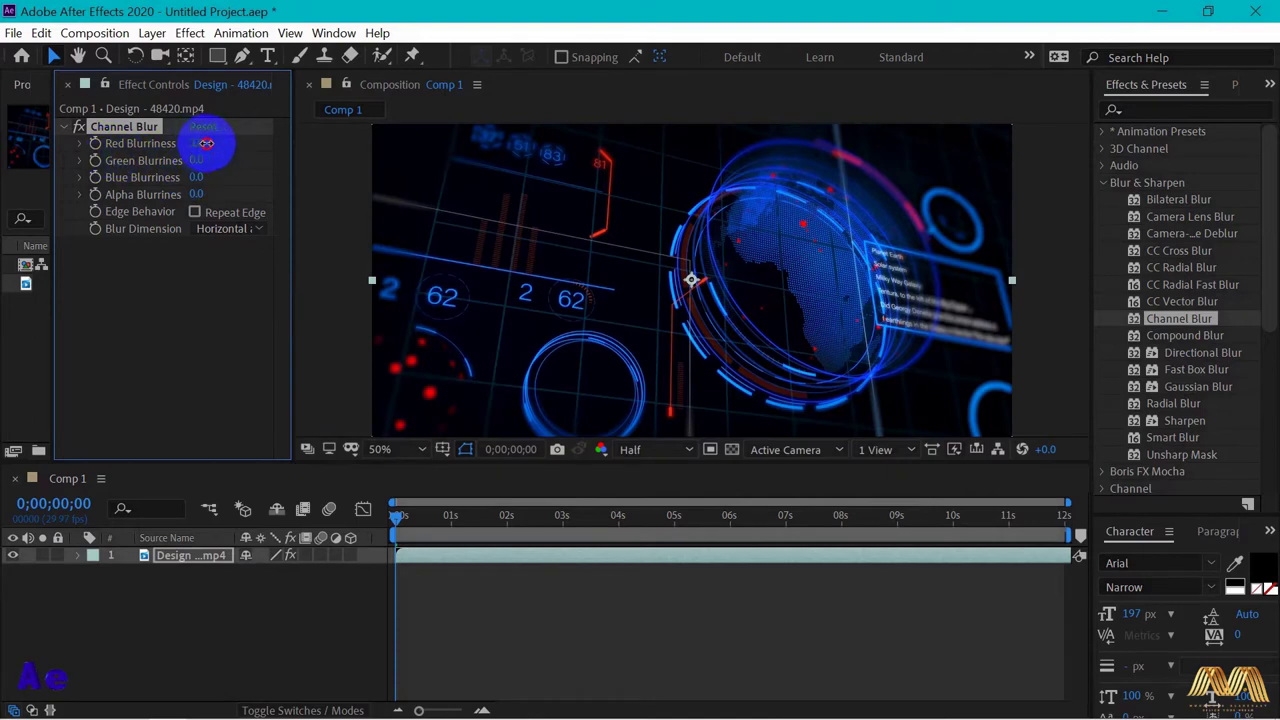
pyautogui.moveTo(207, 147); pyautogui.dragTo(165, 168)
# - Blur the alpha channel heavily with Repeat Edge Pixels, keeping Horizontal and Vertical blur dimensions
pyautogui.moveTo(292, 205); pyautogui.dragTo(347, 210)
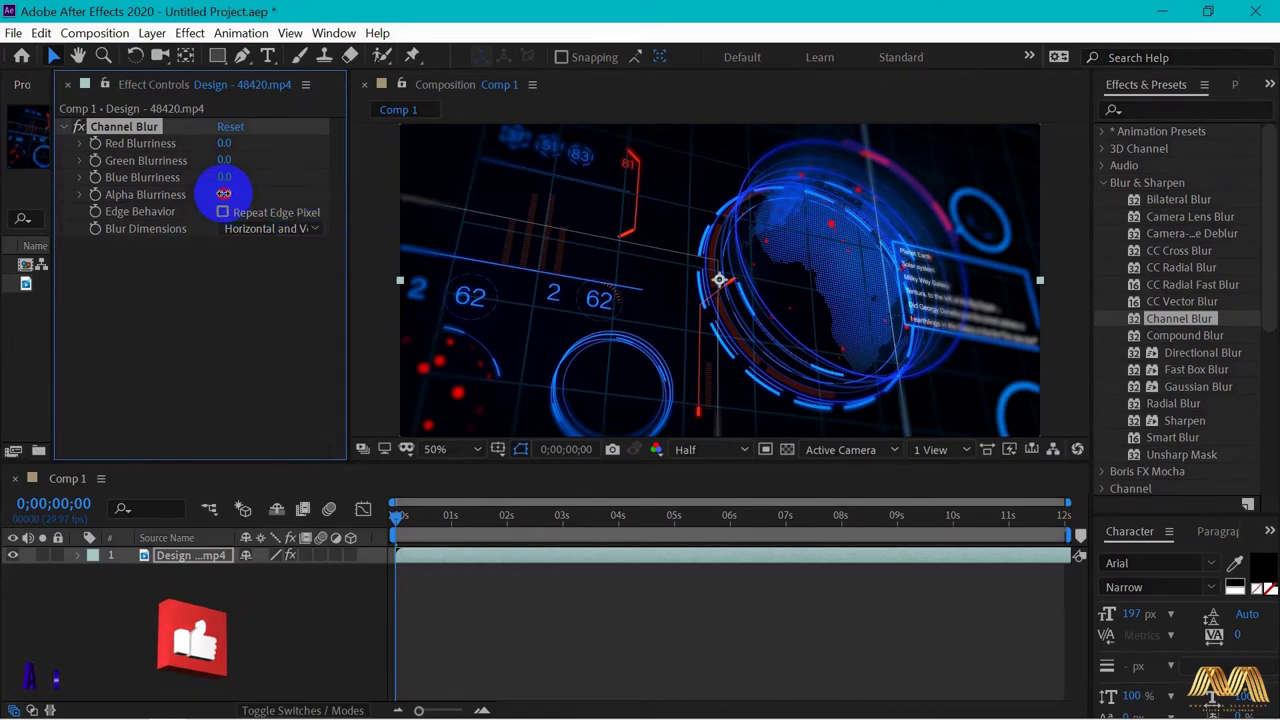
pyautogui.moveTo(224, 193); pyautogui.dragTo(965, 233)
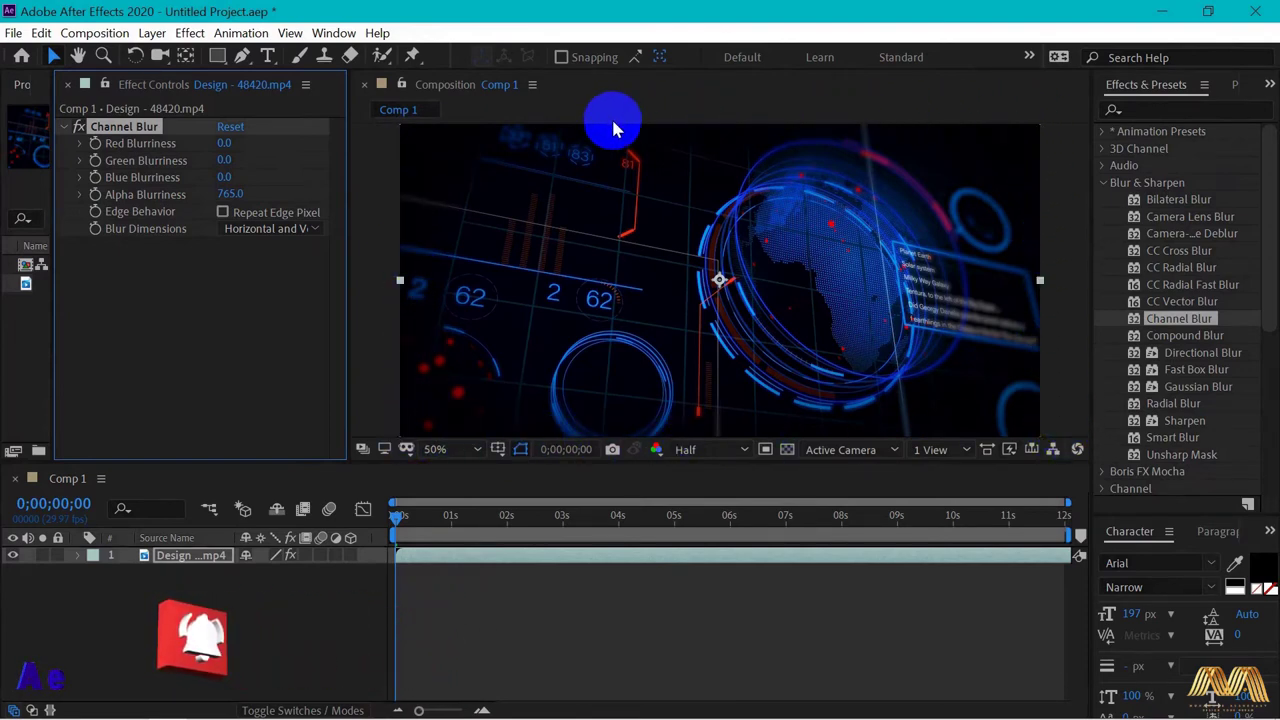
pyautogui.click(223, 213)
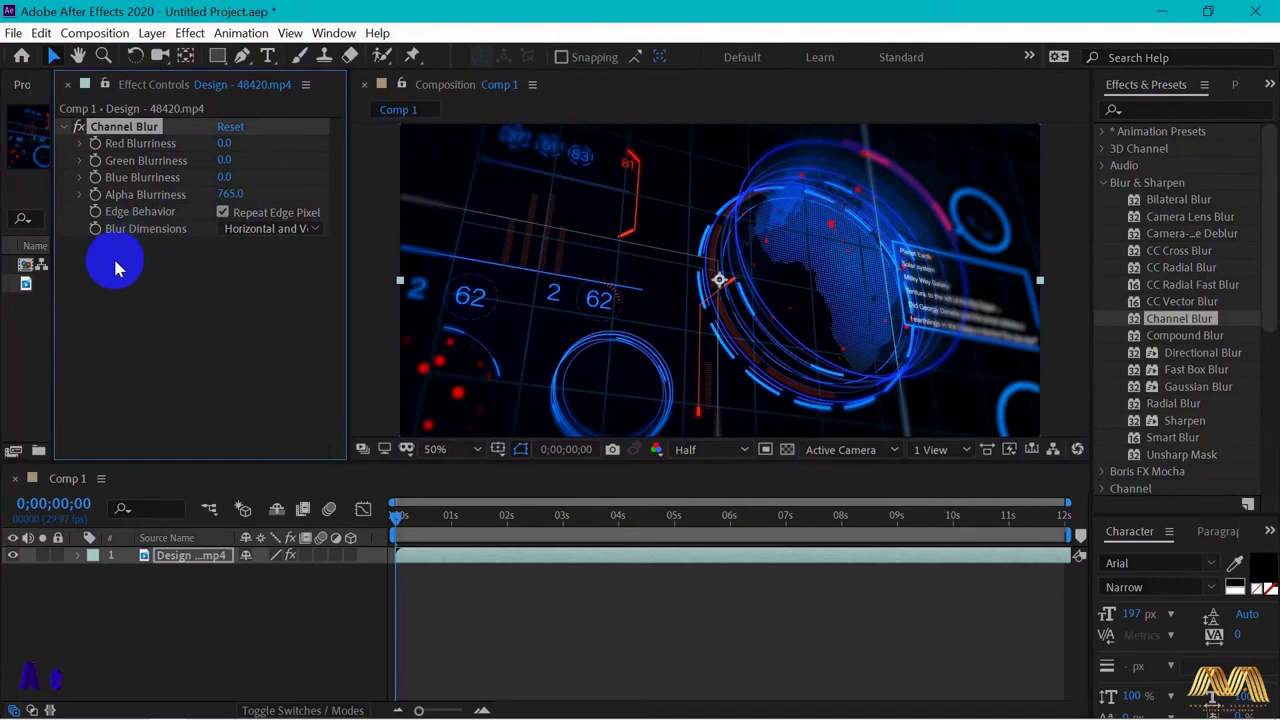
pyautogui.click(306, 232)
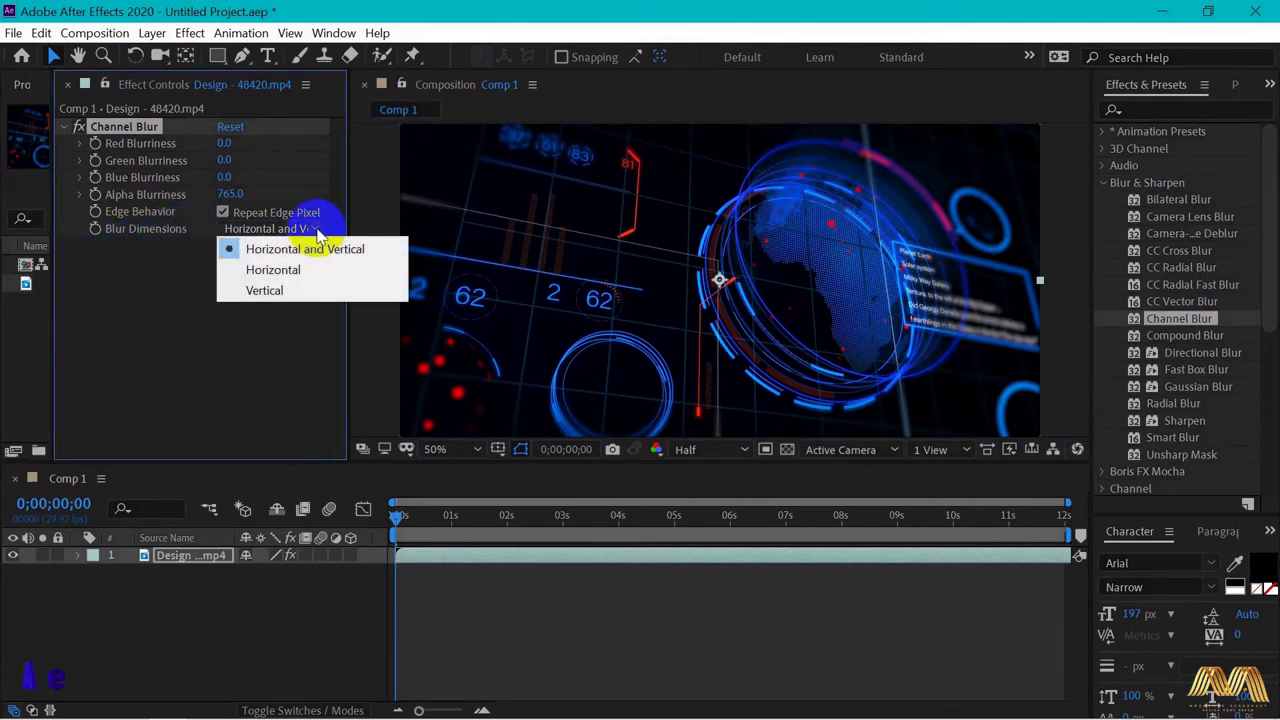
pyautogui.click(293, 317)
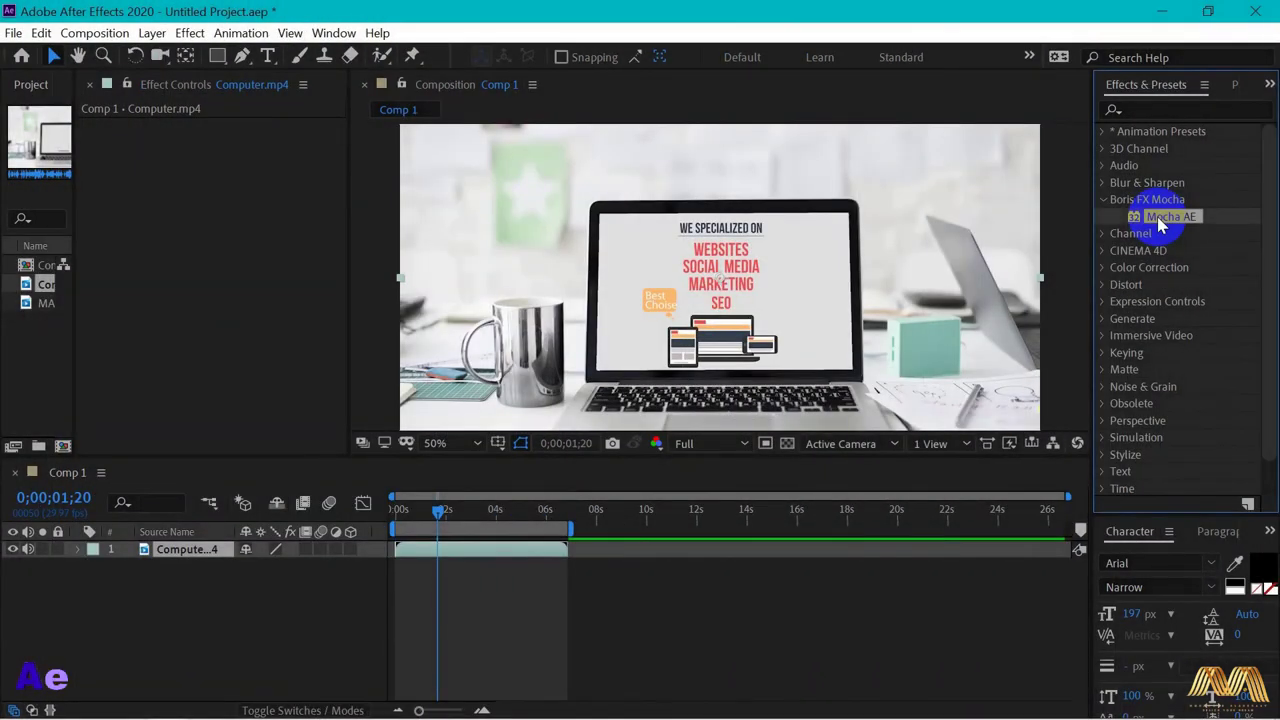
# - Apply Mocha AE to the Computer.mp4 laptop footage and launch the Mocha workspace
pyautogui.moveTo(1160, 226); pyautogui.dragTo(829, 343)
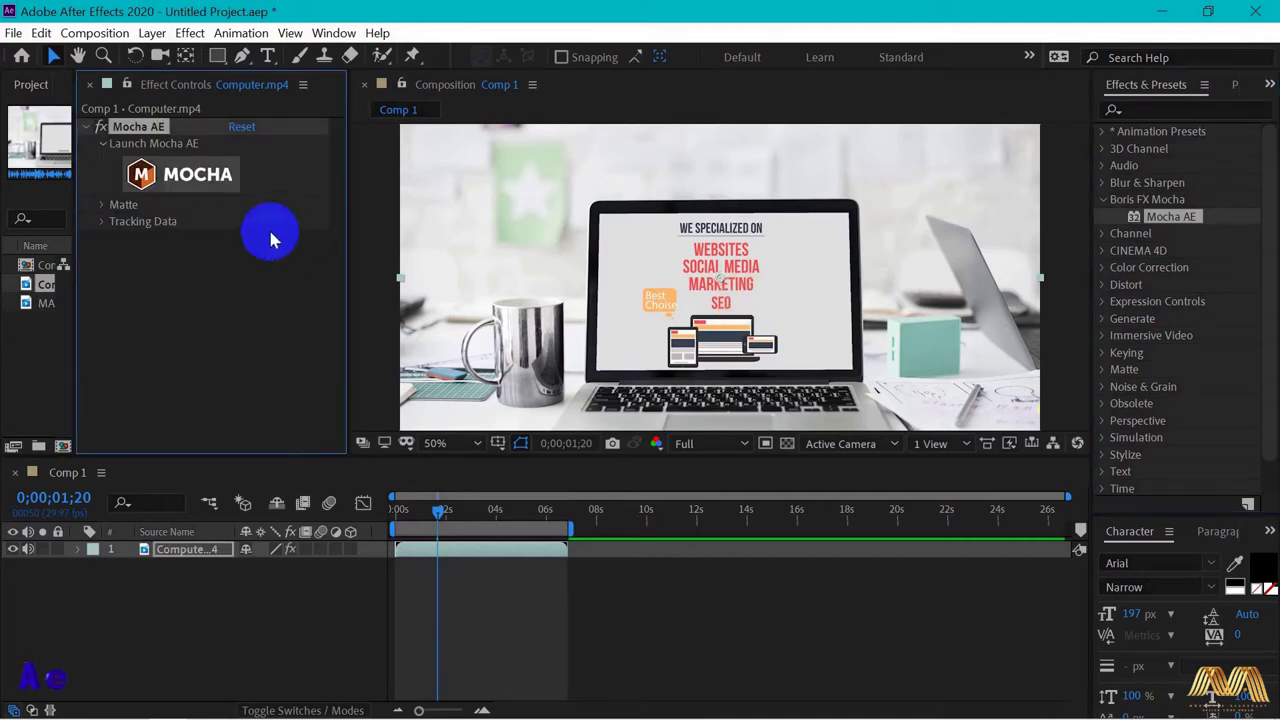
pyautogui.click(168, 184)
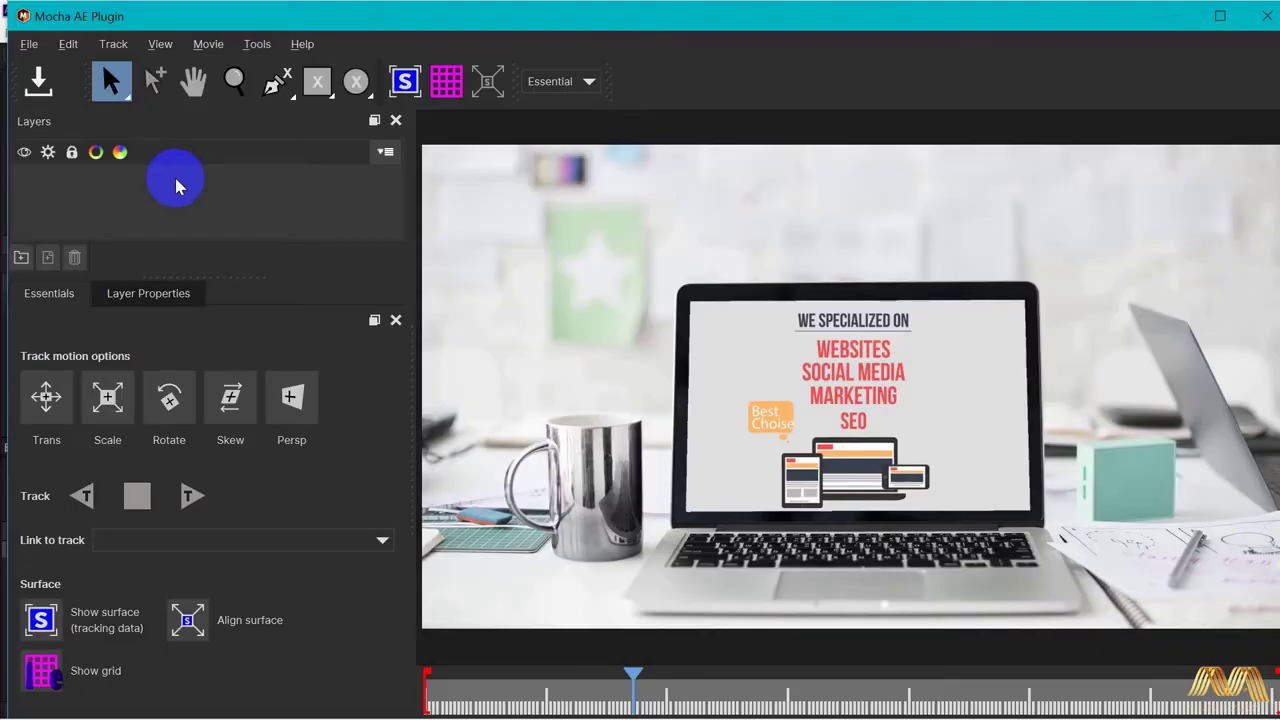
# - Scrub the laptop clip and trace a closed X-spline shape around the screen's four corners
pyautogui.click(636, 676)
pyautogui.moveTo(636, 680)
pyautogui.mouseDown()
pyautogui.moveTo(714, 660)
pyautogui.moveTo(770, 665)
pyautogui.moveTo(420, 678)
pyautogui.mouseUp()
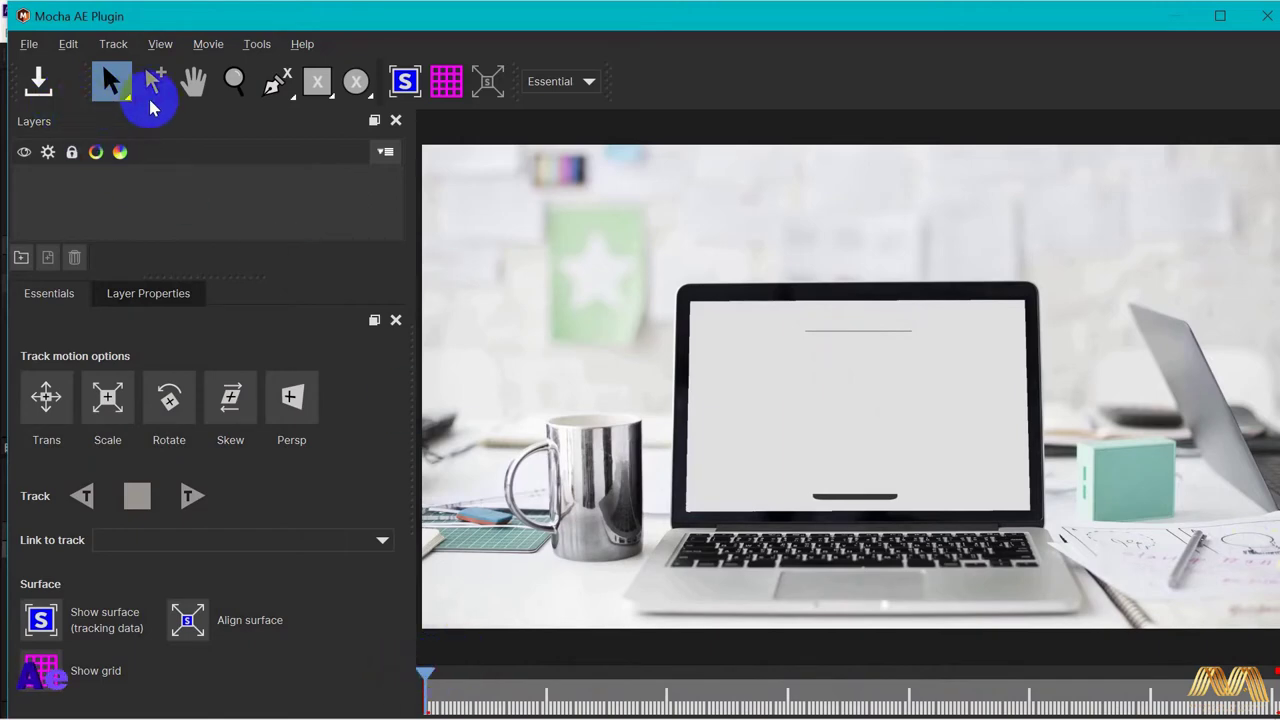
pyautogui.click(359, 90)
pyautogui.click(276, 82)
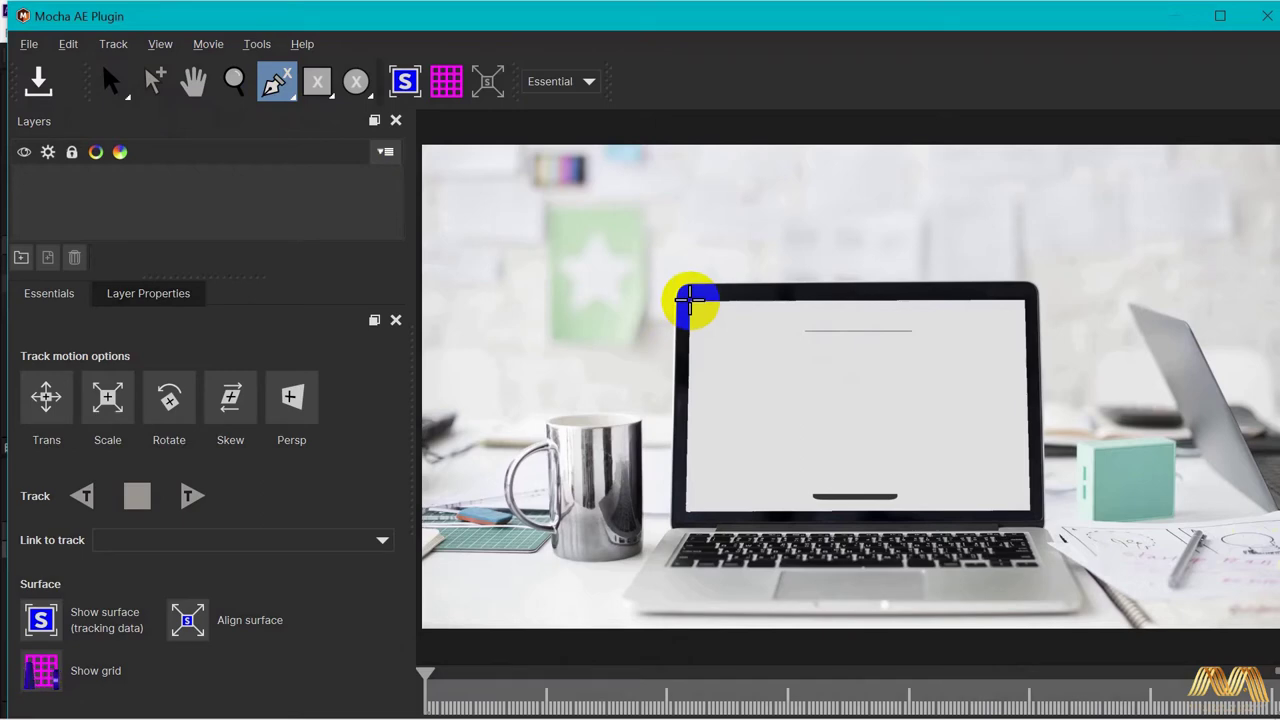
pyautogui.click(689, 299)
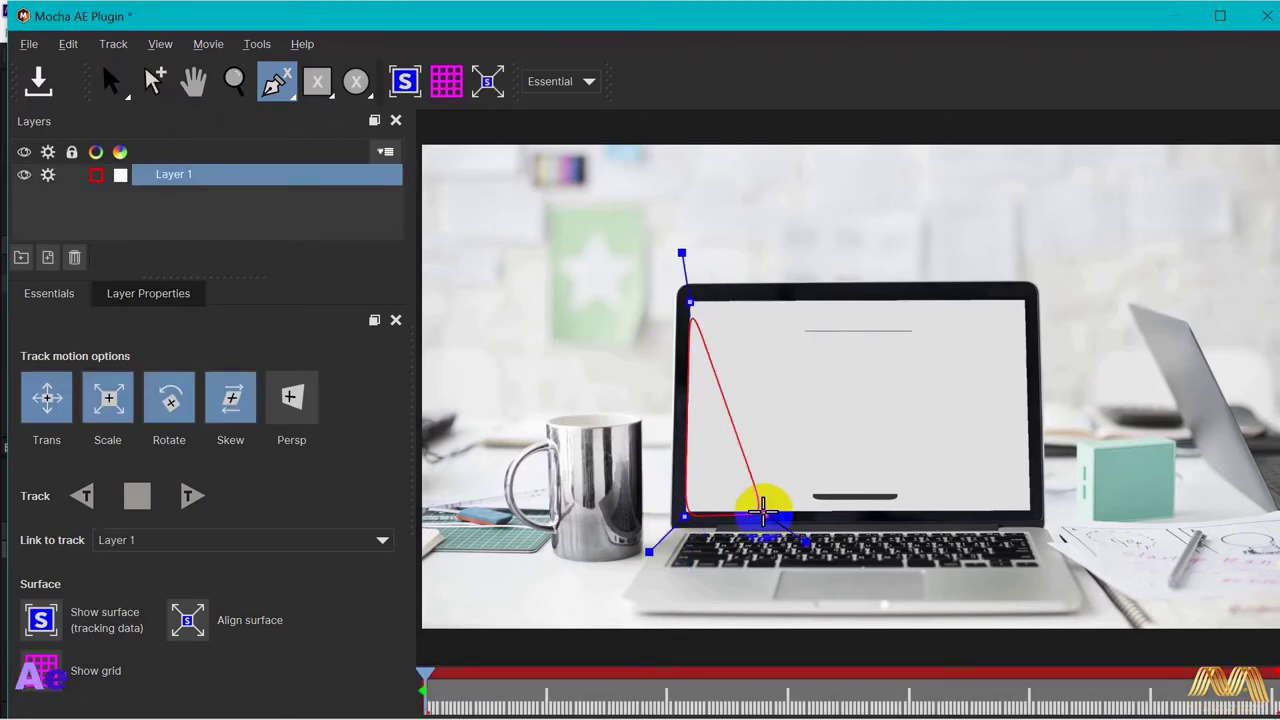
pyautogui.moveTo(1015, 505)
pyautogui.mouseDown()
pyautogui.moveTo(1049, 514)
pyautogui.moveTo(1033, 512)
pyautogui.mouseUp()
pyautogui.moveTo(1027, 291)
pyautogui.mouseDown()
pyautogui.moveTo(1043, 314)
pyautogui.moveTo(1046, 294)
pyautogui.moveTo(1027, 291)
pyautogui.mouseUp()
pyautogui.moveTo(714, 294); pyautogui.dragTo(692, 300)
pyautogui.press('s')
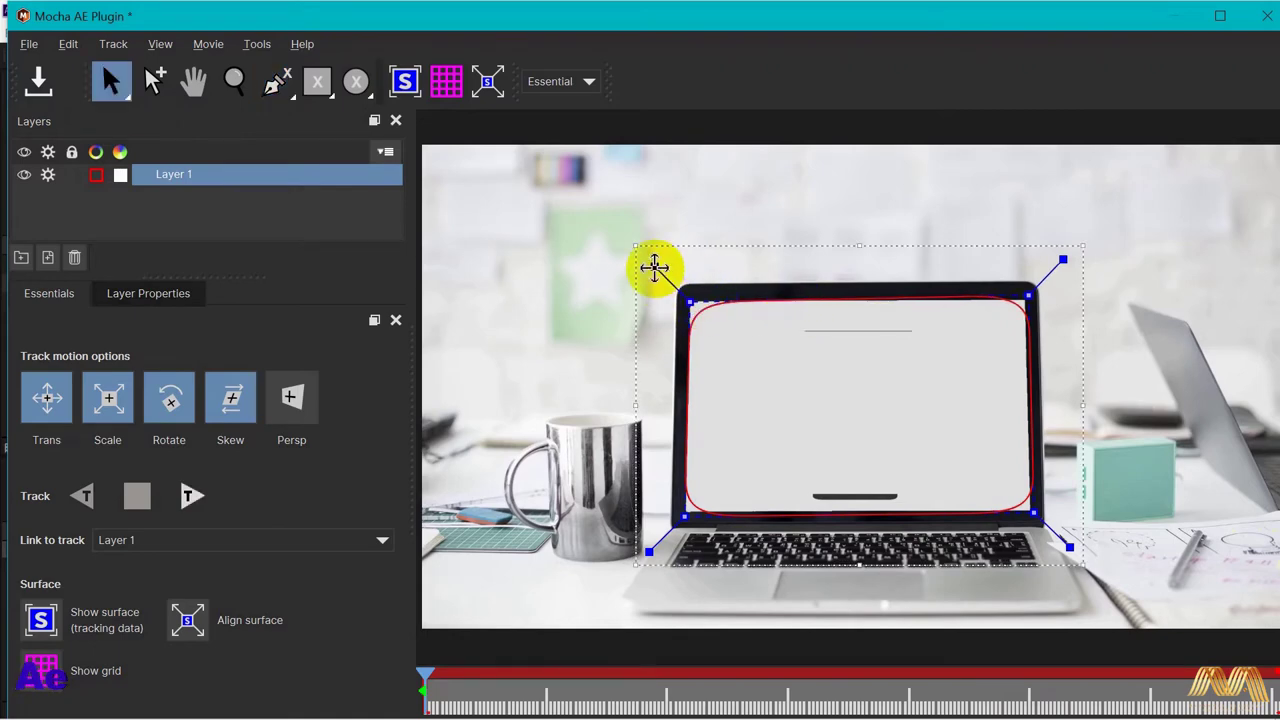
# - Fit the four surface corner handles of Layer 1 to the laptop screen's corners
pyautogui.moveTo(651, 265); pyautogui.dragTo(648, 260)
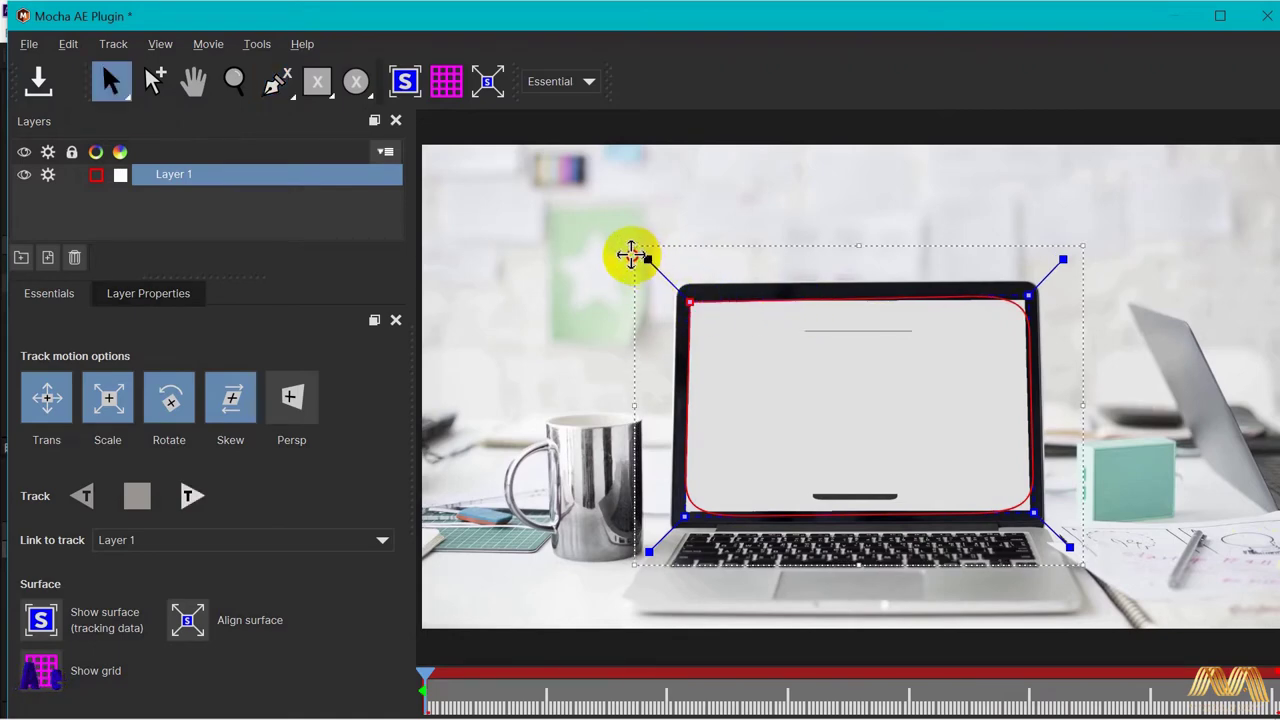
pyautogui.moveTo(649, 551); pyautogui.dragTo(641, 558)
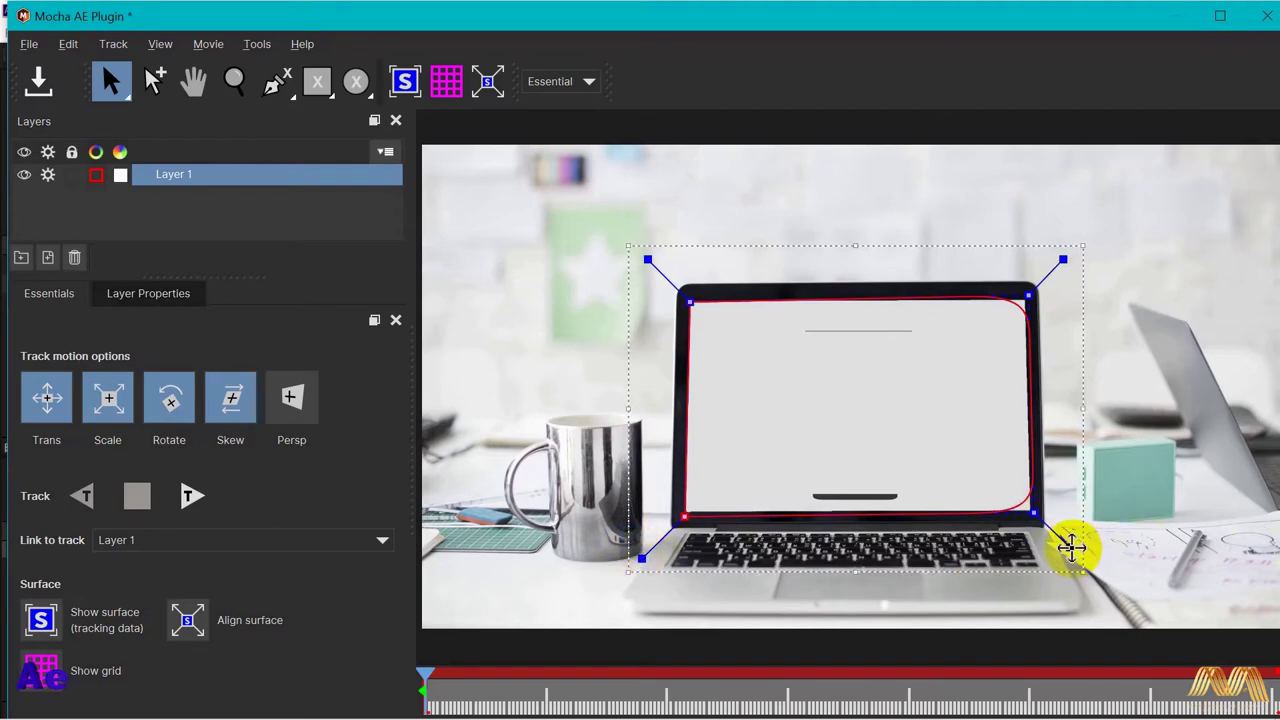
pyautogui.moveTo(1071, 546); pyautogui.dragTo(1077, 553)
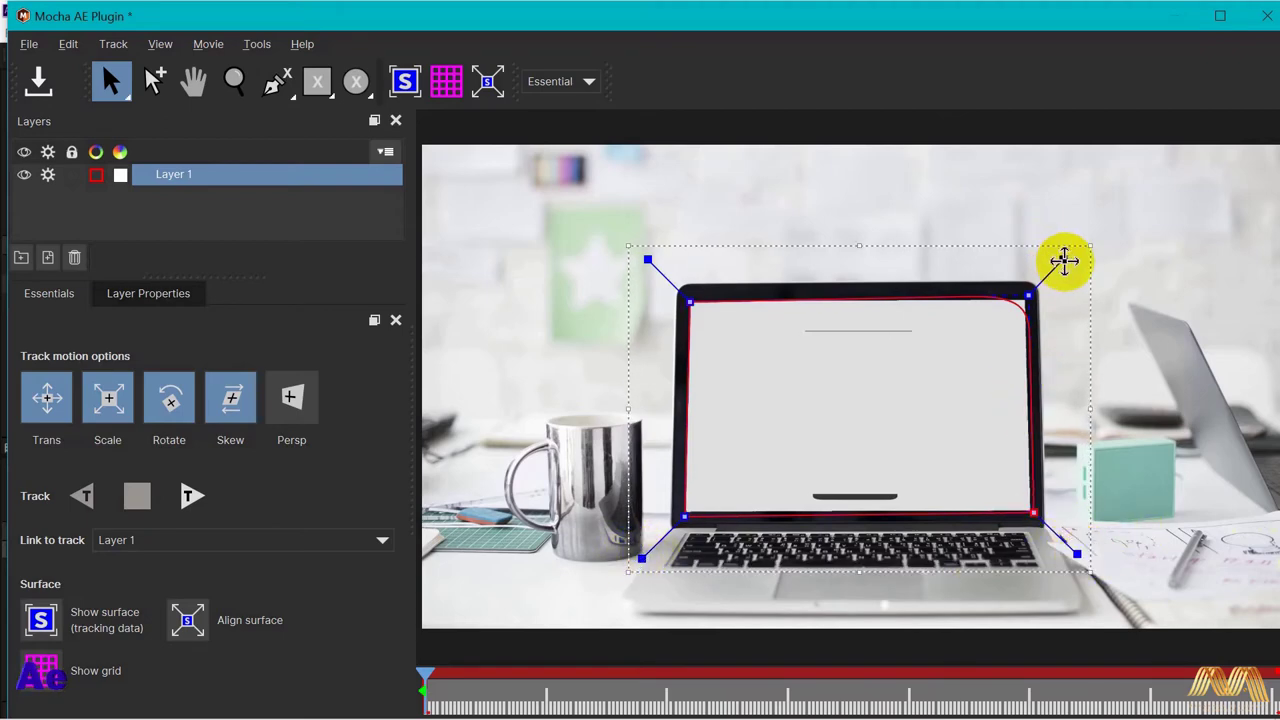
pyautogui.moveTo(1064, 261); pyautogui.dragTo(1069, 253)
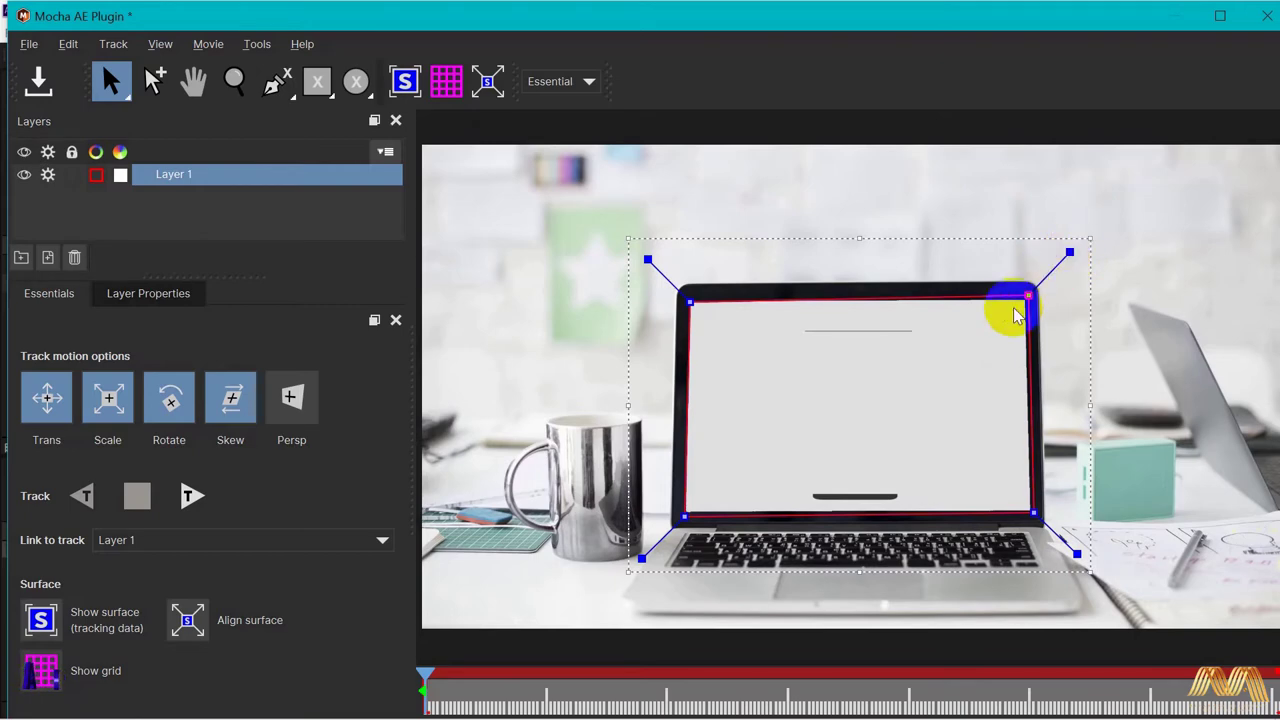
pyautogui.click(236, 177)
# - Track Layer 1 forward through the laptop clip in Mocha AE, then save the Mocha project
pyautogui.click(173, 187)
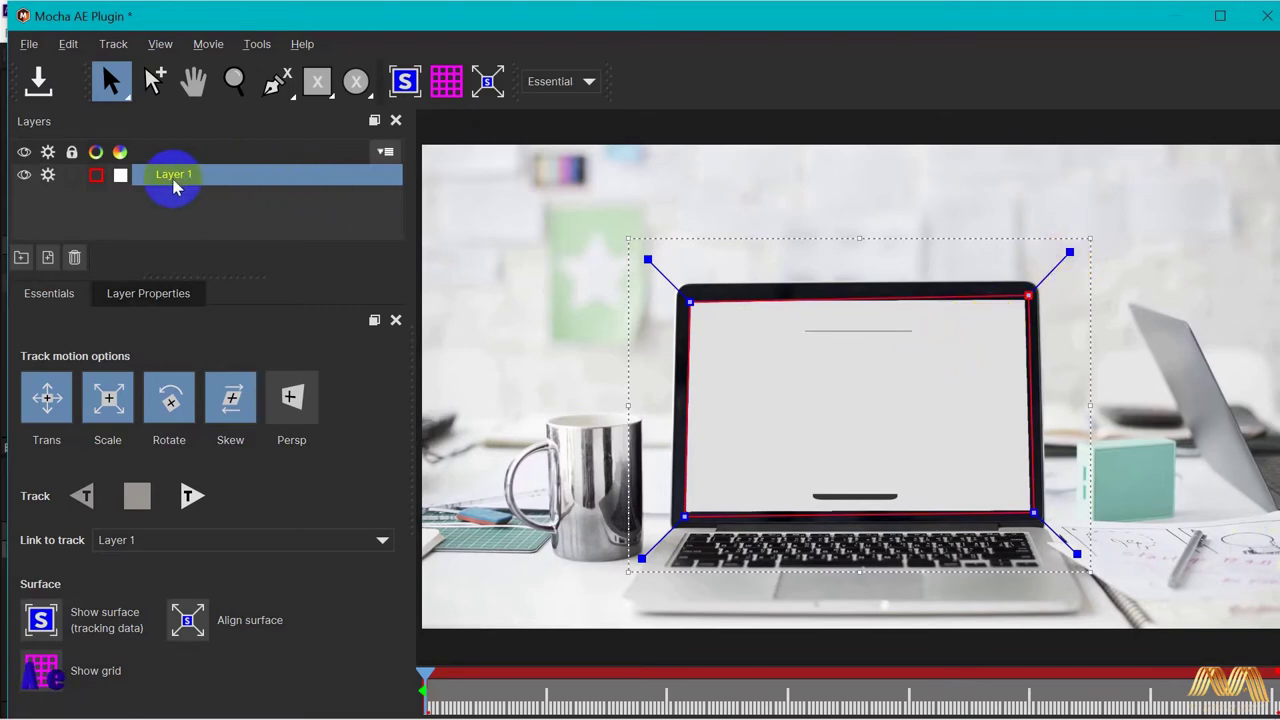
pyautogui.click(113, 44)
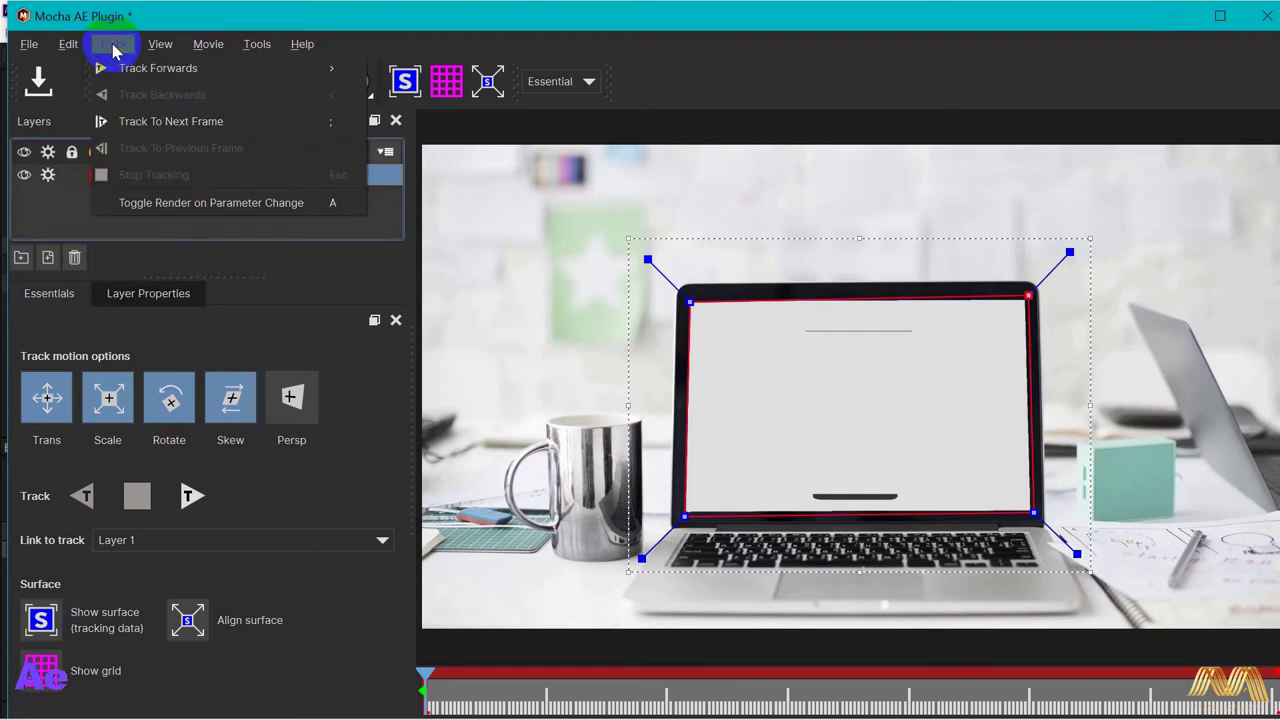
pyautogui.click(164, 102)
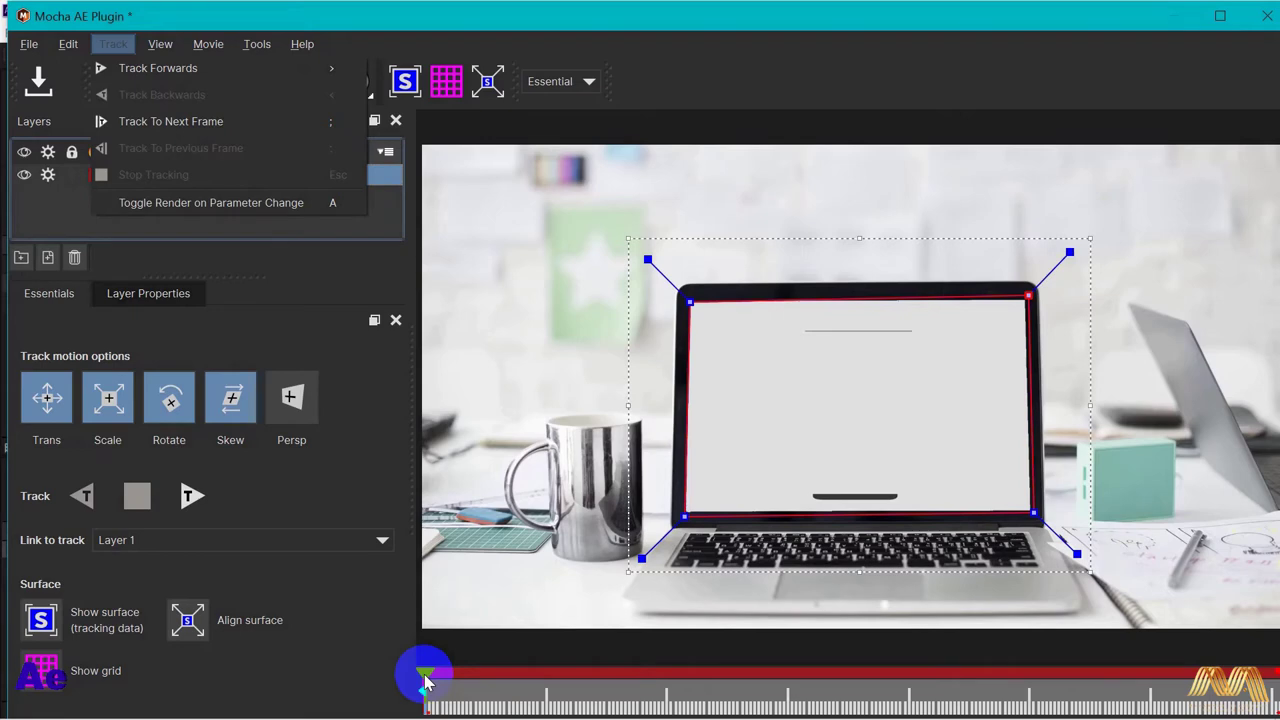
pyautogui.click(186, 72)
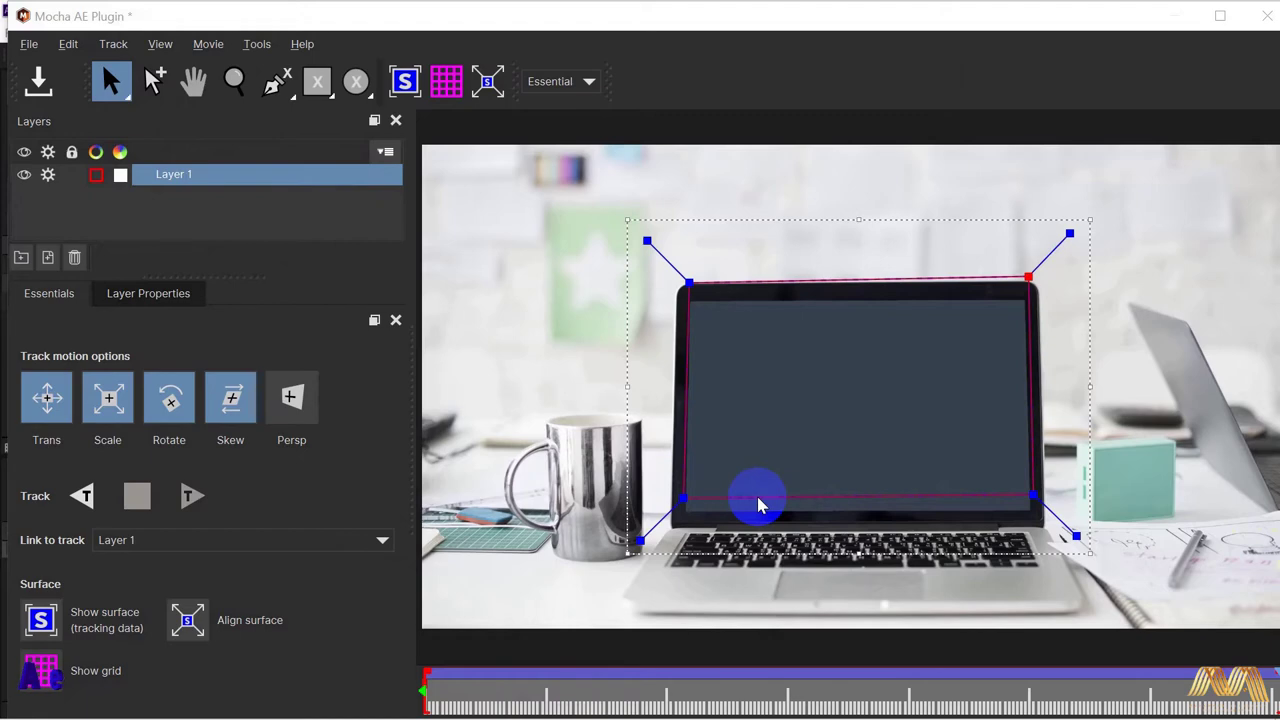
pyautogui.click(28, 42)
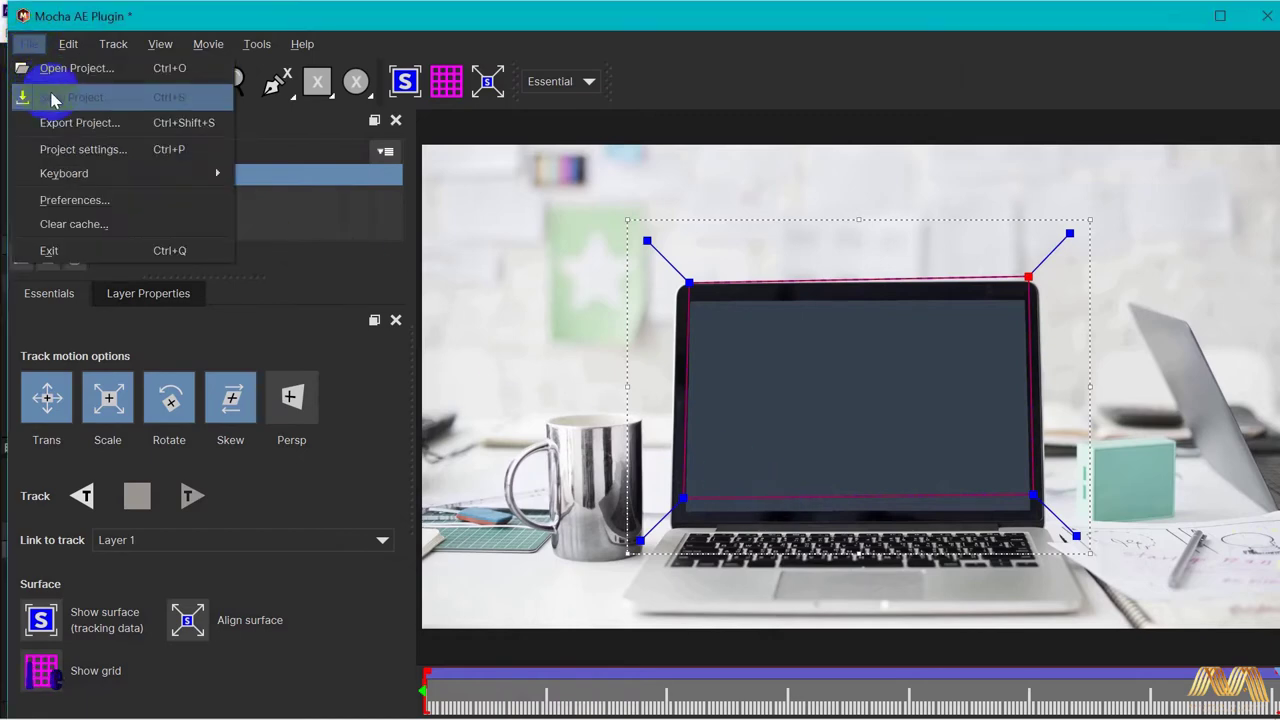
pyautogui.click(116, 102)
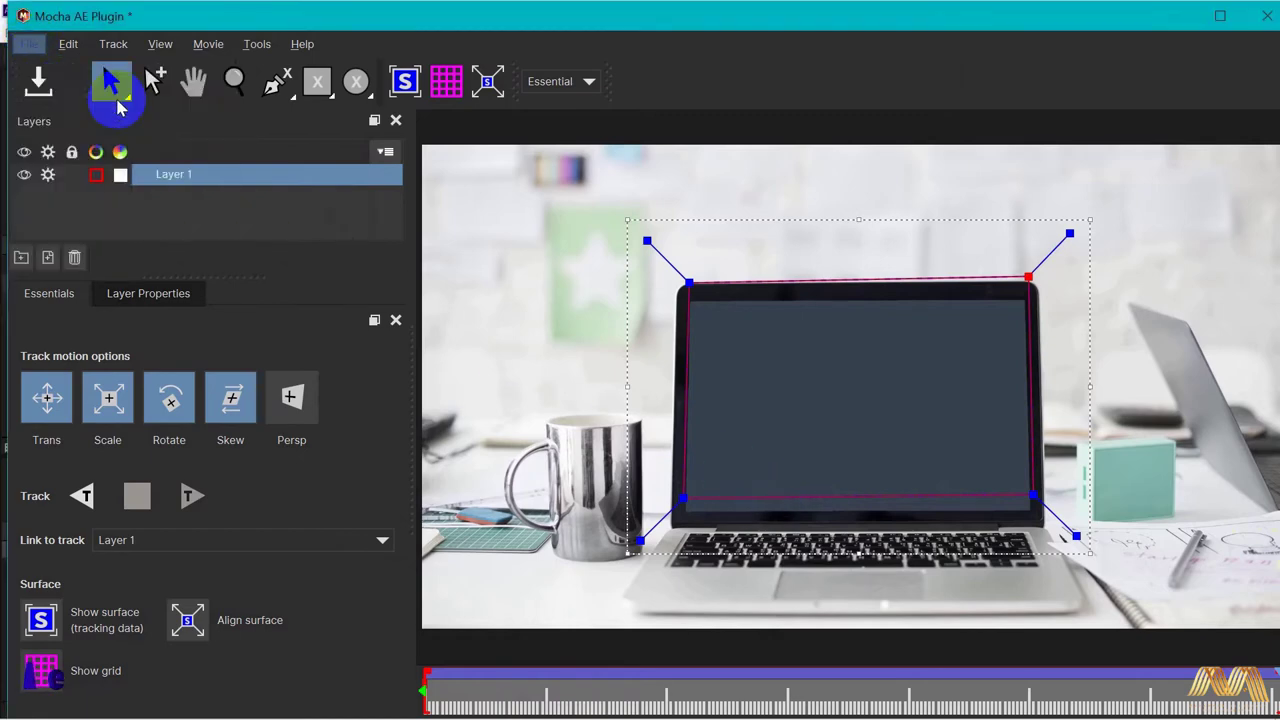
# - Back in After Effects, create Mocha track data from Layer 1 for Computer.mp4
pyautogui.click(1262, 16)
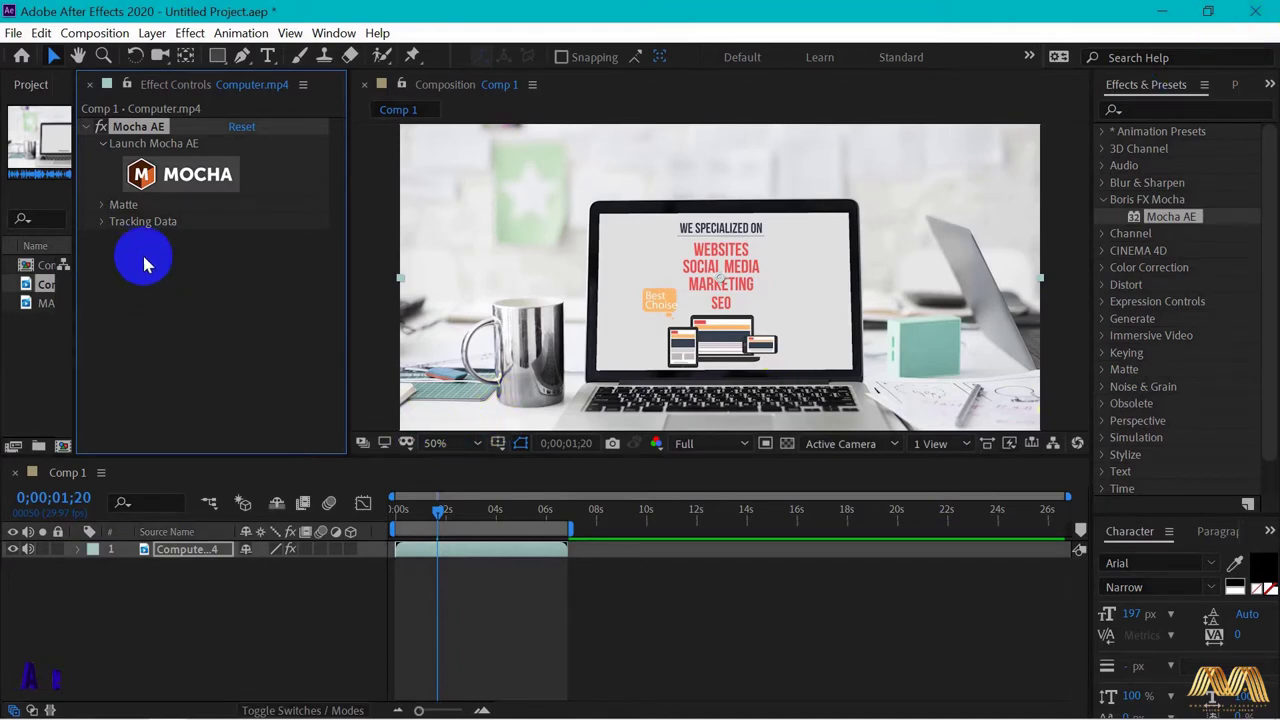
pyautogui.click(103, 222)
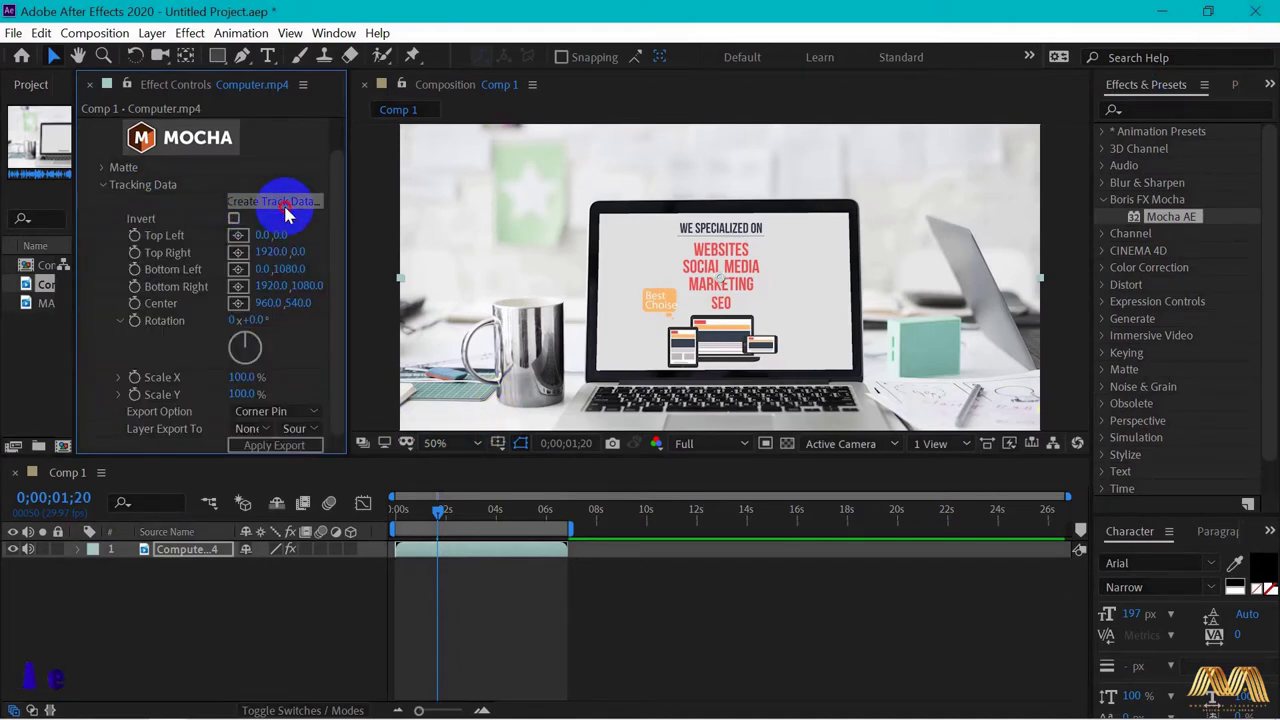
pyautogui.click(285, 210)
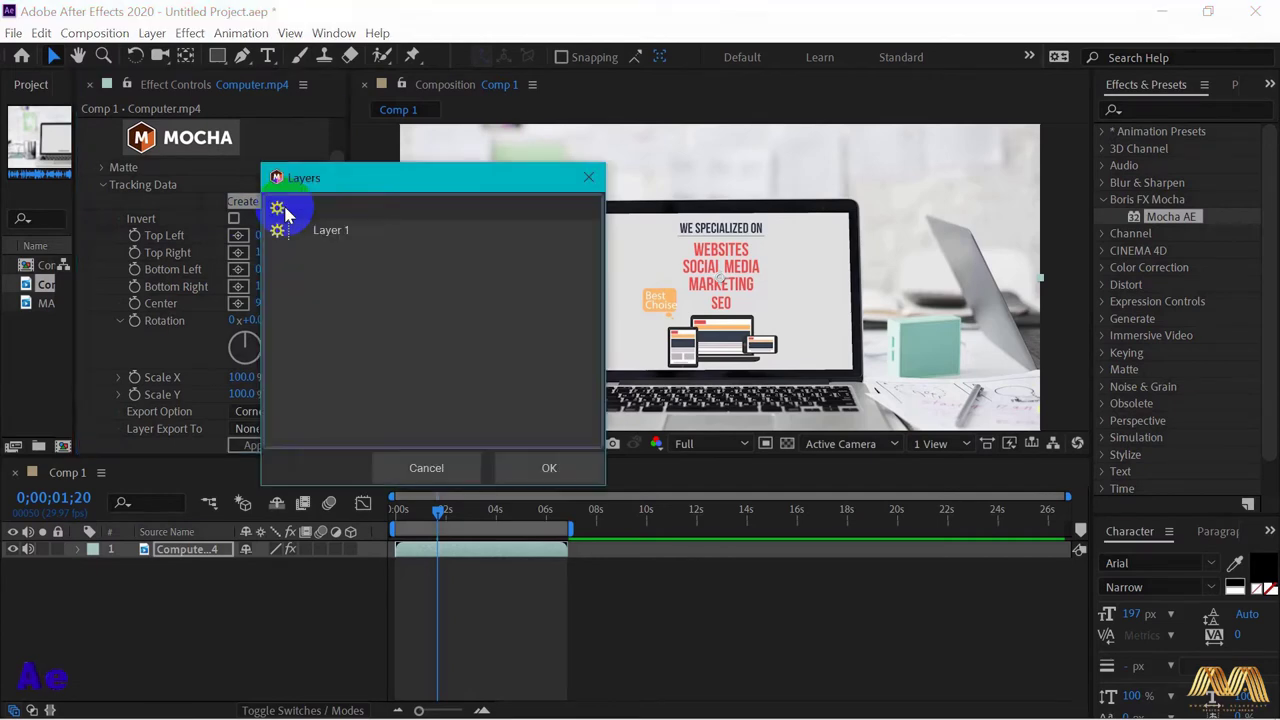
pyautogui.click(336, 240)
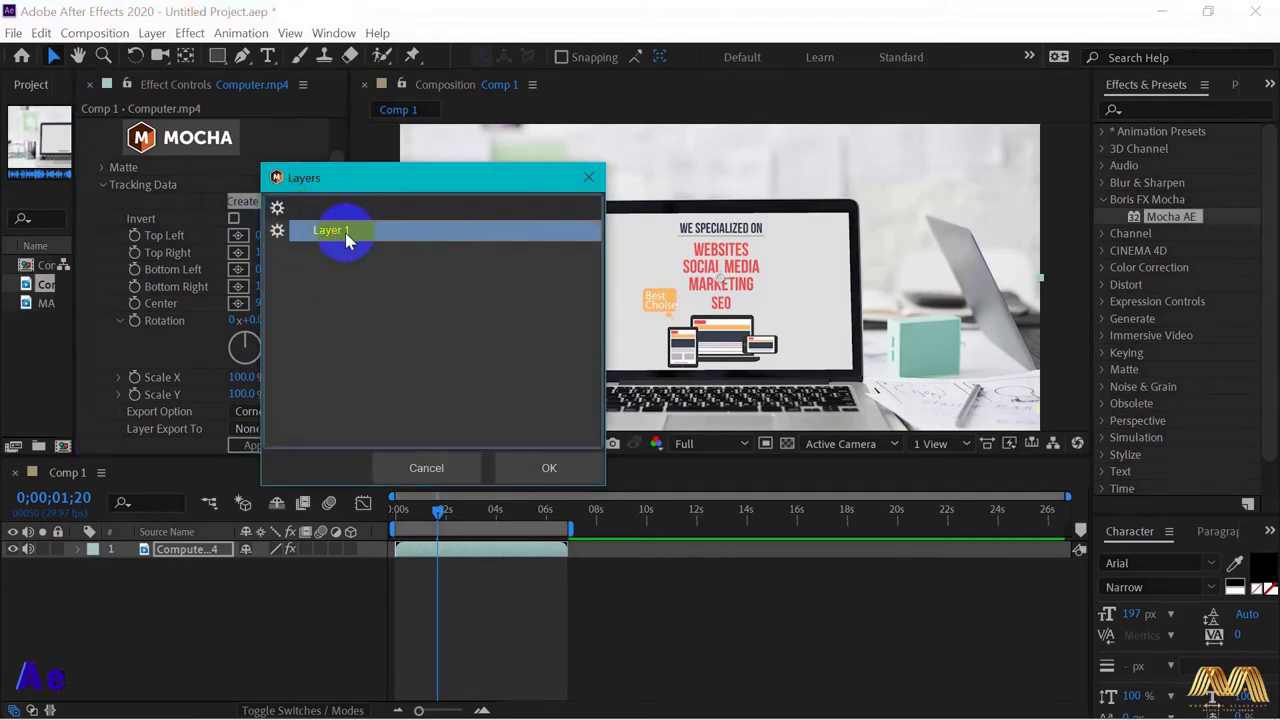
pyautogui.click(543, 470)
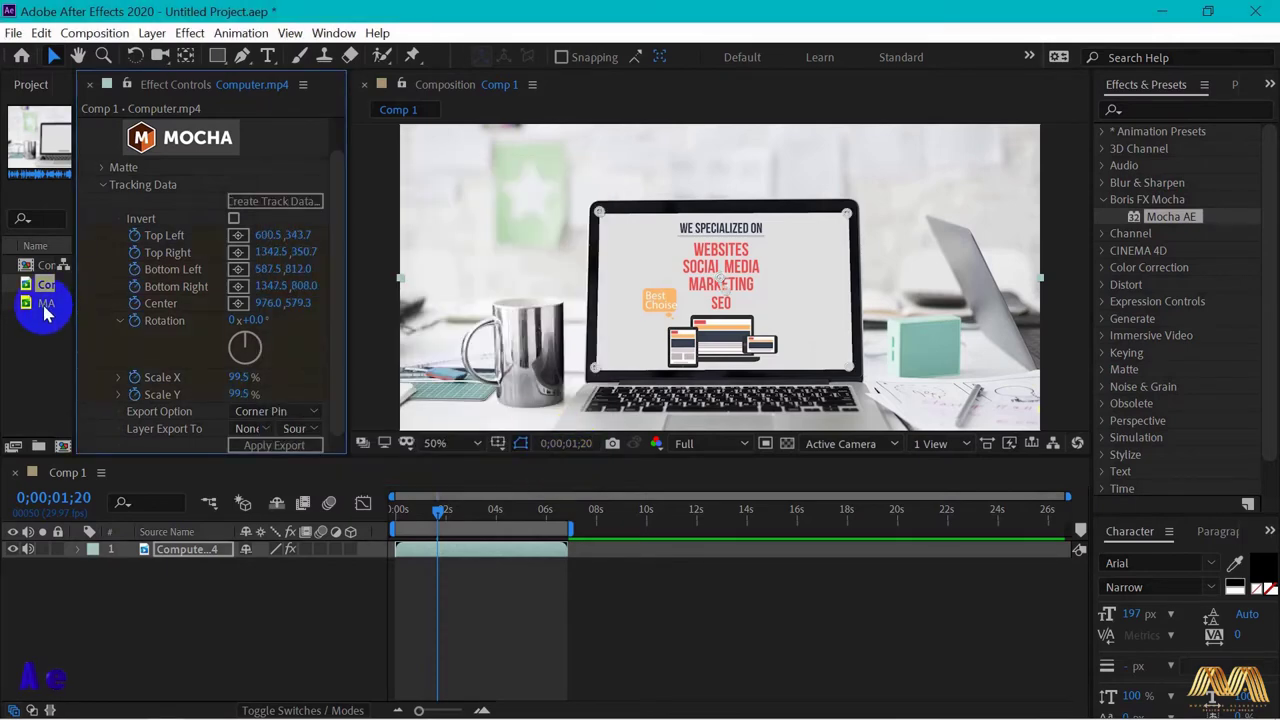
# - Add MA intro.mp4 to Comp 1 as the top layer and return to the first frame
pyautogui.moveTo(44, 313); pyautogui.dragTo(240, 537)
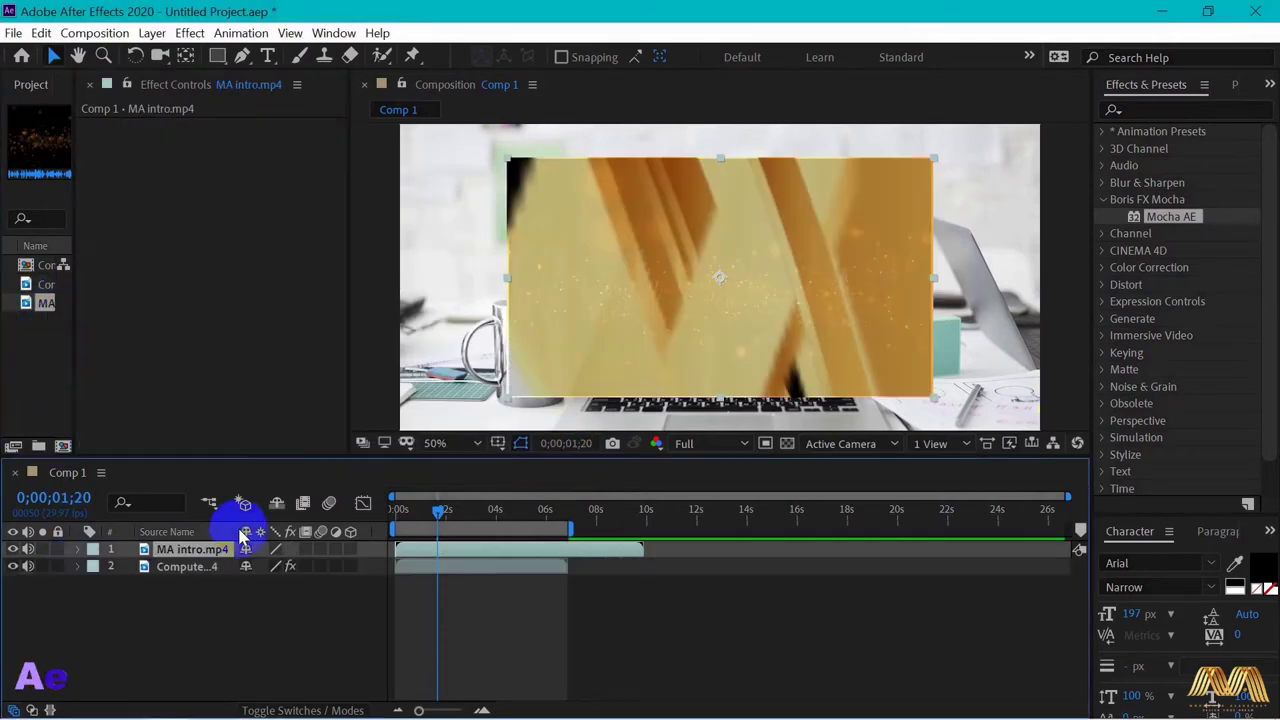
pyautogui.click(426, 517)
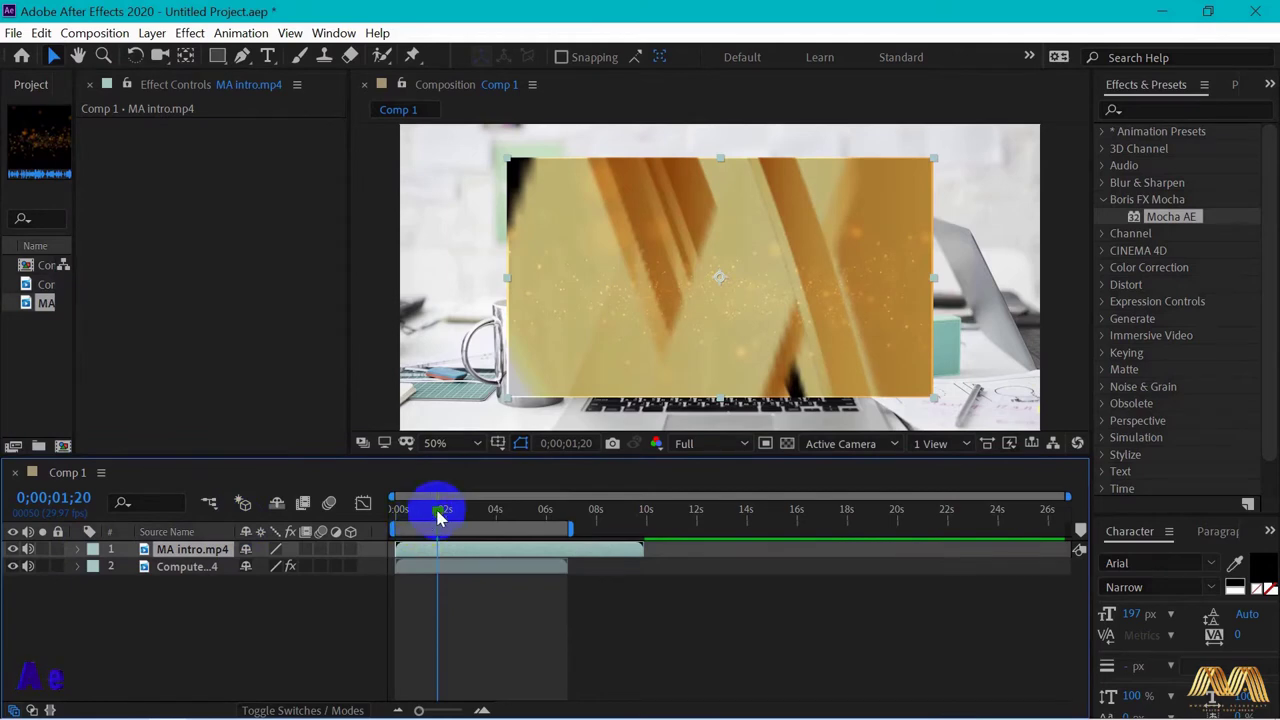
pyautogui.moveTo(438, 517); pyautogui.dragTo(170, 585)
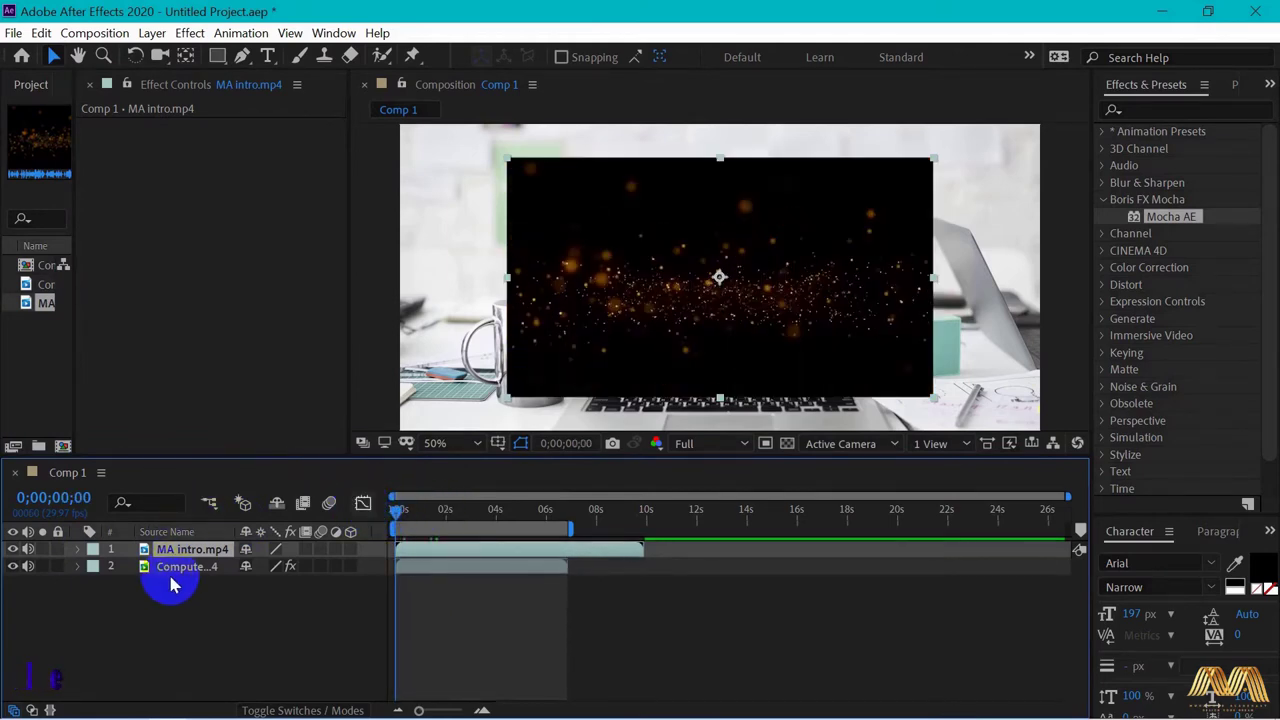
# - Set Mocha's Layer Export To 1. MA intro.mp4 and apply the Corner Pin export
pyautogui.click(180, 567)
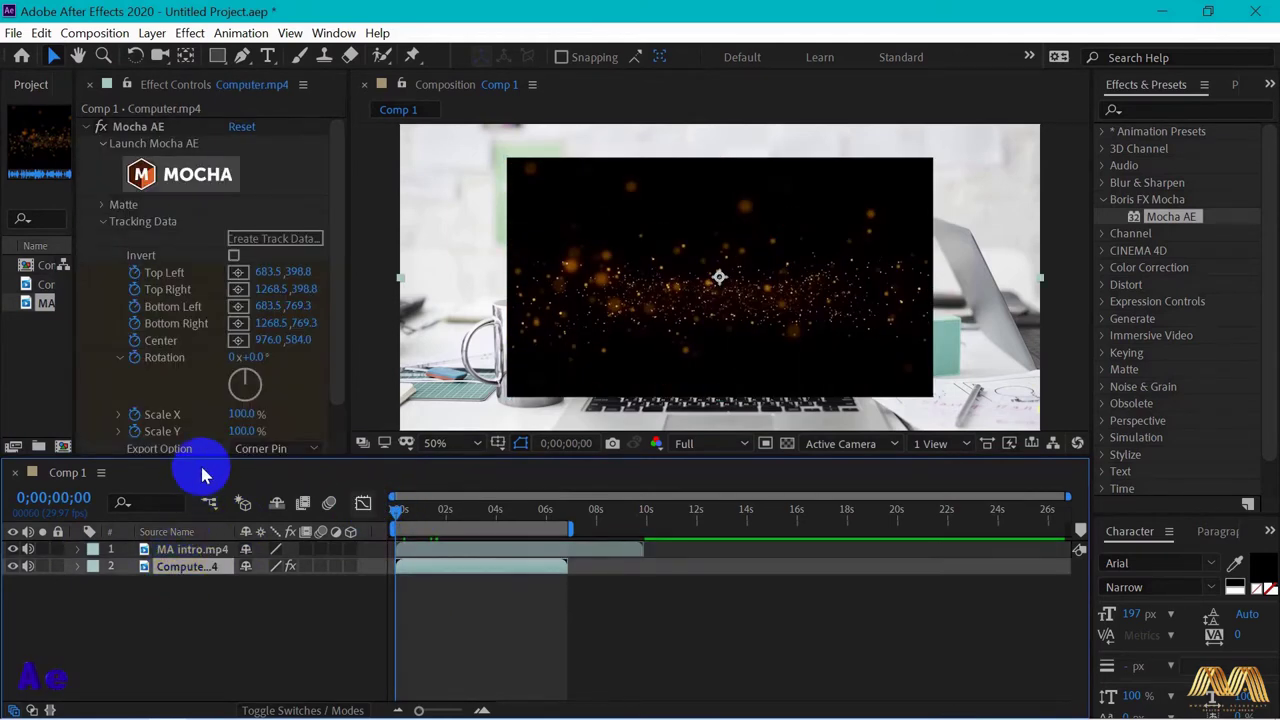
pyautogui.moveTo(336, 318); pyautogui.dragTo(337, 380)
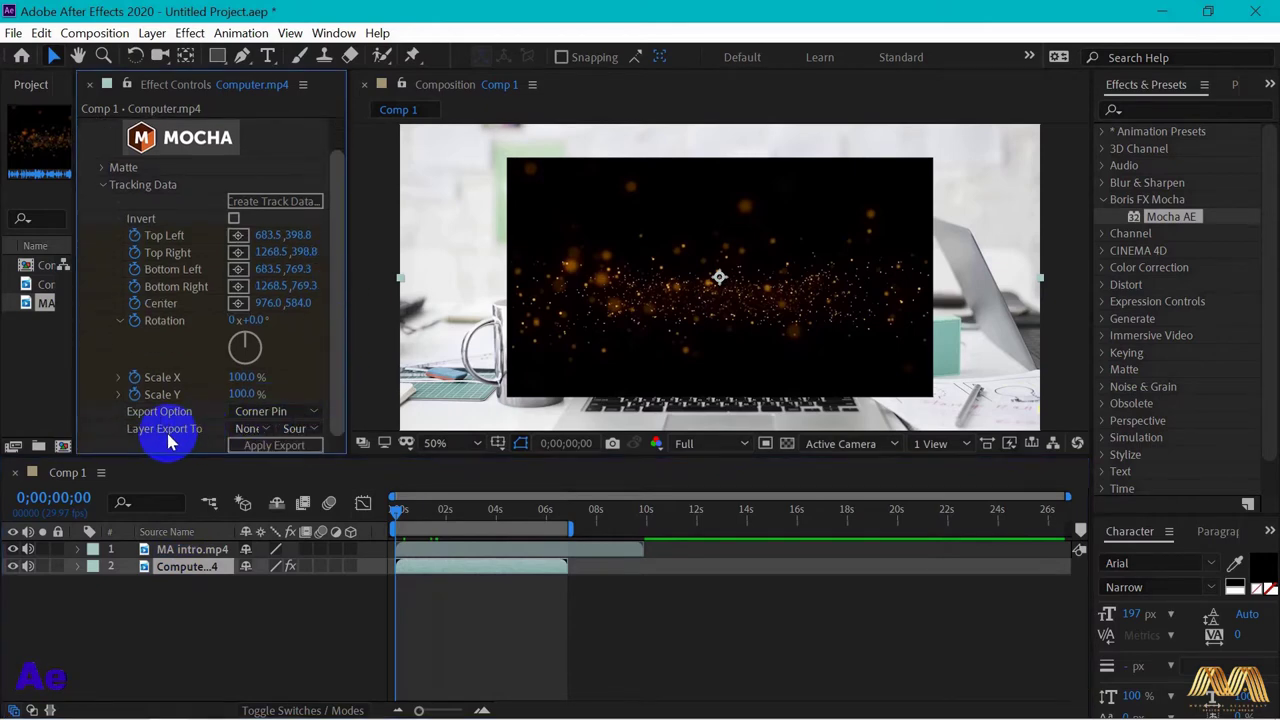
pyautogui.click(250, 428)
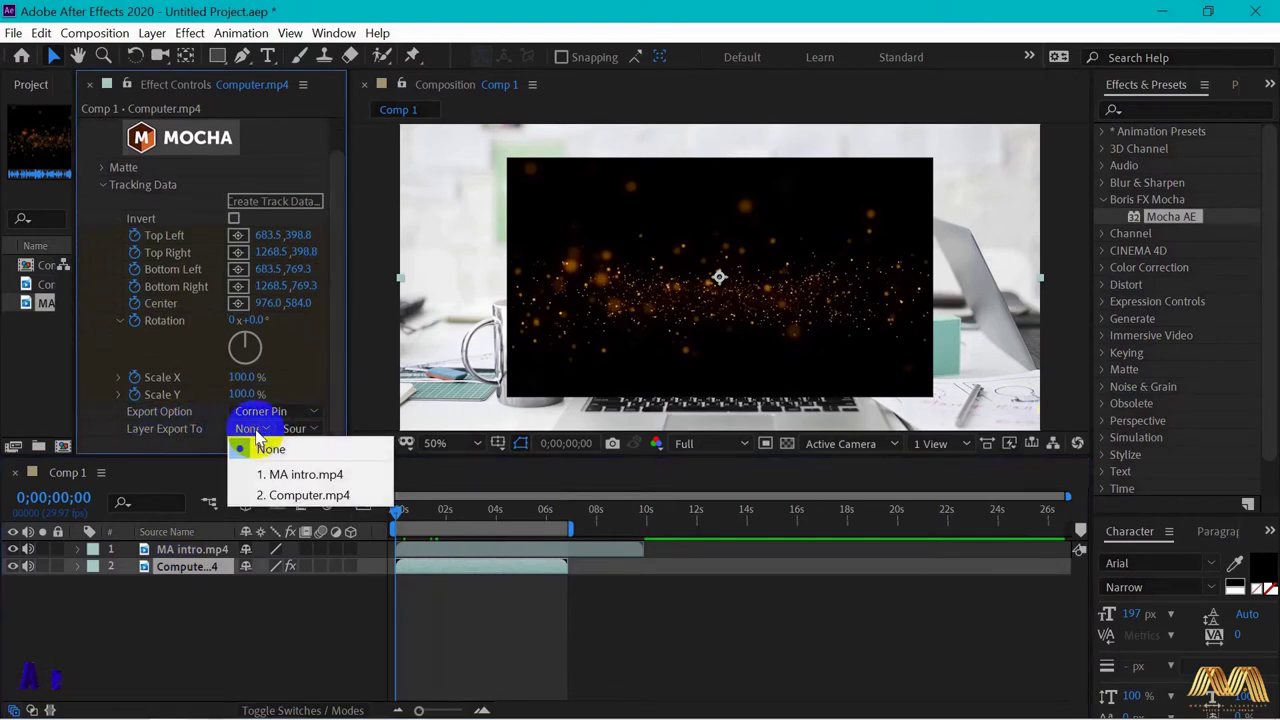
pyautogui.click(265, 476)
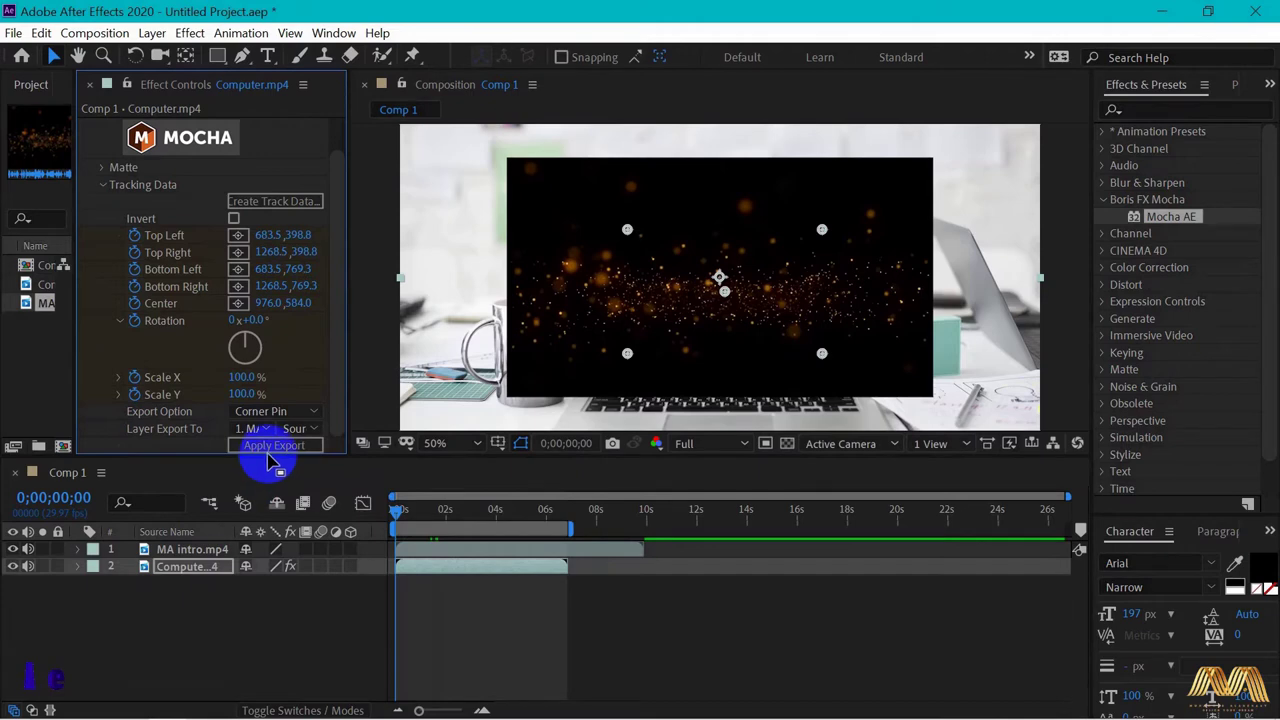
pyautogui.click(272, 446)
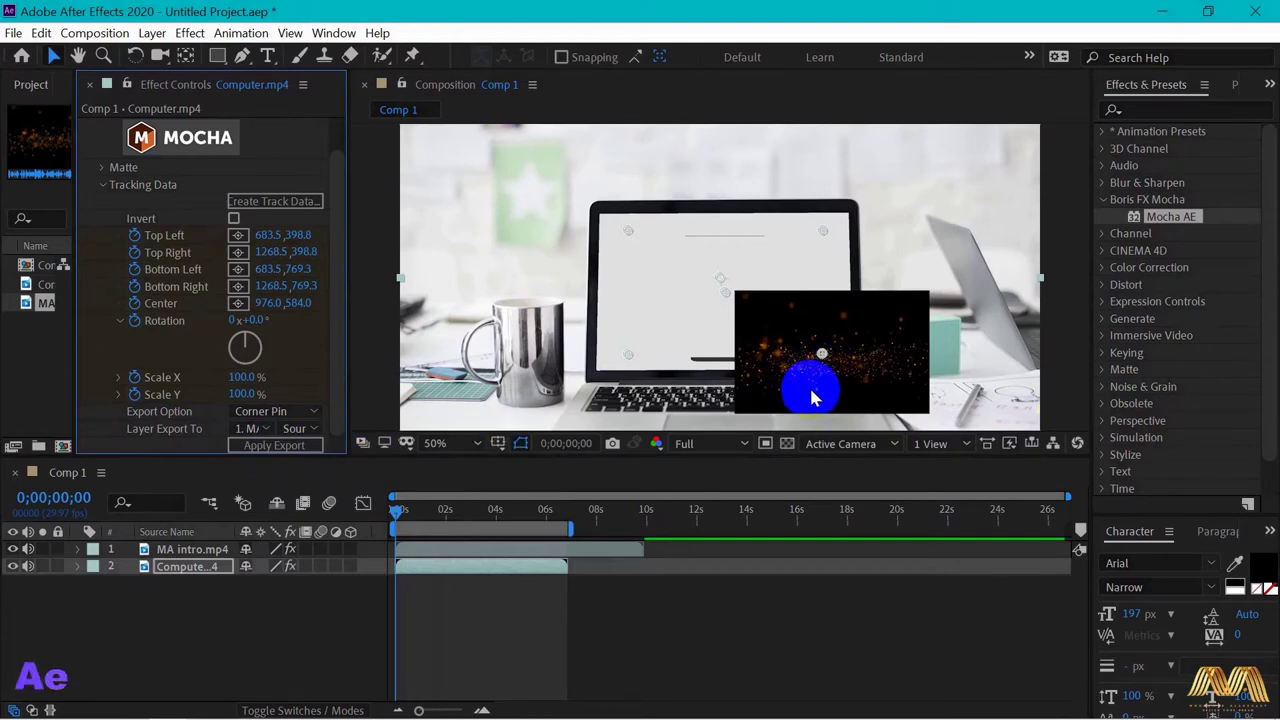
# - Place MA intro on the laptop screen: anchor 974,594, position 972,588, scale 129%
pyautogui.click(178, 551)
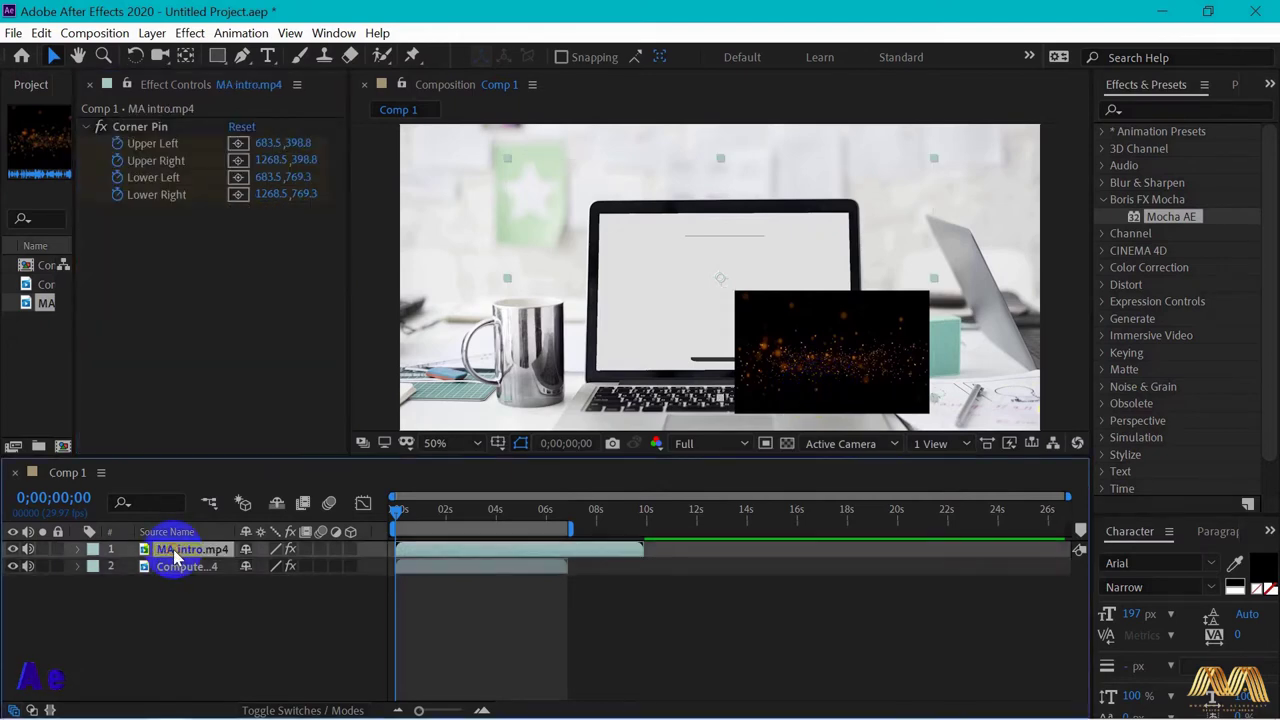
pyautogui.click(77, 551)
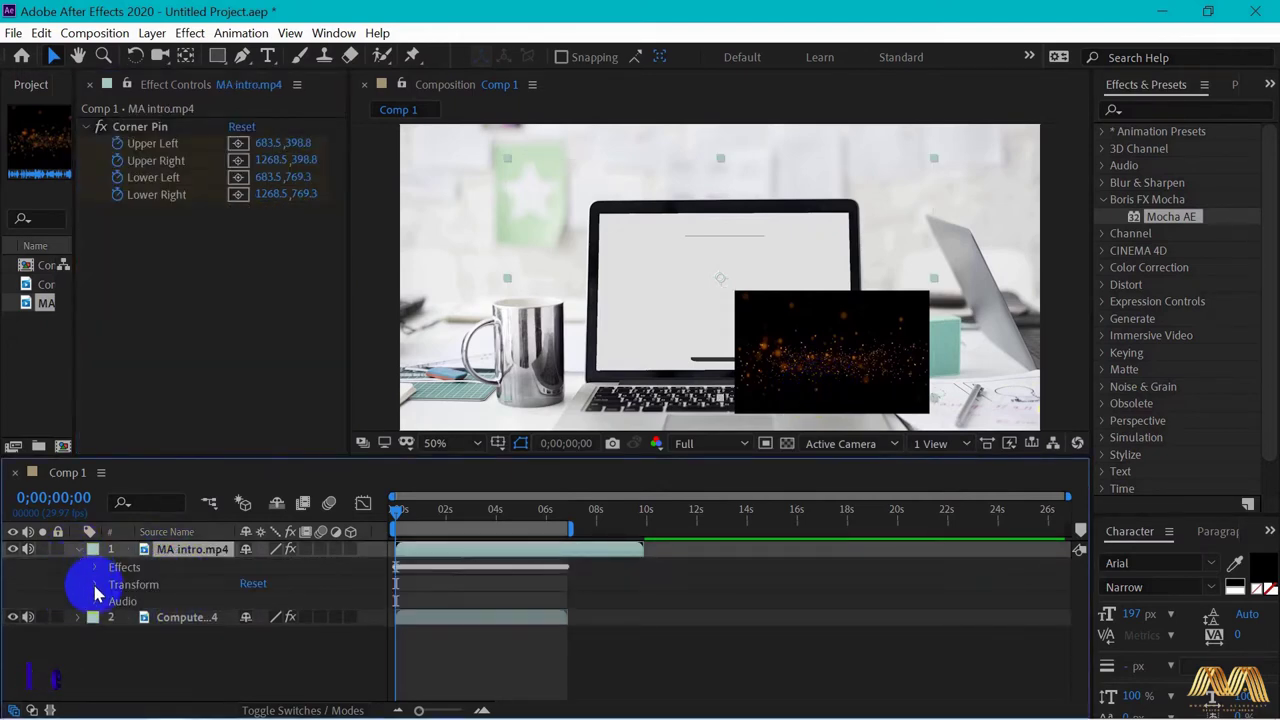
pyautogui.click(95, 585)
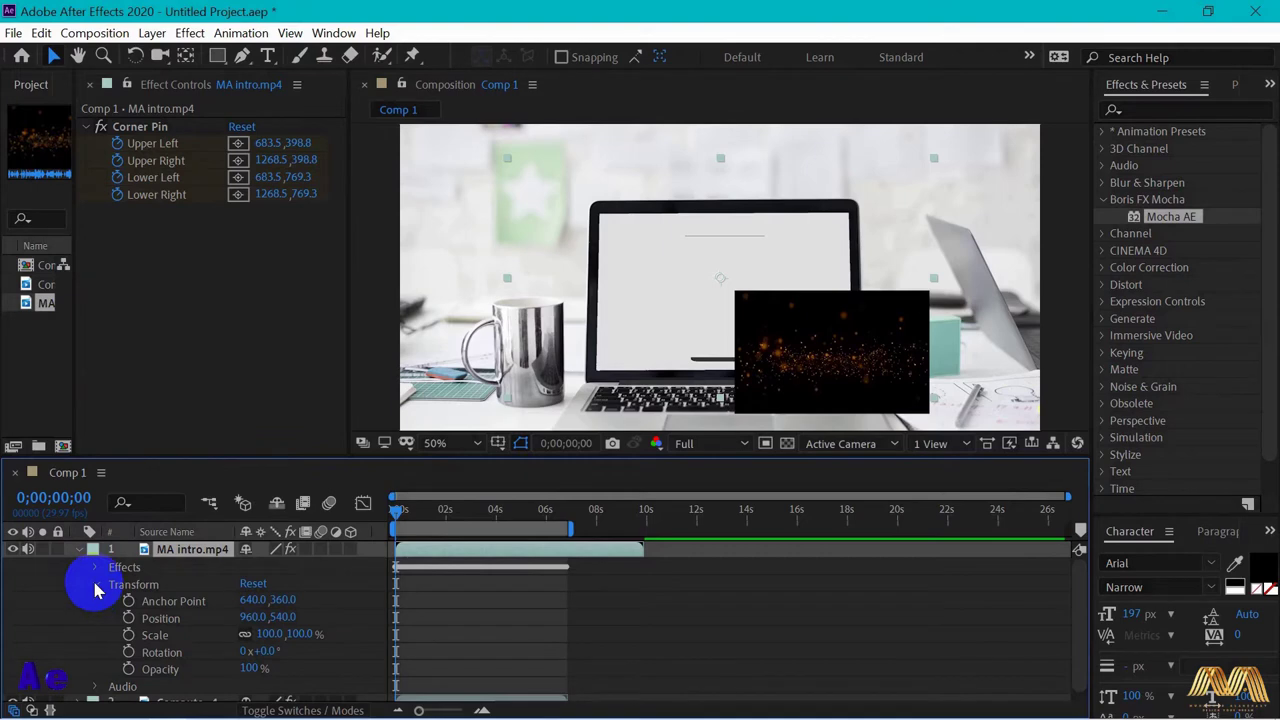
pyautogui.click(252, 617)
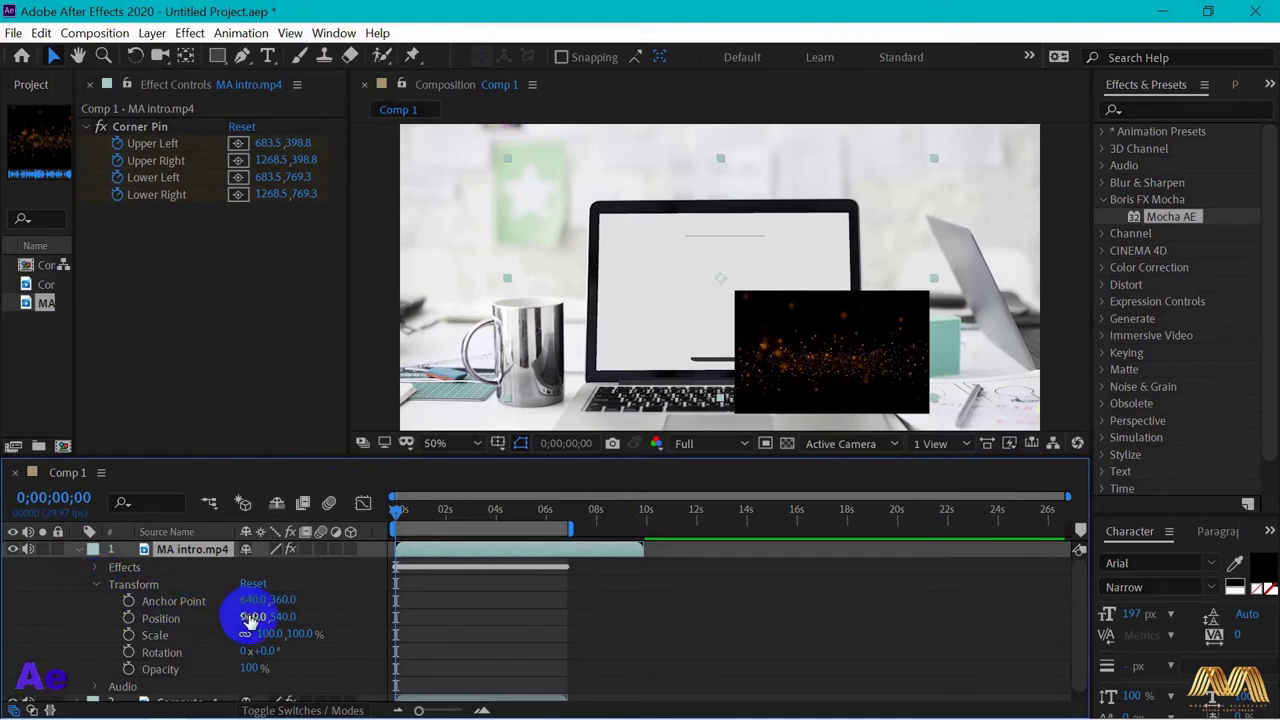
pyautogui.moveTo(250, 616); pyautogui.dragTo(11, 606)
pyautogui.press('y')
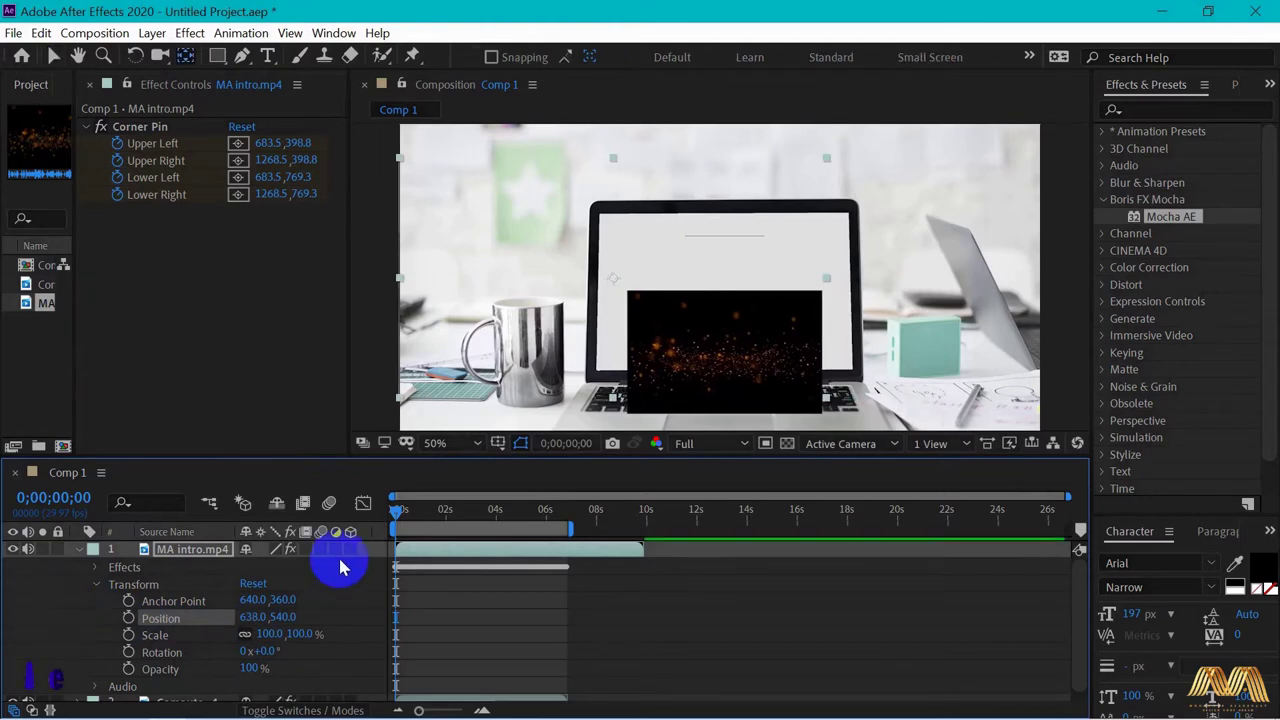
pyautogui.moveTo(613, 304); pyautogui.dragTo(723, 350)
pyautogui.press('v')
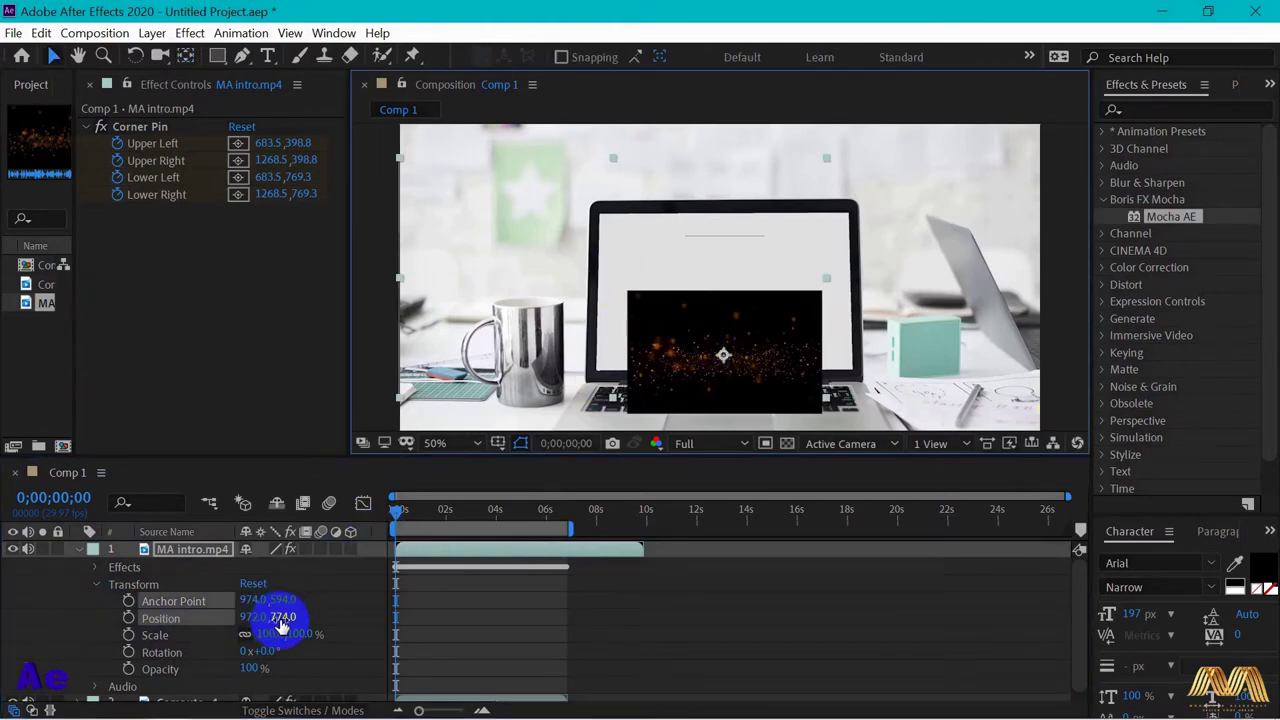
pyautogui.moveTo(277, 617); pyautogui.dragTo(100, 623)
pyautogui.moveTo(258, 634)
pyautogui.mouseDown()
pyautogui.moveTo(294, 643)
pyautogui.moveTo(251, 626)
pyautogui.moveTo(262, 616)
pyautogui.mouseUp()
pyautogui.click(78, 552)
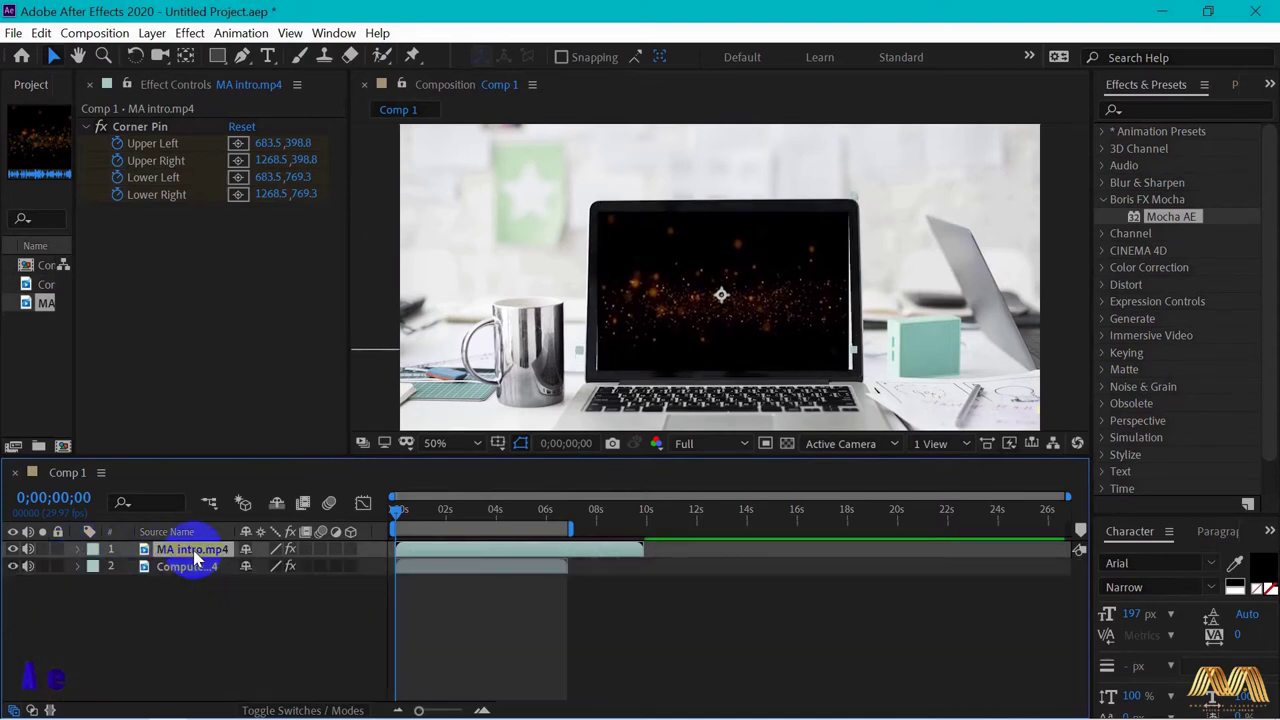
# - Drag the Corner Pin handles onto the laptop screen corners and preview the gold logo animation
pyautogui.click(268, 147)
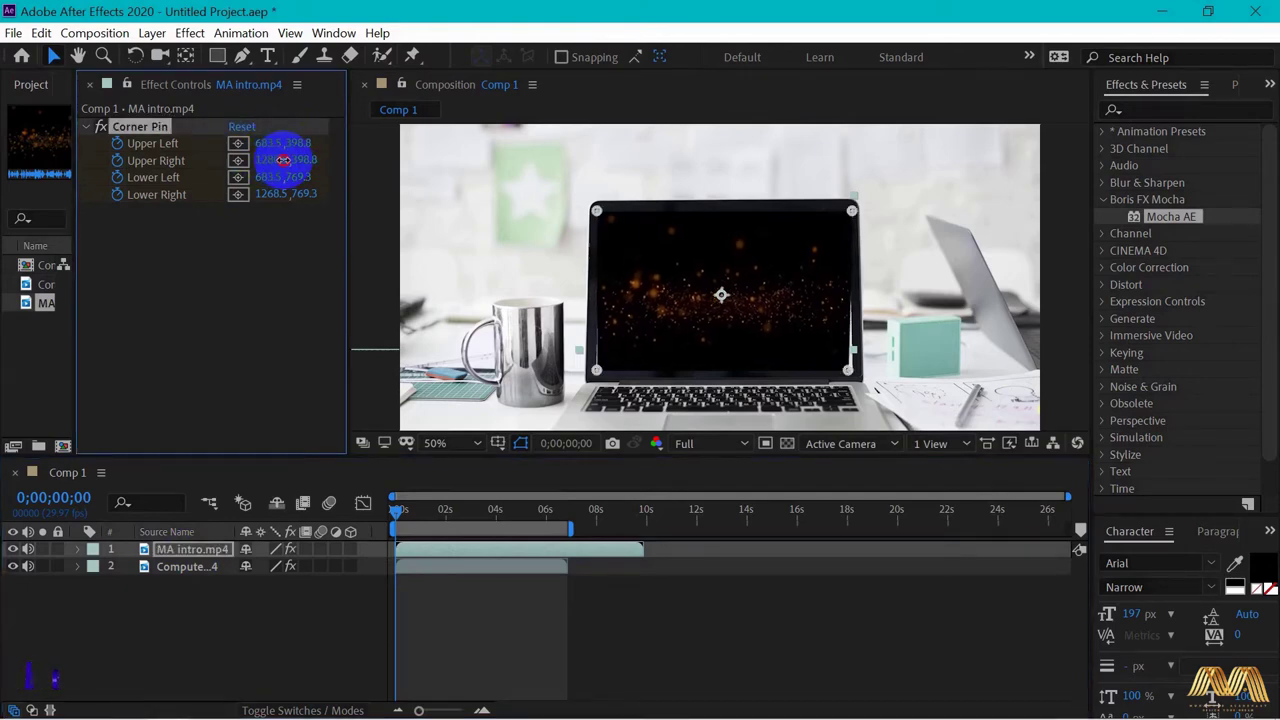
pyautogui.moveTo(284, 160); pyautogui.dragTo(280, 191)
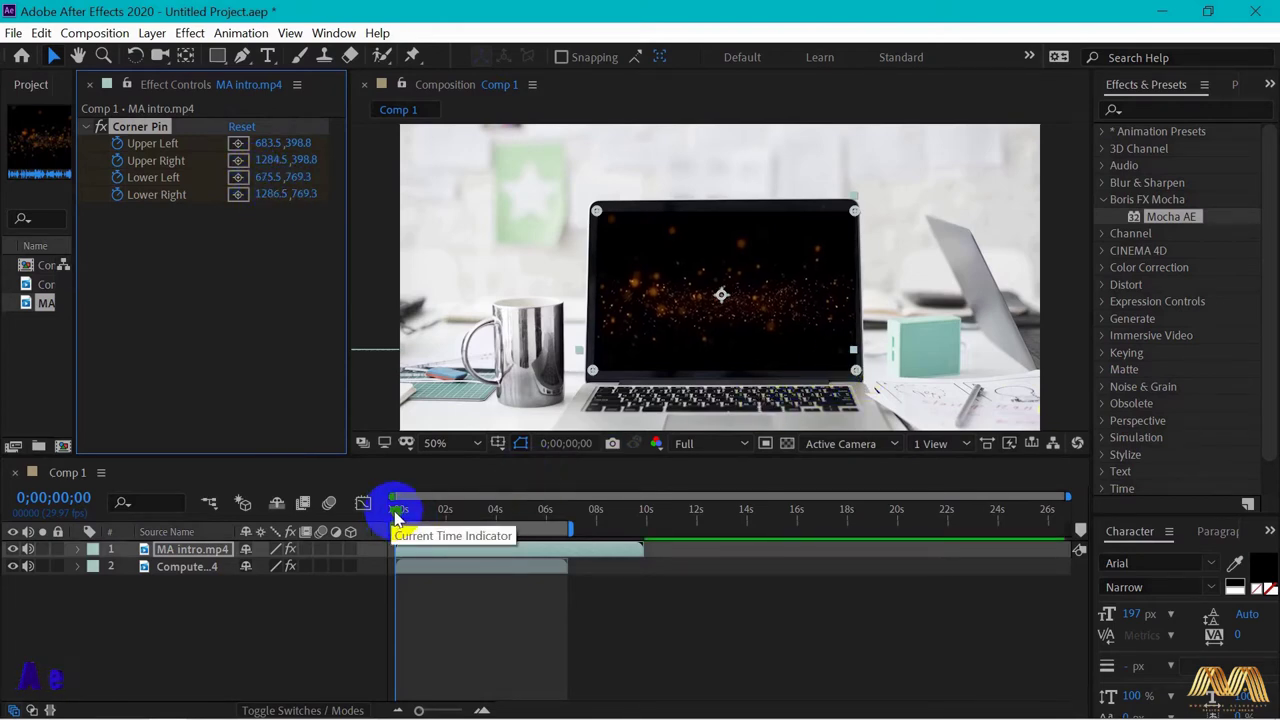
pyautogui.moveTo(396, 517); pyautogui.dragTo(410, 520)
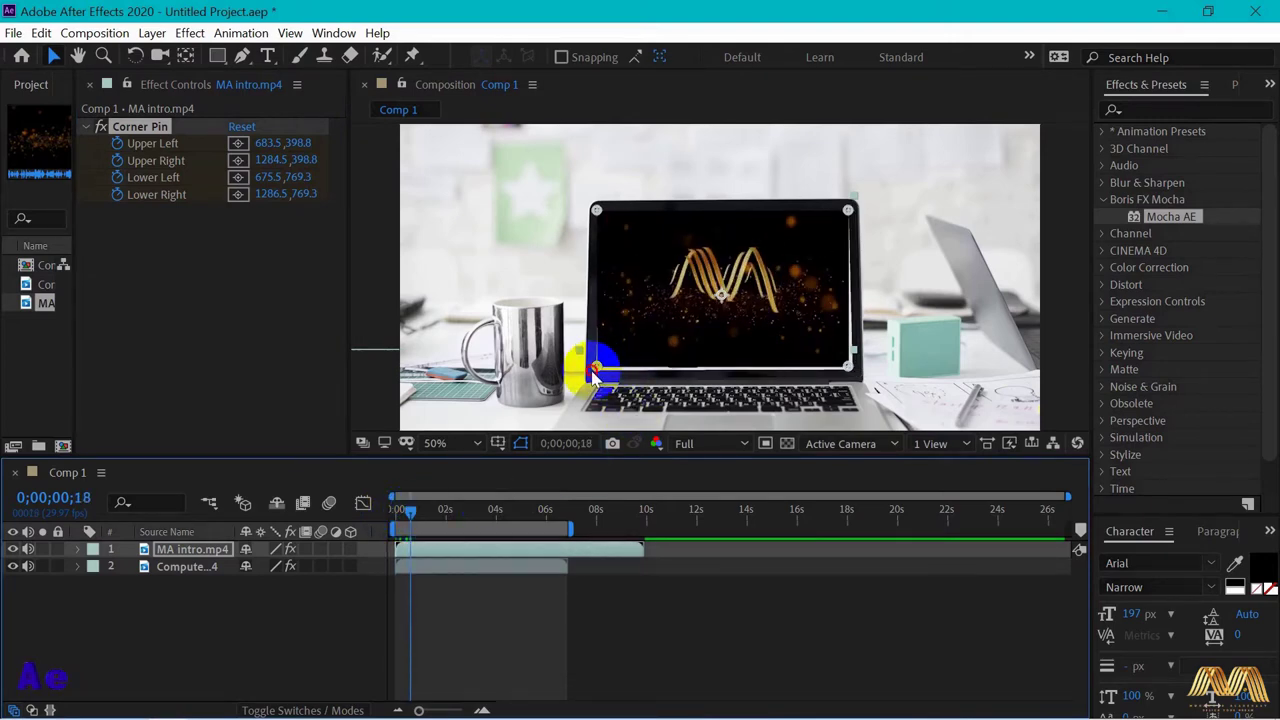
pyautogui.moveTo(596, 369); pyautogui.dragTo(592, 372)
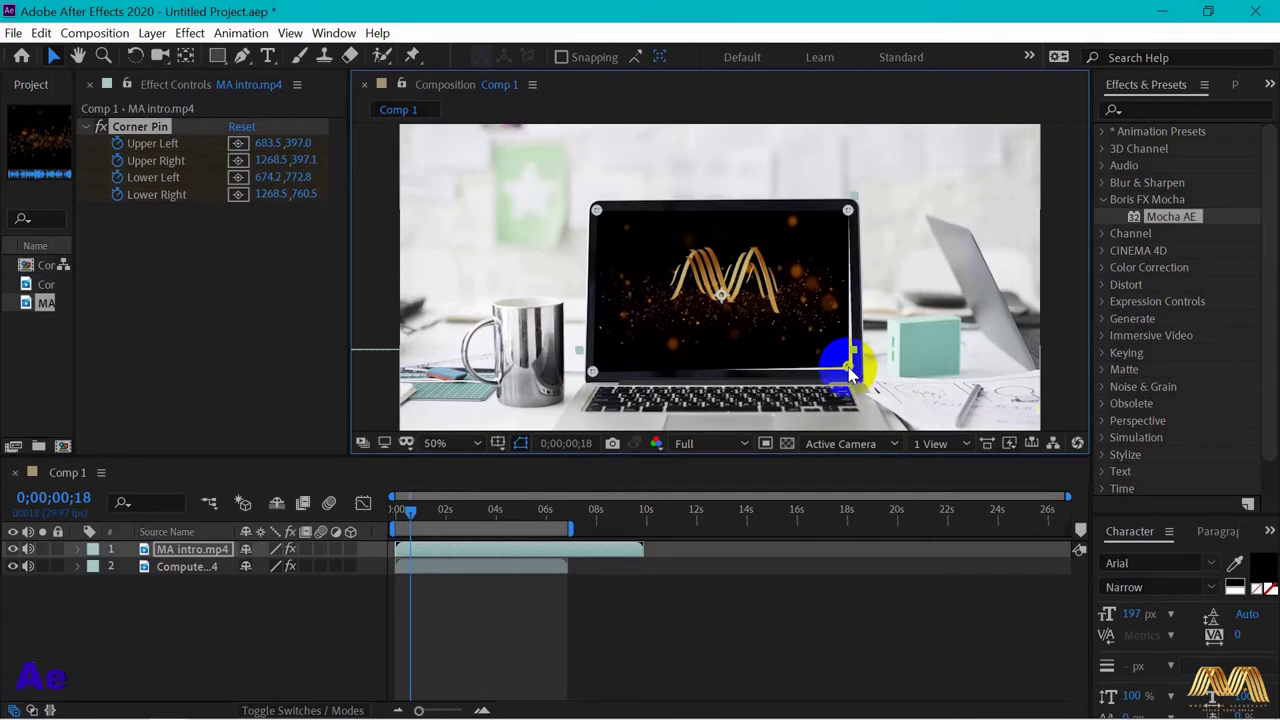
pyautogui.moveTo(859, 376); pyautogui.dragTo(861, 378)
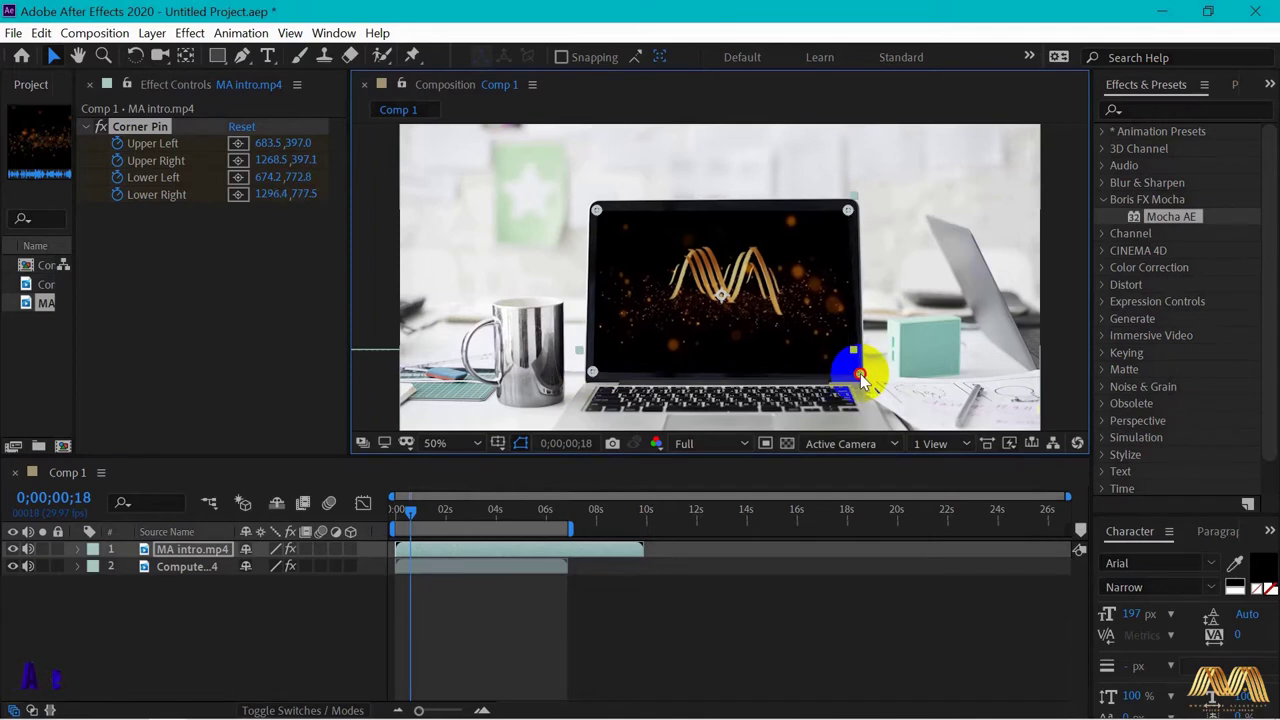
pyautogui.press('space')
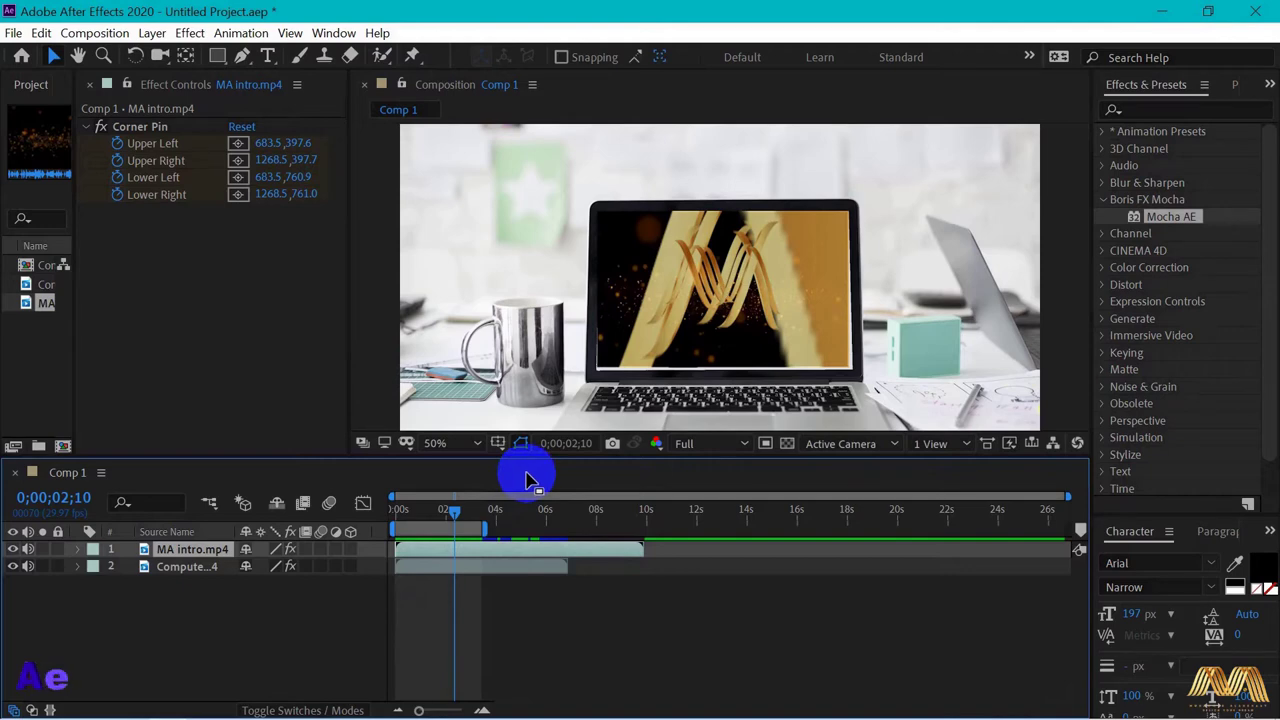
pyautogui.press('space')
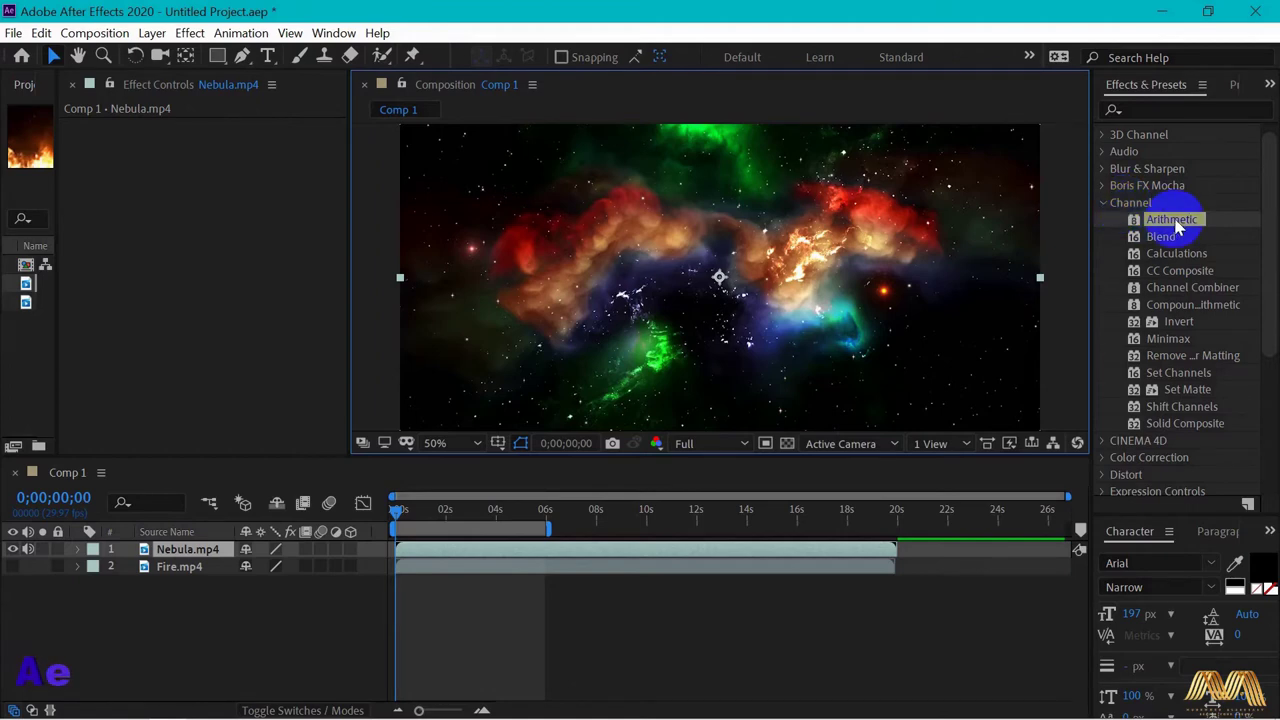
# - Apply the Channel > Arithmetic effect to Nebula.mp4
pyautogui.moveTo(1152, 218); pyautogui.dragTo(780, 255)
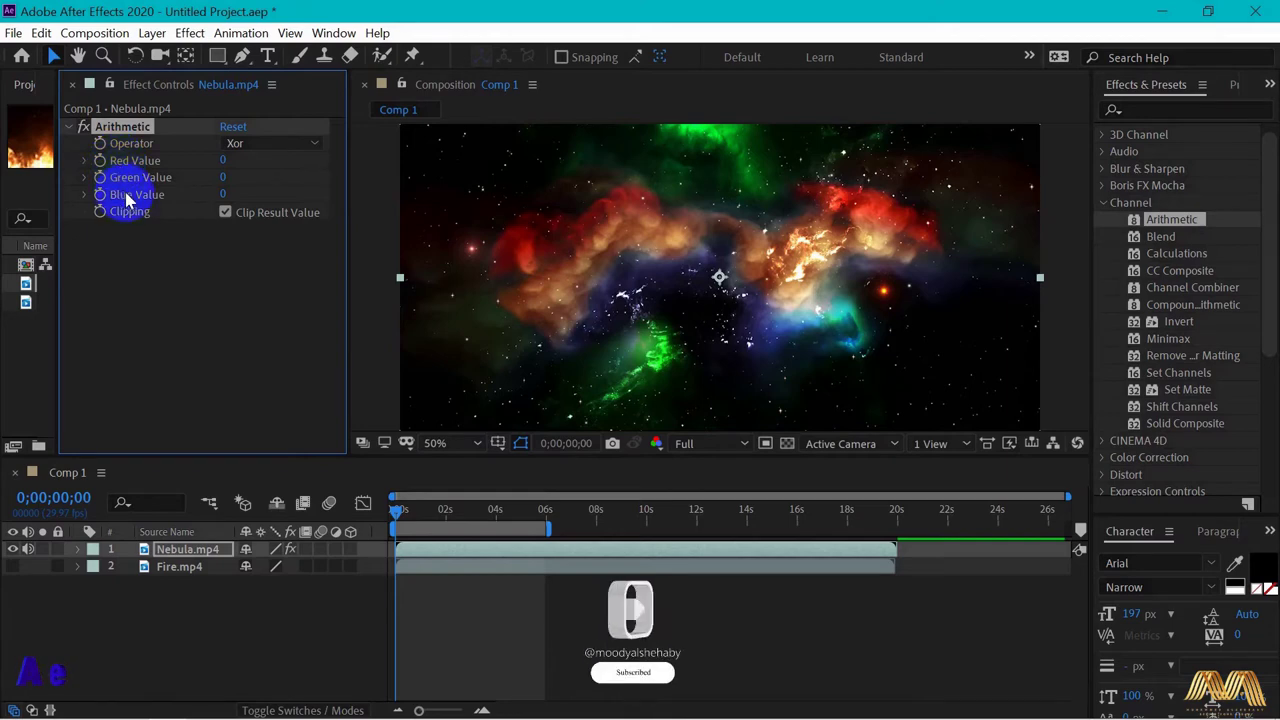
# - Add Blend to the nebula layer, blending with 2. Fire.mp4 at 66% Blend With Original
pyautogui.click(1160, 238)
pyautogui.moveTo(1160, 238); pyautogui.dragTo(790, 270)
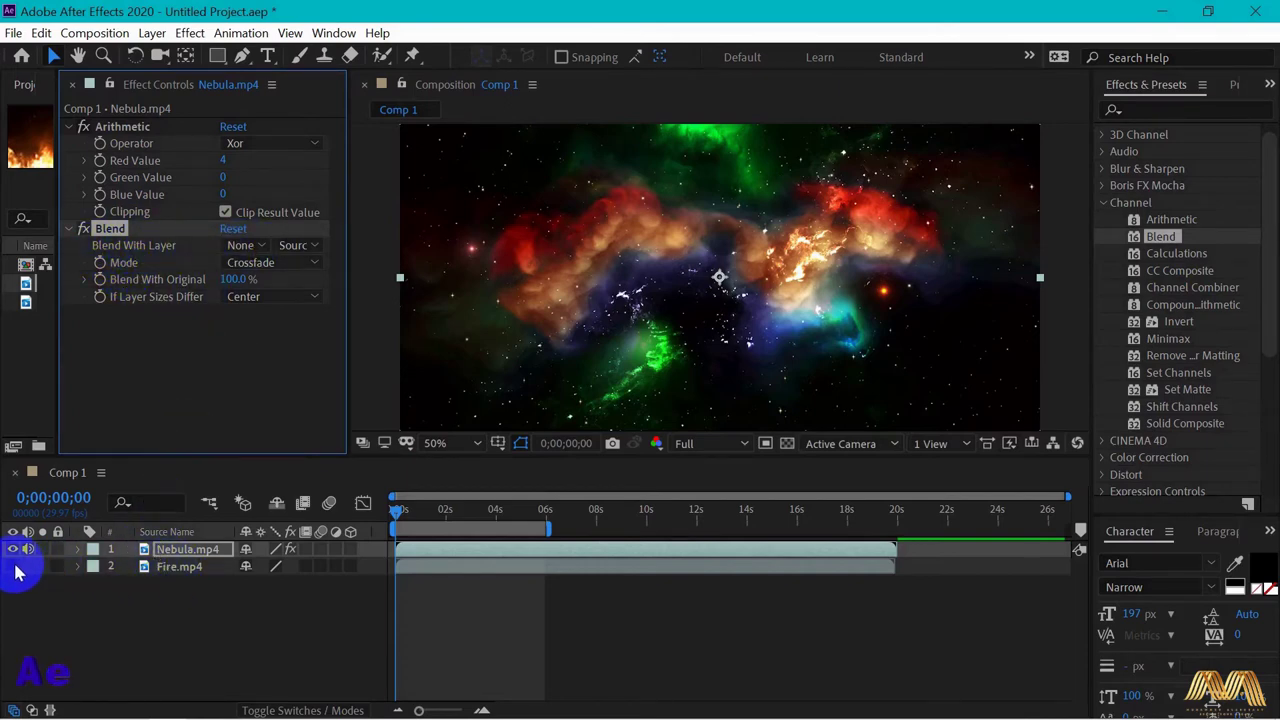
pyautogui.moveTo(15, 572); pyautogui.dragTo(103, 255)
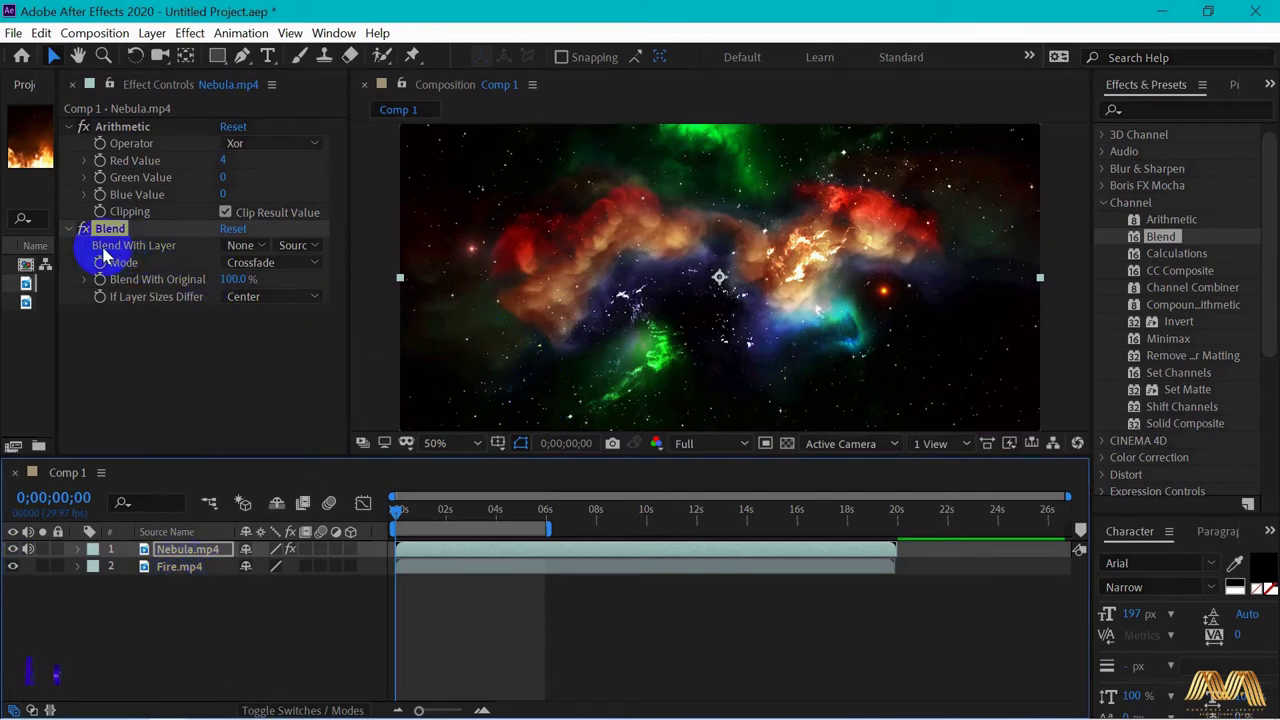
pyautogui.click(243, 246)
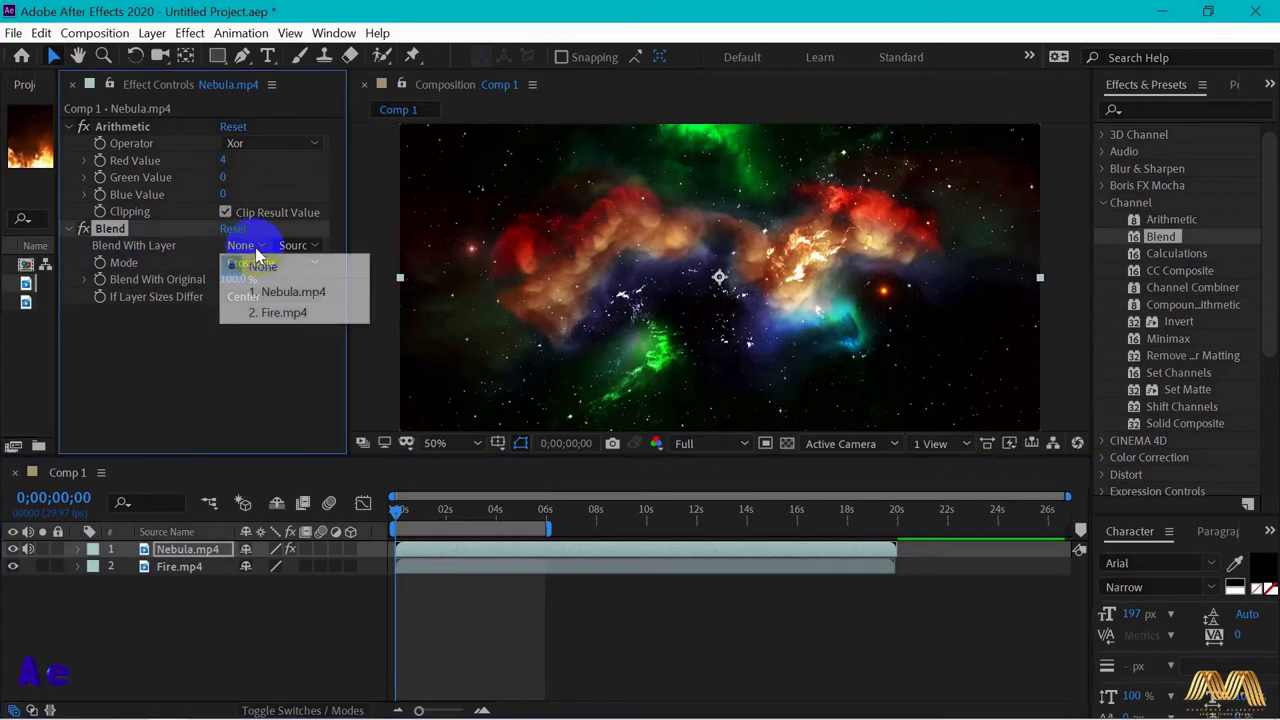
pyautogui.click(265, 318)
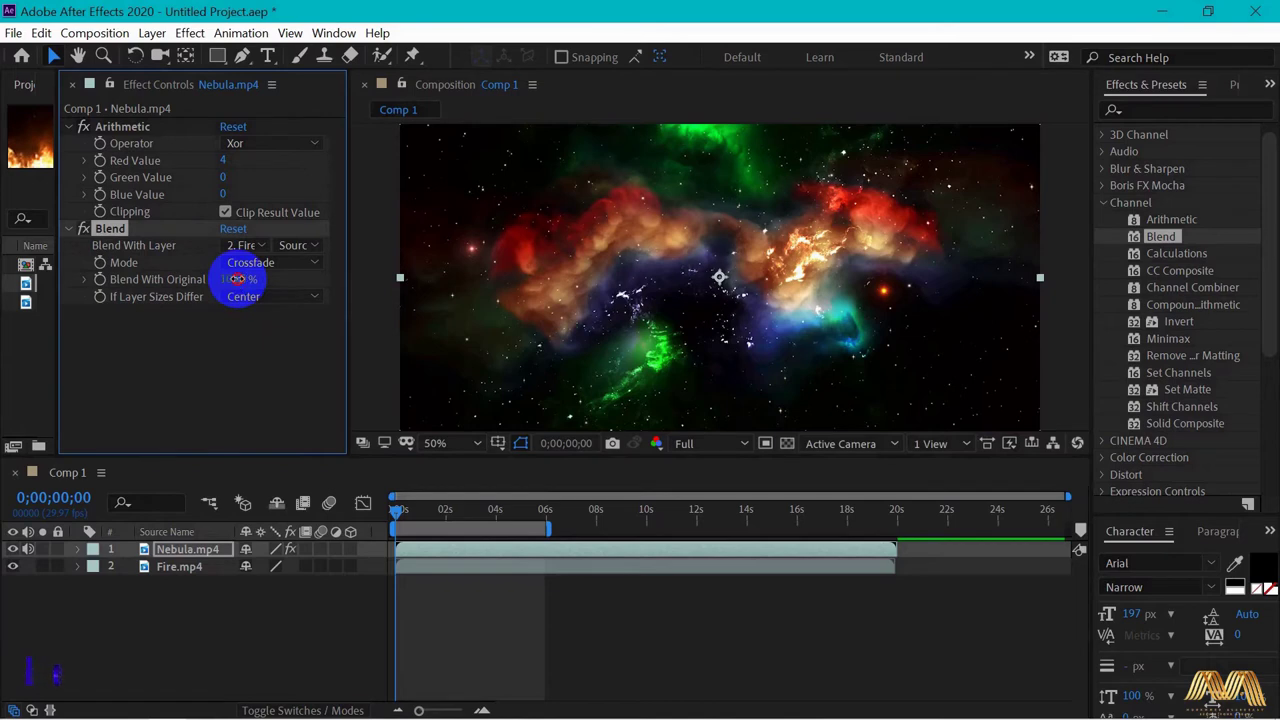
pyautogui.moveTo(237, 279); pyautogui.dragTo(207, 279)
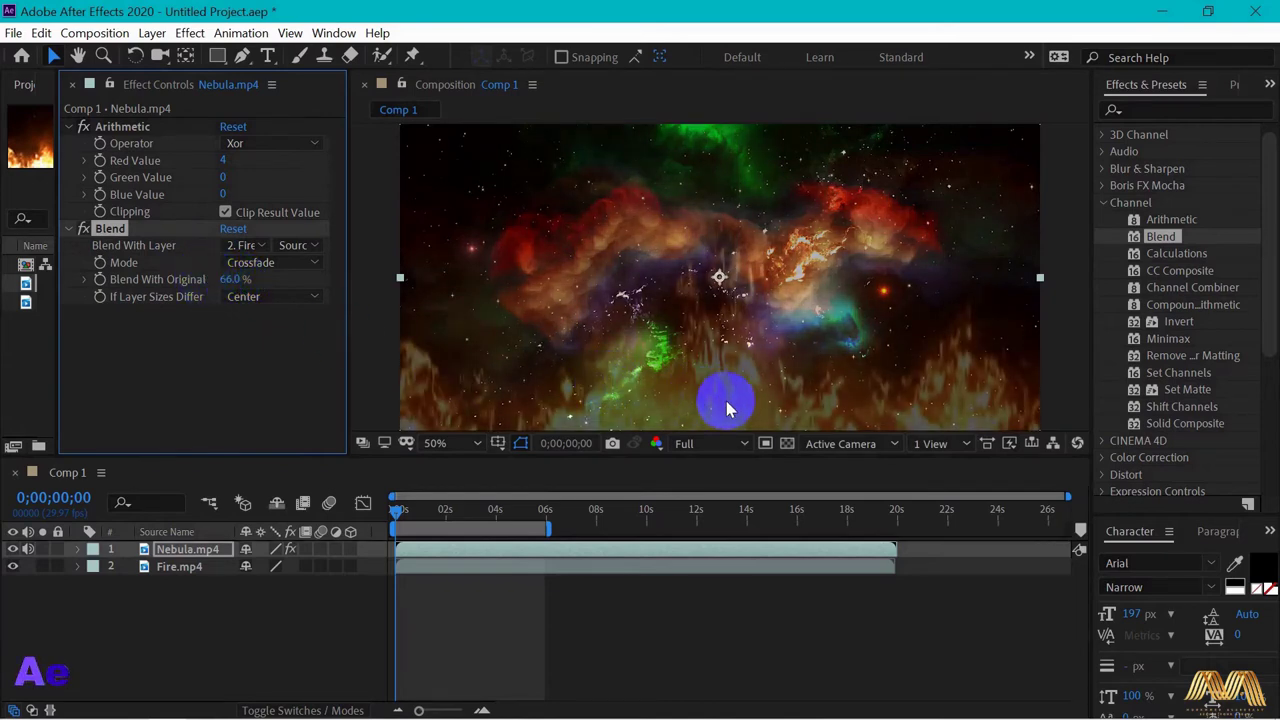
# - Preview the nebula-fire blend, then apply Channel Combiner to the nebula layer
pyautogui.moveTo(400, 509)
pyautogui.mouseDown()
pyautogui.moveTo(481, 511)
pyautogui.moveTo(393, 500)
pyautogui.mouseUp()
pyautogui.press('space')
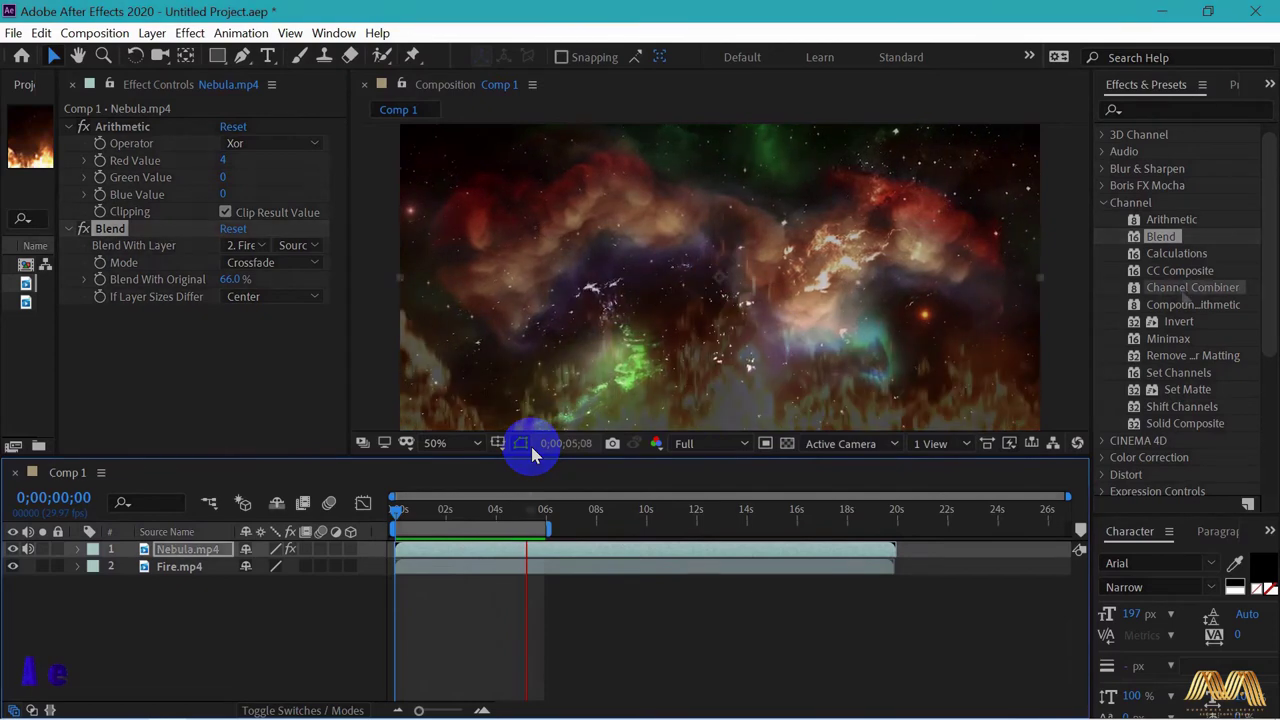
pyautogui.press('space')
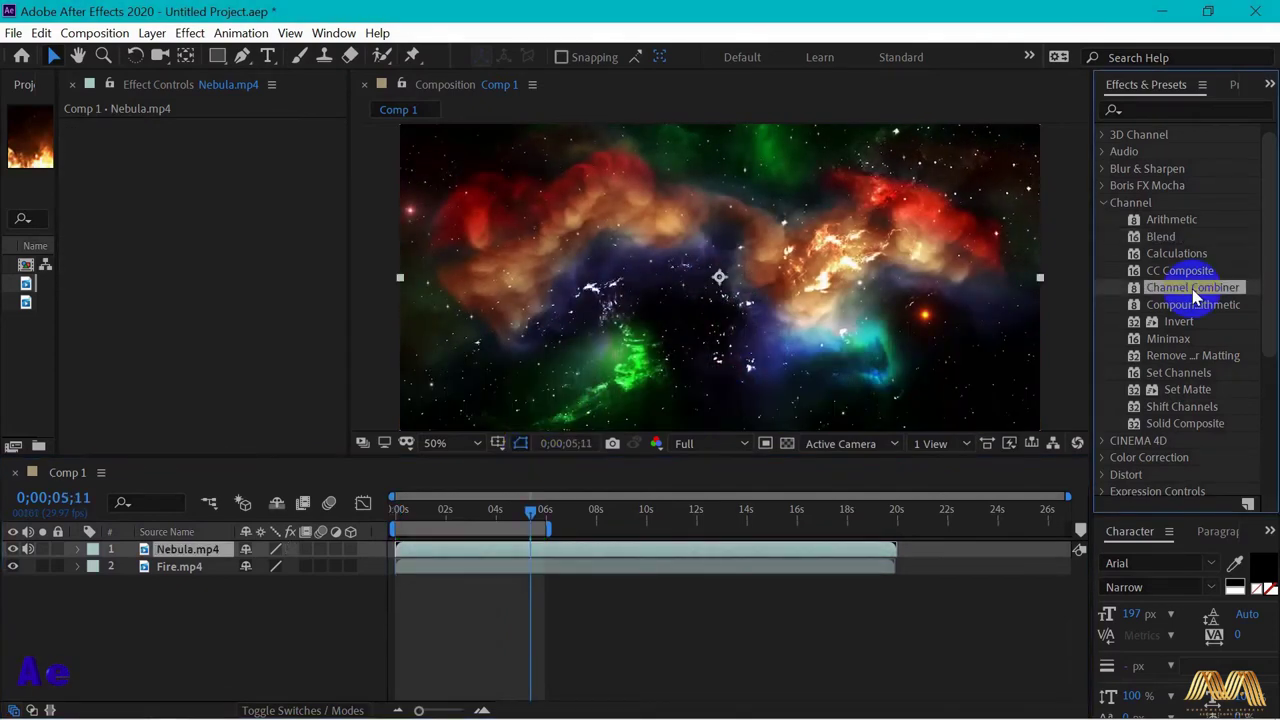
pyautogui.moveTo(1190, 287); pyautogui.dragTo(725, 287)
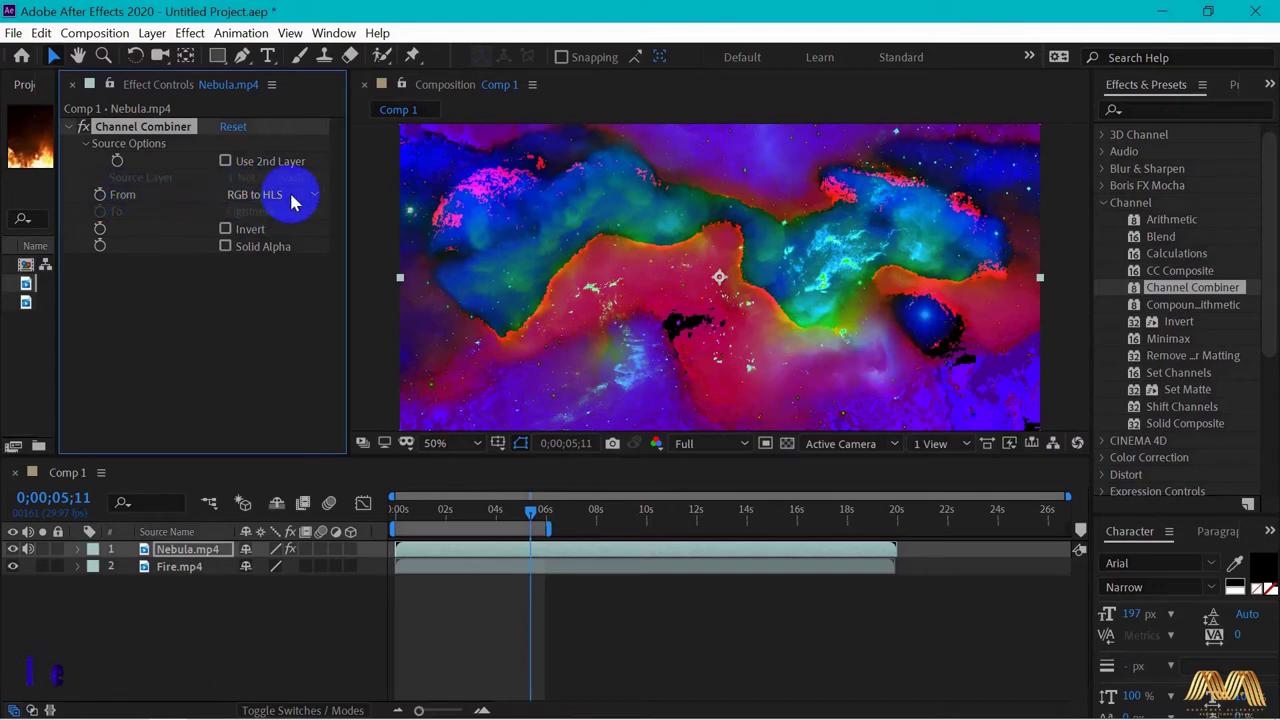
# - Set Channel Combiner to take the Red channel and output Green Only
pyautogui.click(300, 194)
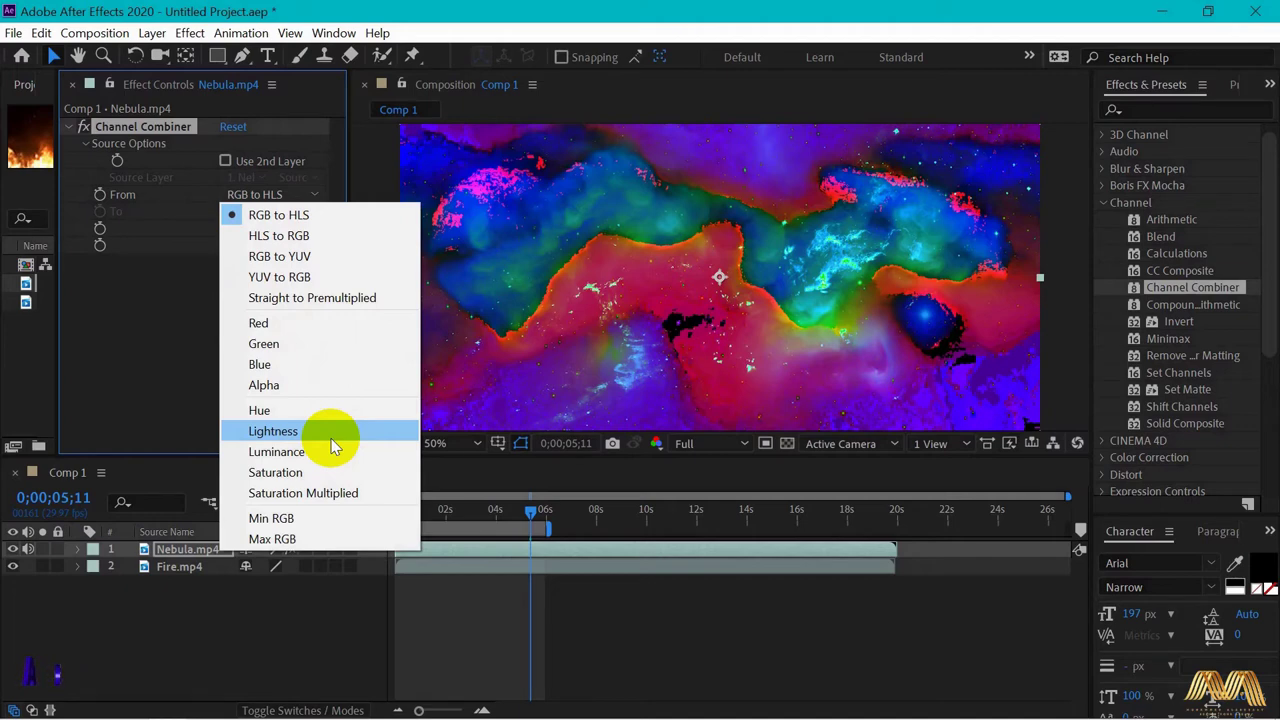
pyautogui.click(262, 323)
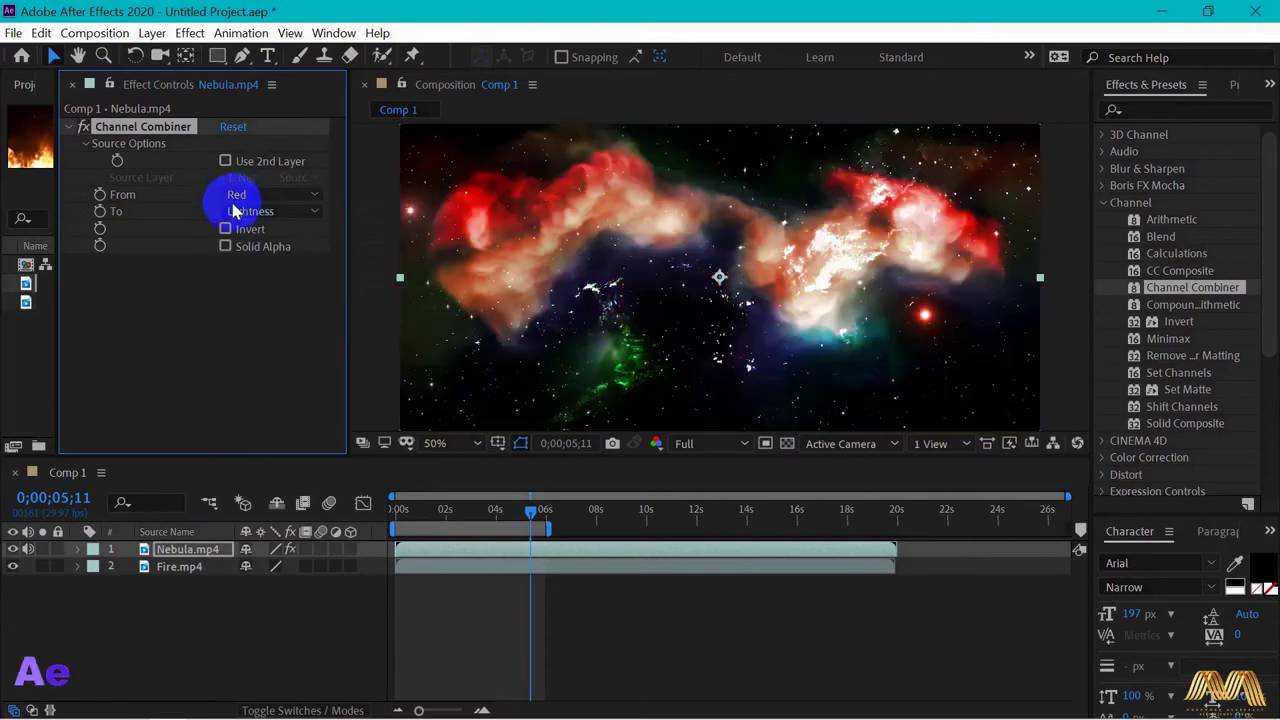
pyautogui.click(277, 222)
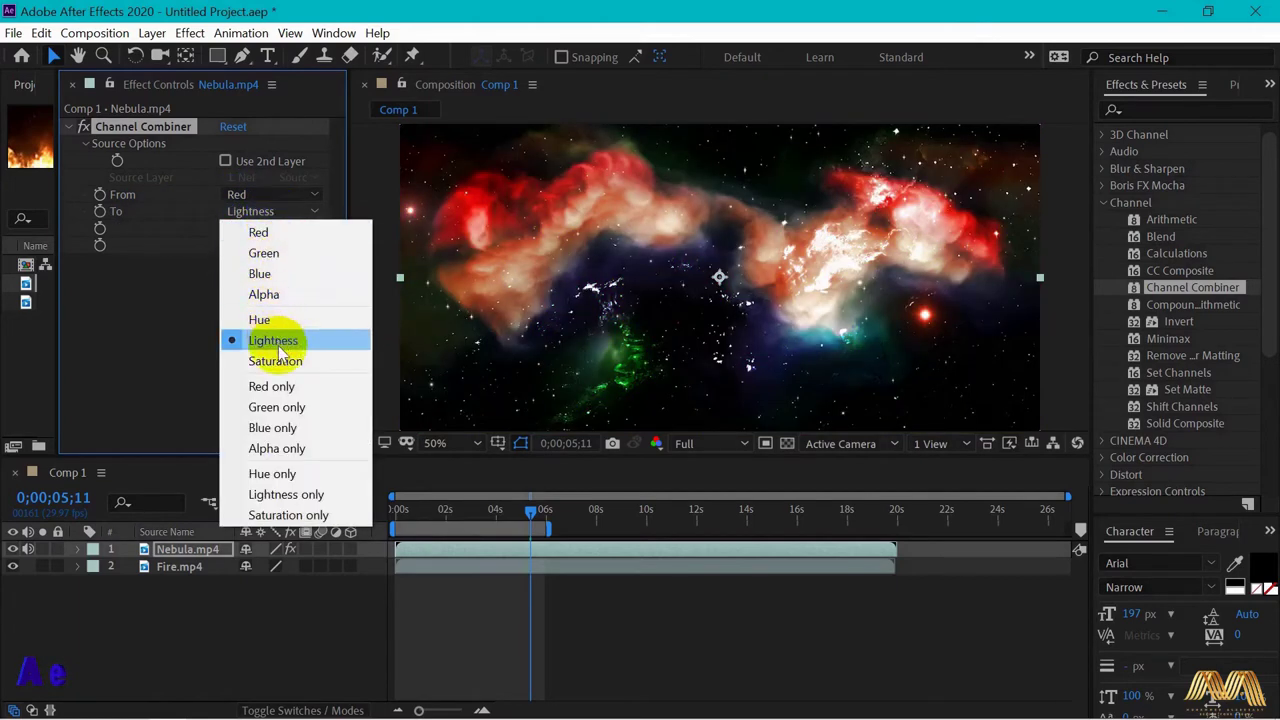
pyautogui.click(288, 410)
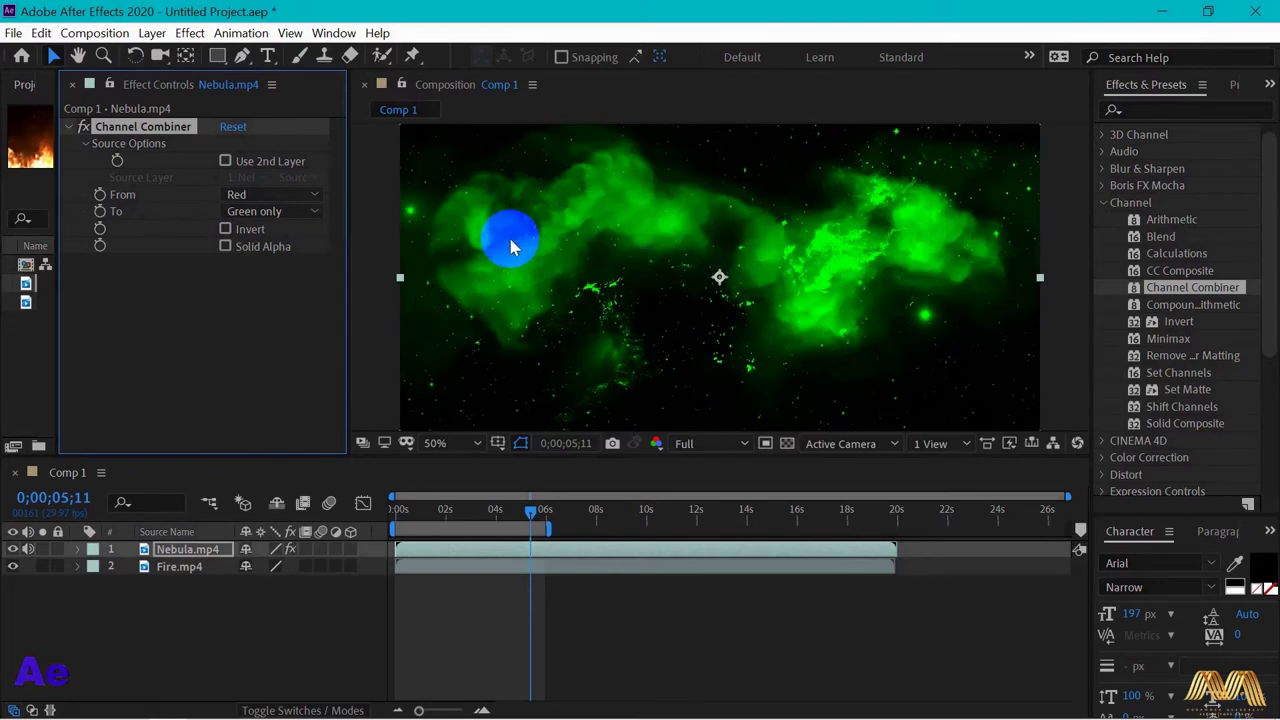
# - Change Channel Combiner to take the Green channel and output Blue Only
pyautogui.click(300, 194)
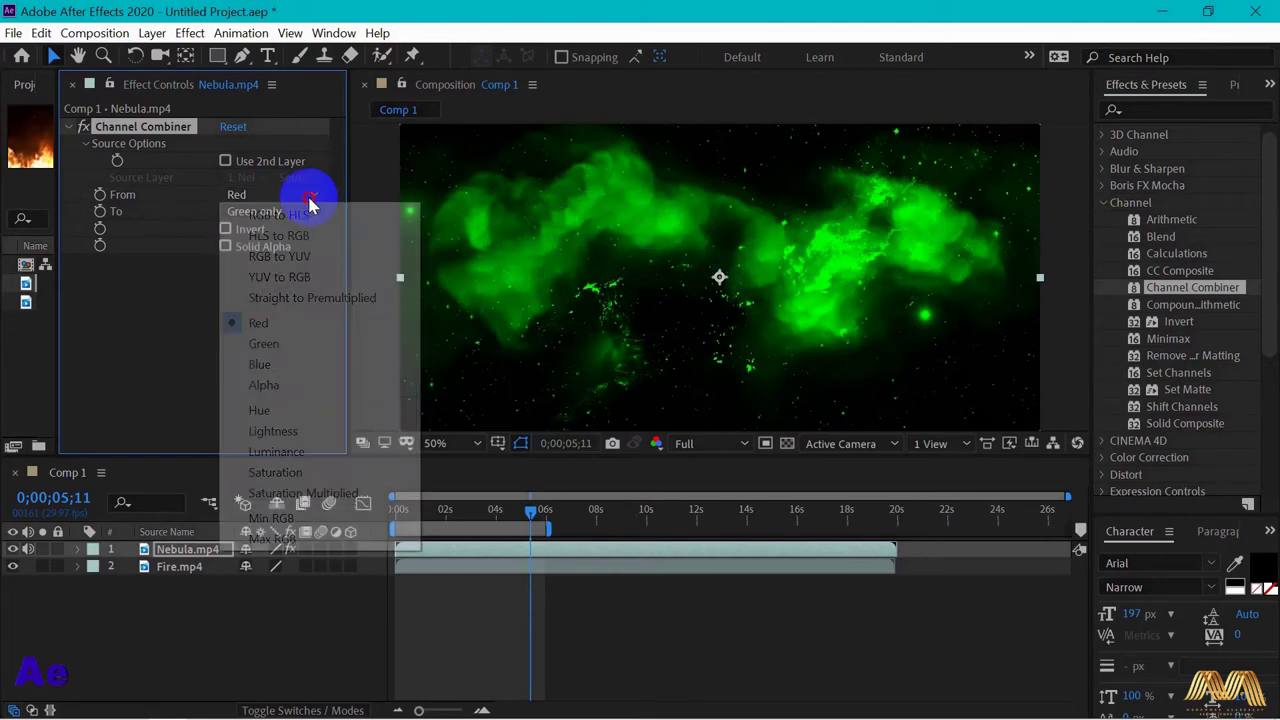
pyautogui.click(290, 343)
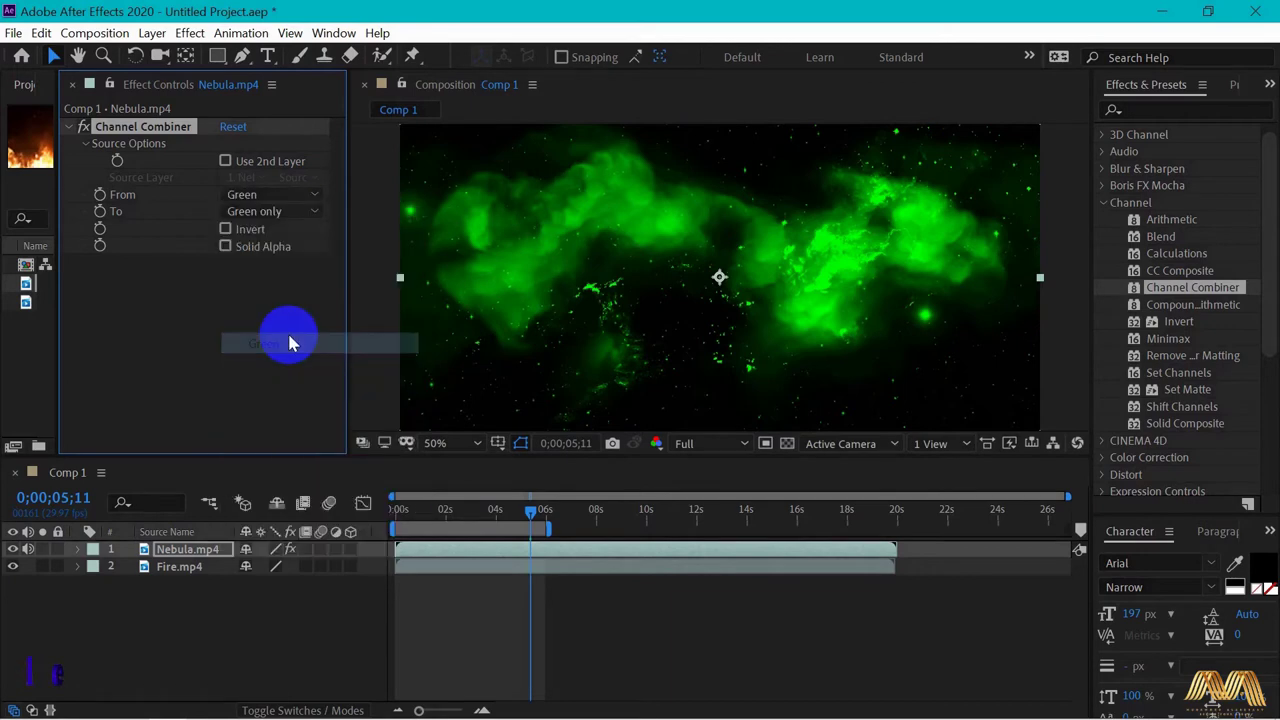
pyautogui.click(296, 218)
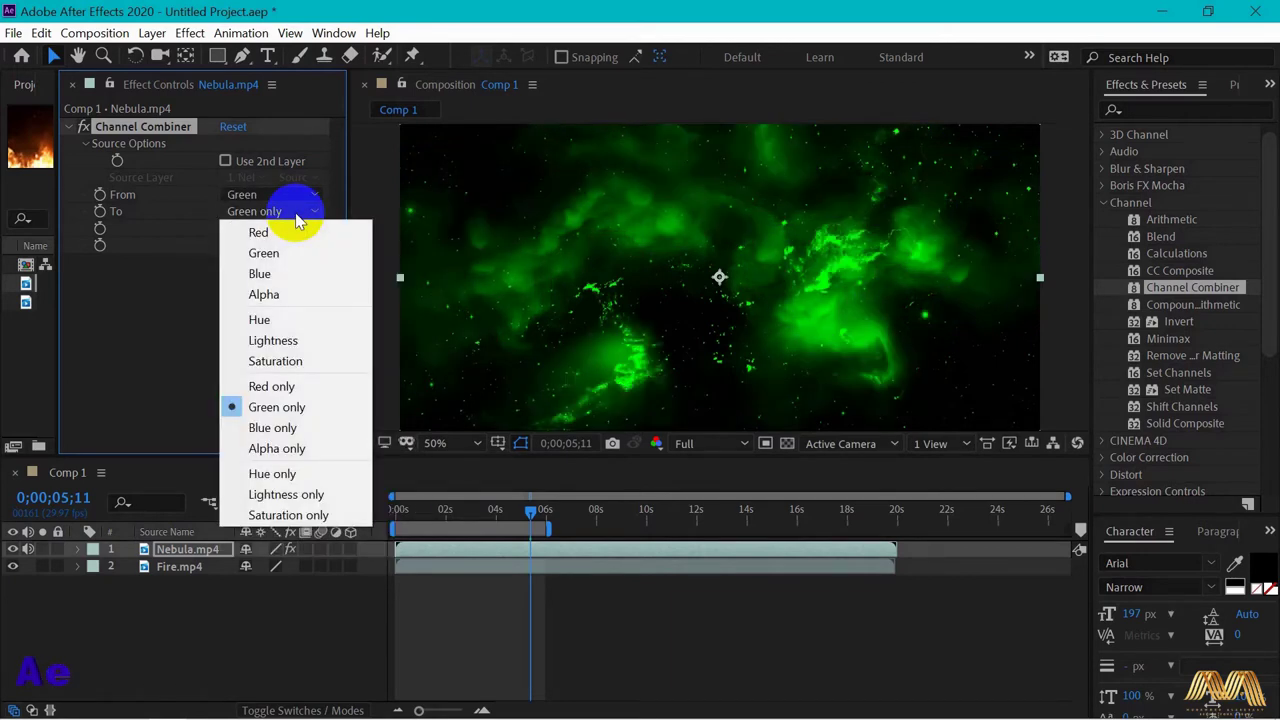
pyautogui.click(274, 428)
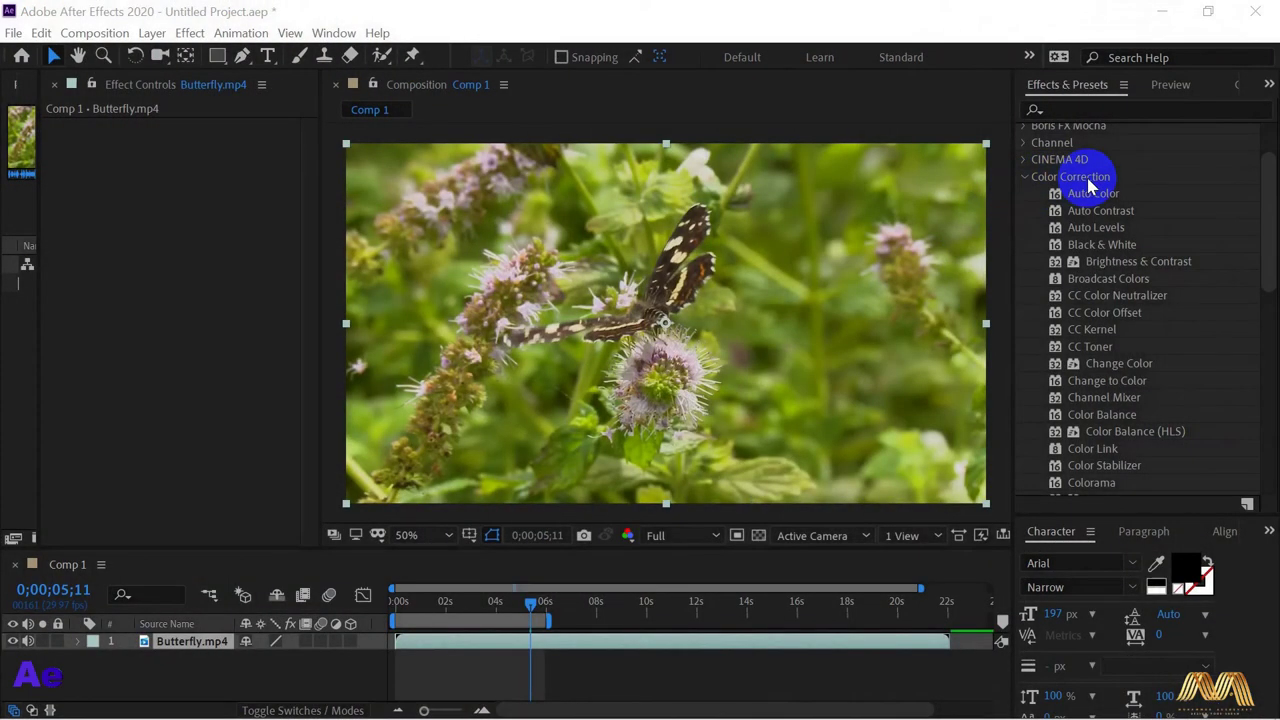
# - Apply Auto Color to the butterfly clip to preview it, then delete it
pyautogui.click(1090, 186)
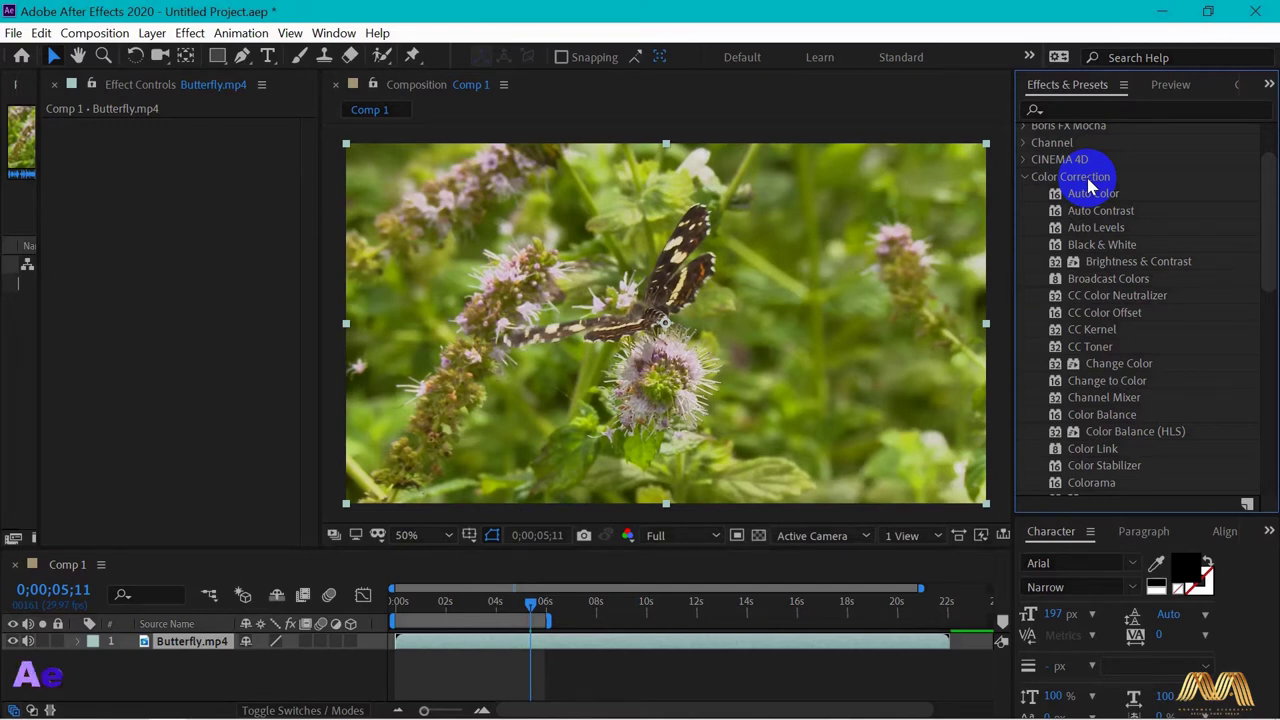
pyautogui.moveTo(1270, 214)
pyautogui.mouseDown()
pyautogui.moveTo(1266, 334)
pyautogui.moveTo(1266, 214)
pyautogui.mouseUp()
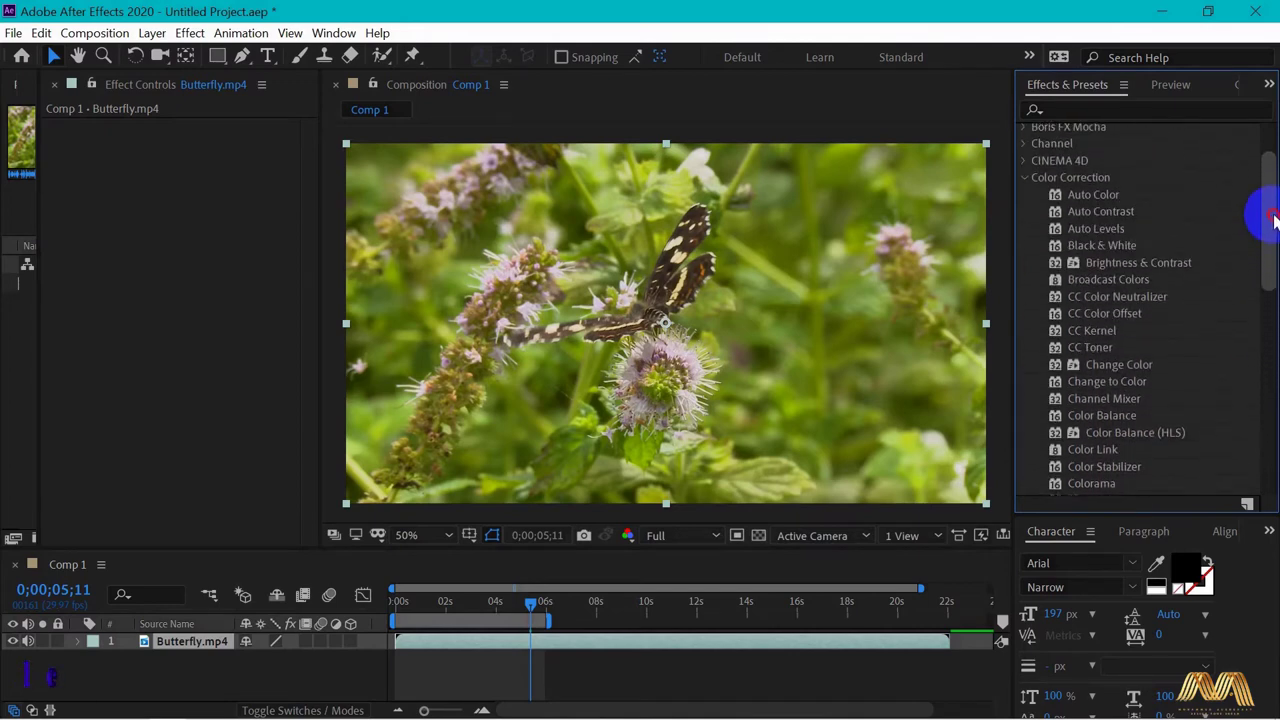
pyautogui.click(1092, 195)
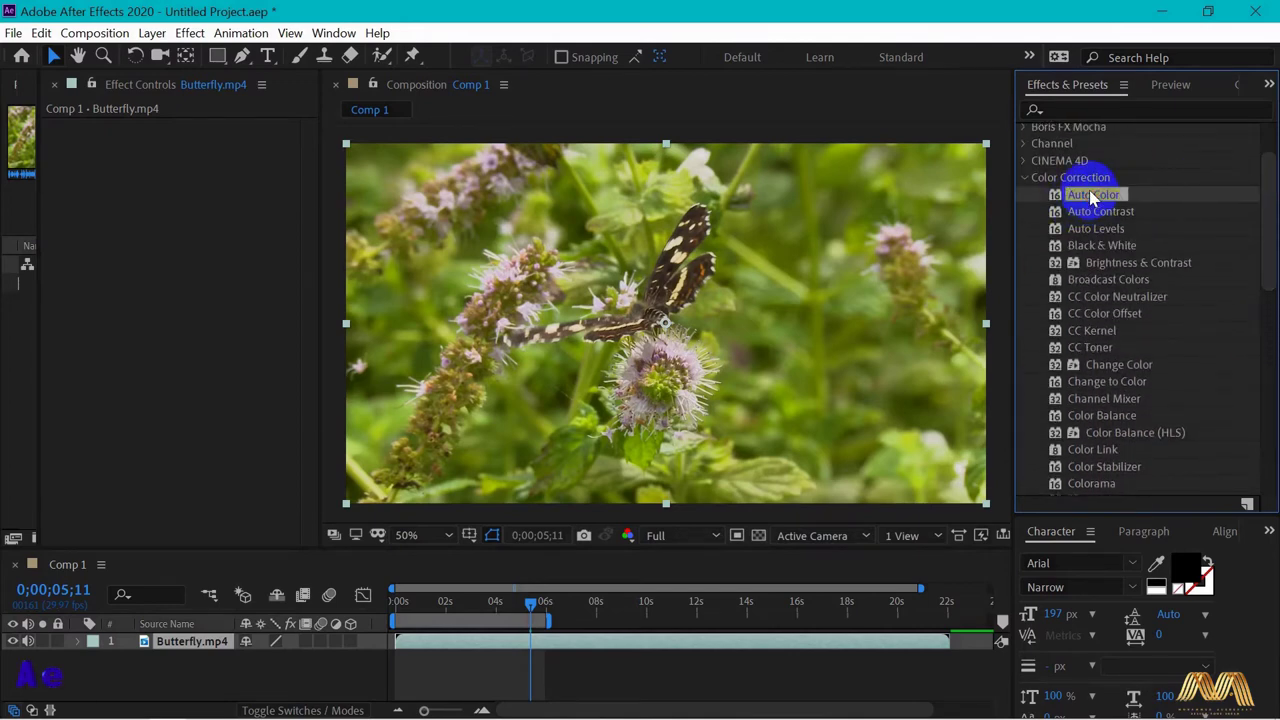
pyautogui.click(1097, 212)
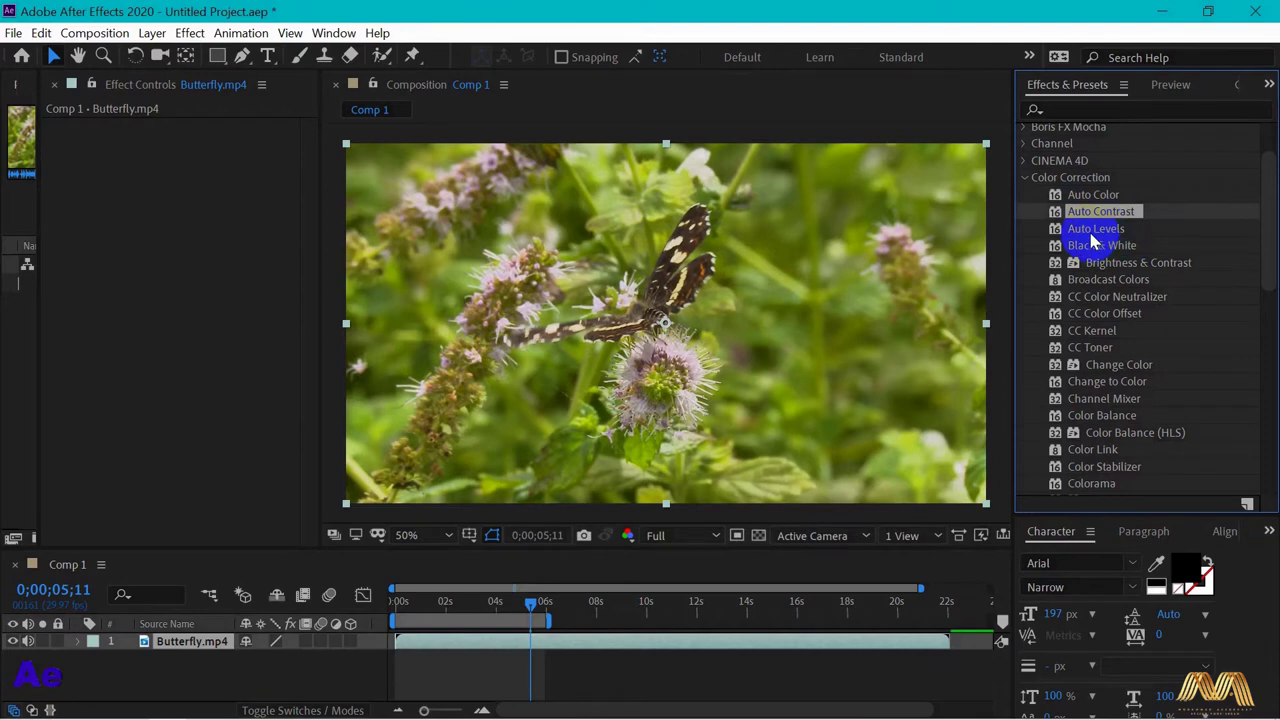
pyautogui.click(1097, 230)
pyautogui.click(1112, 198)
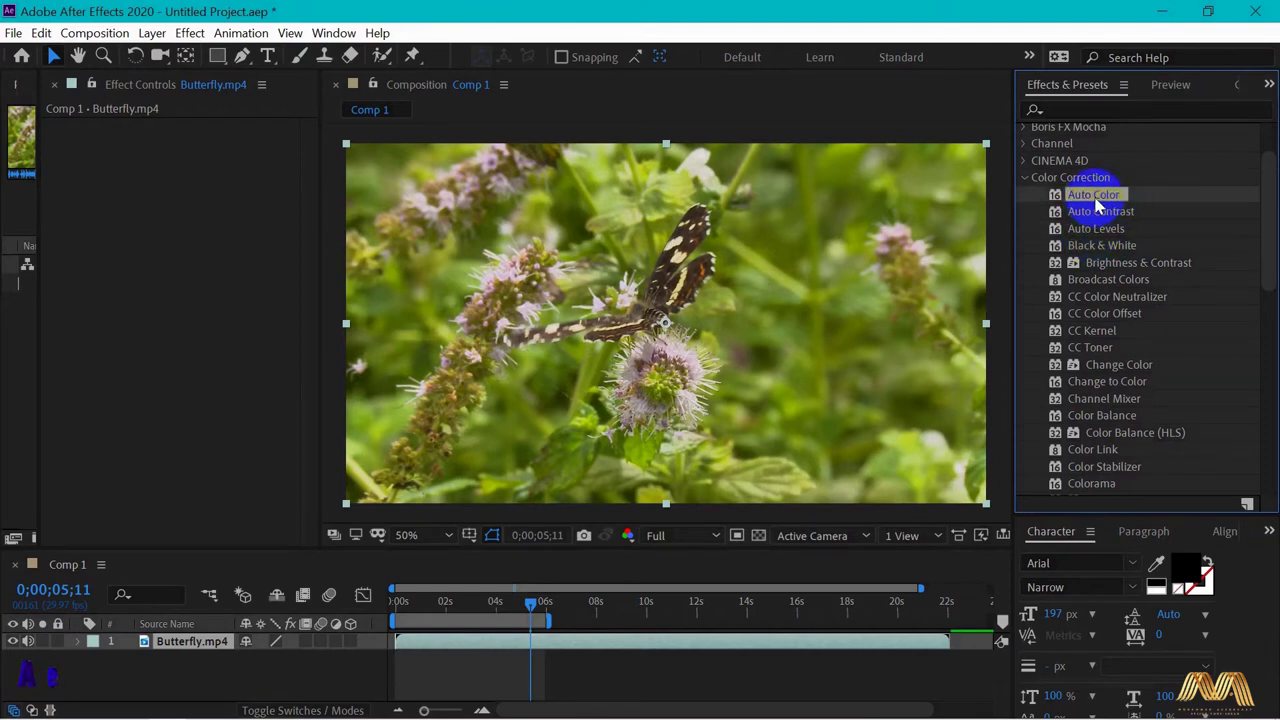
pyautogui.moveTo(1097, 200); pyautogui.dragTo(724, 316)
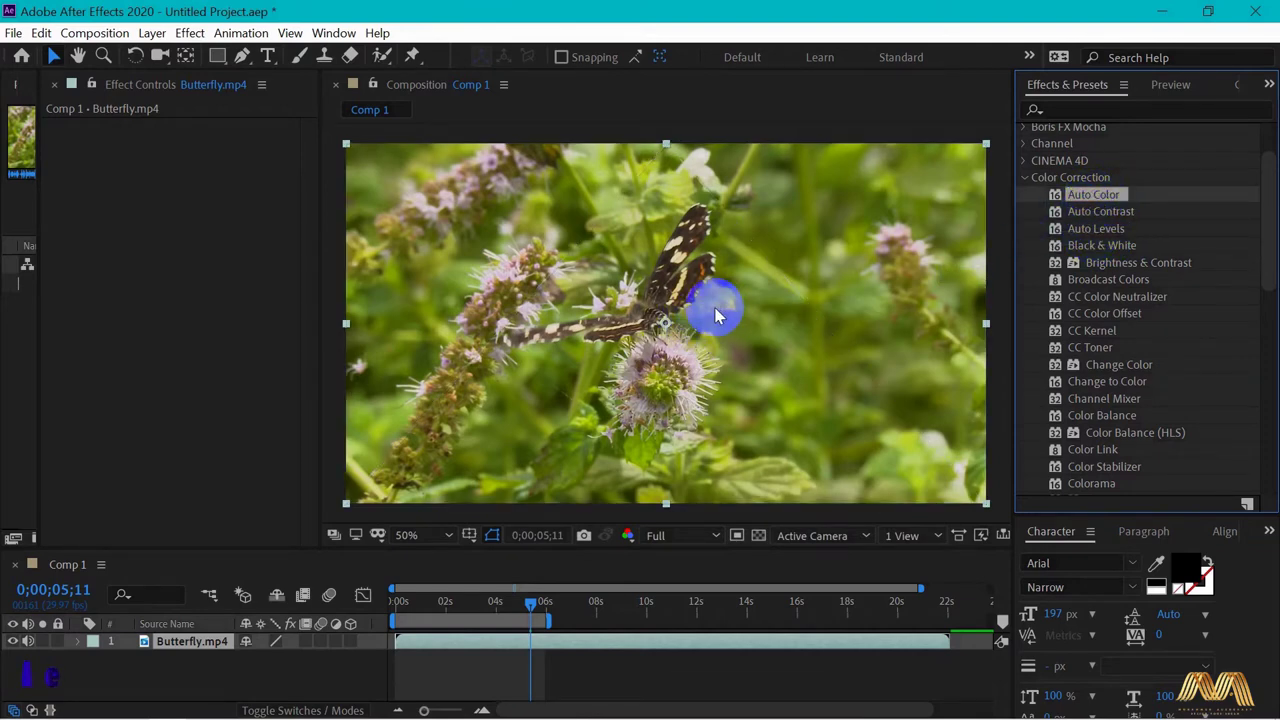
pyautogui.moveTo(713, 316); pyautogui.dragTo(713, 316)
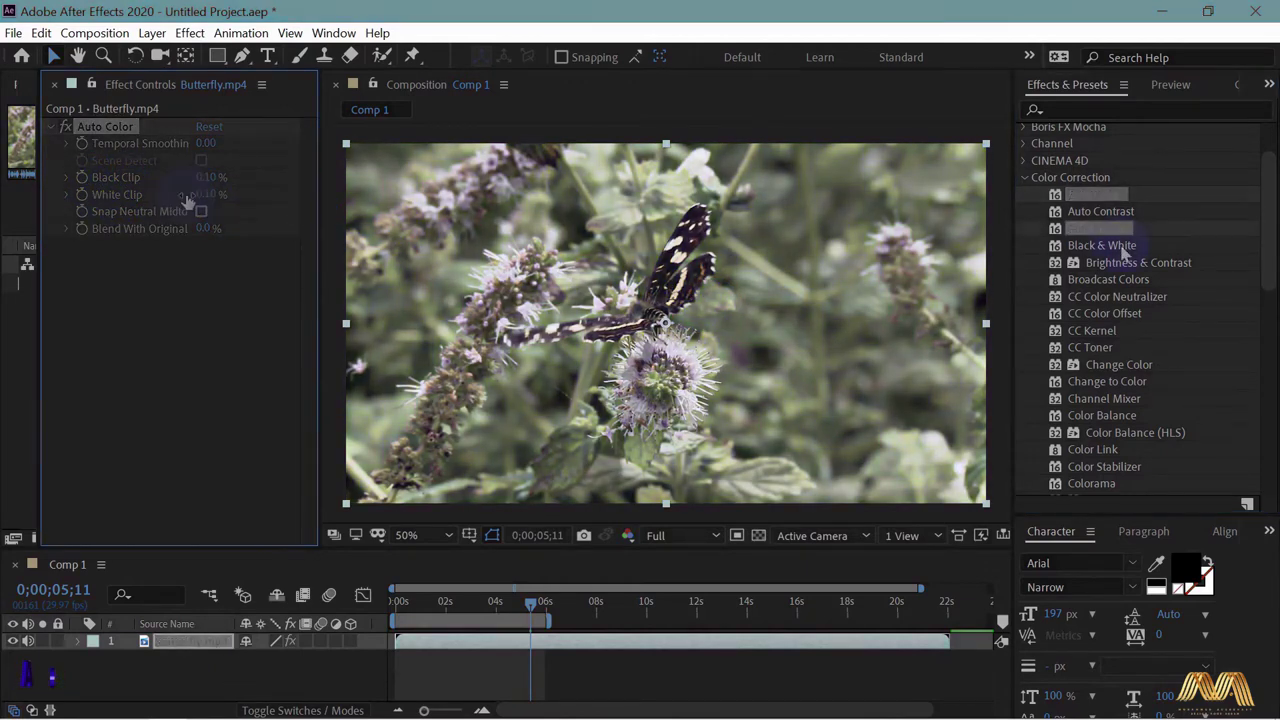
pyautogui.press('Delete')
# - Apply Black & White to the butterfly clip with a light blue tint enabled
pyautogui.moveTo(1101, 245); pyautogui.dragTo(726, 320)
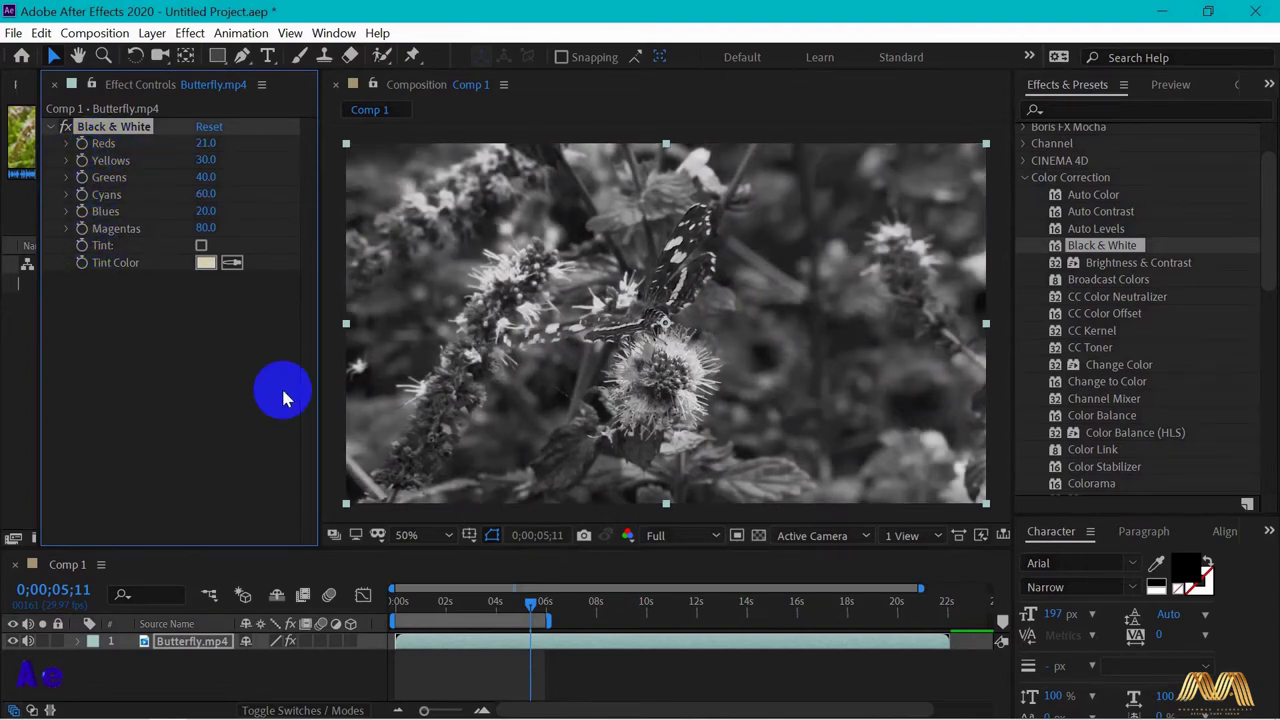
pyautogui.click(204, 264)
pyautogui.click(995, 488)
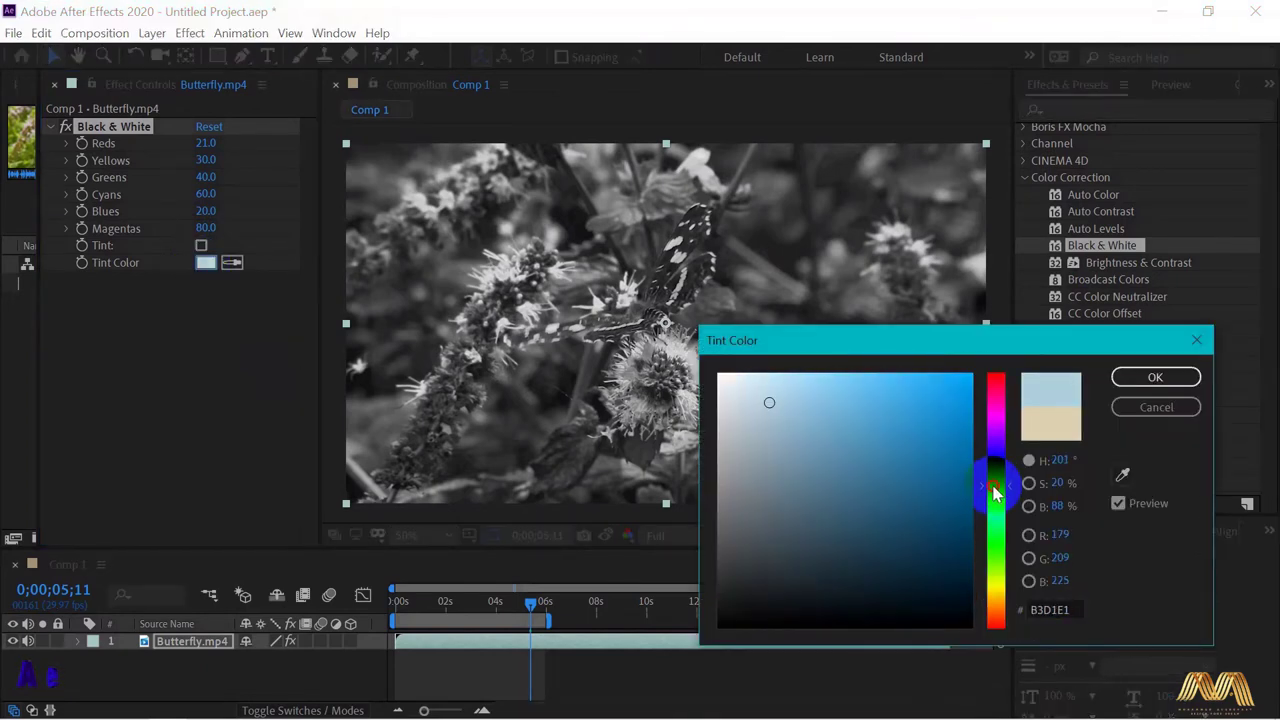
pyautogui.click(786, 375)
pyautogui.click(1155, 377)
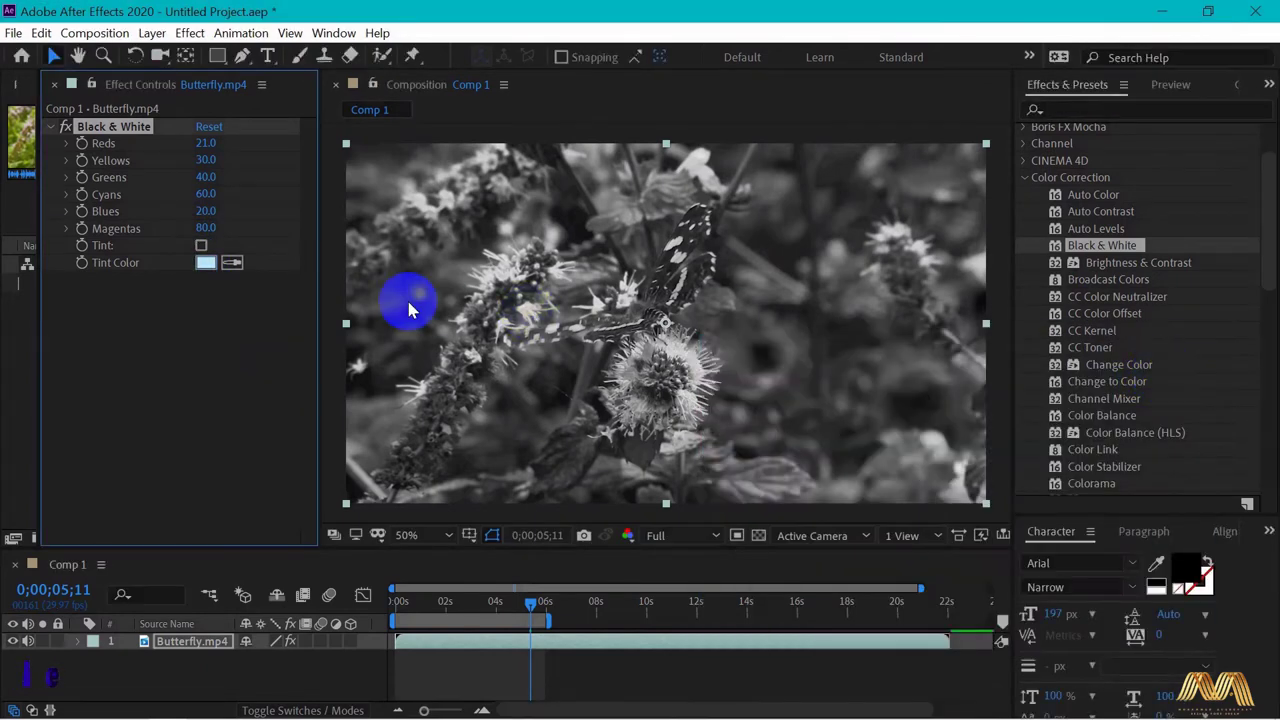
pyautogui.click(202, 247)
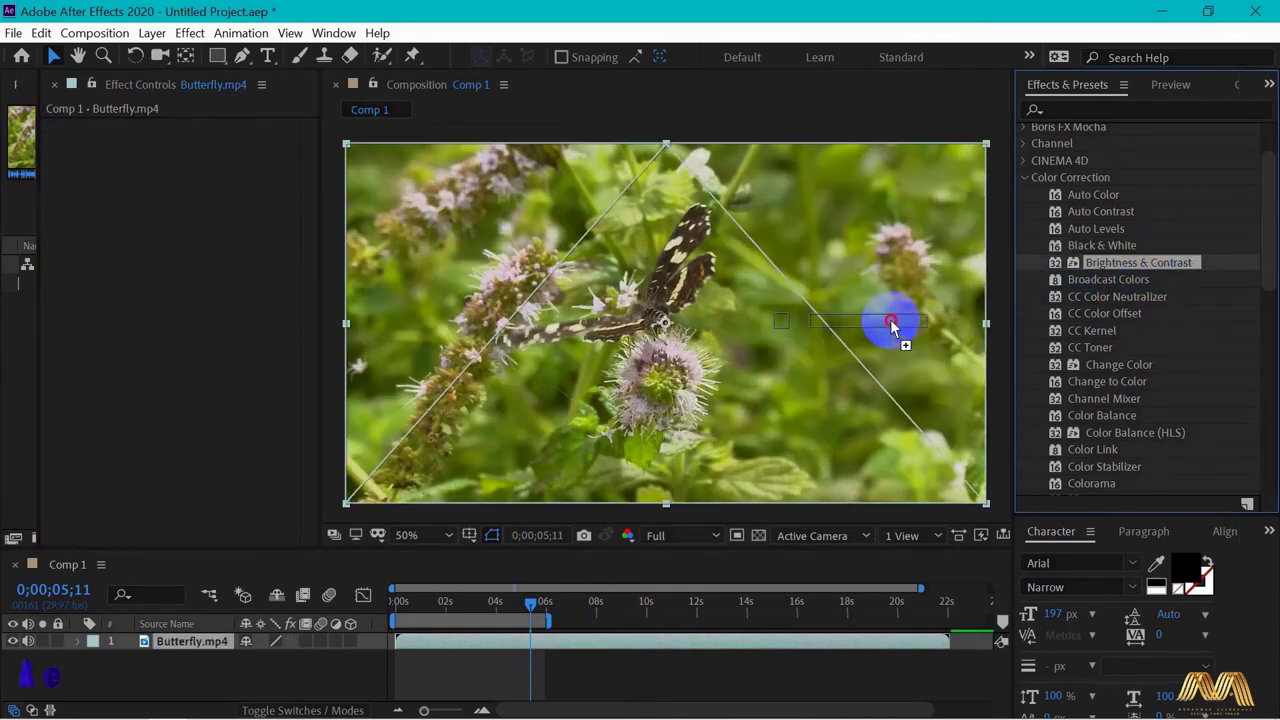
# - Add Brightness & Contrast with raised brightness and Color Balance with Shadow Red Balance 12
pyautogui.moveTo(700, 348); pyautogui.dragTo(702, 350)
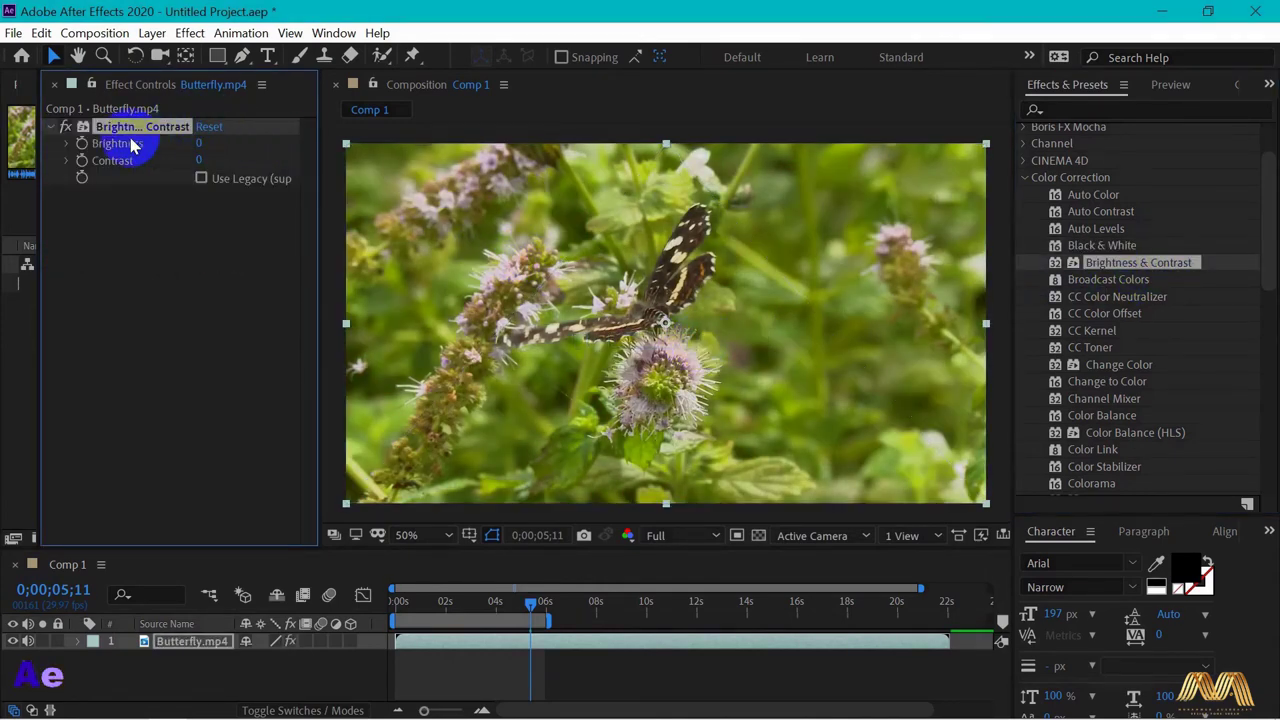
pyautogui.moveTo(202, 144)
pyautogui.mouseDown()
pyautogui.moveTo(243, 144)
pyautogui.moveTo(163, 144)
pyautogui.moveTo(206, 143)
pyautogui.mouseUp()
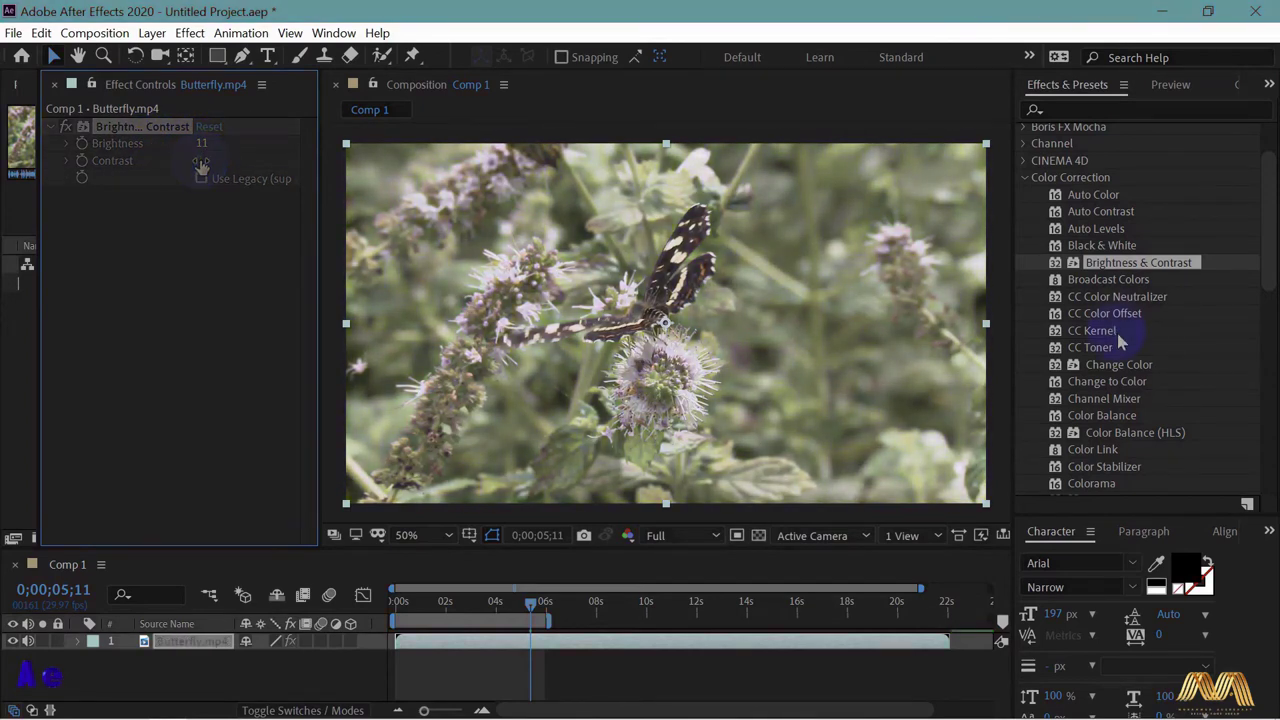
pyautogui.moveTo(1103, 415); pyautogui.dragTo(686, 360)
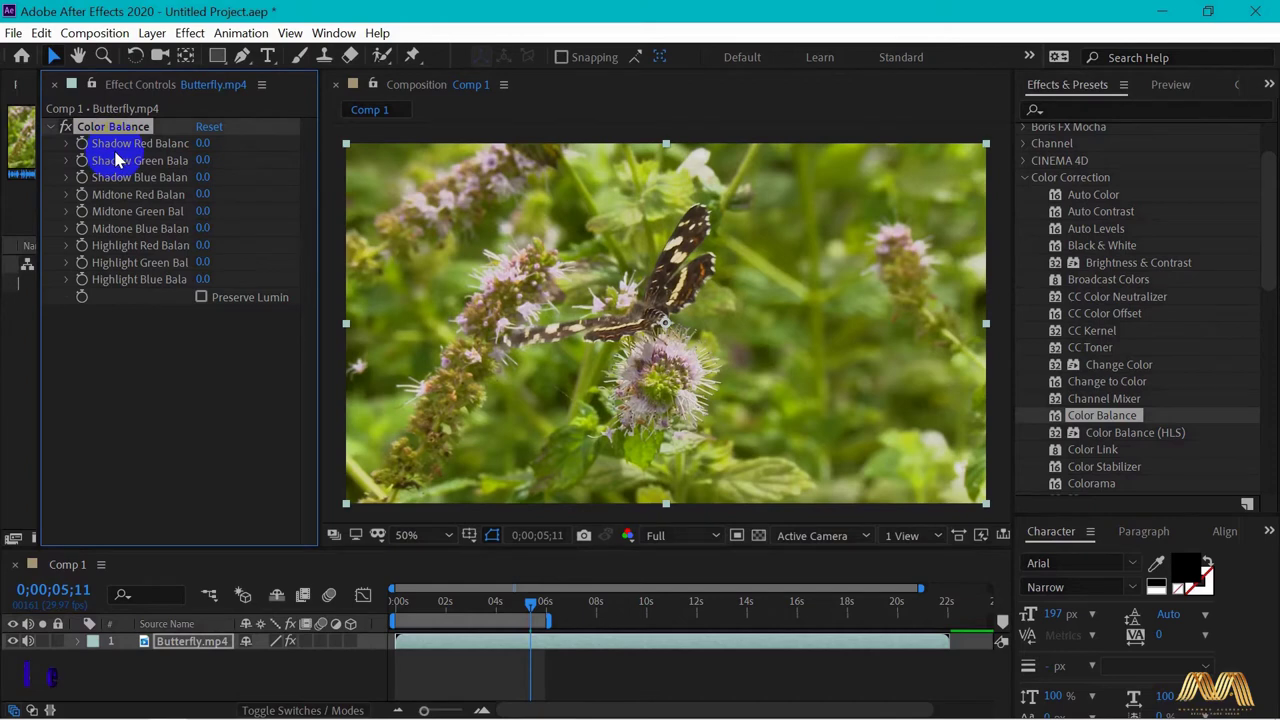
pyautogui.moveTo(203, 143); pyautogui.dragTo(215, 143)
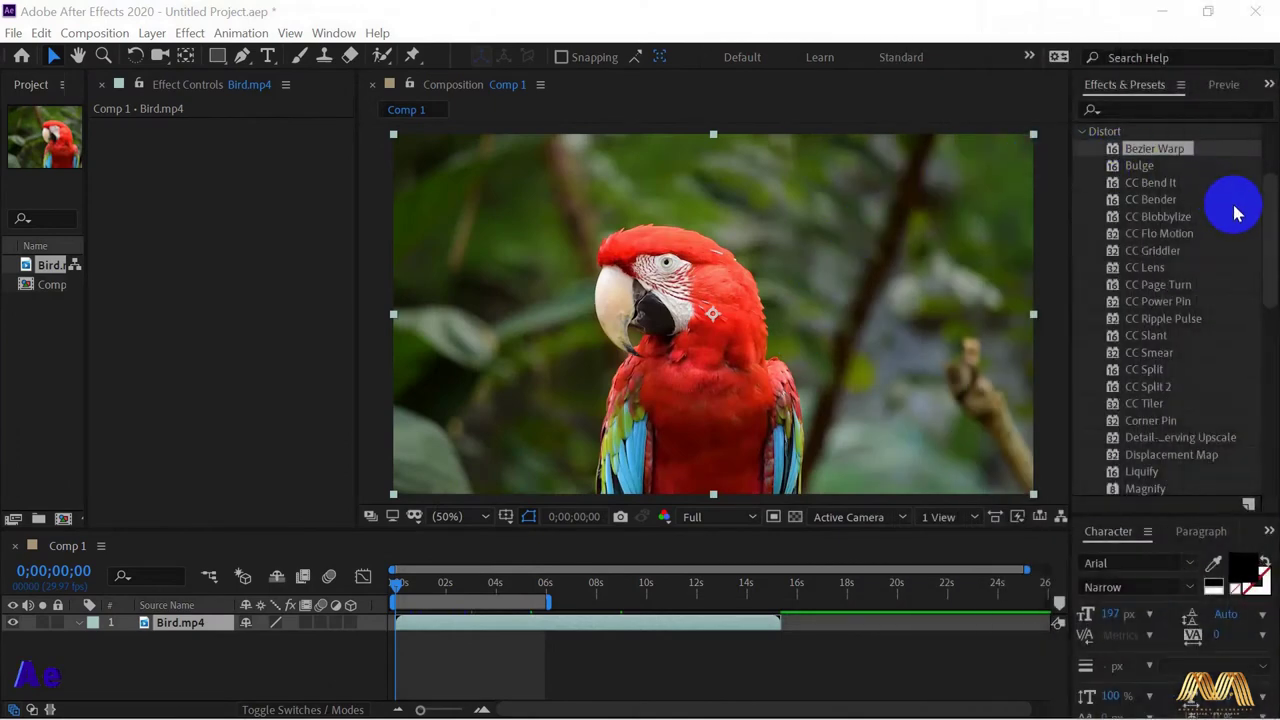
# - Apply Bezier Warp to Bird.mp4 and nudge its top-right and top-left vertices
pyautogui.moveTo(1266, 209); pyautogui.dragTo(1266, 186)
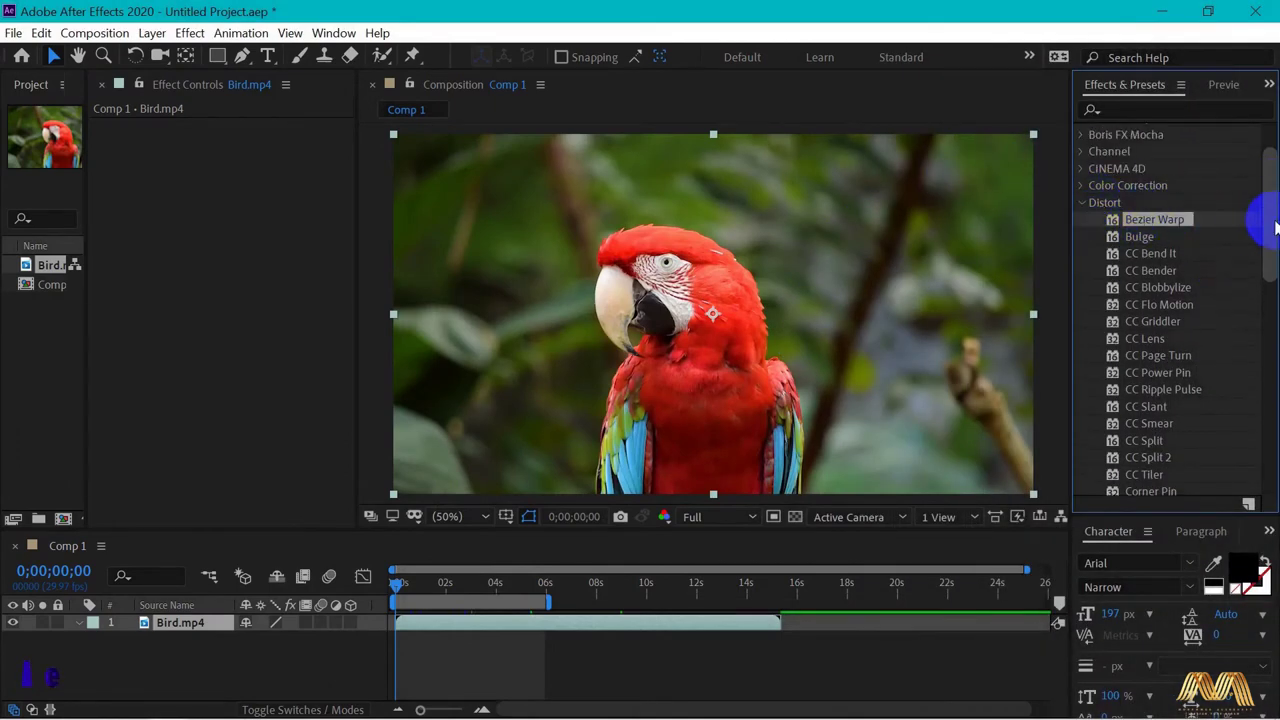
pyautogui.moveTo(1266, 214); pyautogui.dragTo(1268, 240)
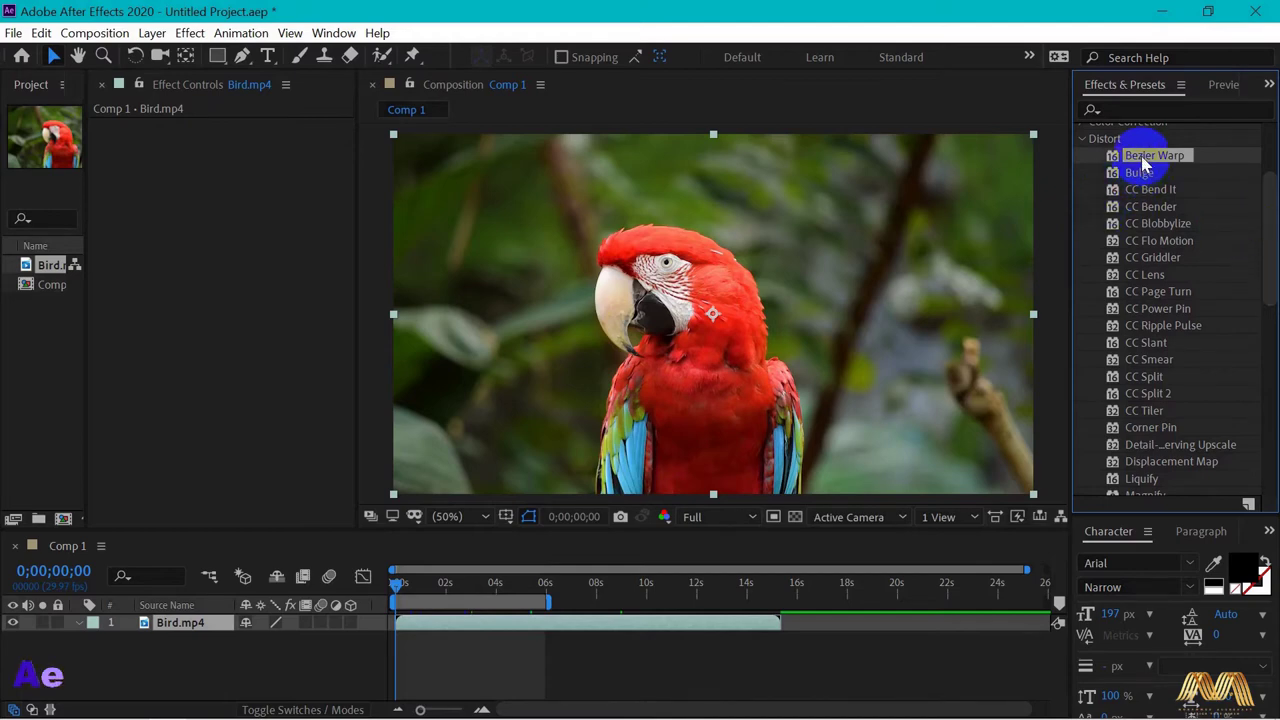
pyautogui.moveTo(1155, 158); pyautogui.dragTo(643, 316)
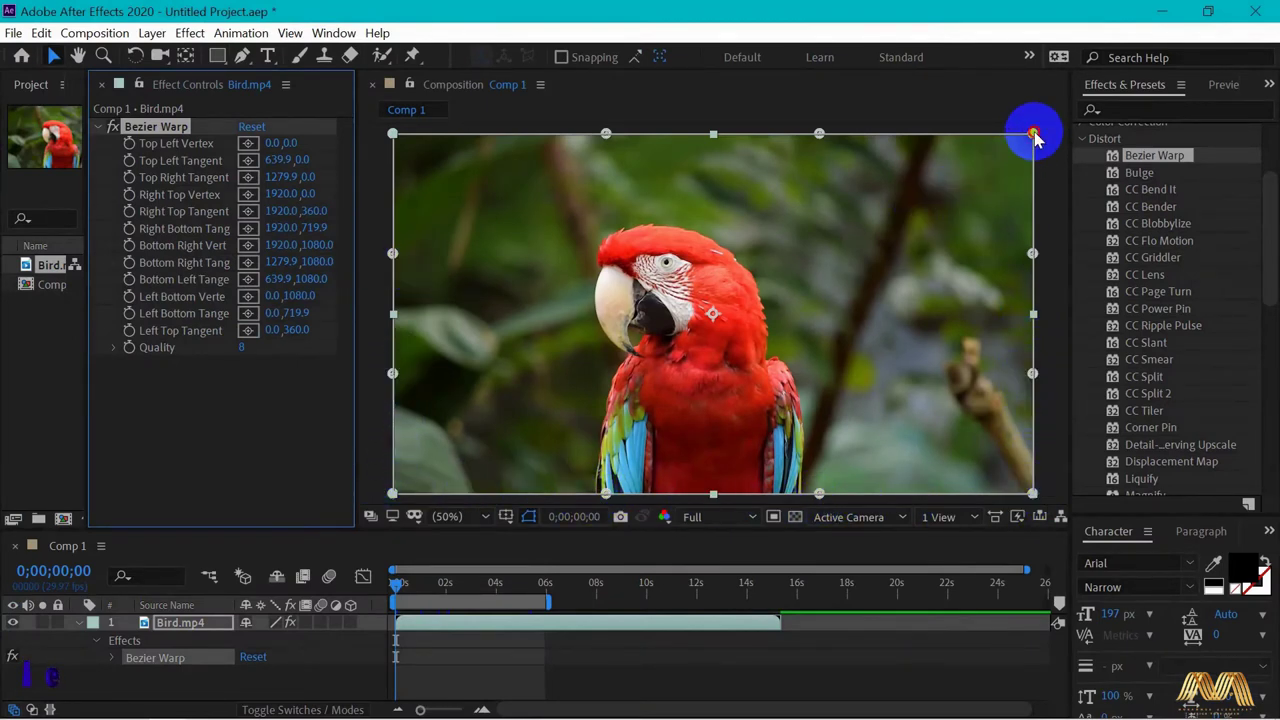
pyautogui.moveTo(1033, 134)
pyautogui.mouseDown()
pyautogui.moveTo(773, 303)
pyautogui.moveTo(734, 309)
pyautogui.moveTo(727, 330)
pyautogui.moveTo(1006, 143)
pyautogui.moveTo(1034, 140)
pyautogui.mouseUp()
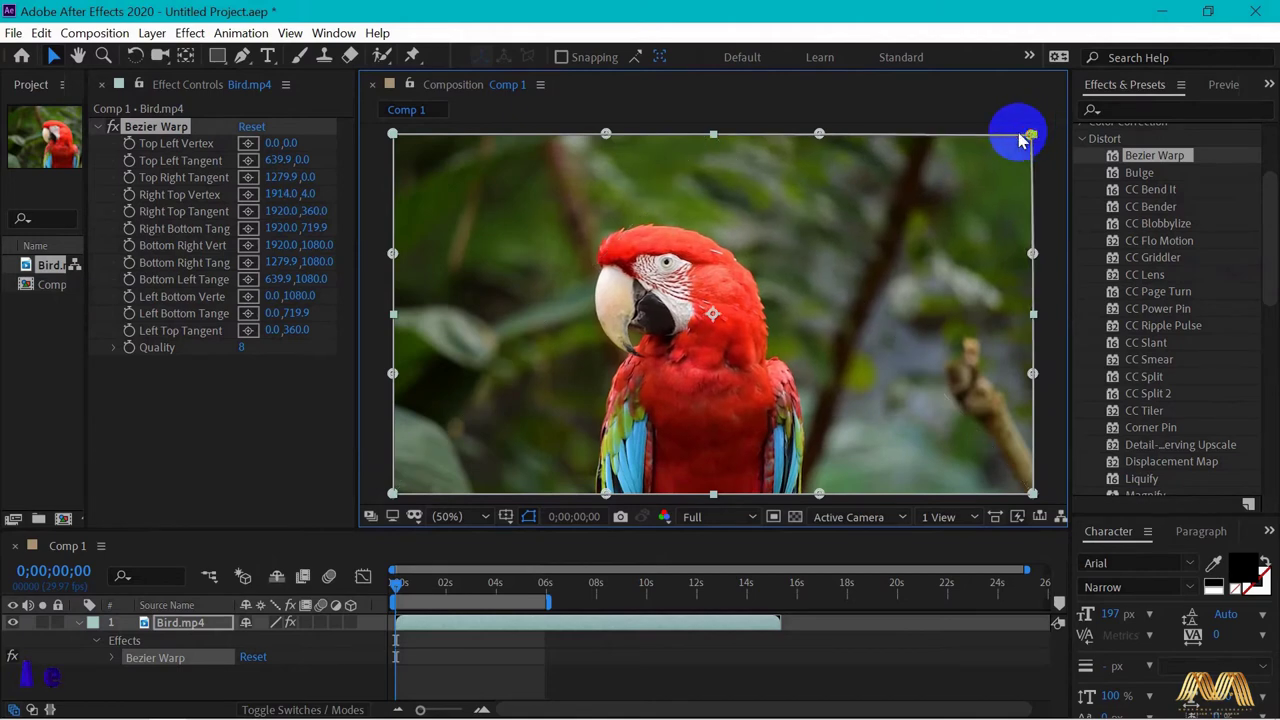
pyautogui.moveTo(272, 144)
pyautogui.mouseDown()
pyautogui.moveTo(517, 200)
pyautogui.moveTo(214, 157)
pyautogui.moveTo(279, 157)
pyautogui.mouseUp()
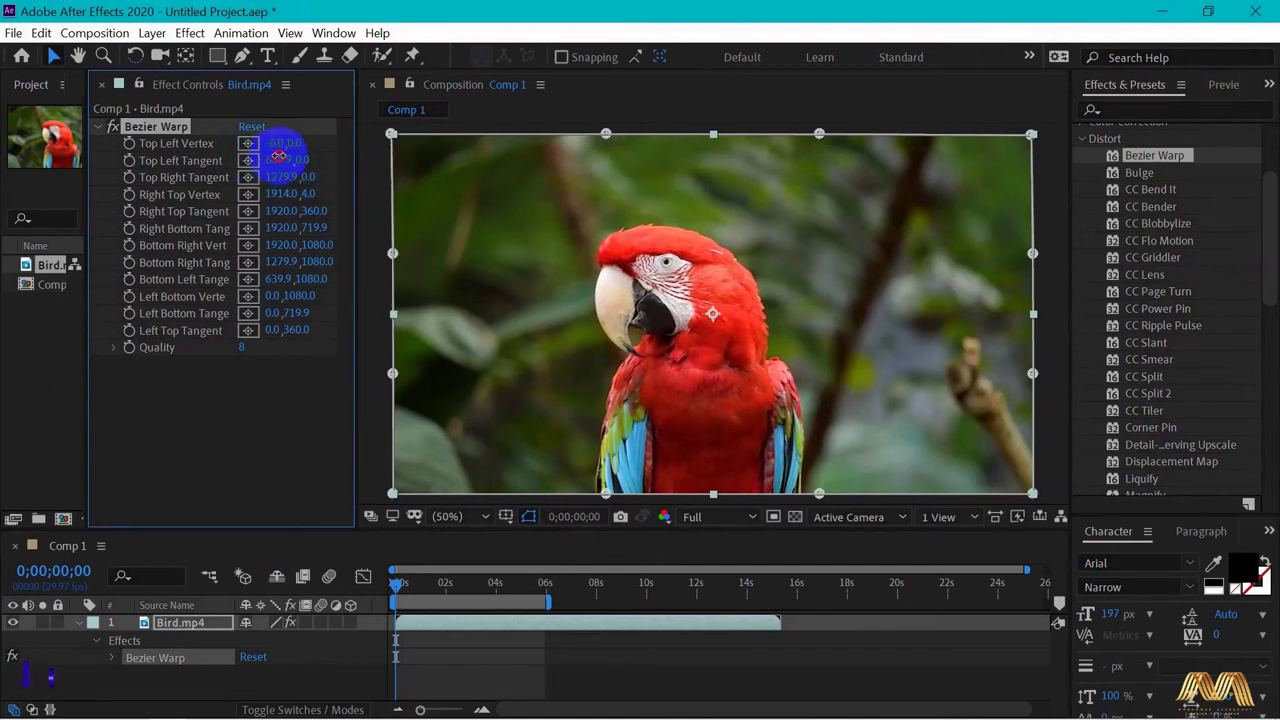
pyautogui.click(182, 195)
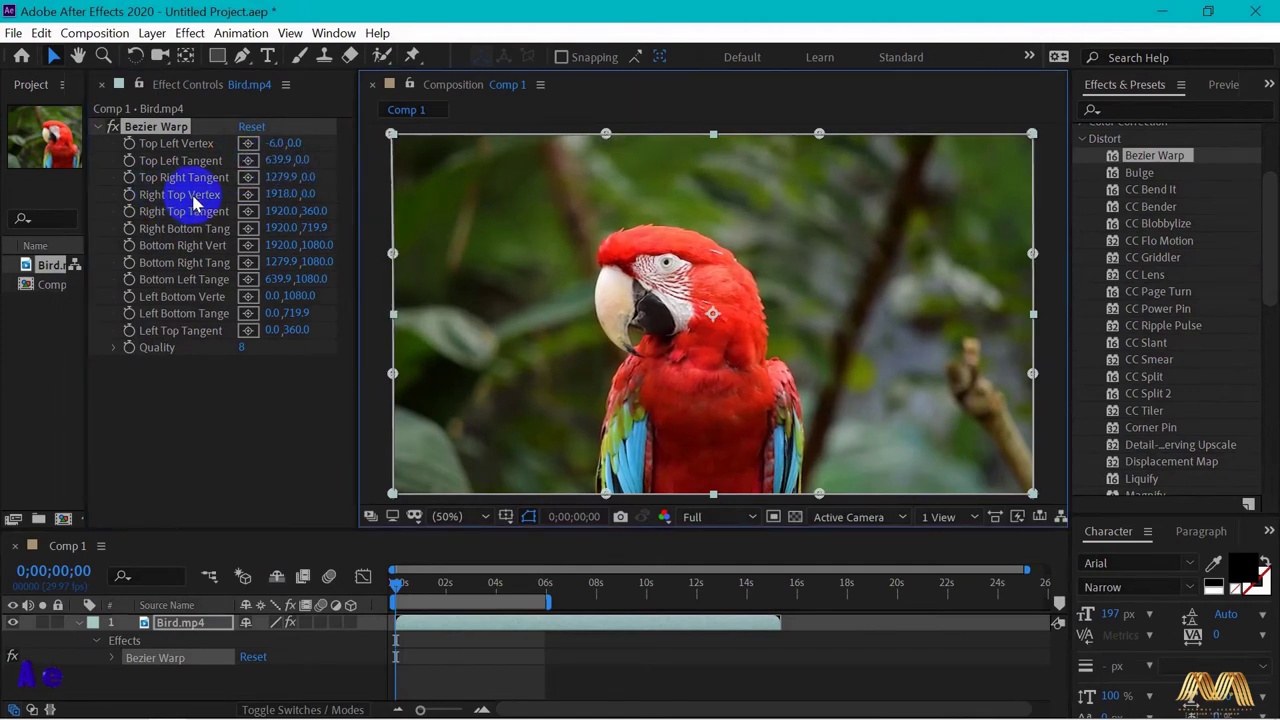
# - Keyframe Bezier Warp's Right Top Vertex, folding the top-right corner inward at about 2 seconds
pyautogui.click(129, 197)
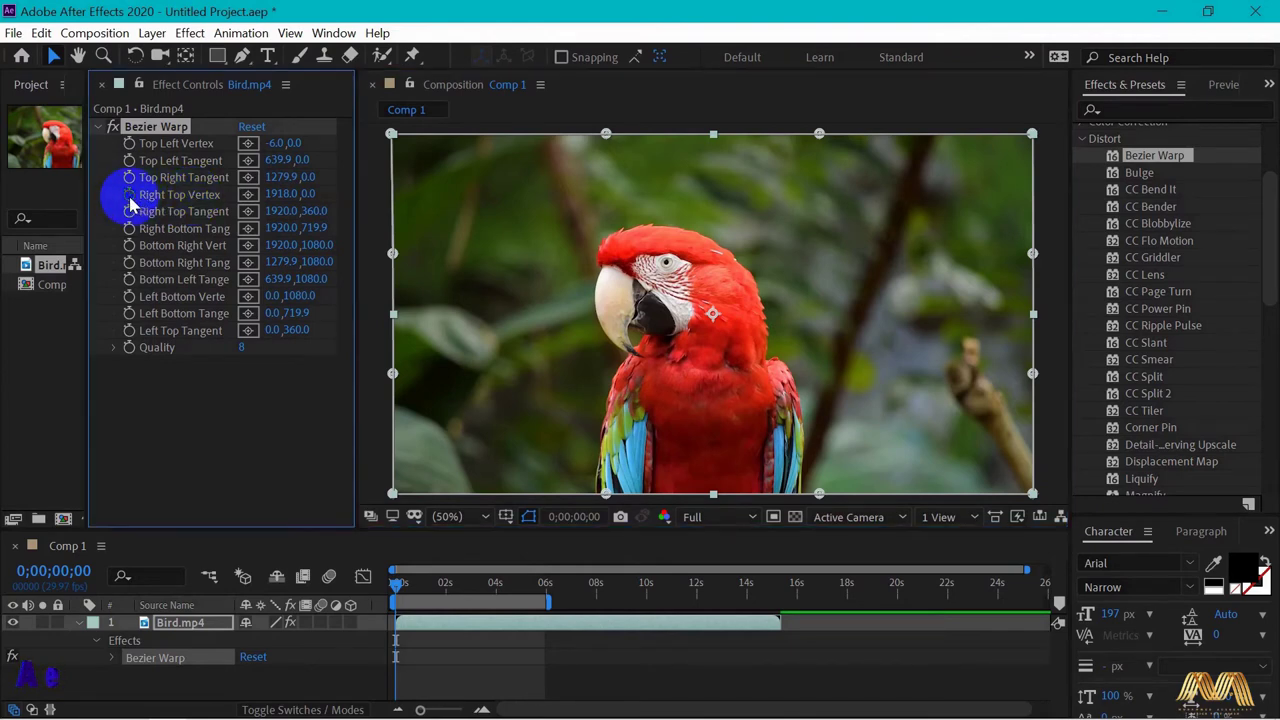
pyautogui.click(200, 625)
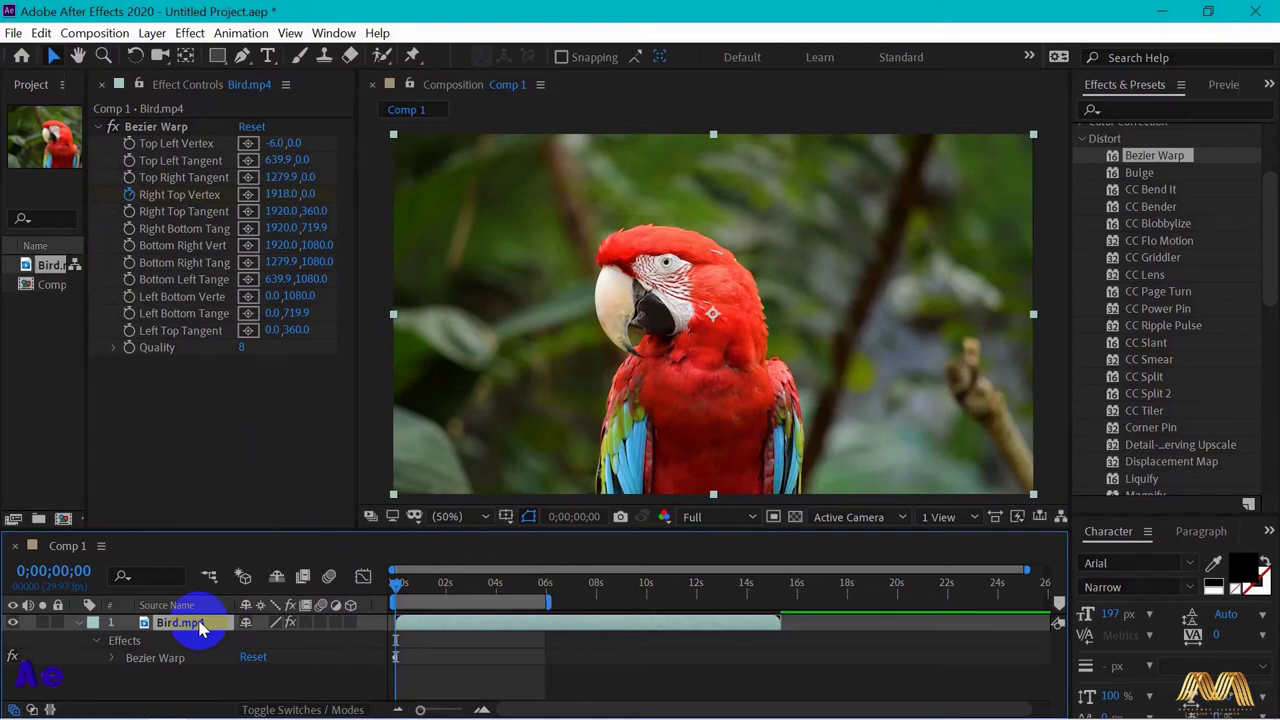
pyautogui.press('u')
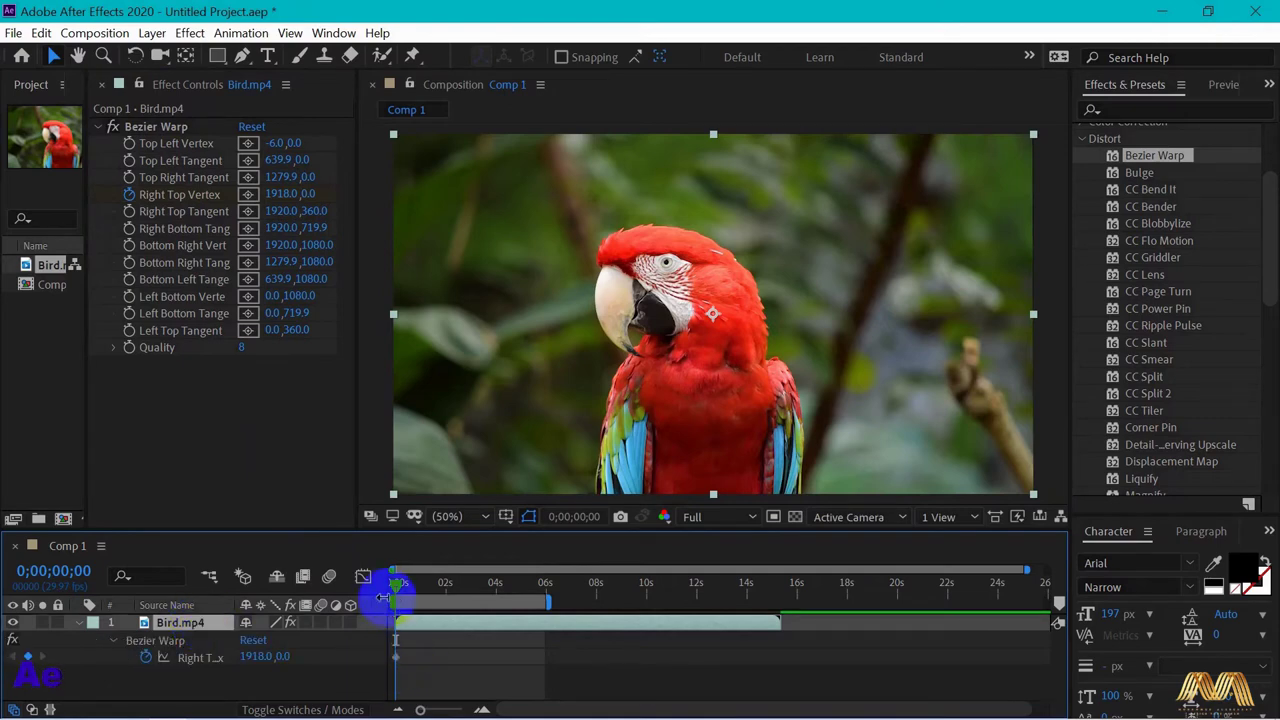
pyautogui.moveTo(400, 588); pyautogui.dragTo(451, 586)
pyautogui.click(156, 126)
pyautogui.moveTo(1029, 134); pyautogui.dragTo(832, 297)
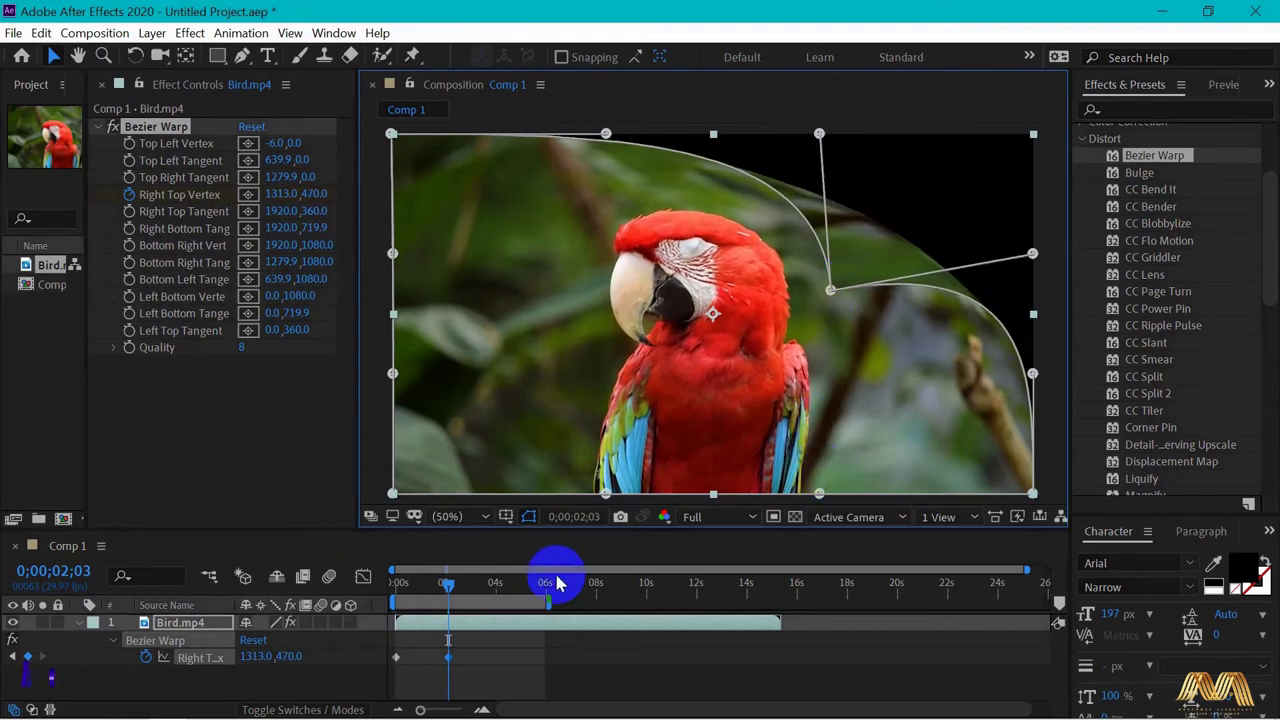
# - Select the warp keyframes and return the playhead to the start of the clip
pyautogui.click(413, 661)
pyautogui.moveTo(415, 664); pyautogui.dragTo(447, 662)
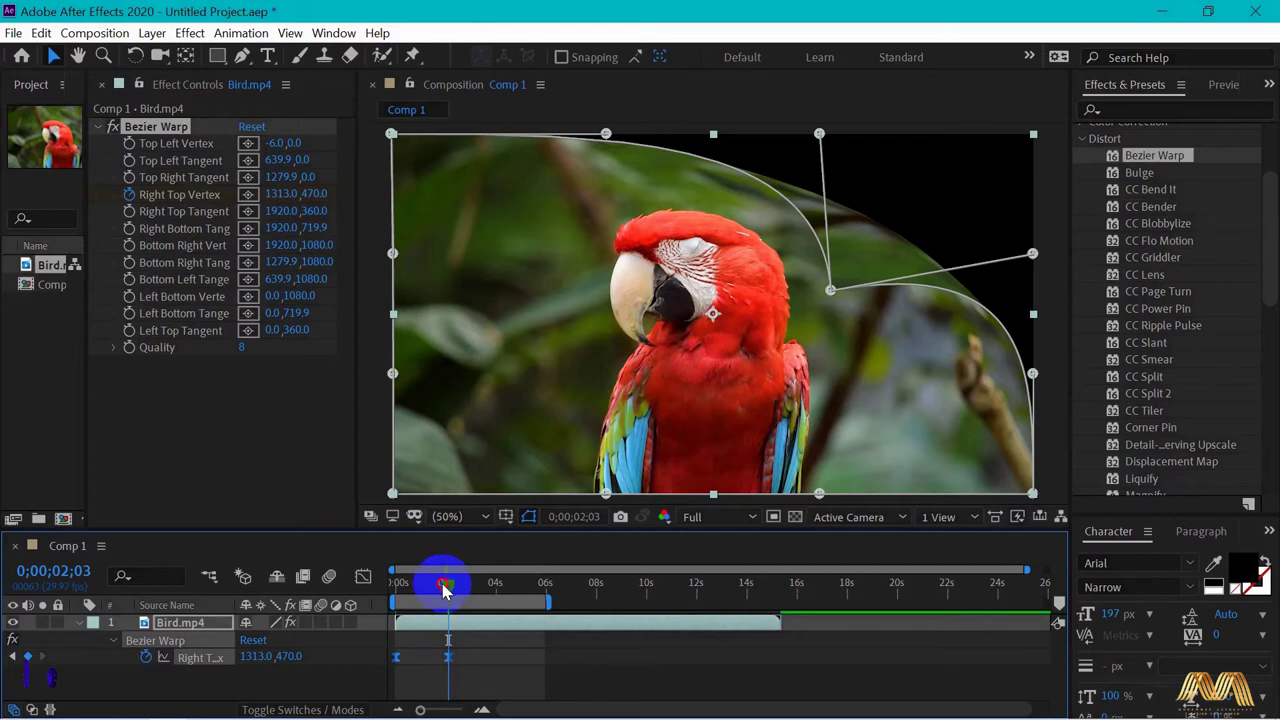
pyautogui.moveTo(446, 588); pyautogui.dragTo(308, 532)
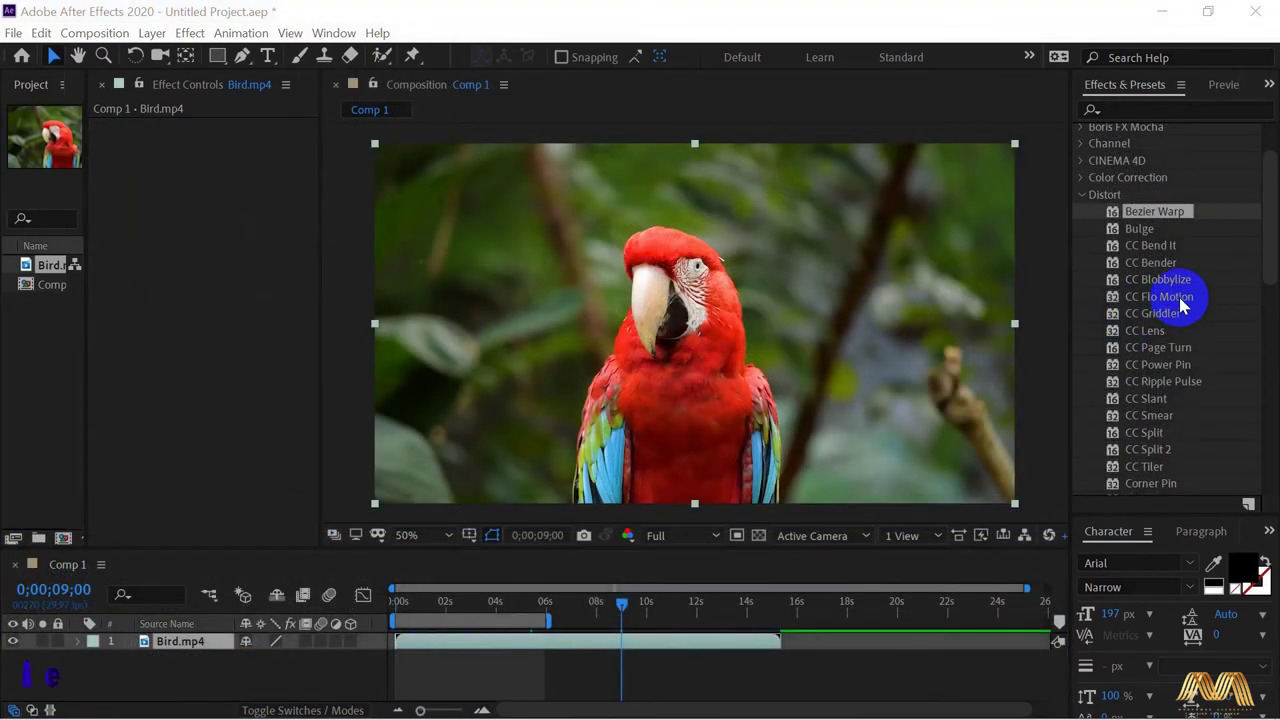
# - Apply CC Flo Motion to the parrot clip and reposition Knot 1 and Knot 2
pyautogui.moveTo(1182, 305); pyautogui.dragTo(720, 360)
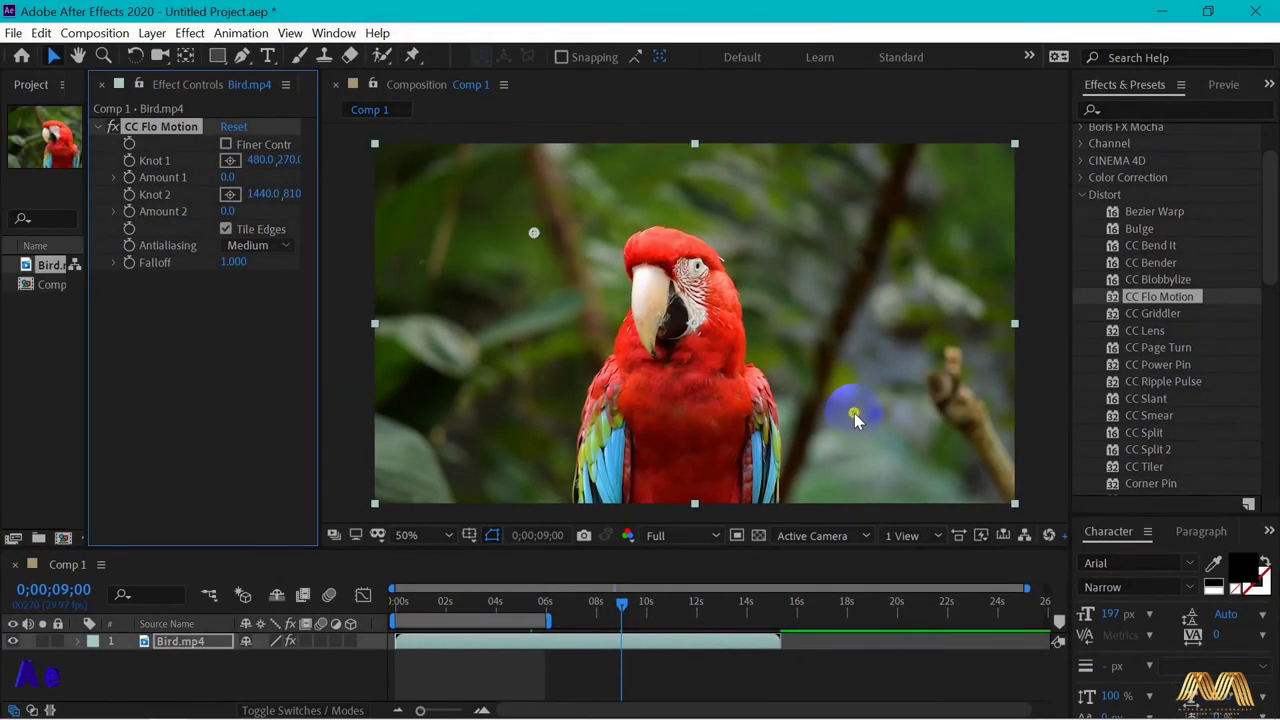
pyautogui.moveTo(854, 413); pyautogui.dragTo(899, 314)
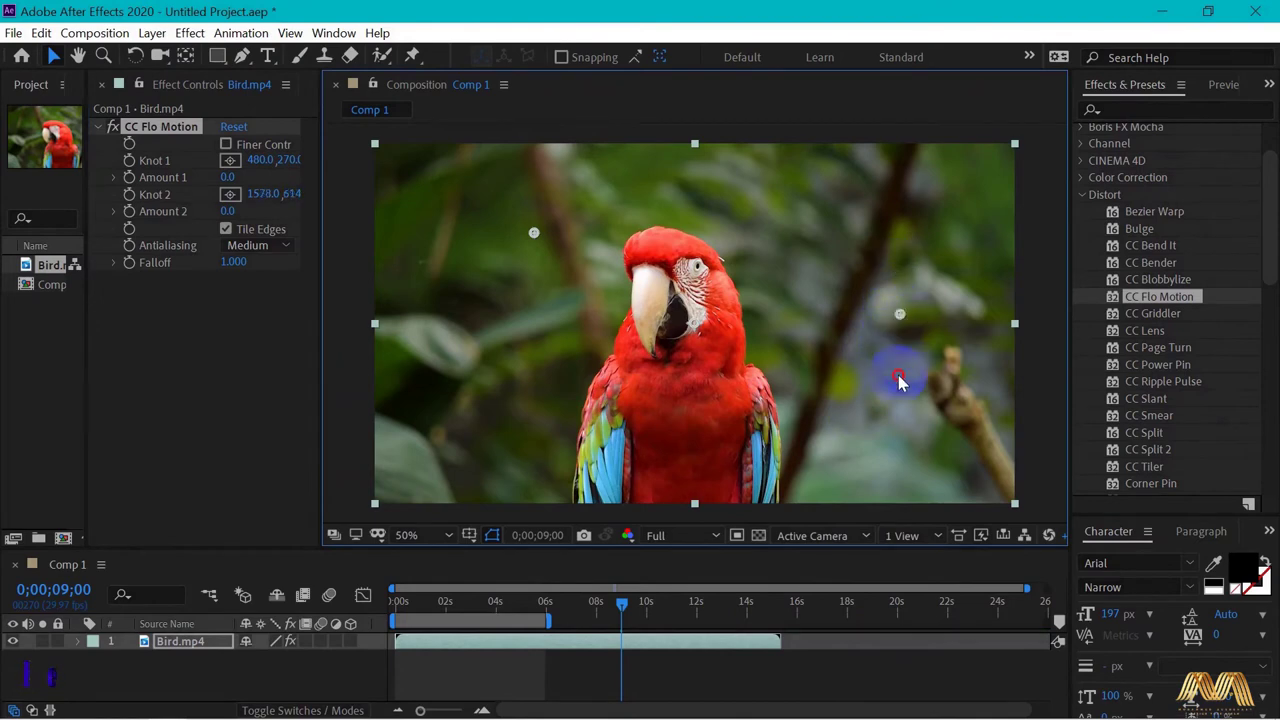
pyautogui.moveTo(899, 380); pyautogui.dragTo(885, 405)
pyautogui.moveTo(262, 160); pyautogui.dragTo(234, 163)
pyautogui.moveTo(324, 170); pyautogui.dragTo(354, 171)
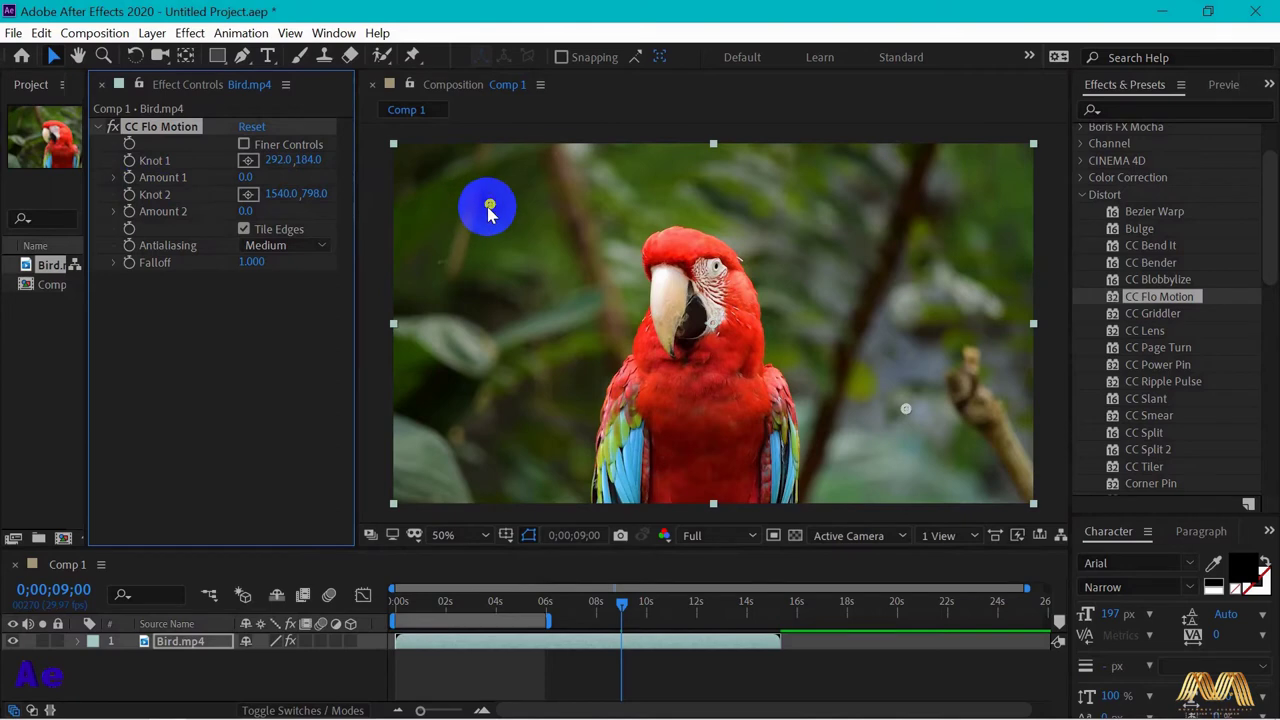
# - Swirl the image around Knot 1, strengthening it, then reversing it with a negative Amount 1
pyautogui.moveTo(246, 185); pyautogui.dragTo(259, 180)
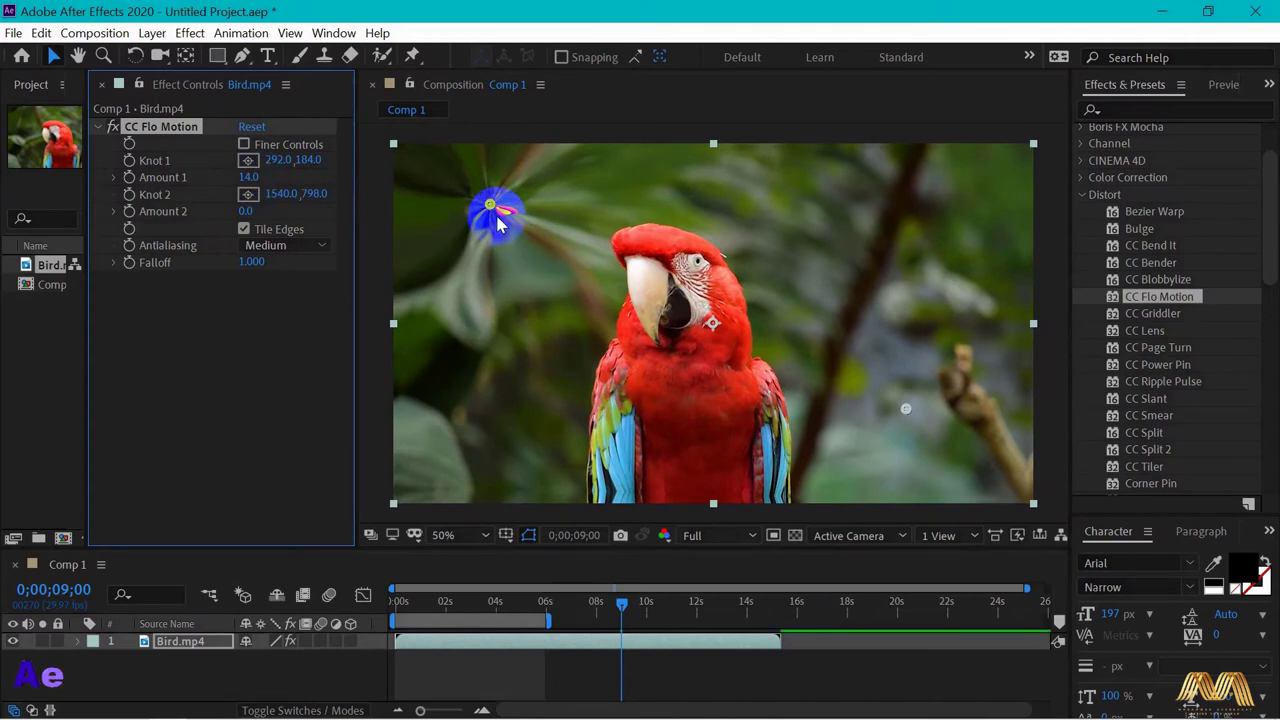
pyautogui.moveTo(248, 177); pyautogui.dragTo(309, 180)
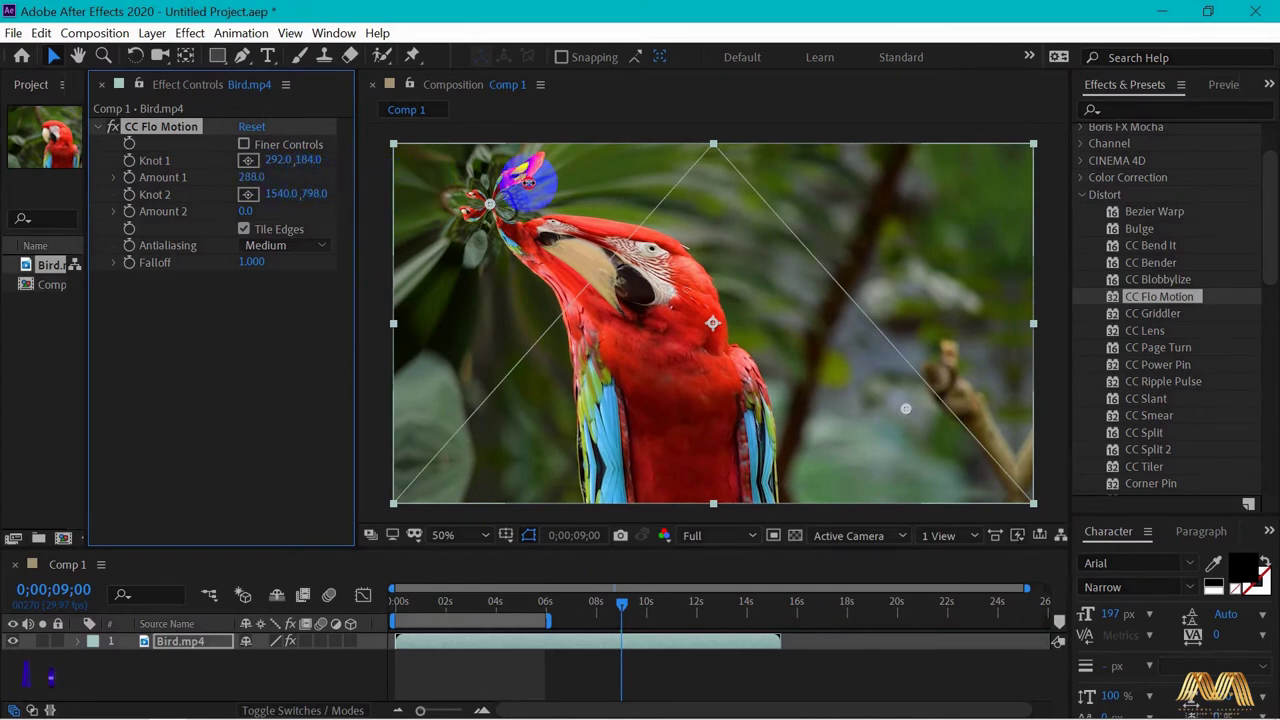
pyautogui.moveTo(527, 181); pyautogui.dragTo(240, 230)
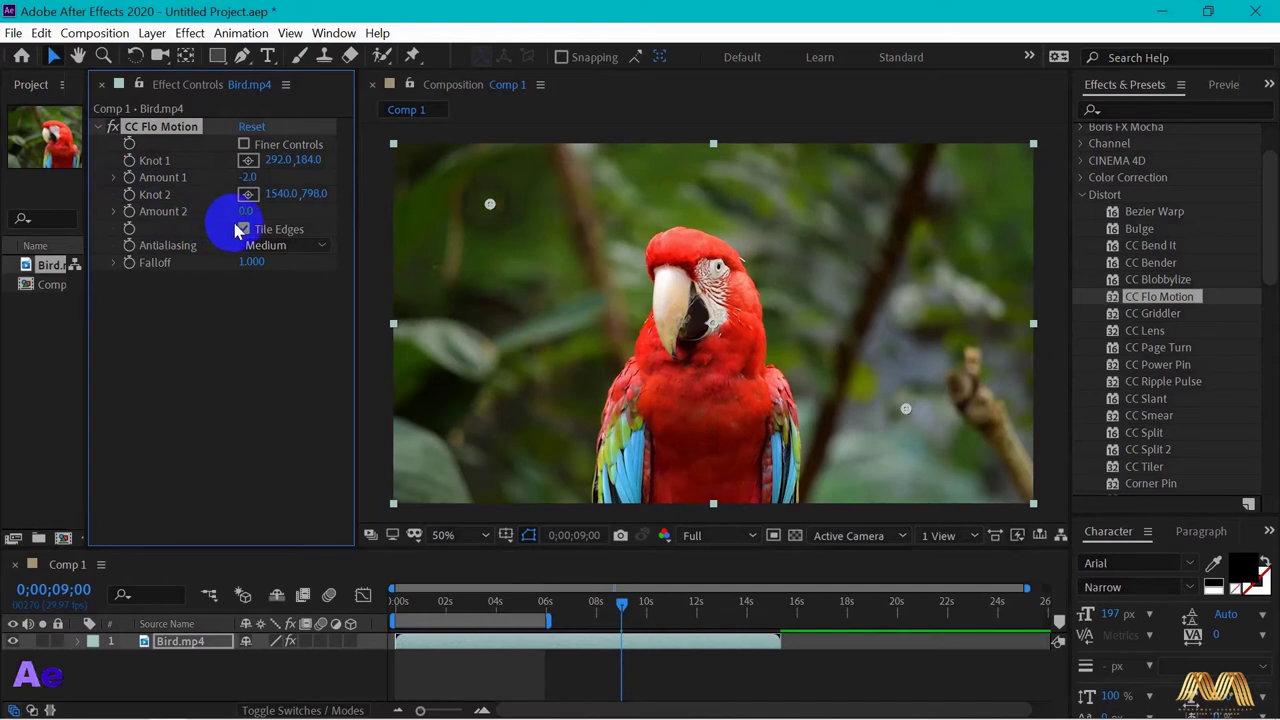
# - Move Knot 2 onto the parrot's body and raise Amount 2 to pinch it
pyautogui.moveTo(905, 408); pyautogui.dragTo(700, 486)
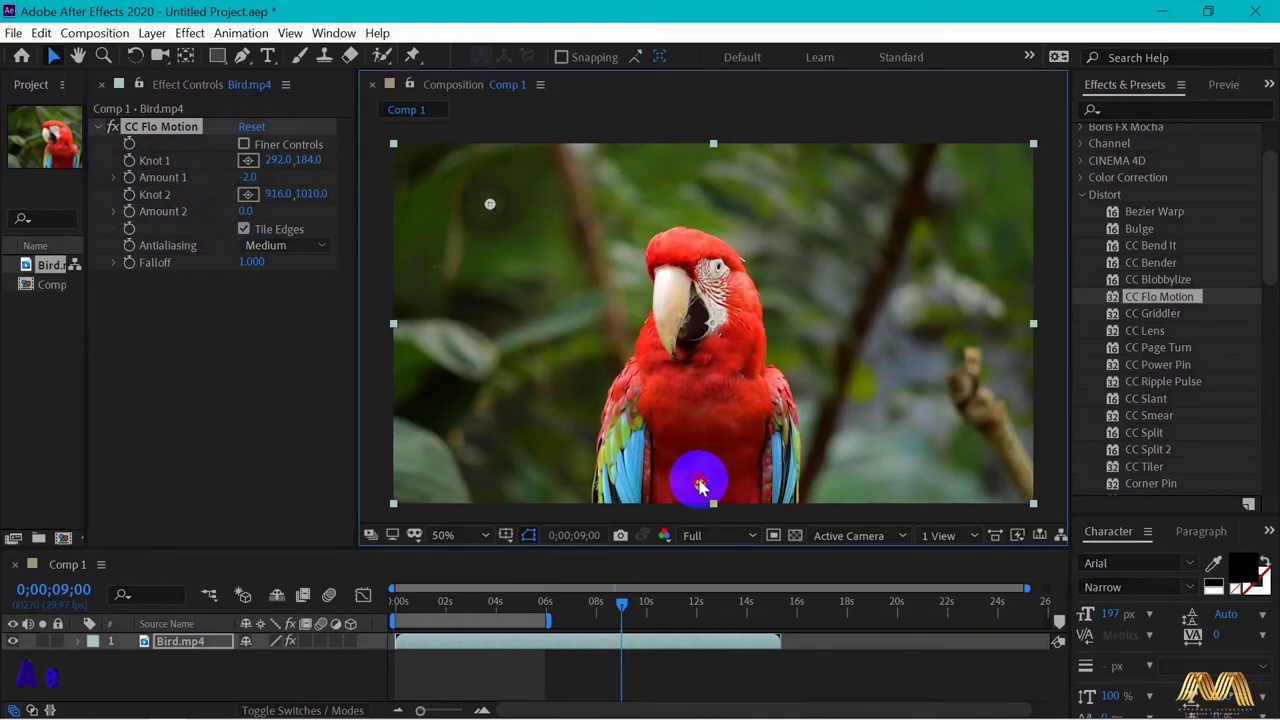
pyautogui.moveTo(241, 212)
pyautogui.mouseDown()
pyautogui.moveTo(111, 201)
pyautogui.moveTo(243, 196)
pyautogui.moveTo(333, 217)
pyautogui.moveTo(239, 209)
pyautogui.mouseUp()
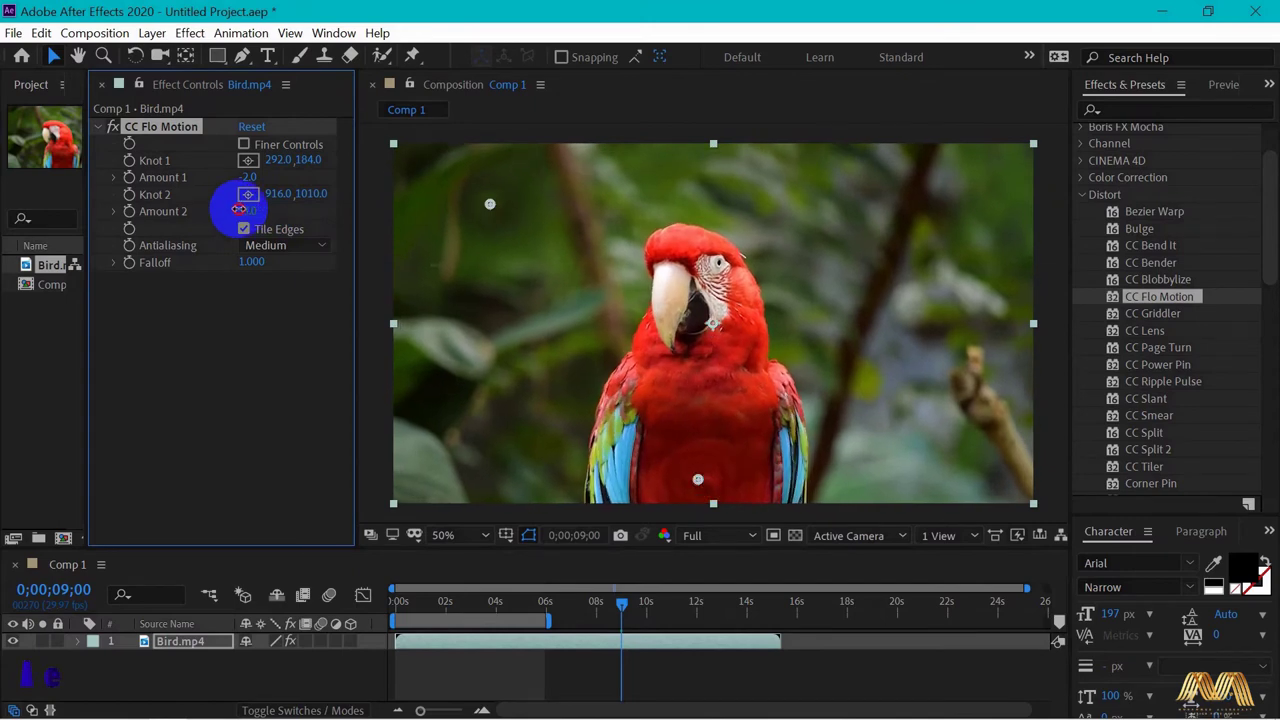
pyautogui.moveTo(238, 208); pyautogui.dragTo(251, 206)
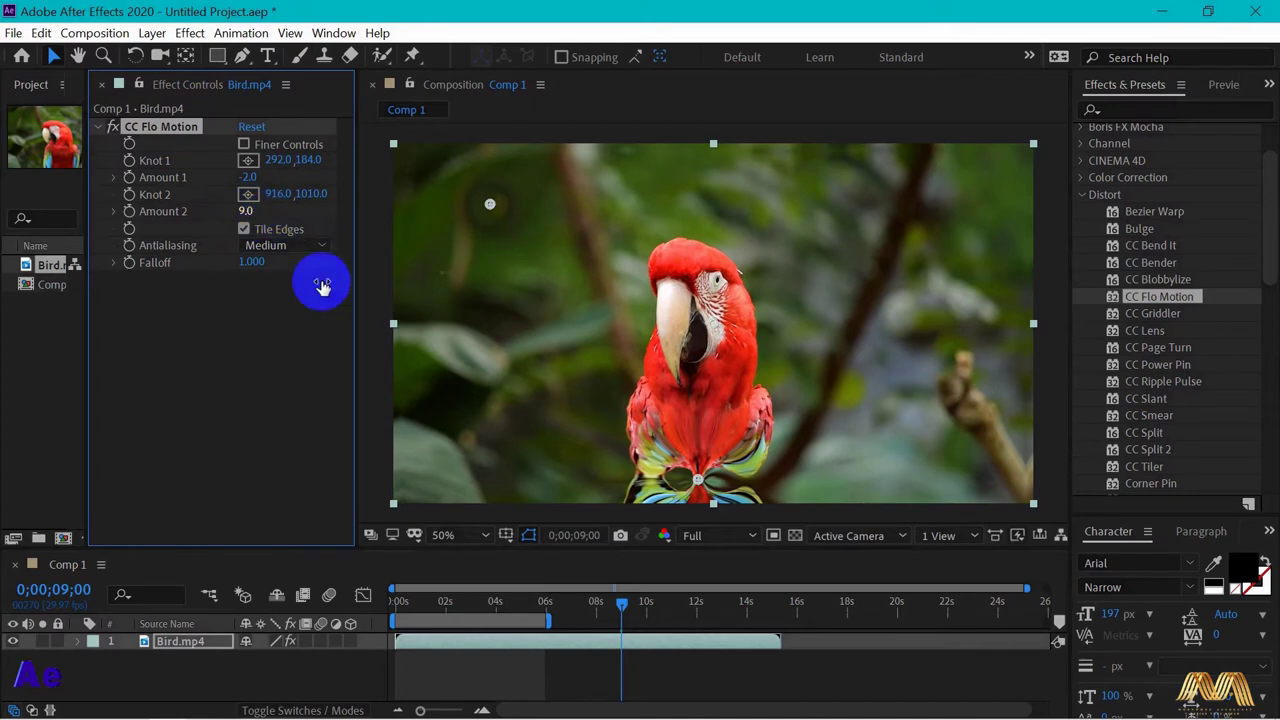
pyautogui.moveTo(697, 480); pyautogui.dragTo(687, 333)
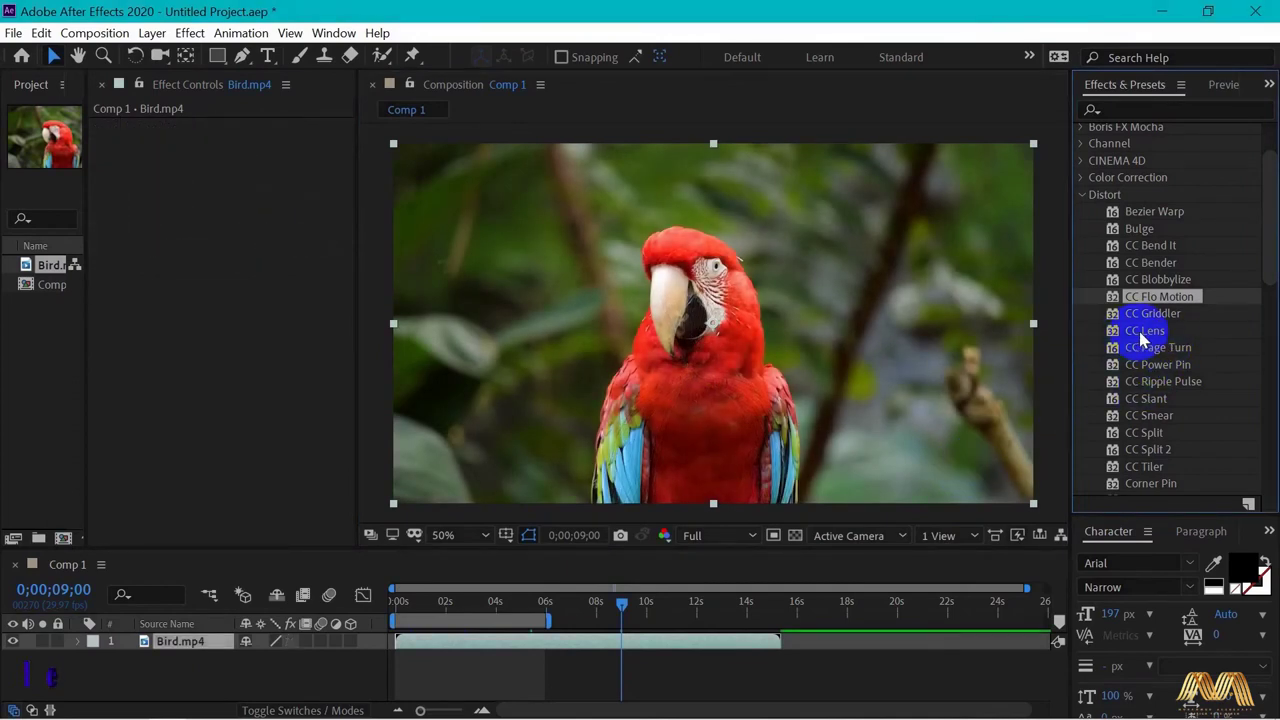
# - Apply CC Lens to the parrot clip and try Size values, shrinking it to almost nothing
pyautogui.click(1142, 333)
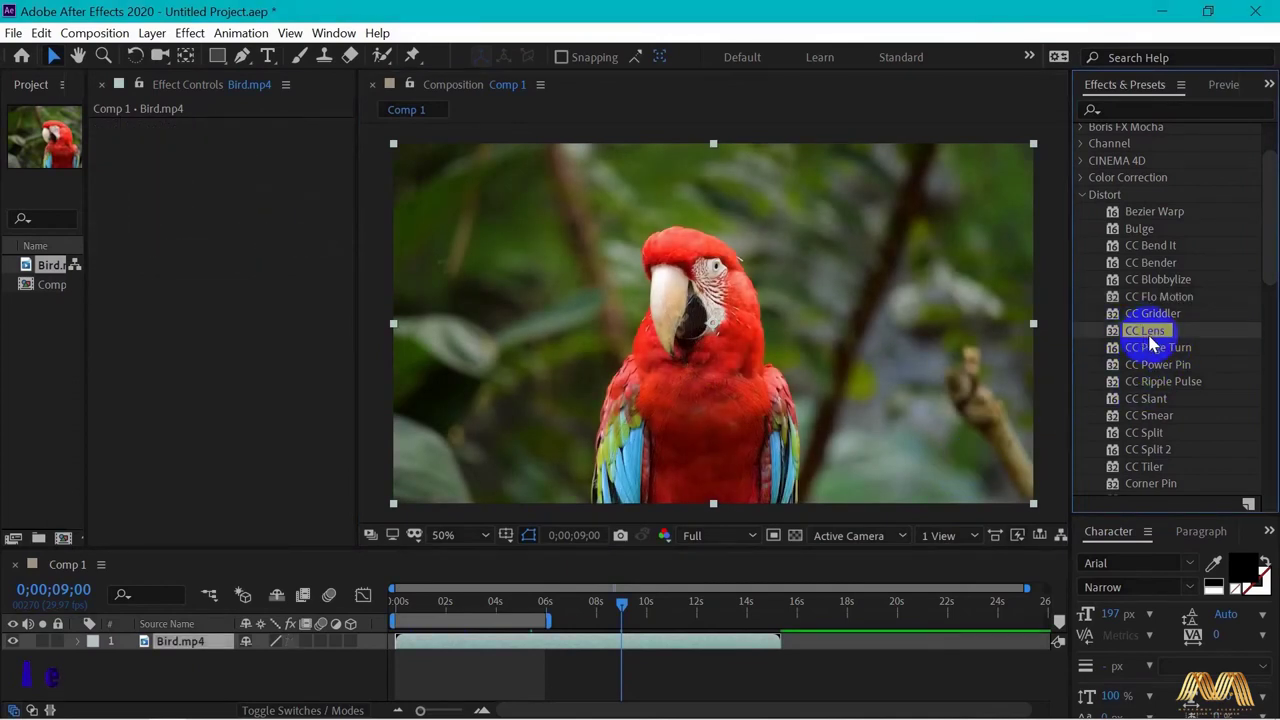
pyautogui.moveTo(1148, 338); pyautogui.dragTo(714, 371)
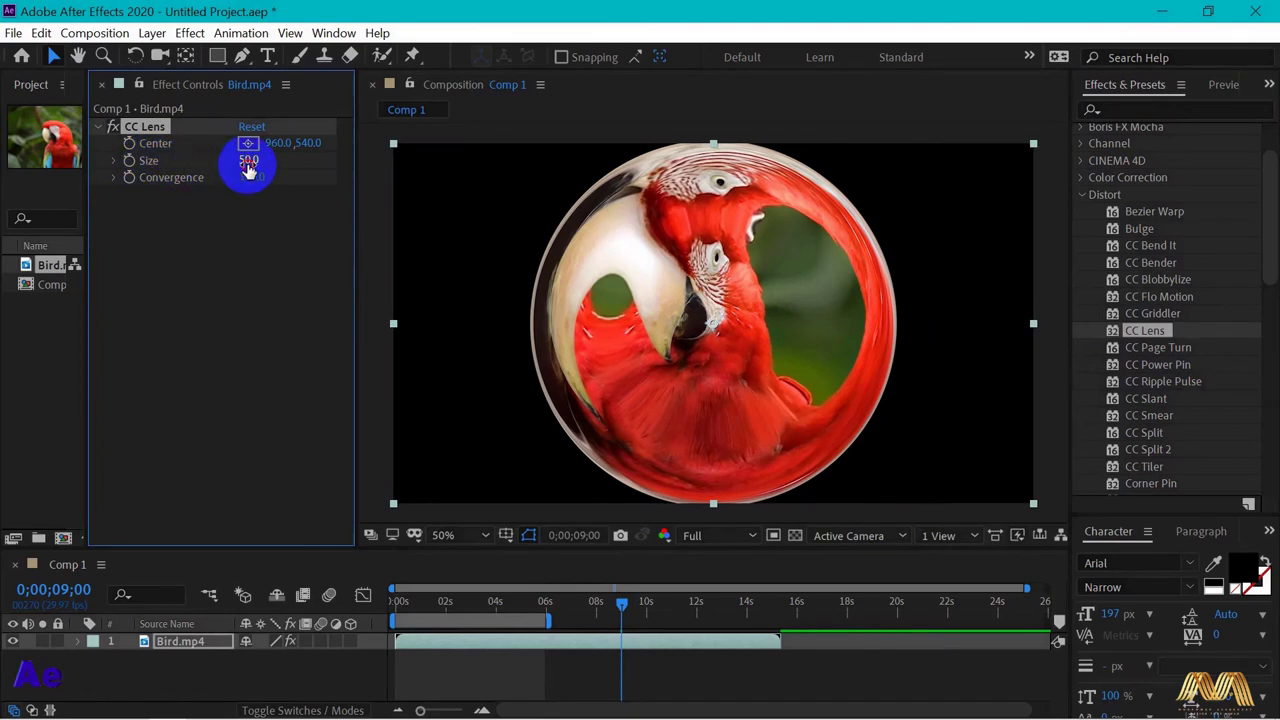
pyautogui.moveTo(241, 163)
pyautogui.mouseDown()
pyautogui.moveTo(218, 163)
pyautogui.moveTo(319, 159)
pyautogui.moveTo(239, 159)
pyautogui.moveTo(251, 159)
pyautogui.mouseUp()
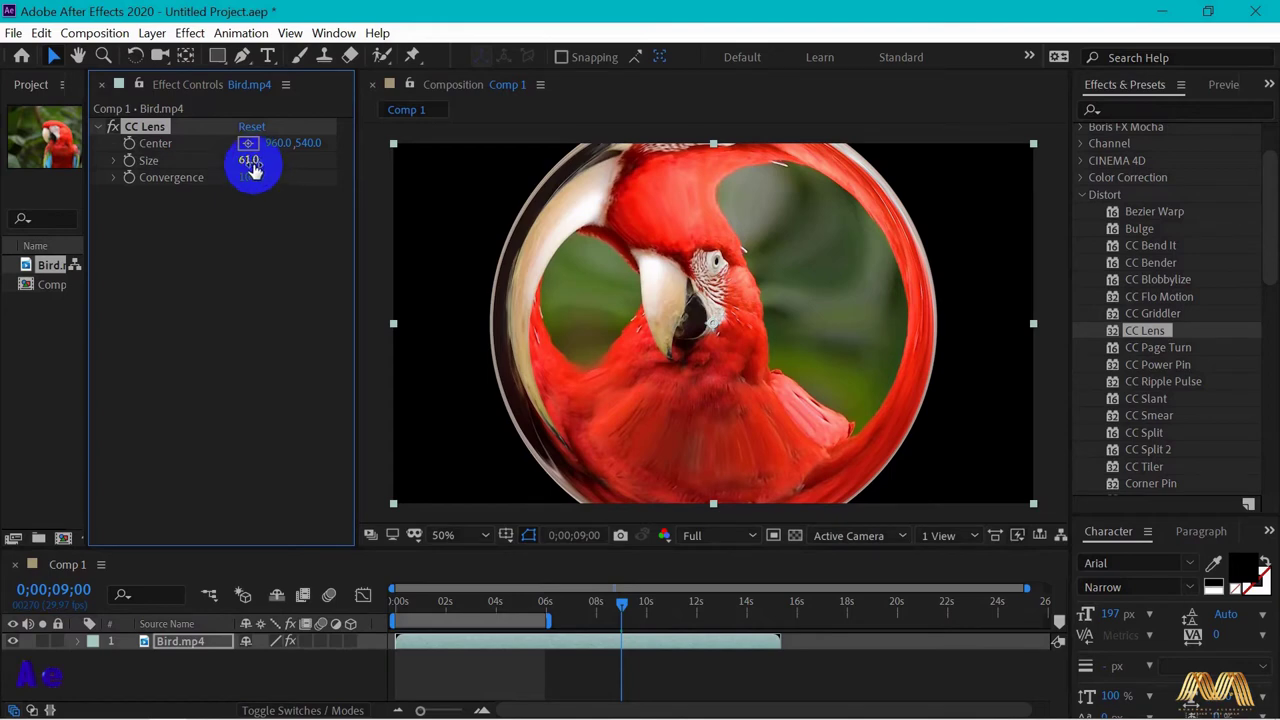
pyautogui.moveTo(246, 160); pyautogui.dragTo(180, 160)
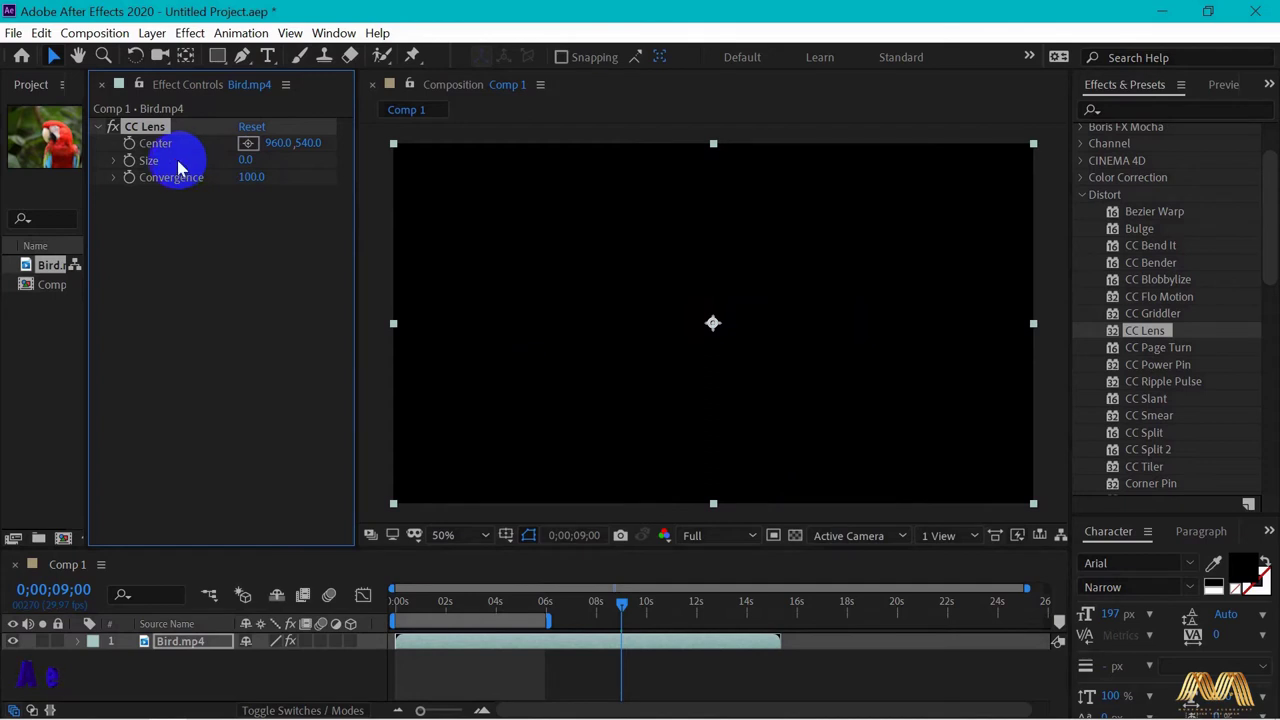
# - Keyframe lens Size at 0 at the start and enlarge it to 165 later
pyautogui.moveTo(627, 606); pyautogui.dragTo(371, 602)
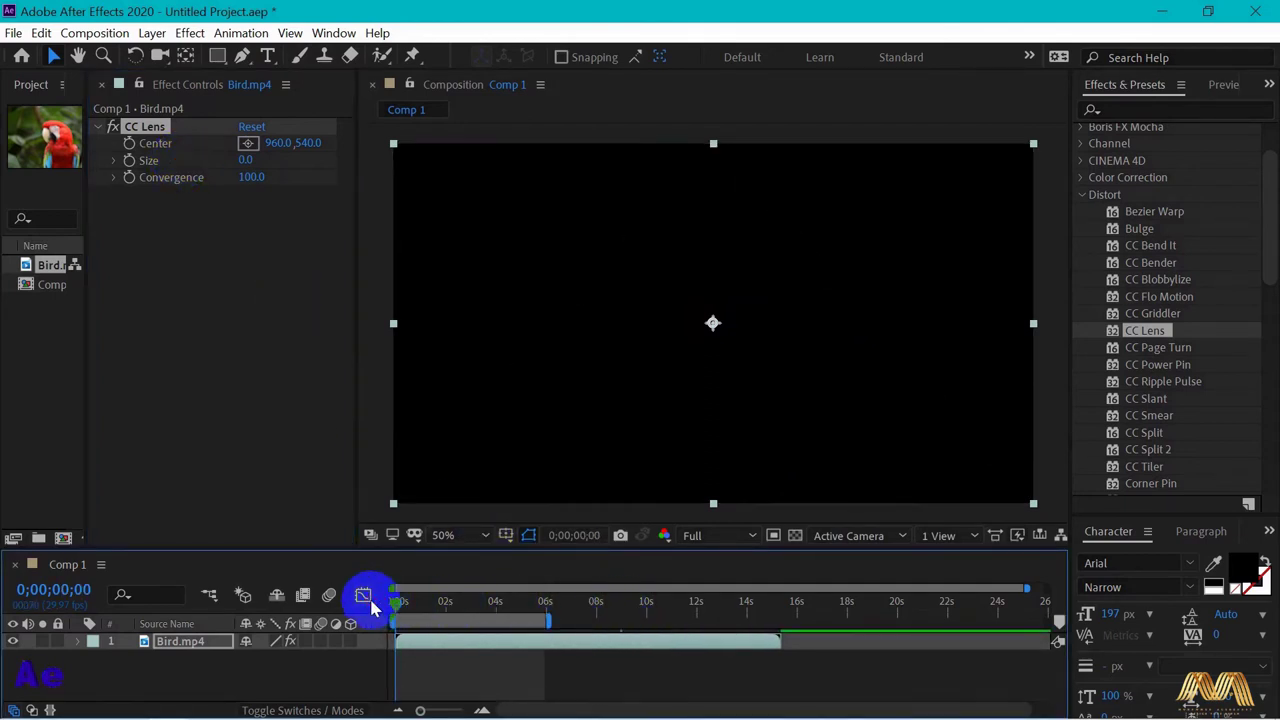
pyautogui.click(130, 163)
pyautogui.click(187, 645)
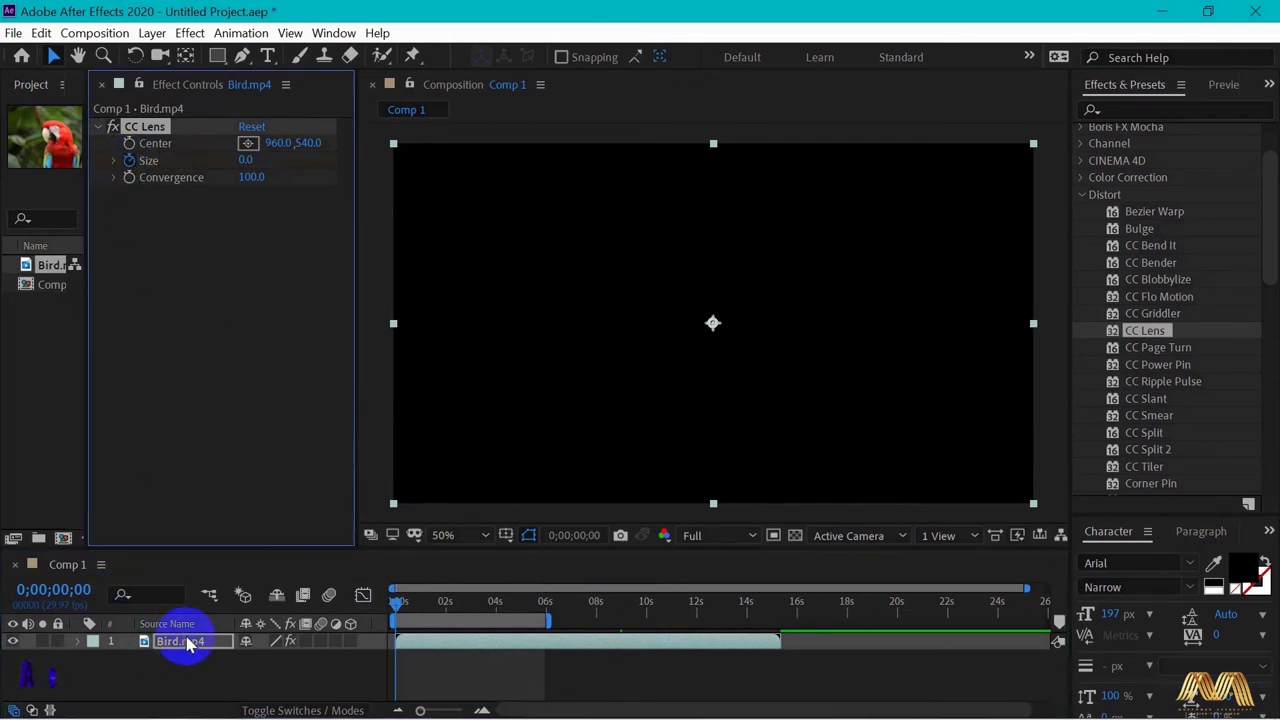
pyautogui.press('u')
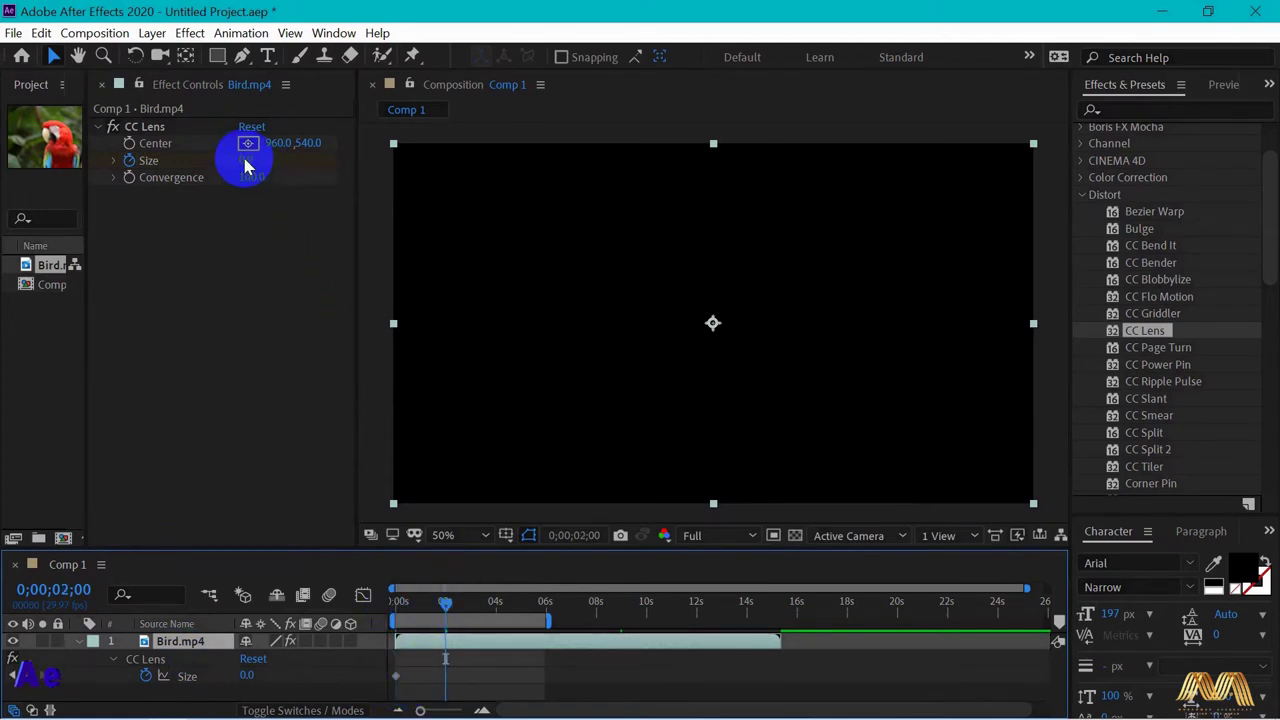
pyautogui.moveTo(245, 163); pyautogui.dragTo(412, 162)
# - Ease the Size keyframes' speed curve in the Graph Editor and preview from the first frame
pyautogui.click(396, 676)
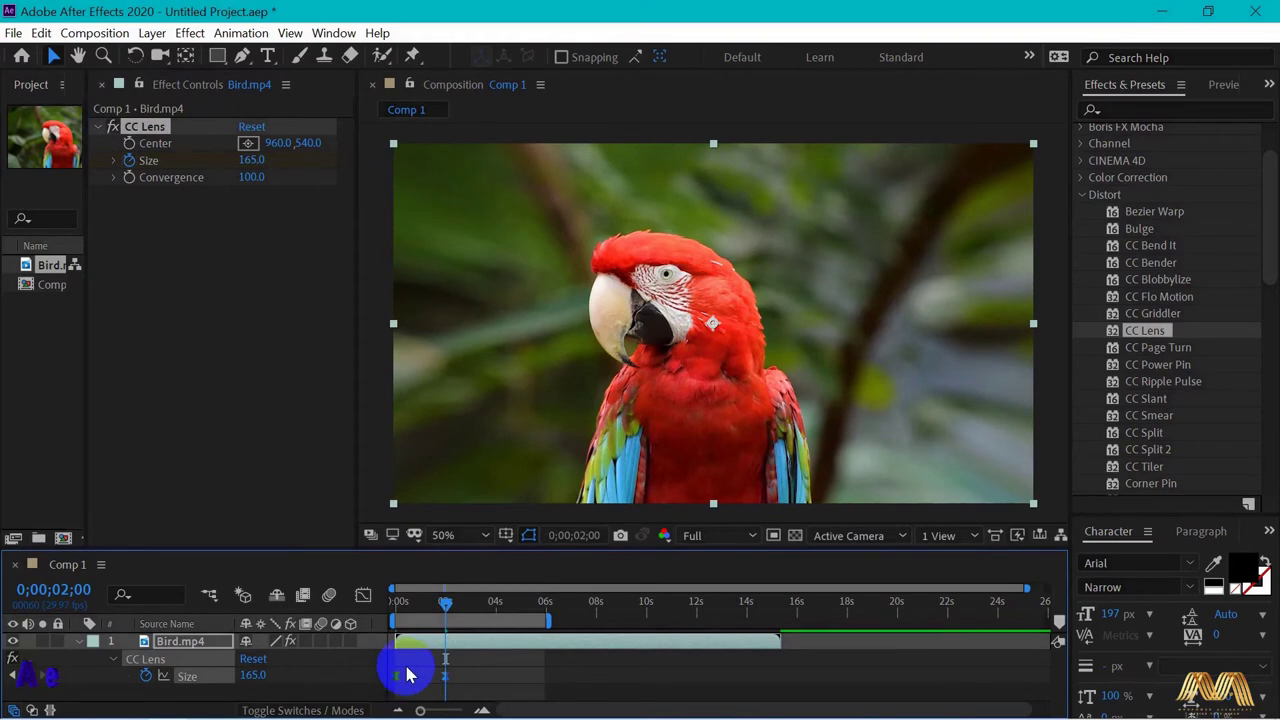
pyautogui.click(363, 595)
pyautogui.moveTo(474, 549); pyautogui.dragTo(474, 443)
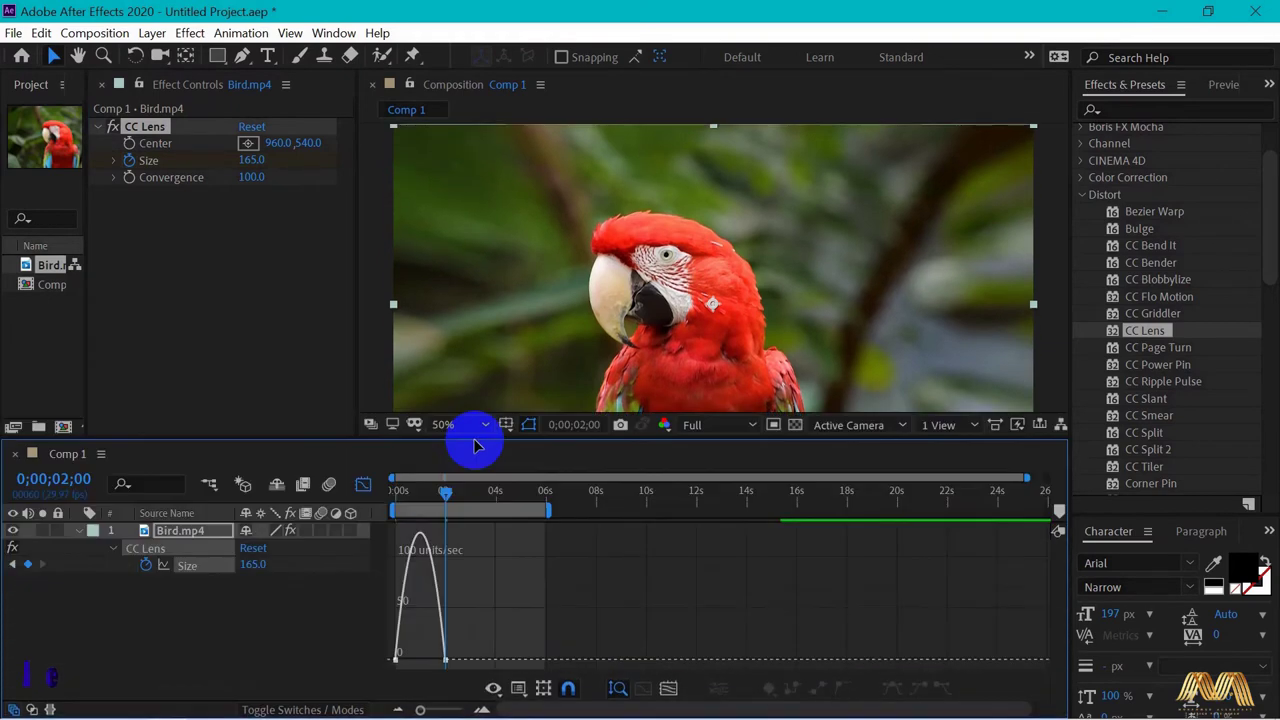
pyautogui.moveTo(446, 662); pyautogui.dragTo(417, 657)
pyautogui.moveTo(543, 443); pyautogui.dragTo(558, 538)
pyautogui.click(363, 577)
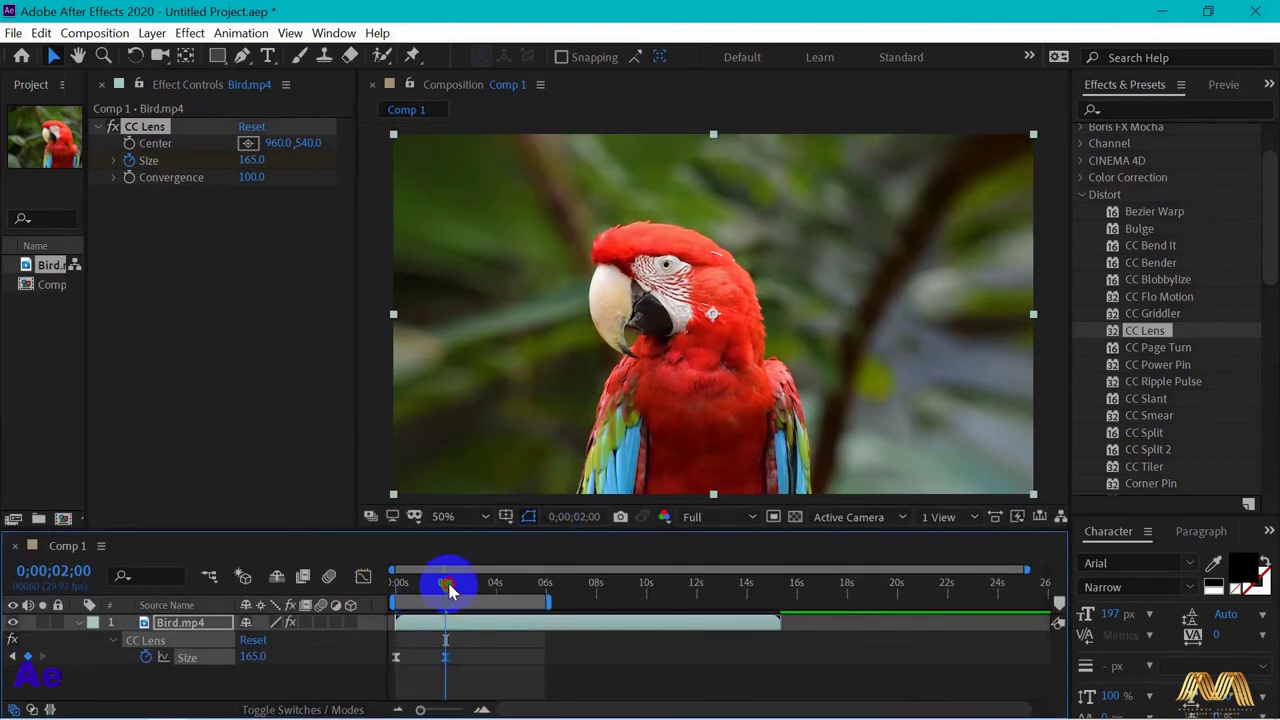
pyautogui.moveTo(449, 590); pyautogui.dragTo(366, 580)
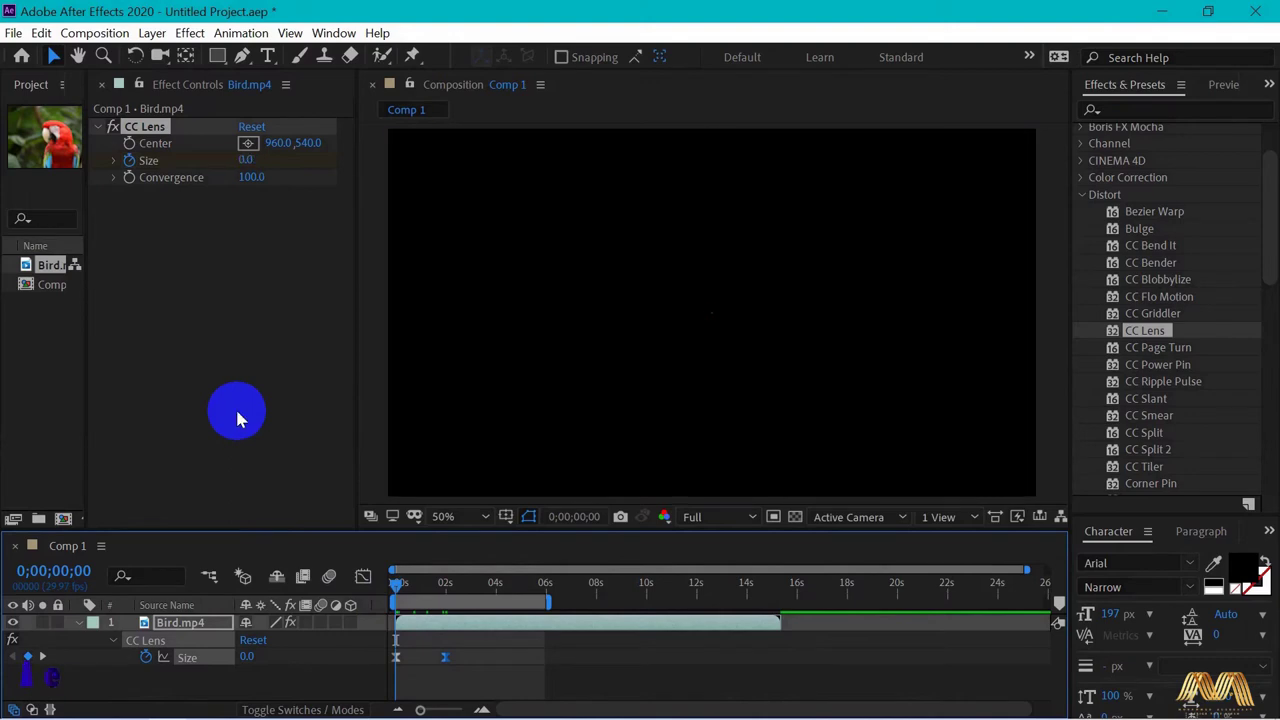
pyautogui.press('space')
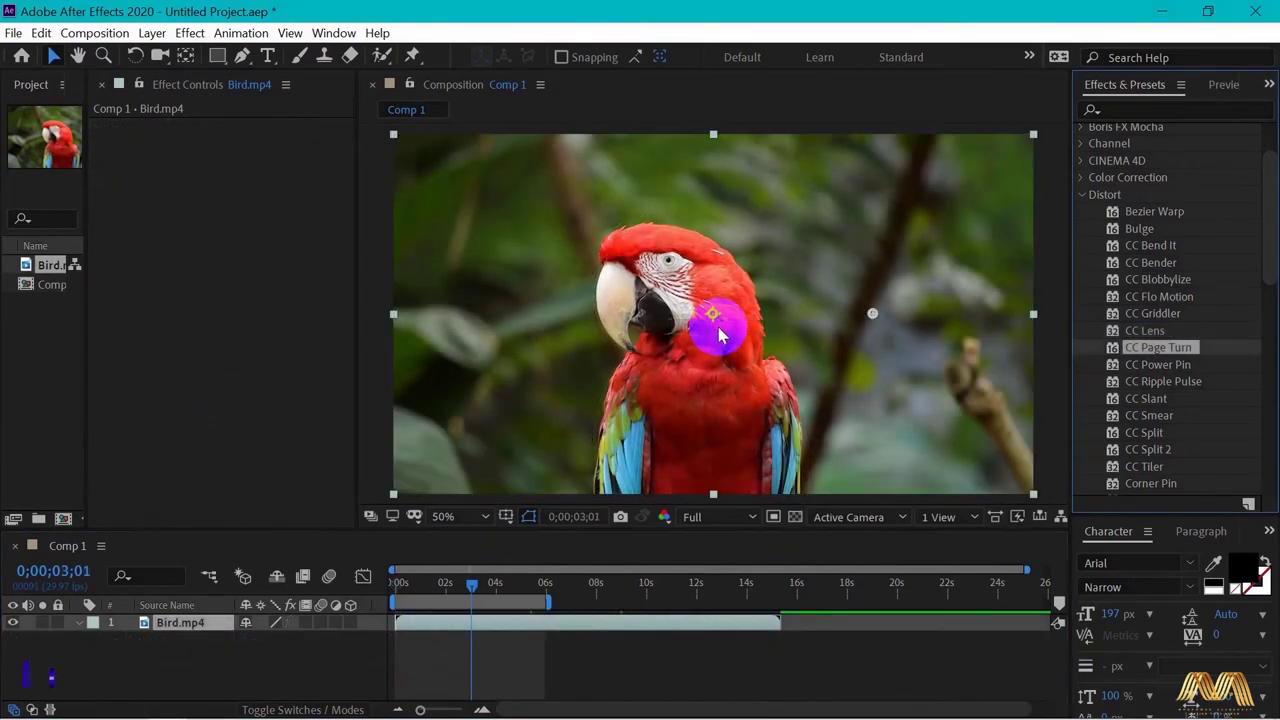
# - Apply CC Page Turn to Bird.mp4 and set the fold to start from the top-left corner
pyautogui.moveTo(718, 335); pyautogui.dragTo(722, 334)
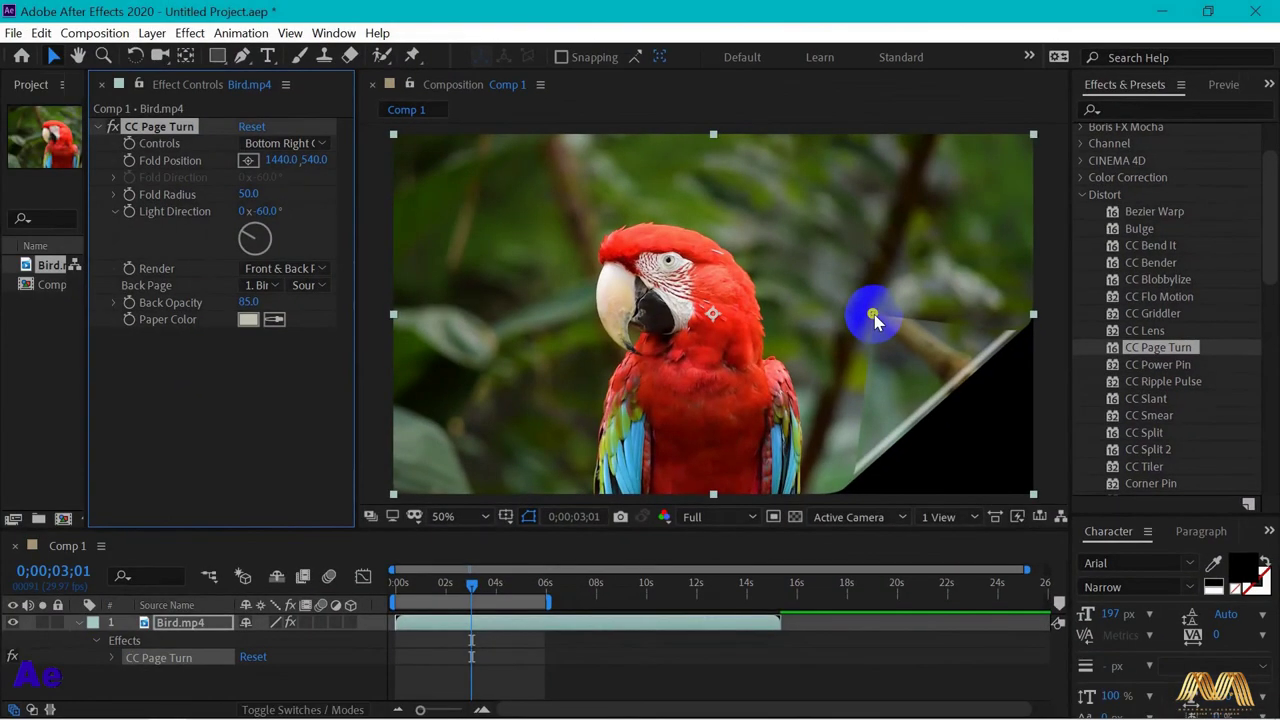
pyautogui.moveTo(874, 314); pyautogui.dragTo(1036, 501)
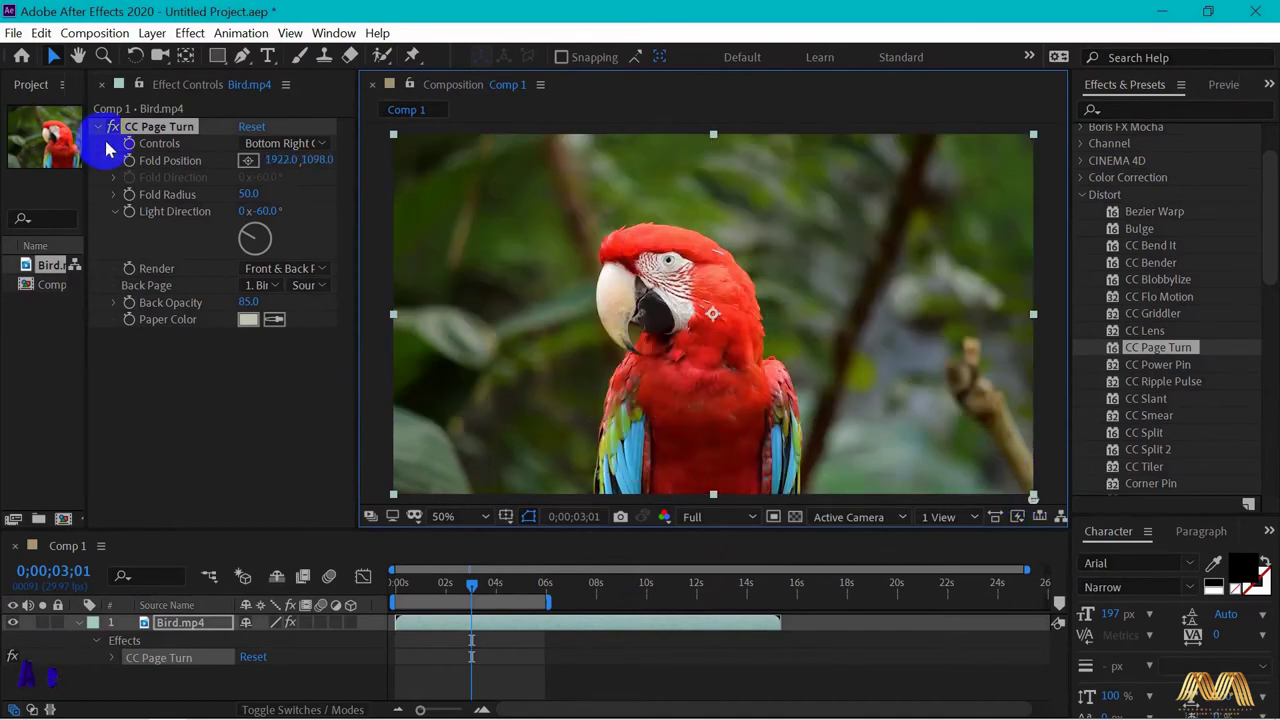
pyautogui.click(252, 160)
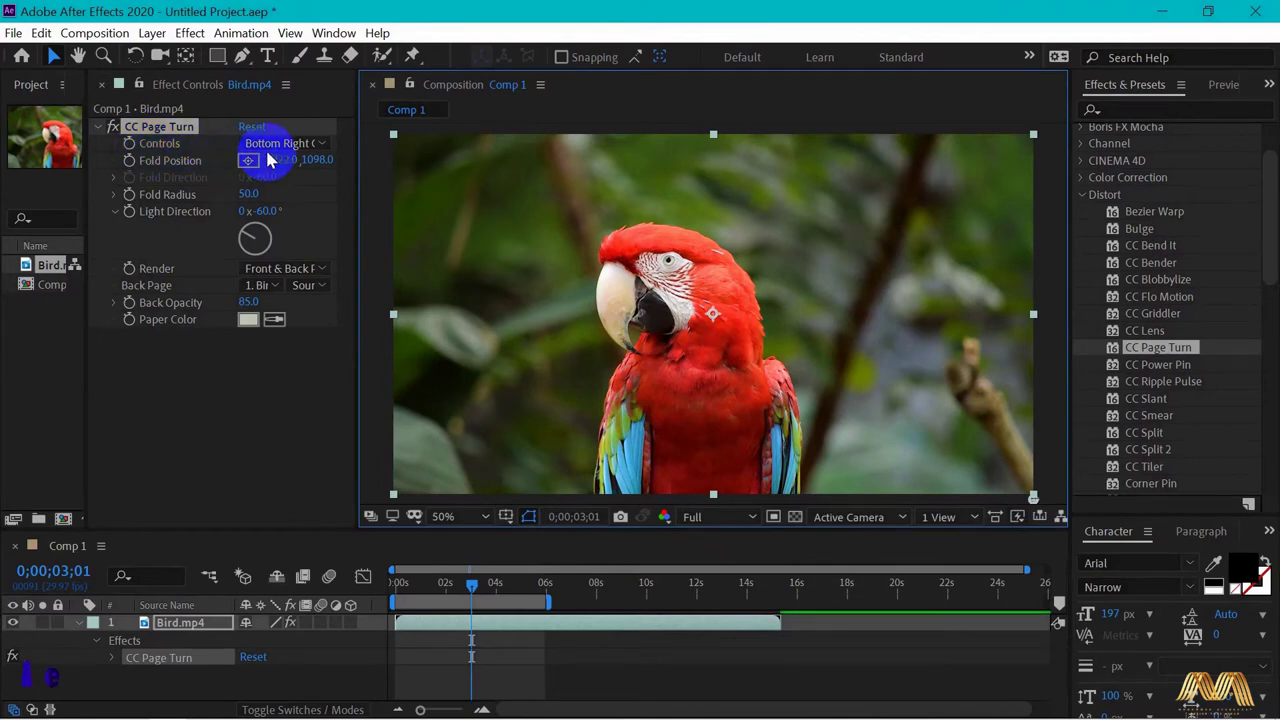
pyautogui.click(320, 145)
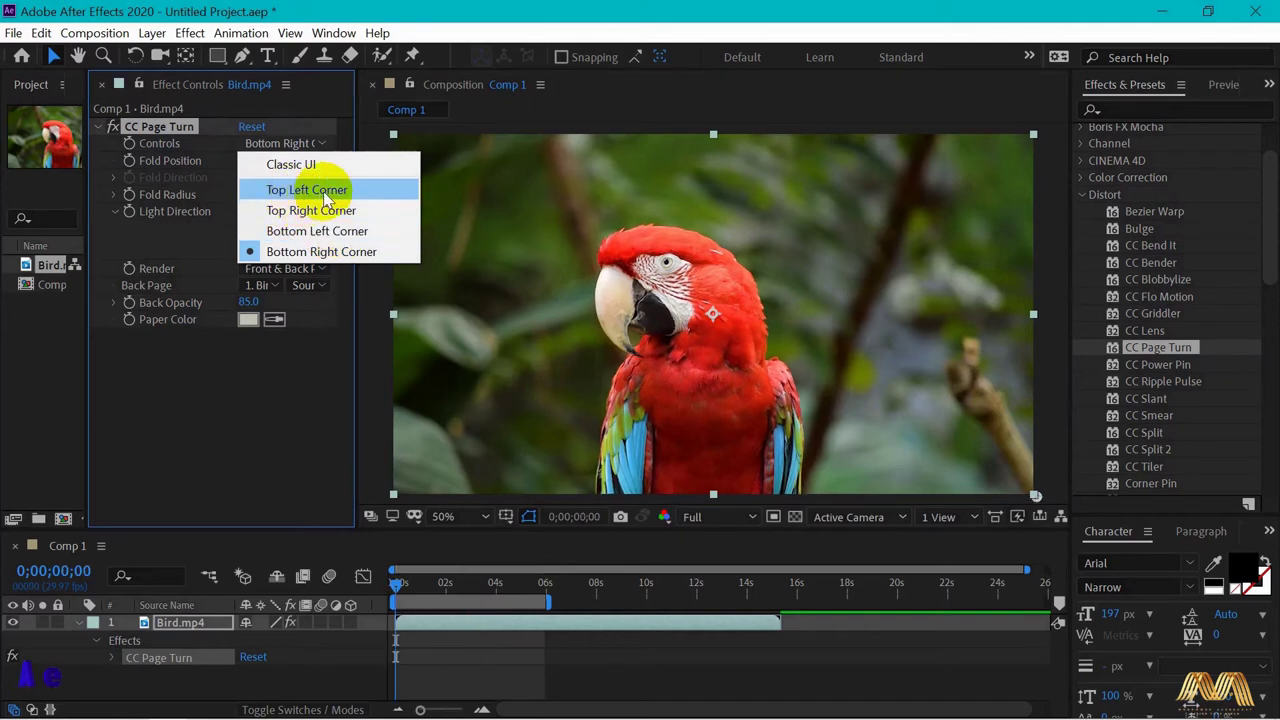
pyautogui.click(309, 190)
pyautogui.press('Home')
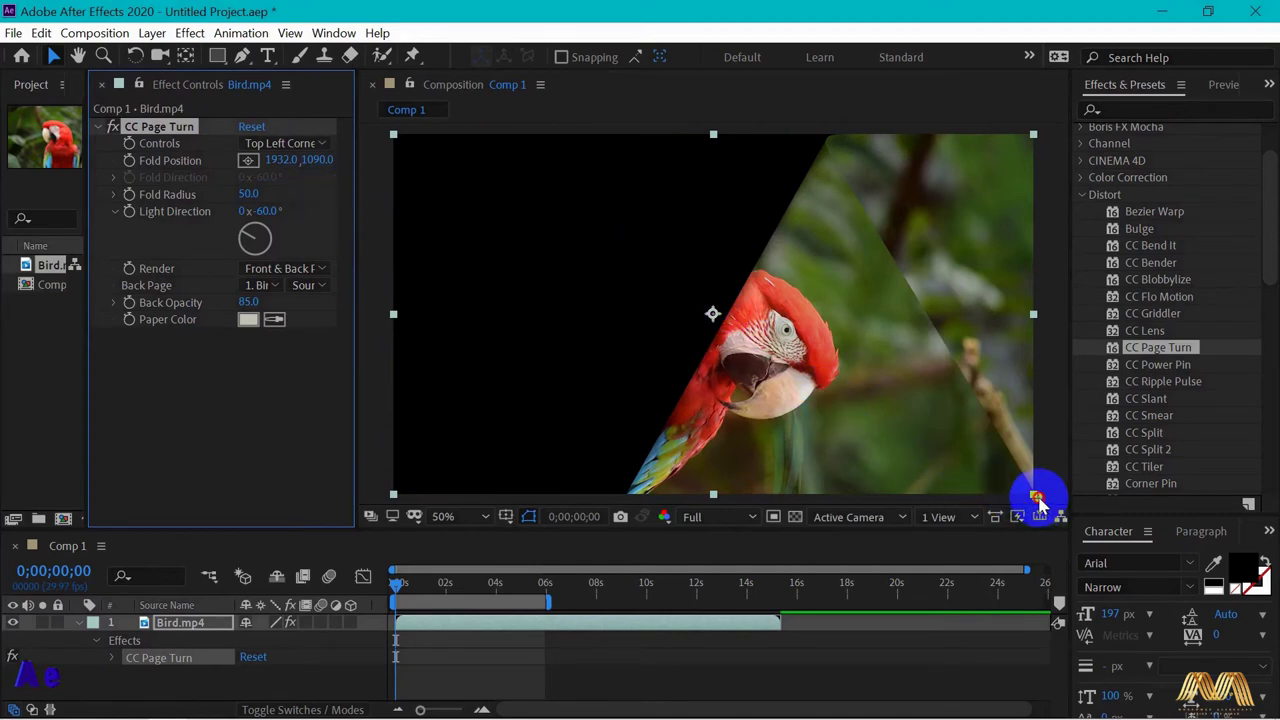
pyautogui.moveTo(1038, 500); pyautogui.dragTo(472, 261)
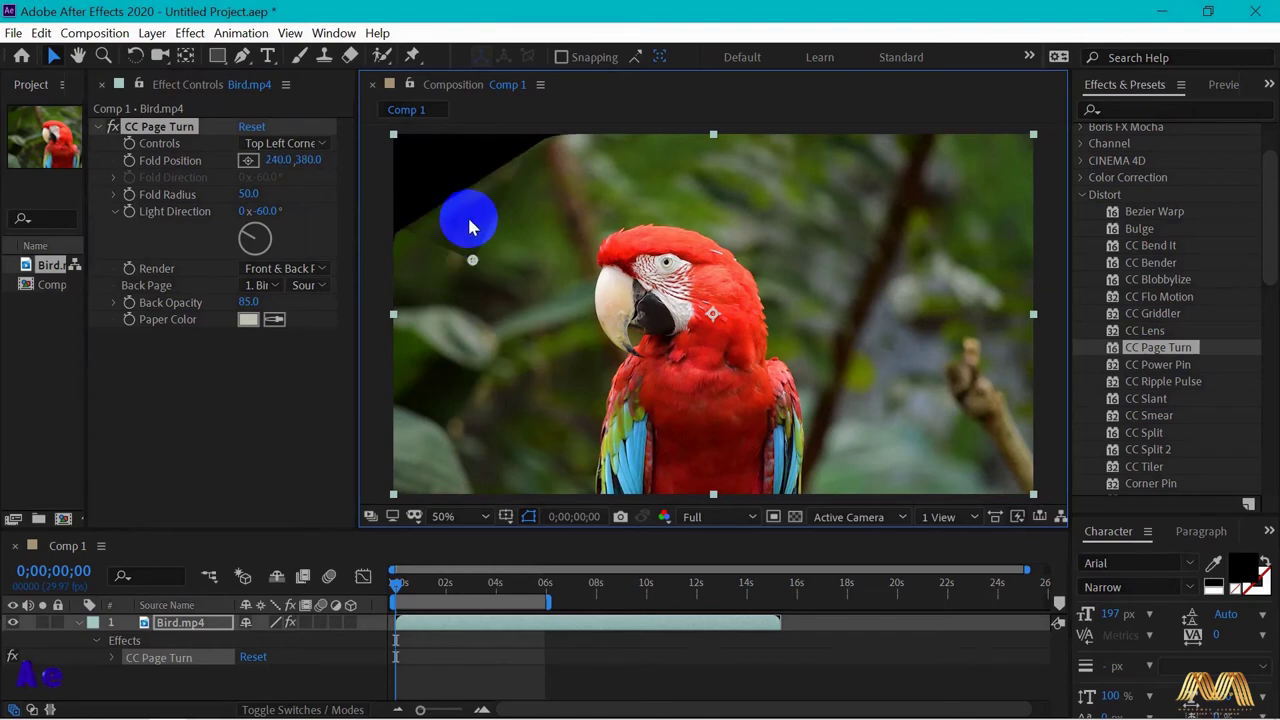
# - Enlarge the fold radius, change light direction, set Back Opacity to 100, and place the fold point top-left
pyautogui.moveTo(250, 194); pyautogui.dragTo(470, 195)
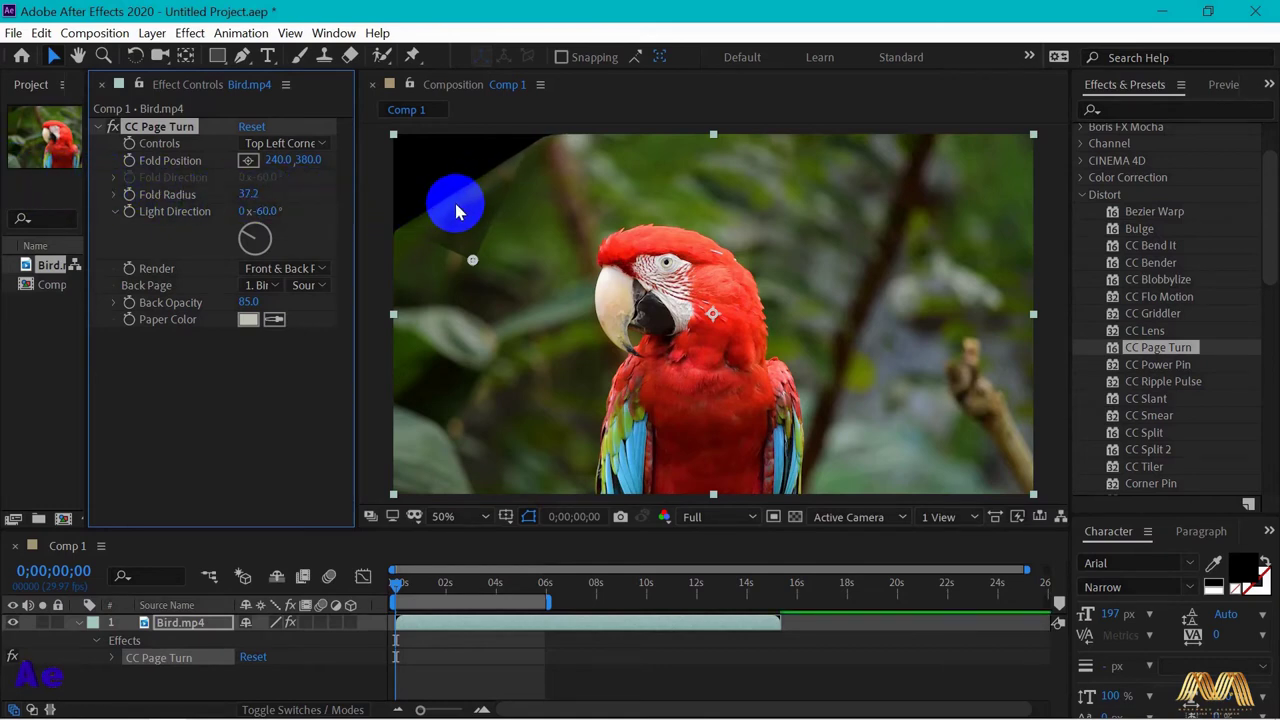
pyautogui.moveTo(257, 223)
pyautogui.mouseDown()
pyautogui.moveTo(200, 229)
pyautogui.moveTo(226, 238)
pyautogui.moveTo(429, 209)
pyautogui.moveTo(263, 234)
pyautogui.moveTo(157, 318)
pyautogui.mouseUp()
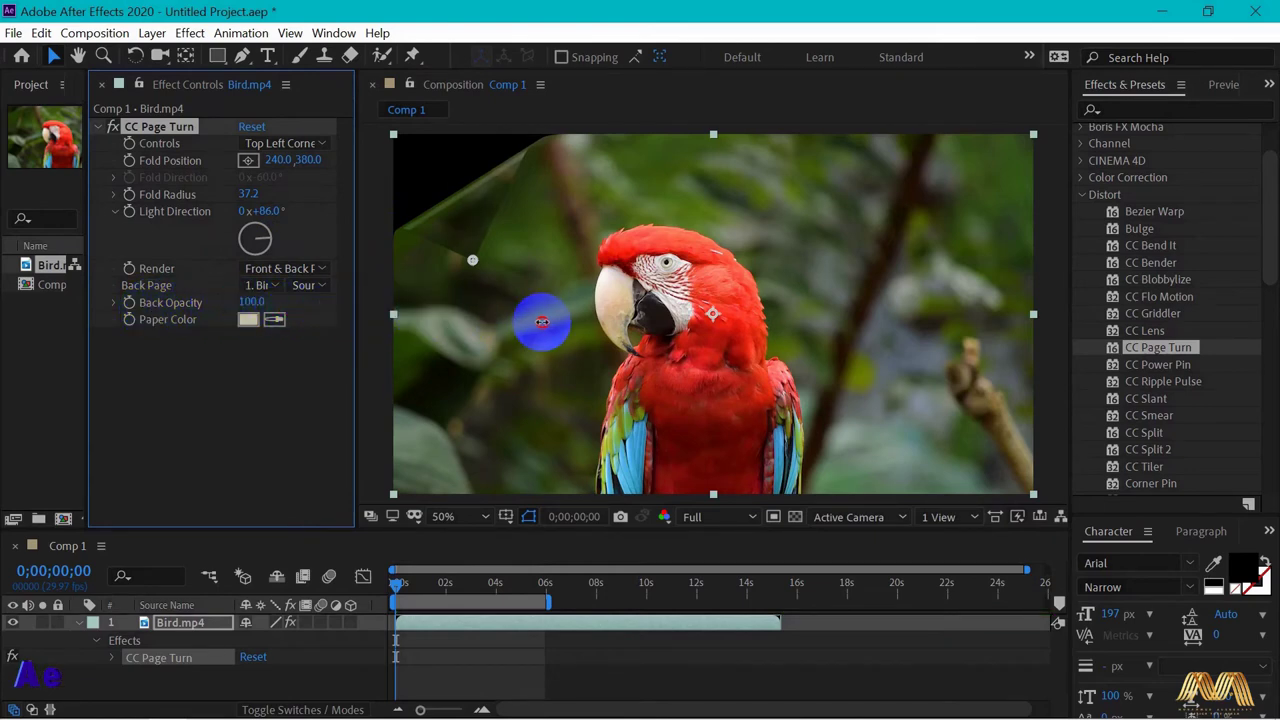
pyautogui.moveTo(240, 304); pyautogui.dragTo(288, 309)
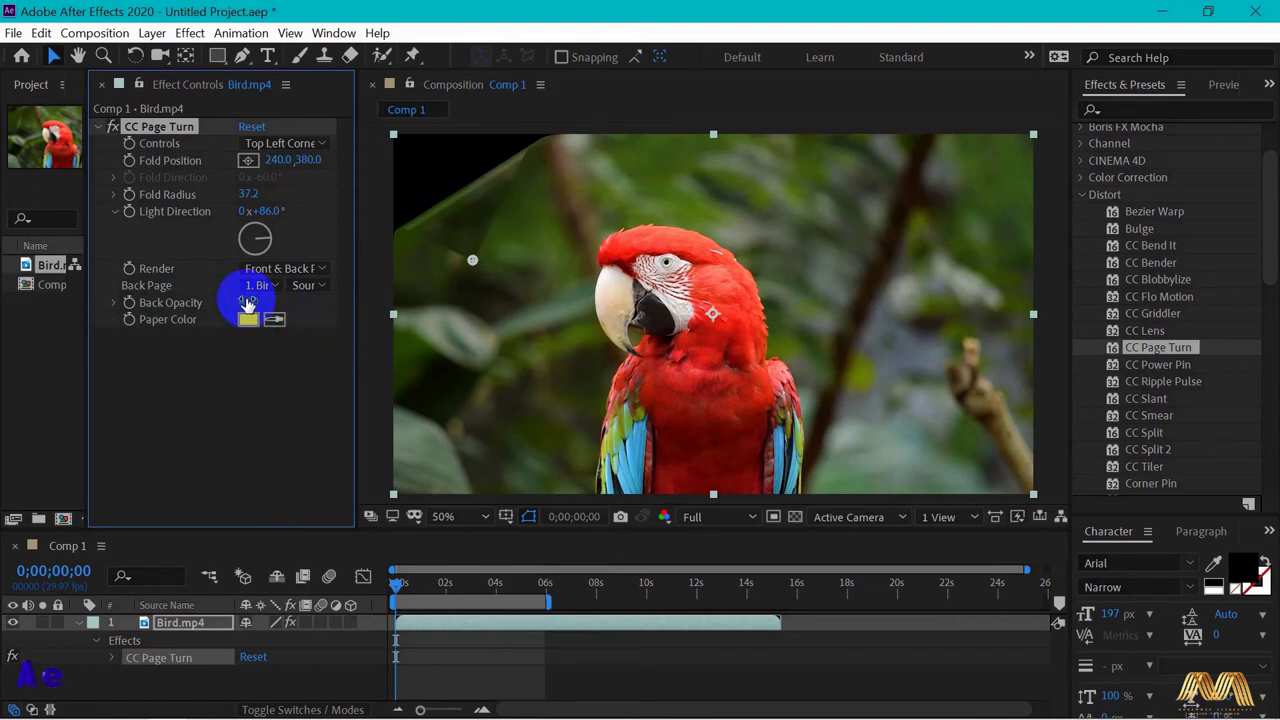
pyautogui.moveTo(247, 305); pyautogui.dragTo(278, 302)
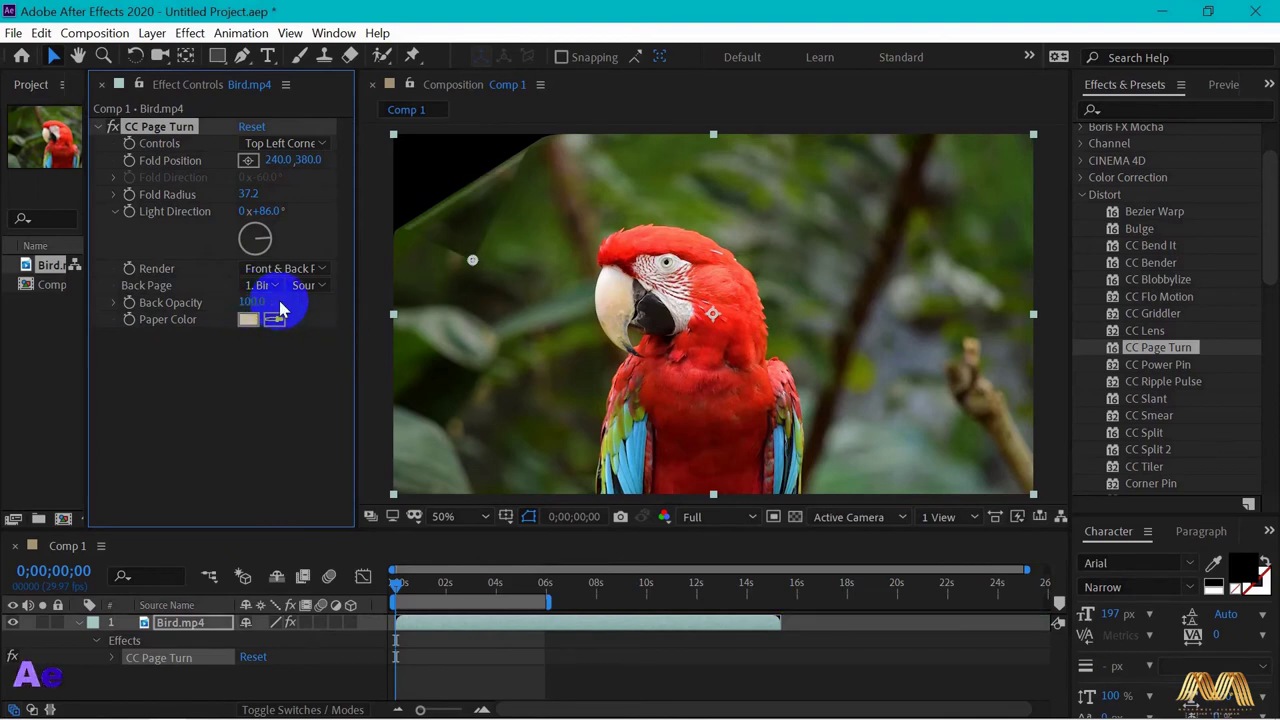
pyautogui.moveTo(472, 260); pyautogui.dragTo(395, 132)
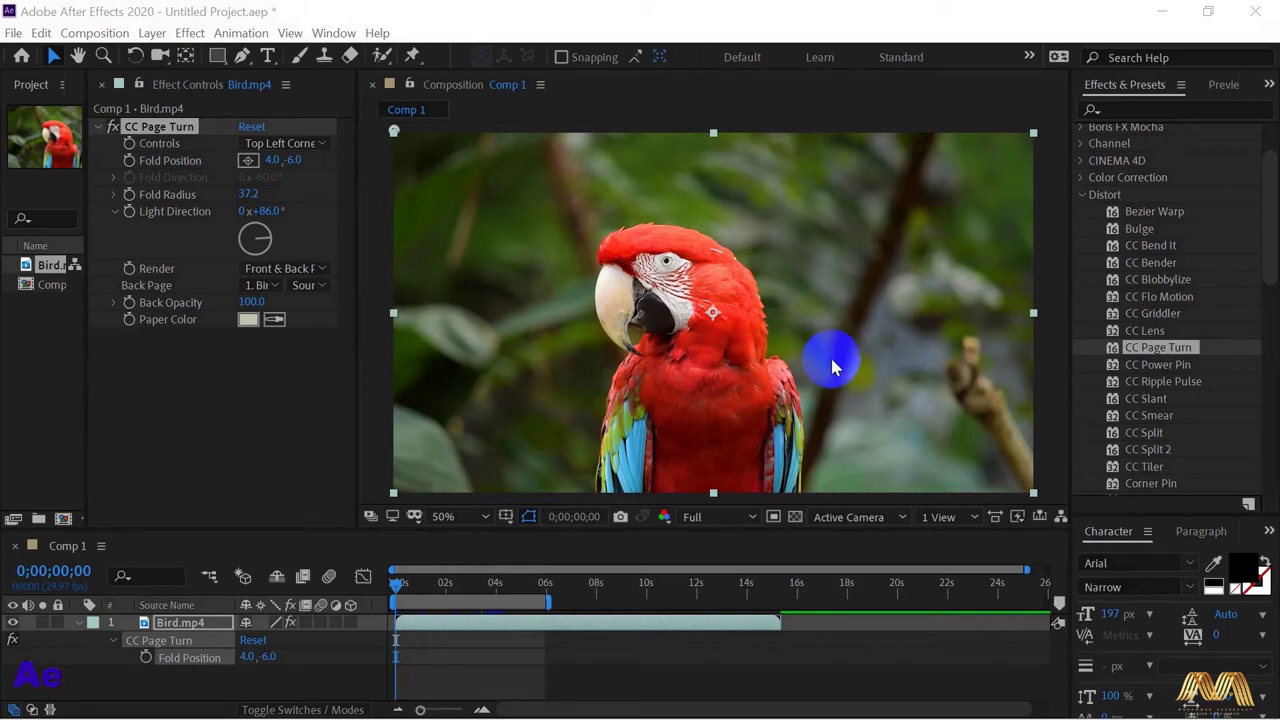
# - Keyframe Fold Position, then at about two seconds push the fold point far past the lower right
pyautogui.click(129, 161)
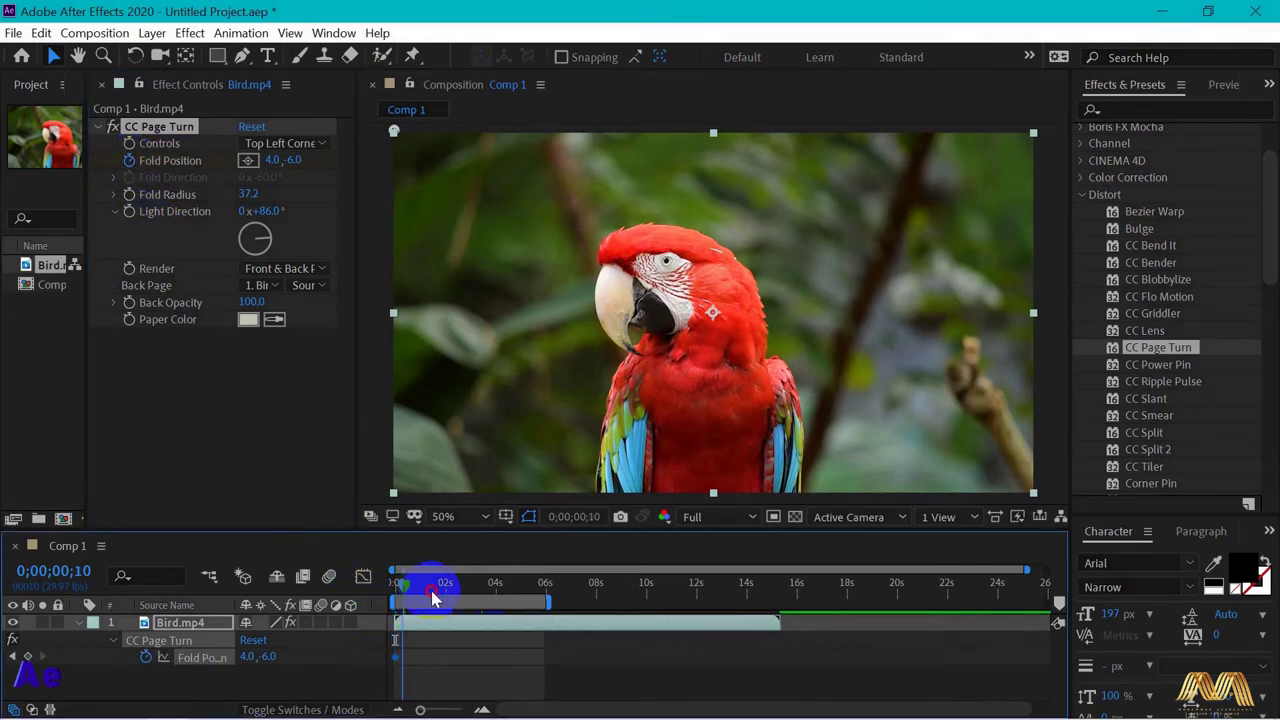
pyautogui.moveTo(428, 591); pyautogui.dragTo(453, 598)
pyautogui.click(643, 343)
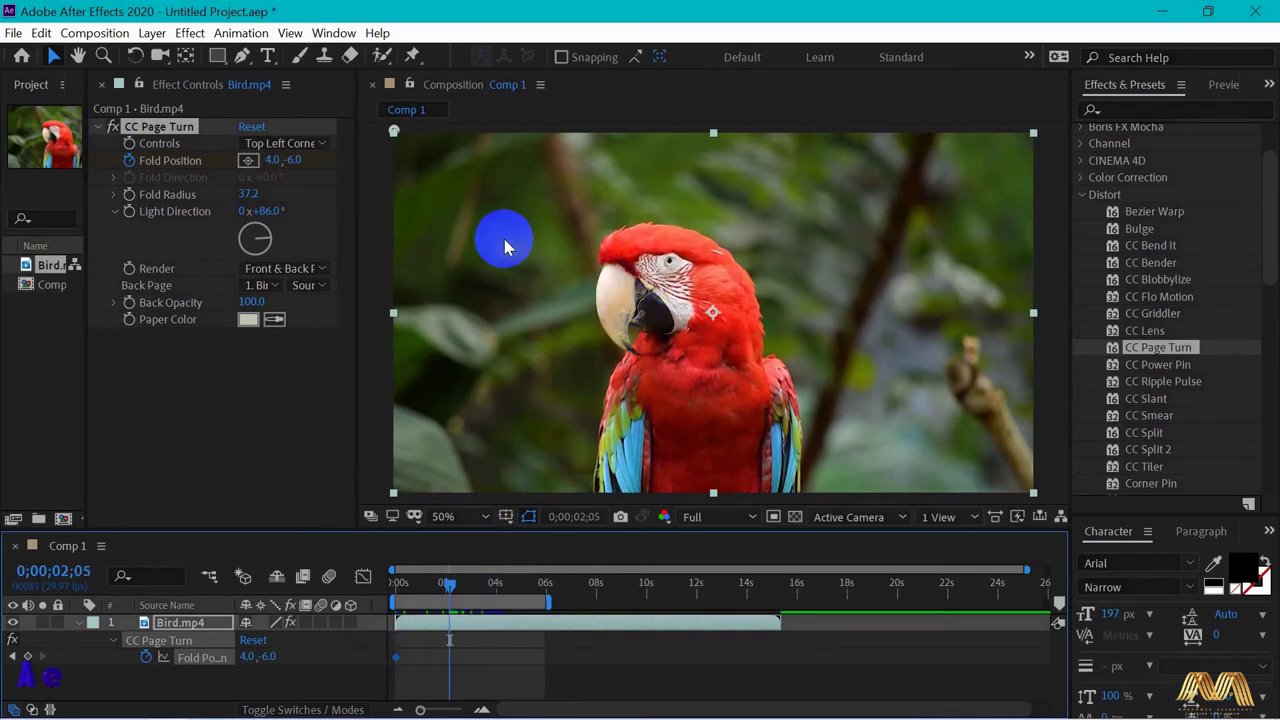
pyautogui.press(',')
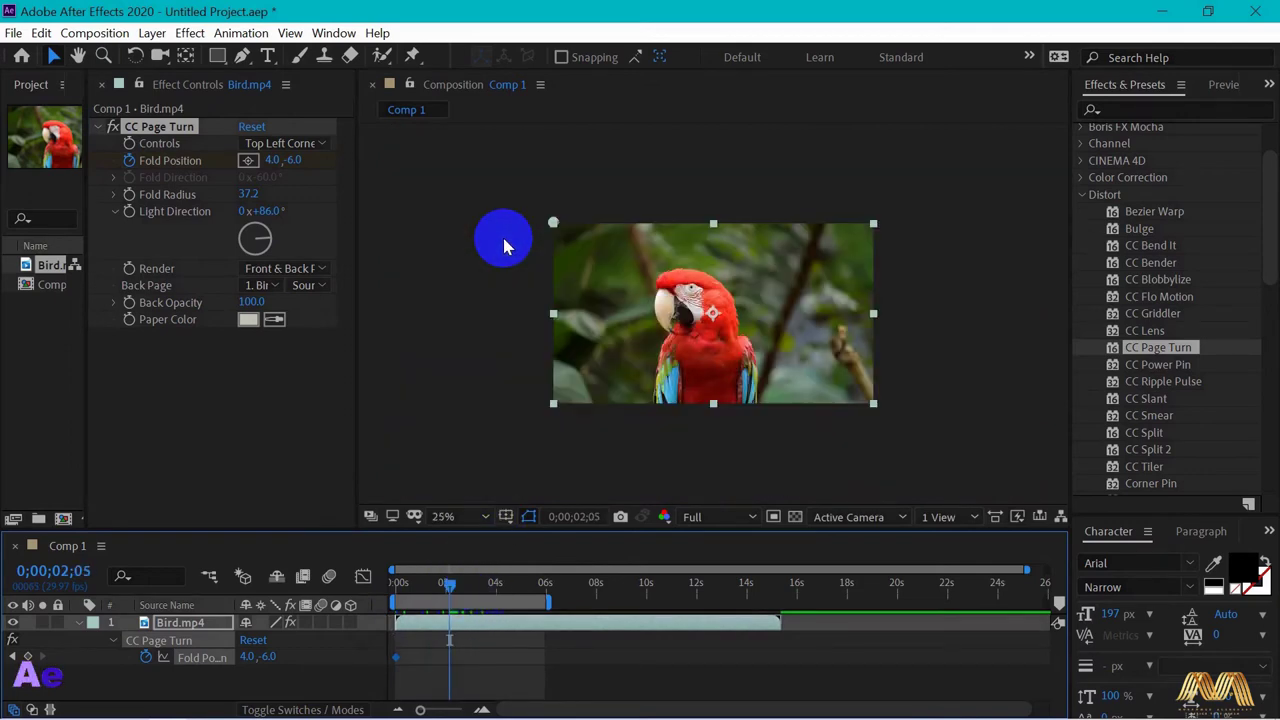
pyautogui.press(',')
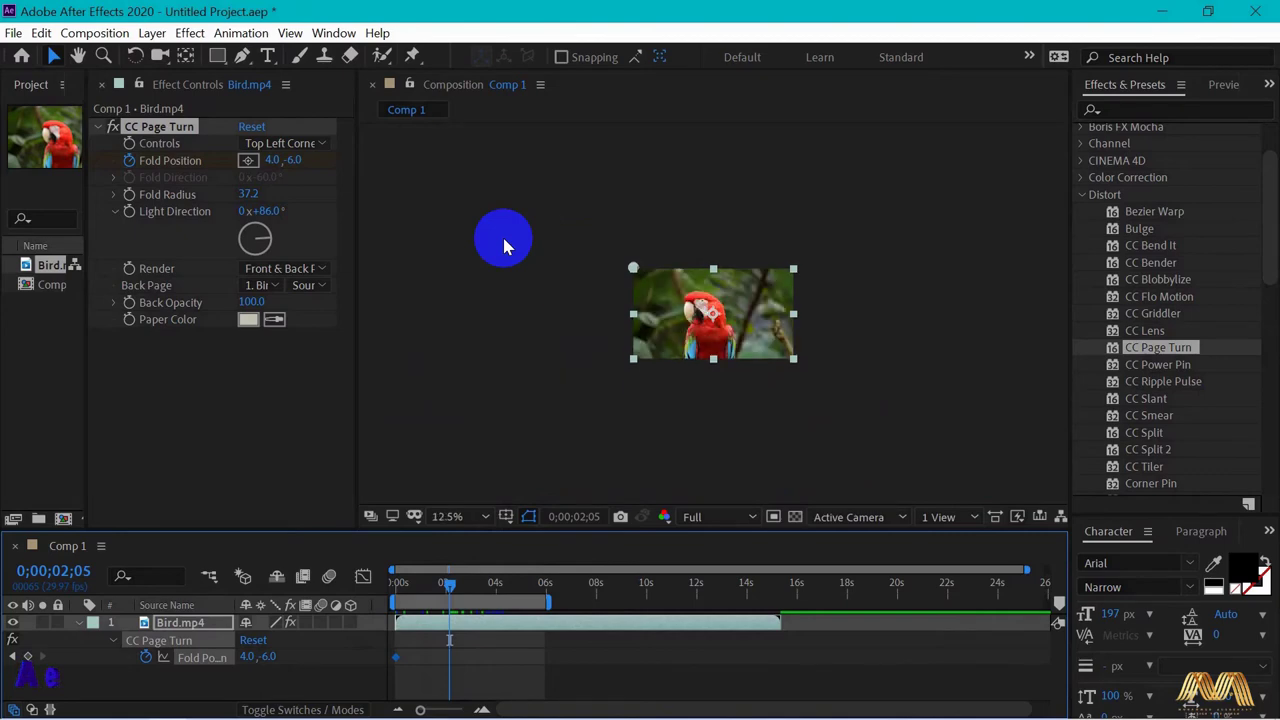
pyautogui.press('h')
pyautogui.moveTo(675, 318); pyautogui.dragTo(468, 185)
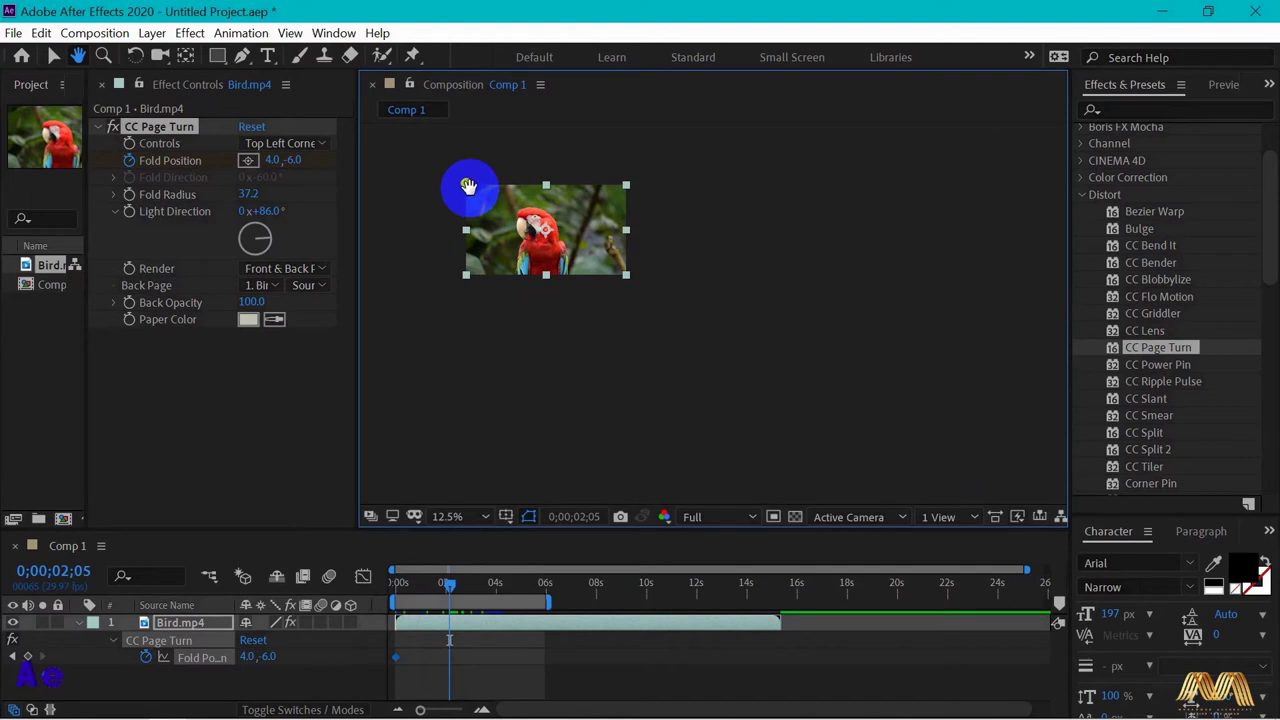
pyautogui.press('v')
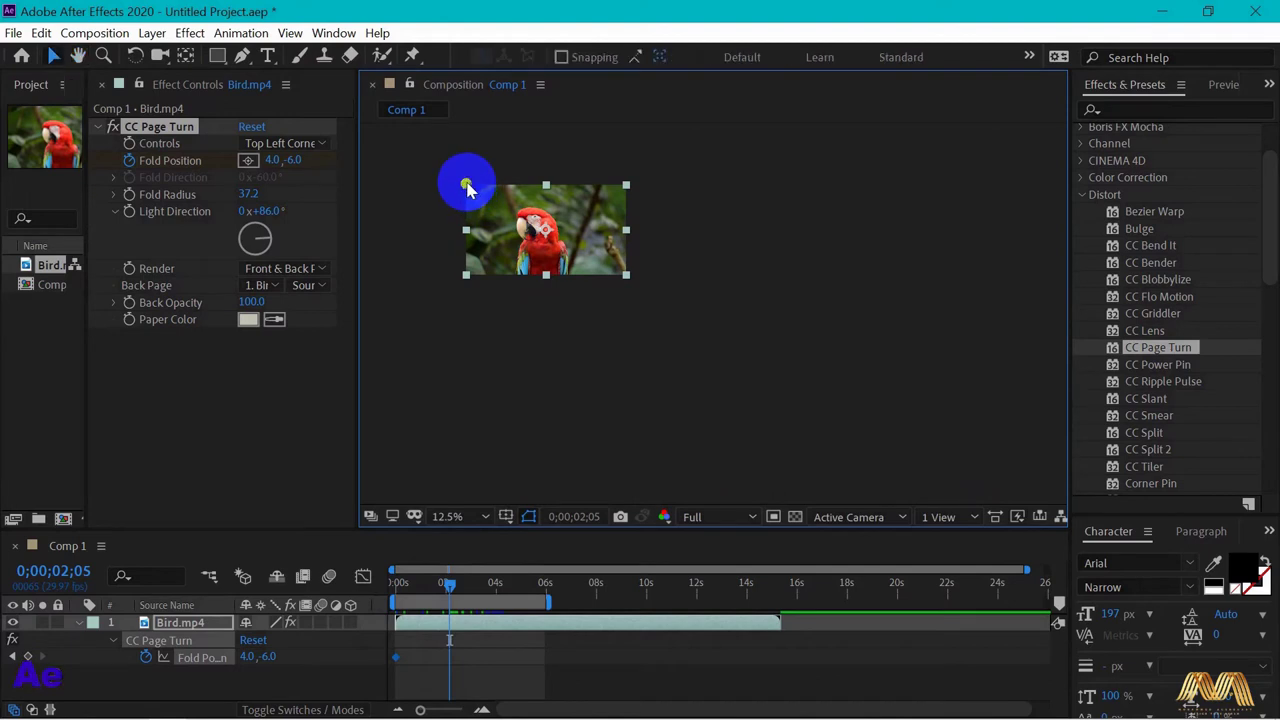
pyautogui.moveTo(467, 187); pyautogui.dragTo(770, 347)
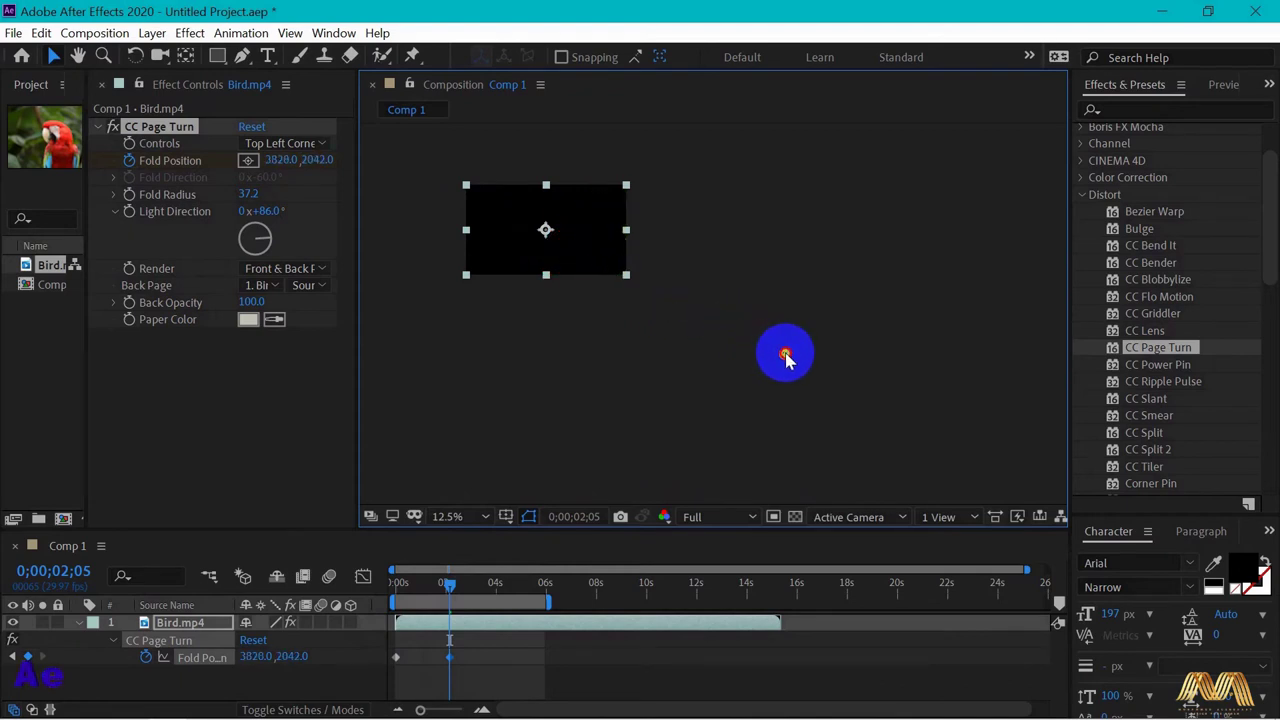
# - Select both Fold Position keyframes, fit the composition in view, and preview from the start
pyautogui.click(452, 658)
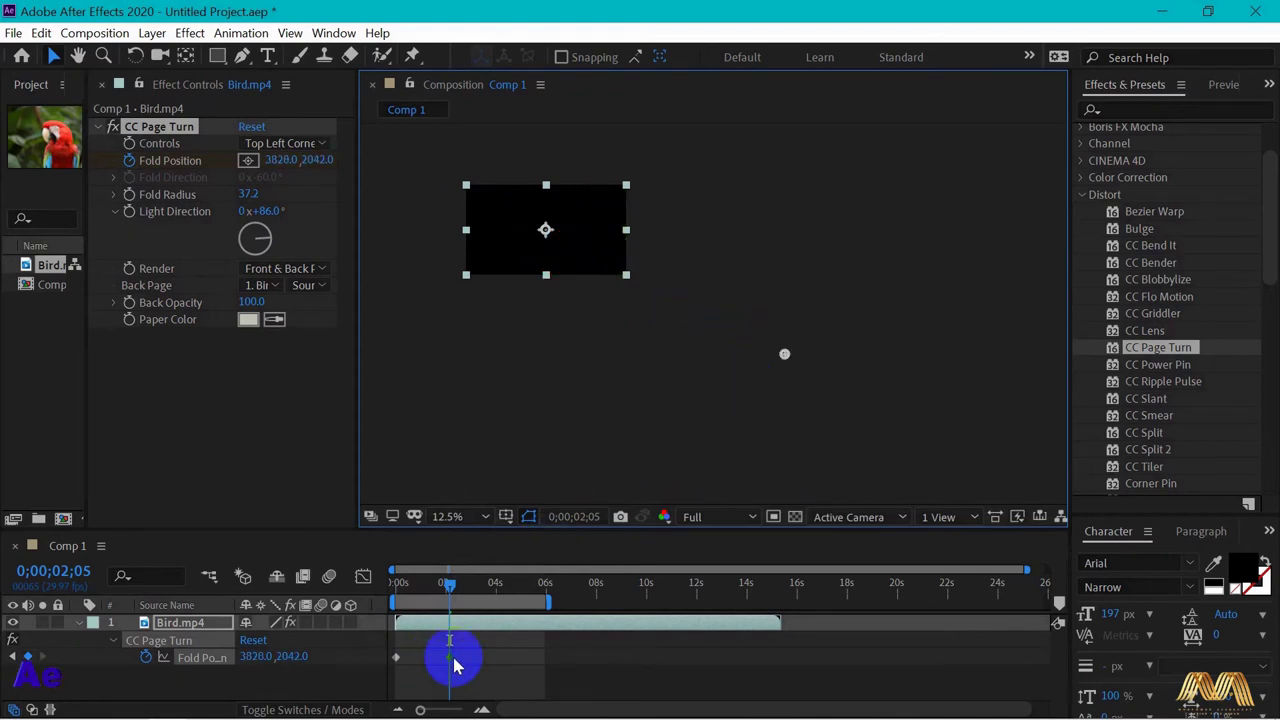
pyautogui.moveTo(458, 665); pyautogui.dragTo(357, 594)
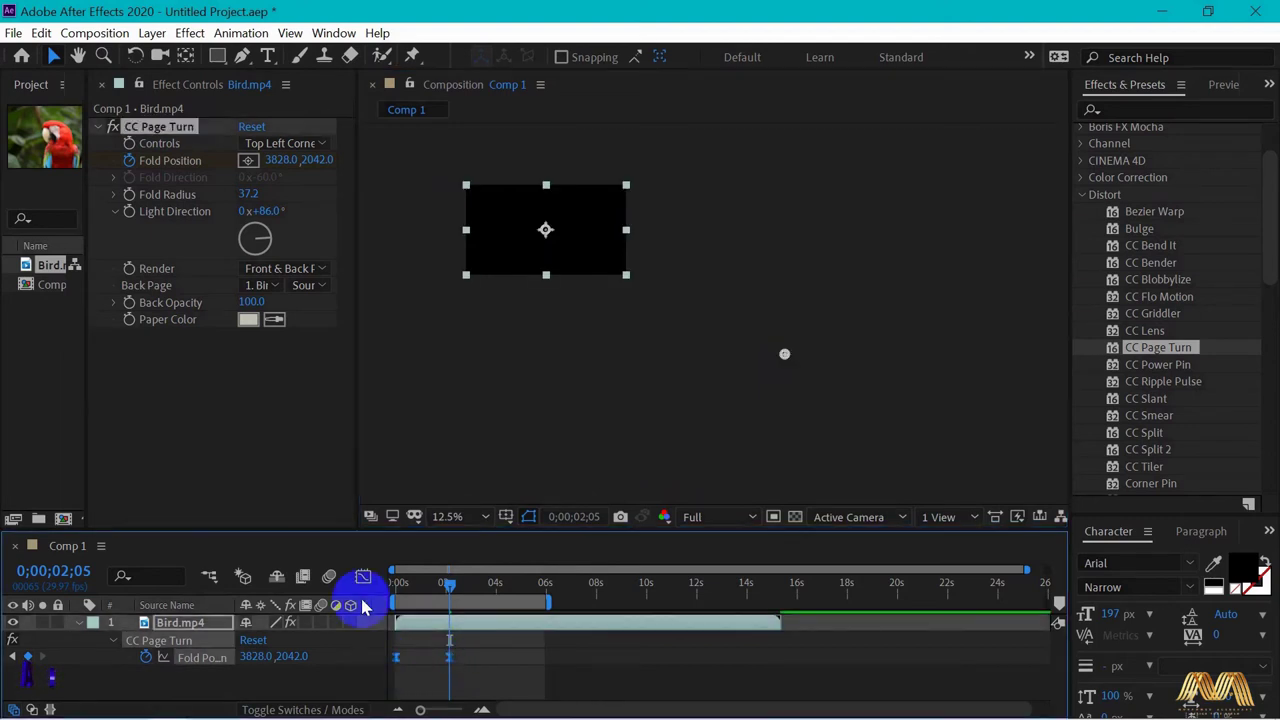
pyautogui.click(486, 516)
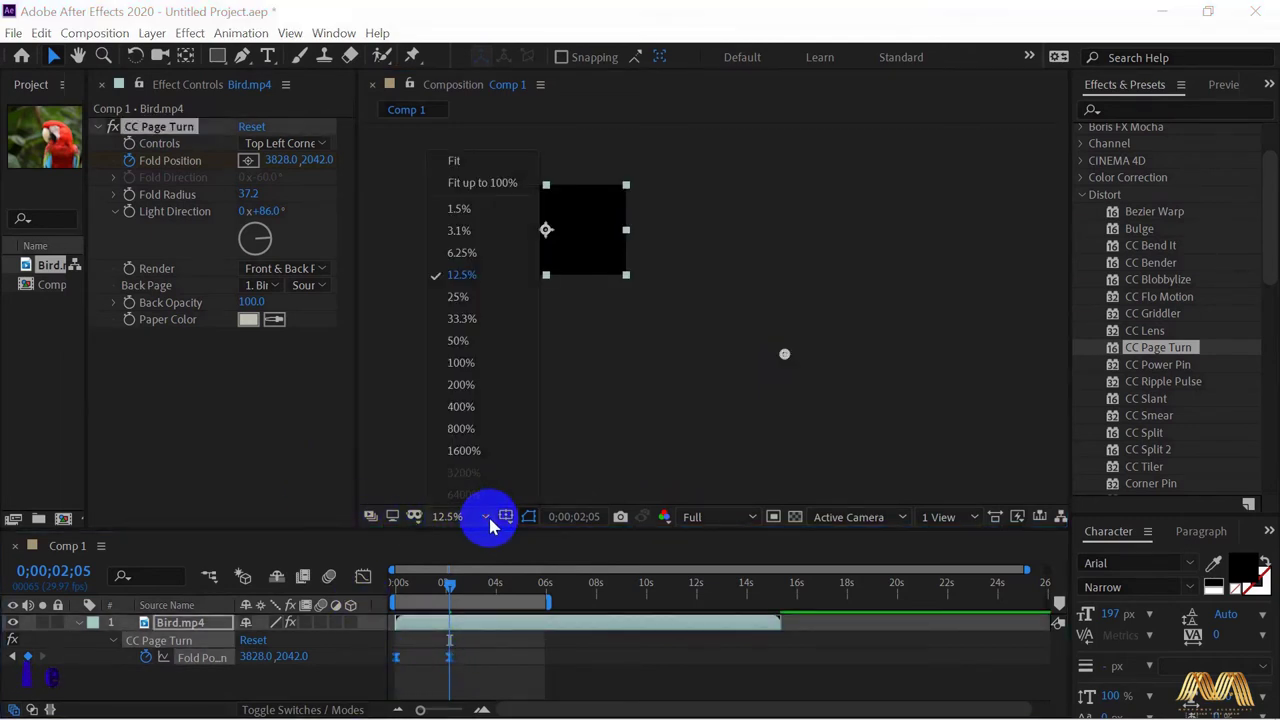
pyautogui.click(474, 163)
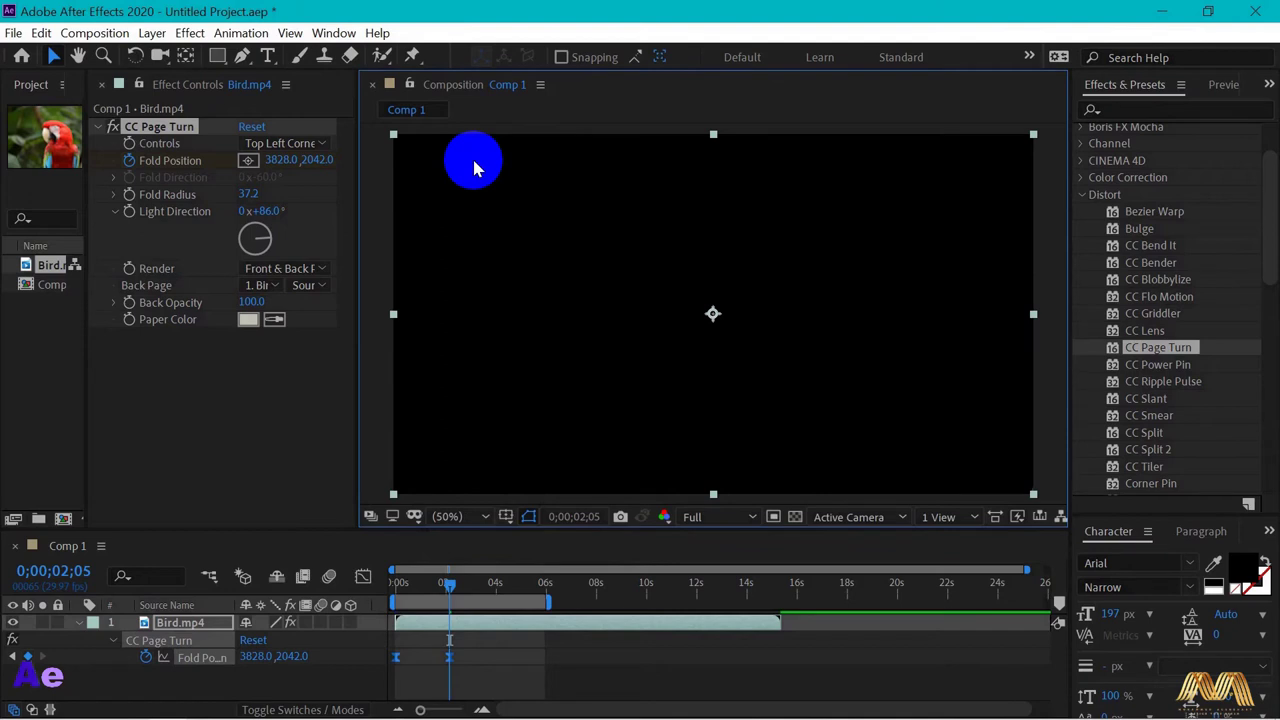
pyautogui.moveTo(452, 592); pyautogui.dragTo(389, 586)
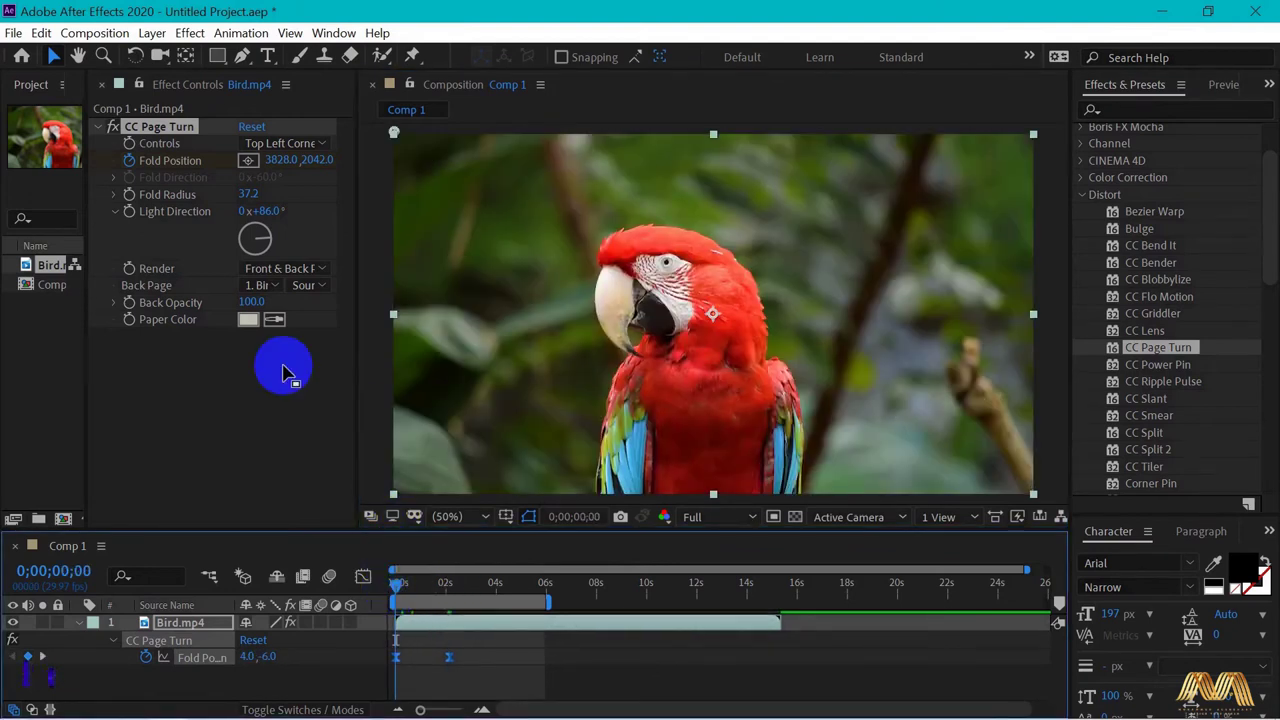
pyautogui.press('space')
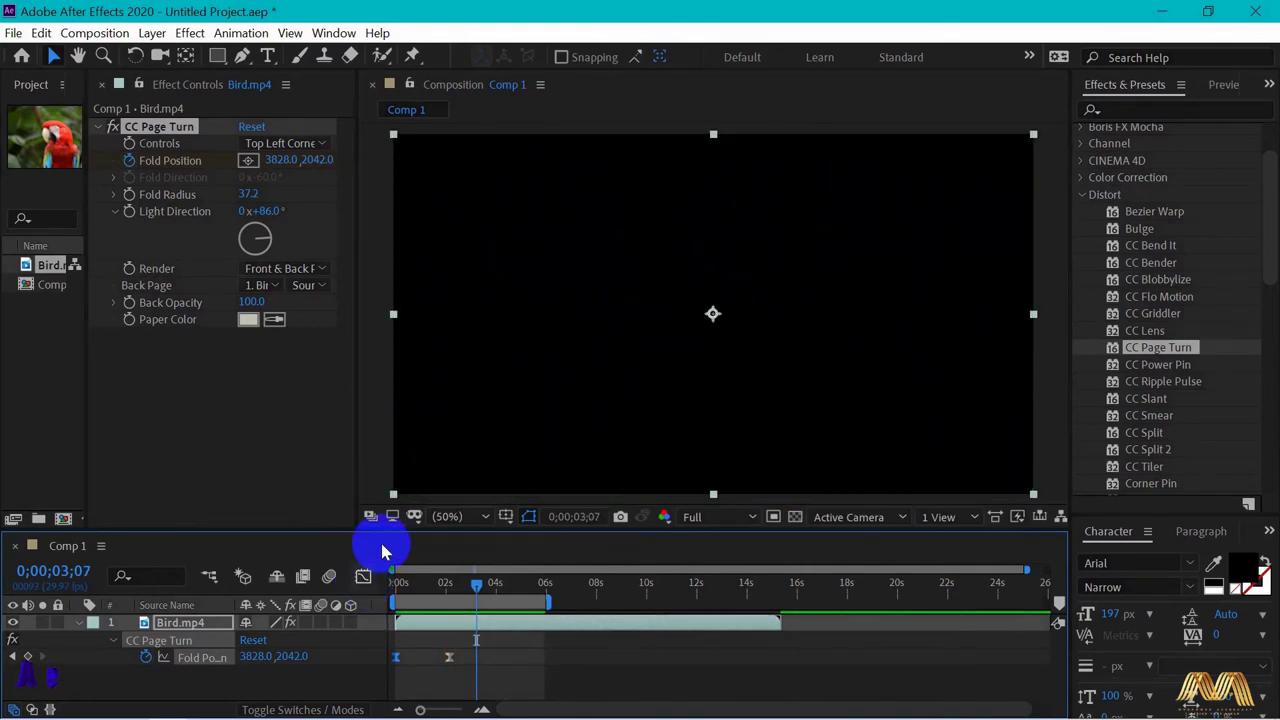
# - Remove CC Page Turn from Bird.mp4 and return the playhead to the start
pyautogui.click(390, 588)
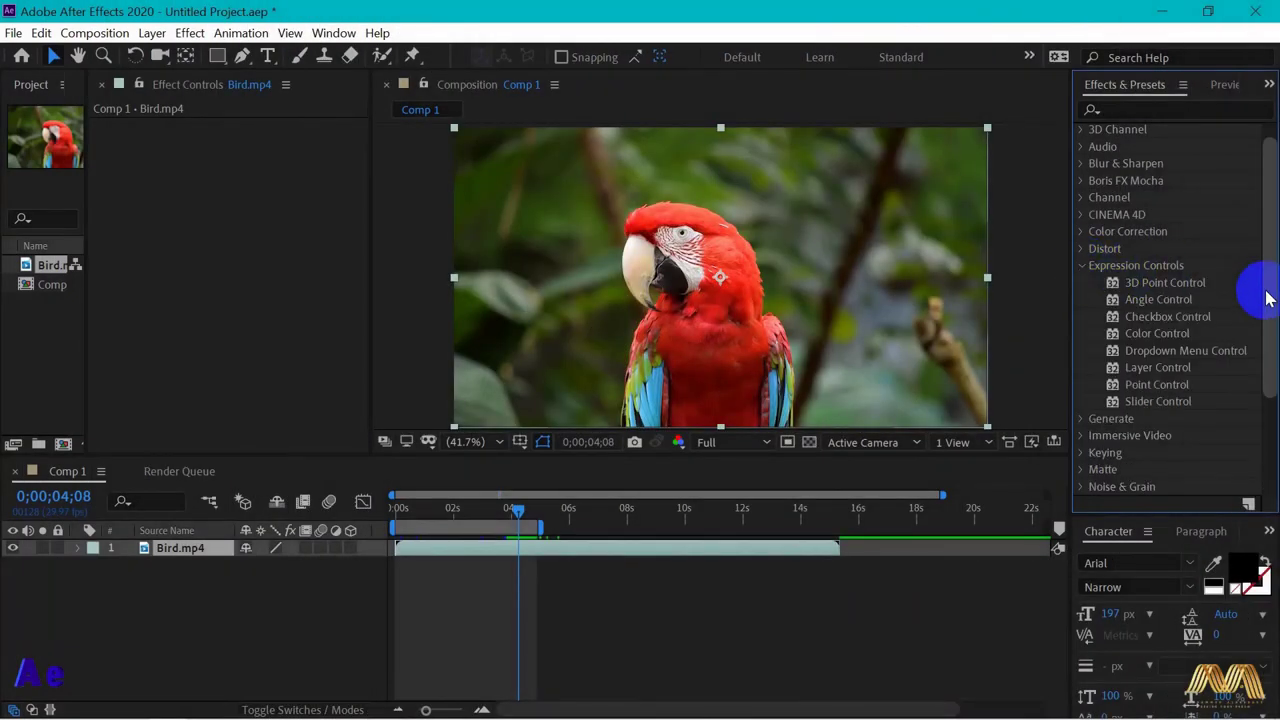
pyautogui.moveTo(1268, 305); pyautogui.dragTo(1272, 340)
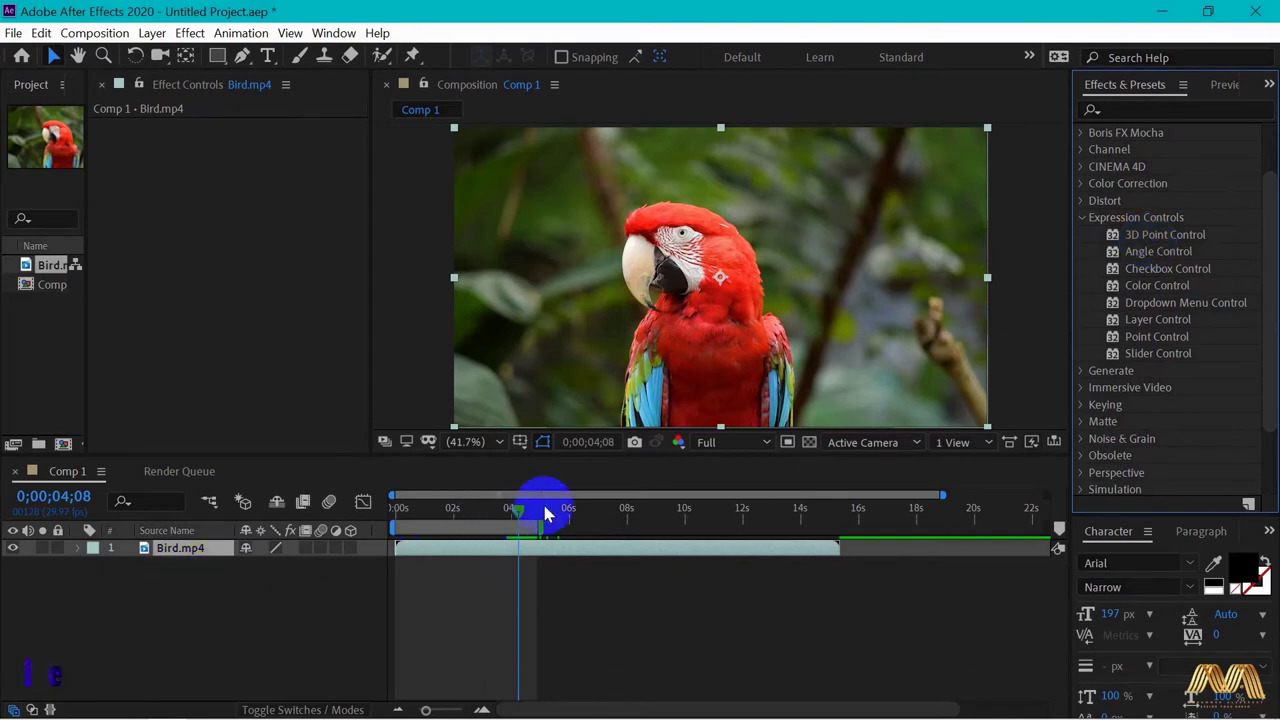
pyautogui.moveTo(516, 516); pyautogui.dragTo(371, 514)
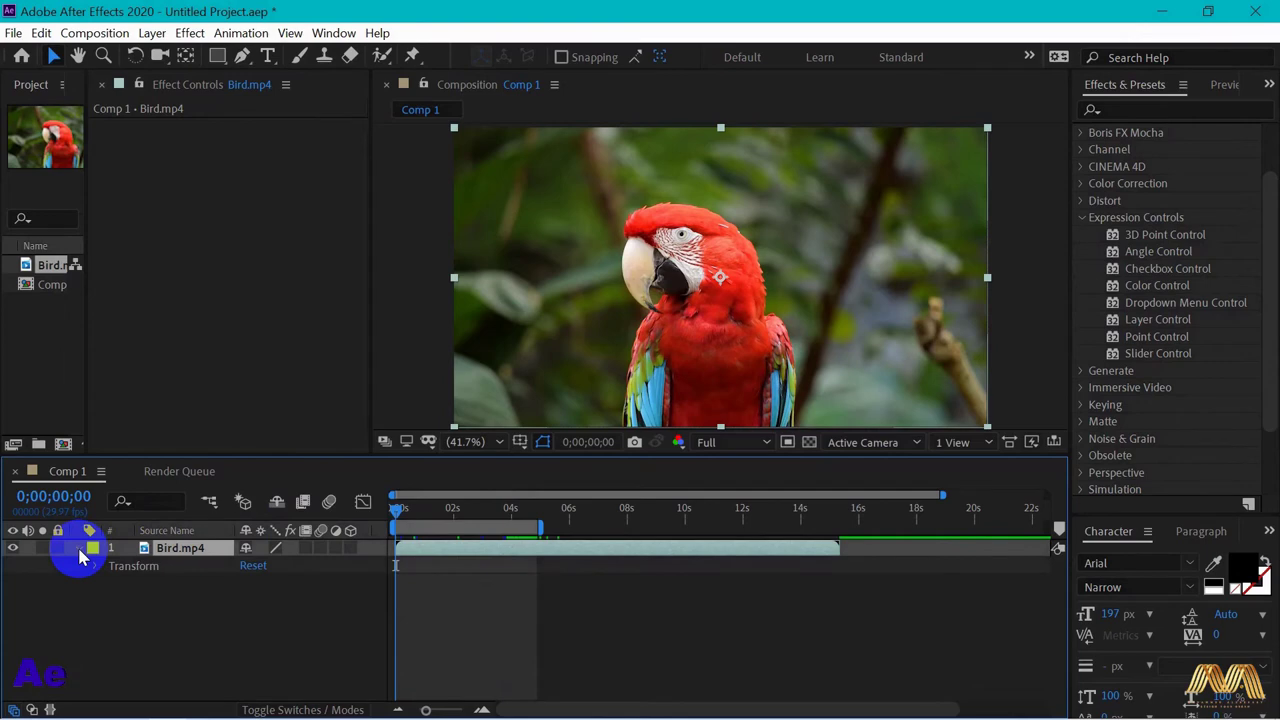
# - Keyframe Scale at 0% at the start, move to about four seconds, and add a Scale expression
pyautogui.click(97, 567)
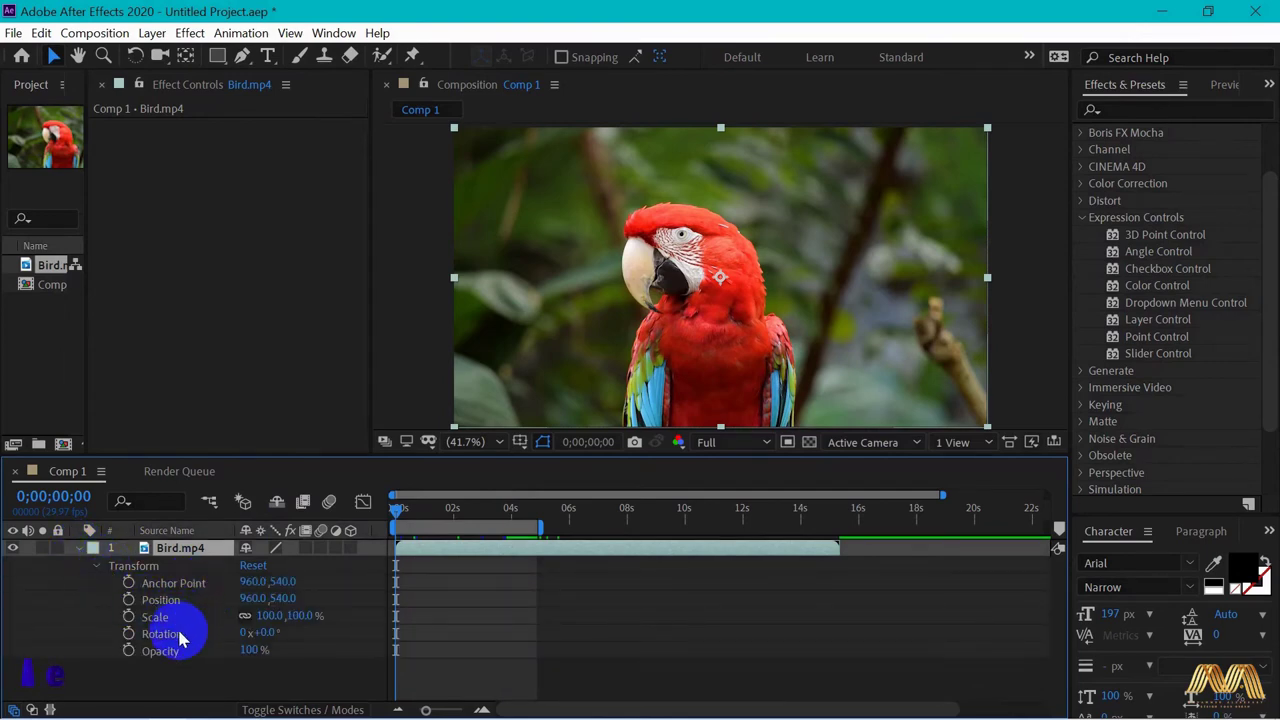
pyautogui.click(149, 620)
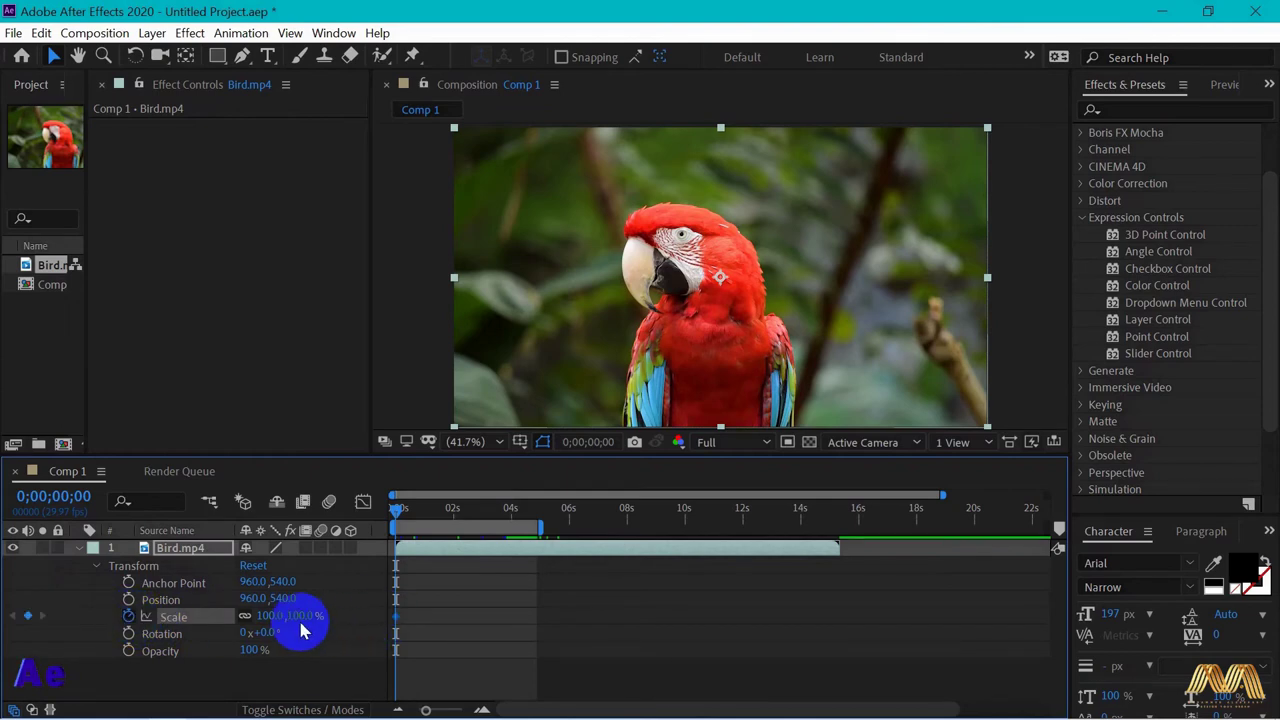
pyautogui.click(266, 616)
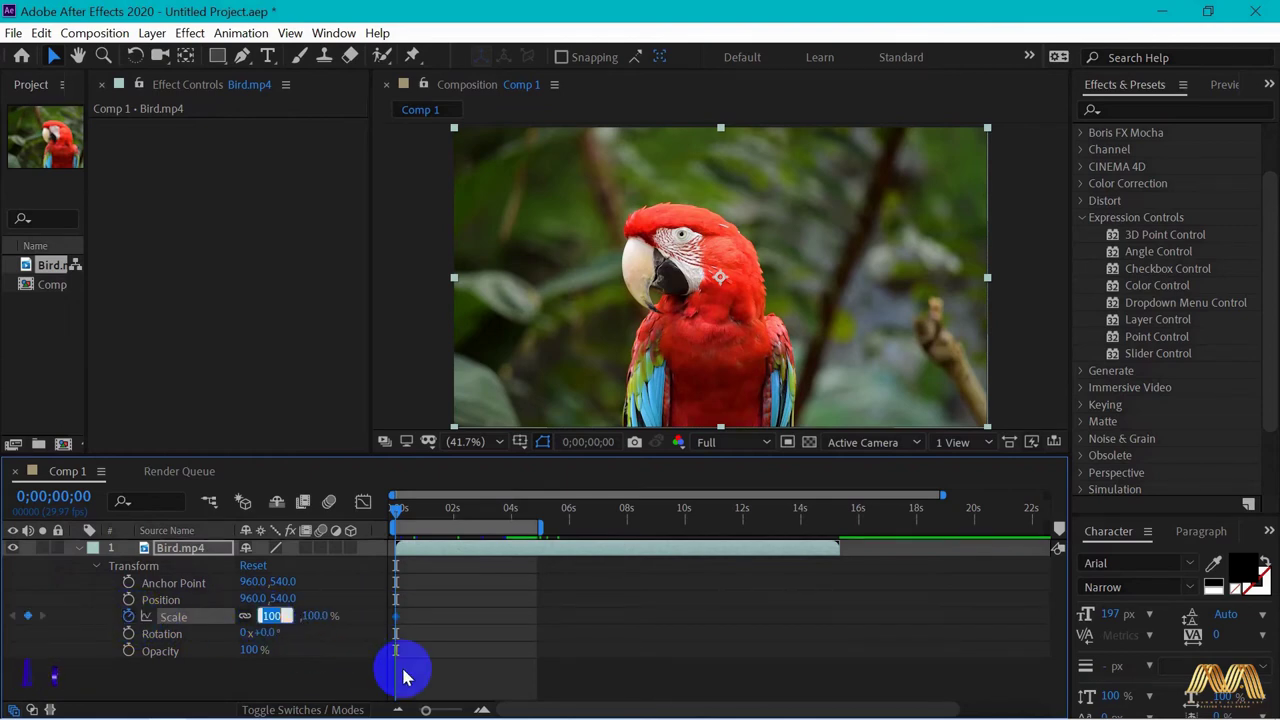
pyautogui.write('0')
pyautogui.press('Return')
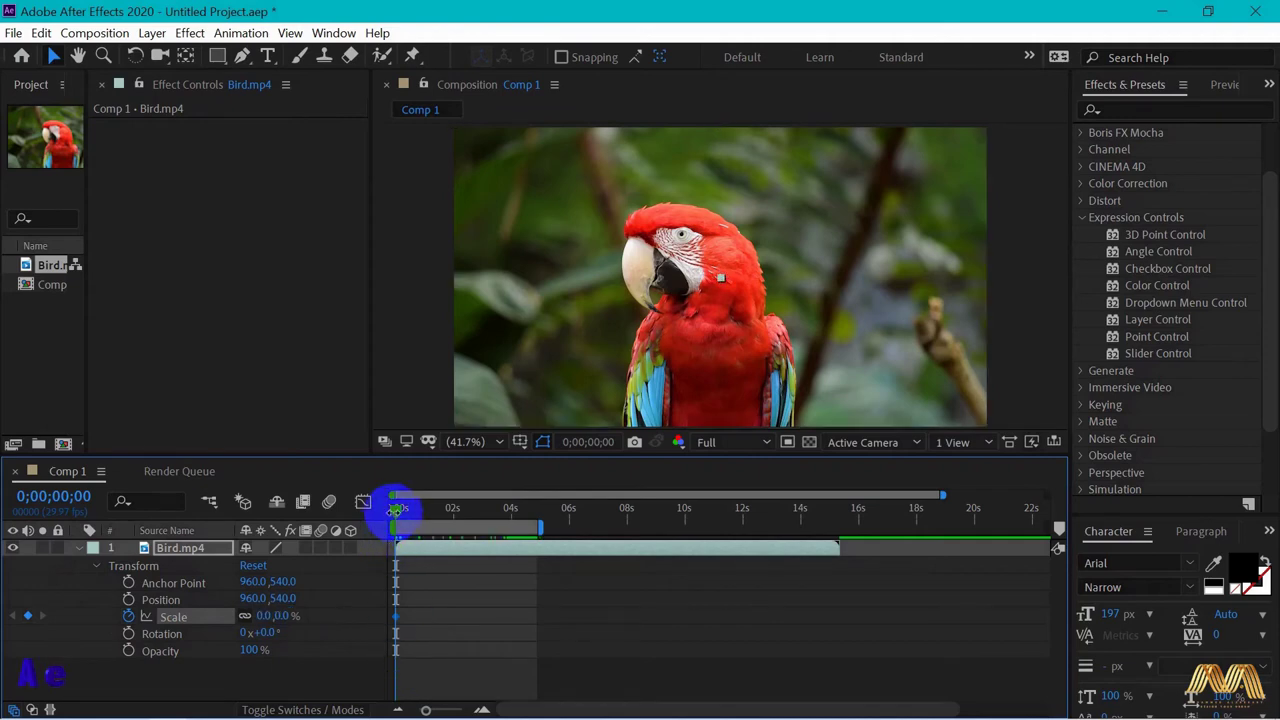
pyautogui.moveTo(398, 510); pyautogui.dragTo(513, 523)
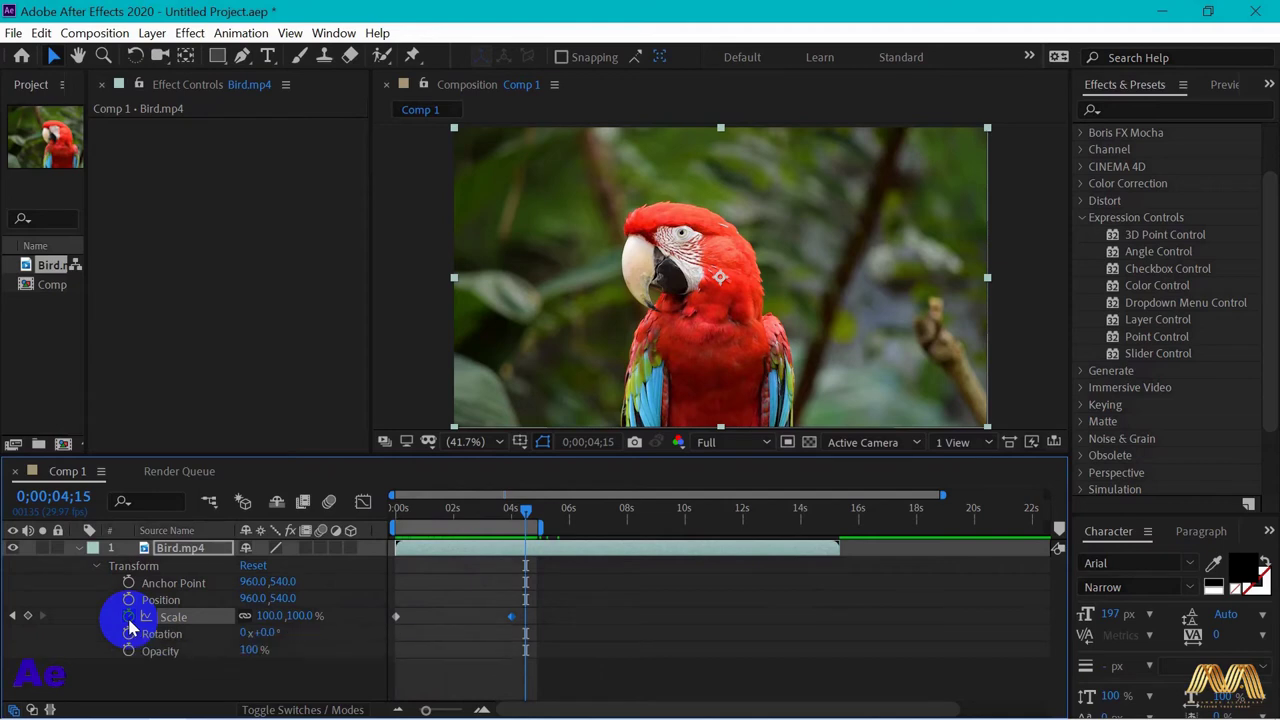
pyautogui.keyDown('alt'); pyautogui.click(129, 617); pyautogui.keyUp('alt')
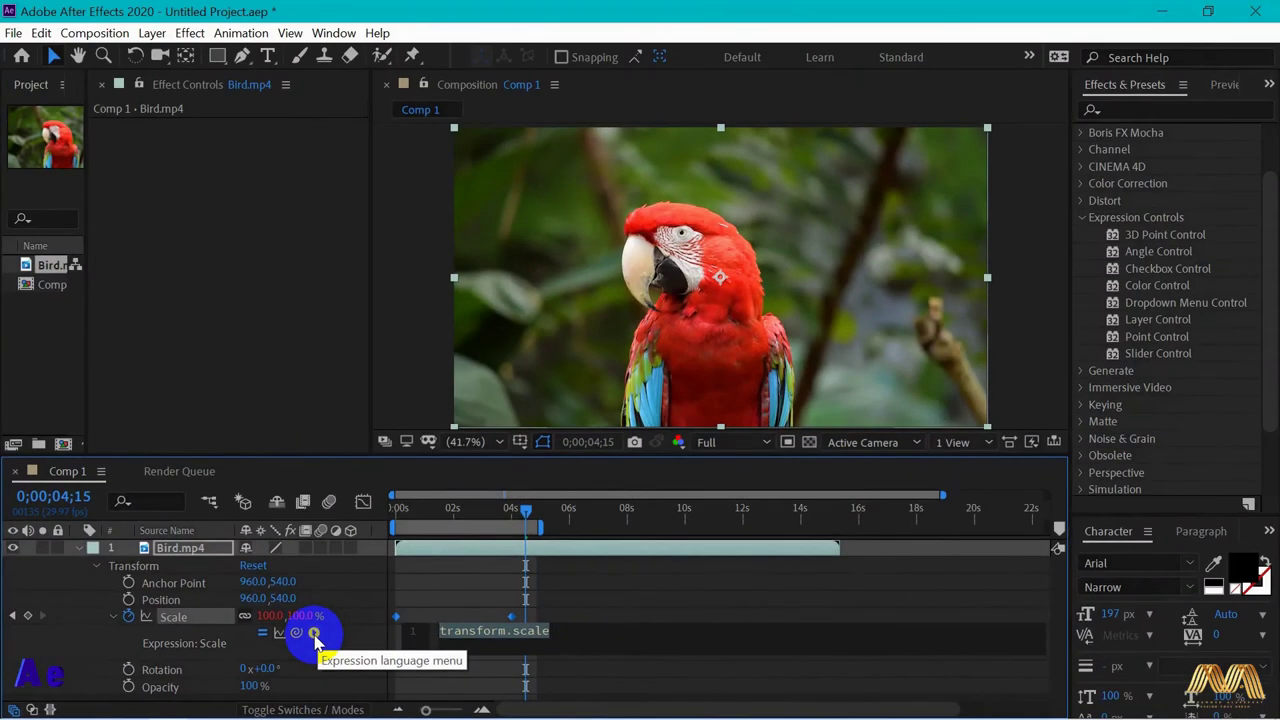
# - Replace the Scale expression with Property > temporalWiggle using its default arguments
pyautogui.click(627, 545)
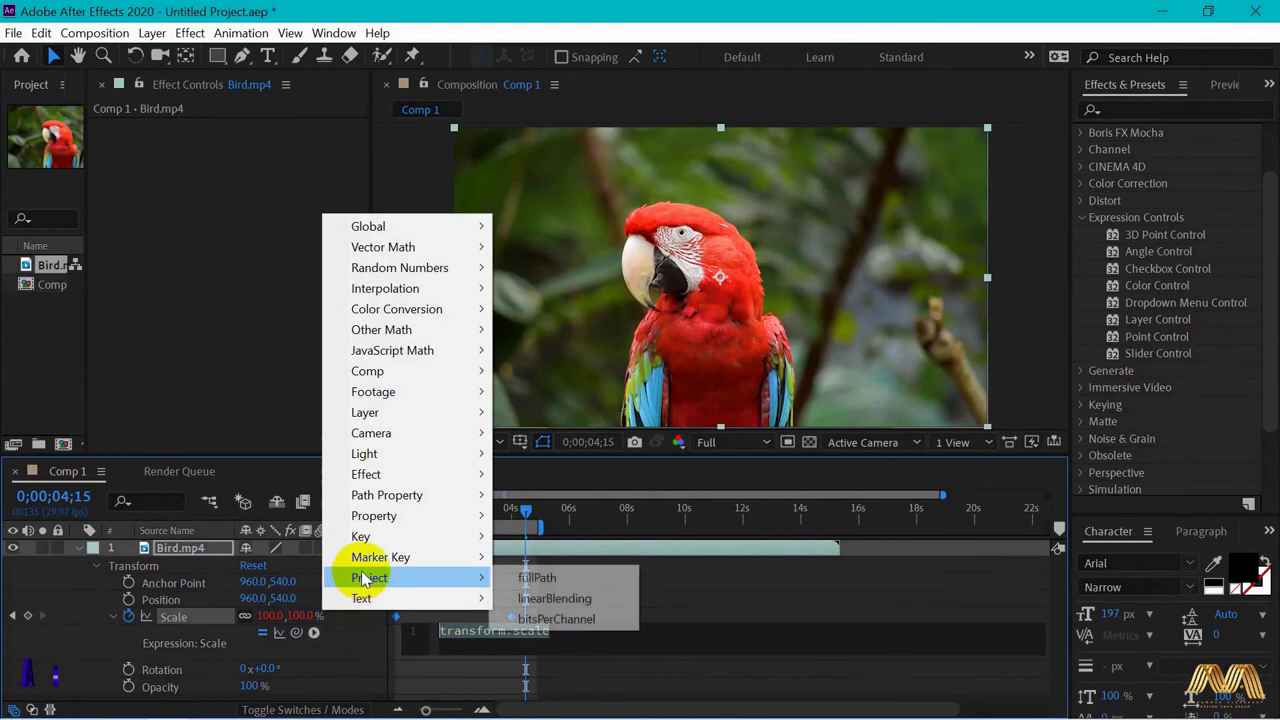
pyautogui.moveTo(402, 250)
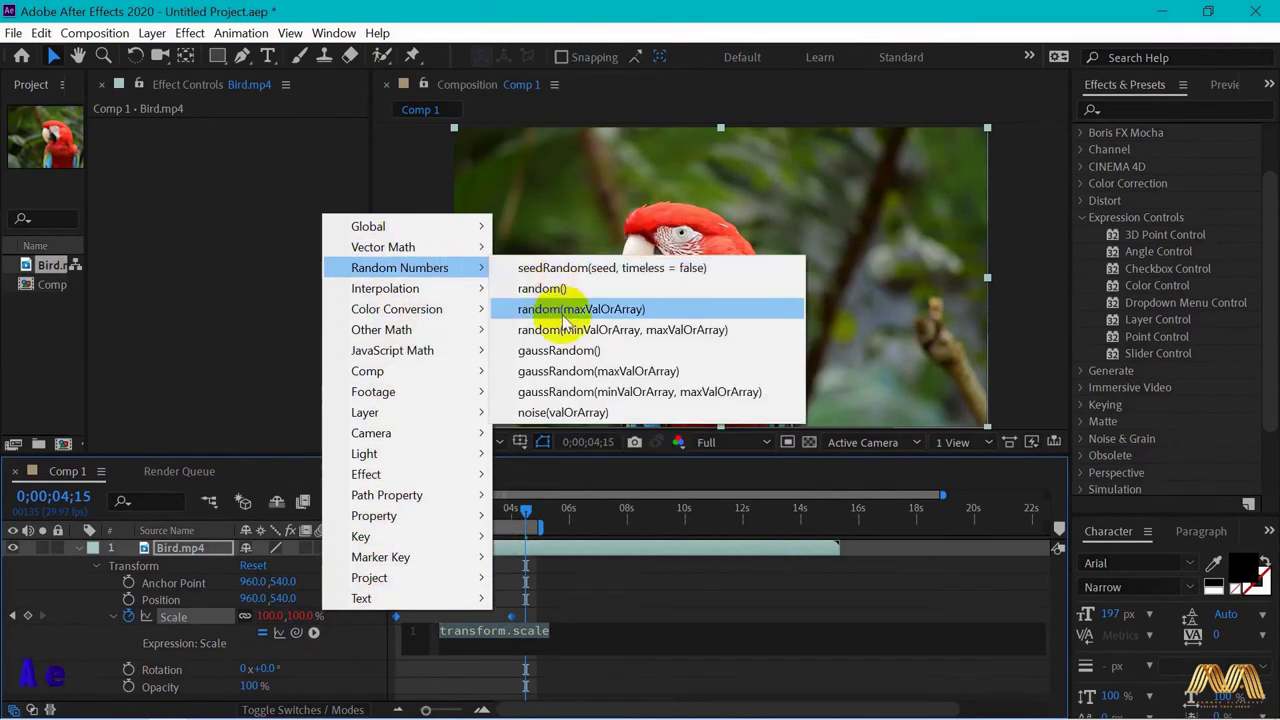
pyautogui.moveTo(491, 331)
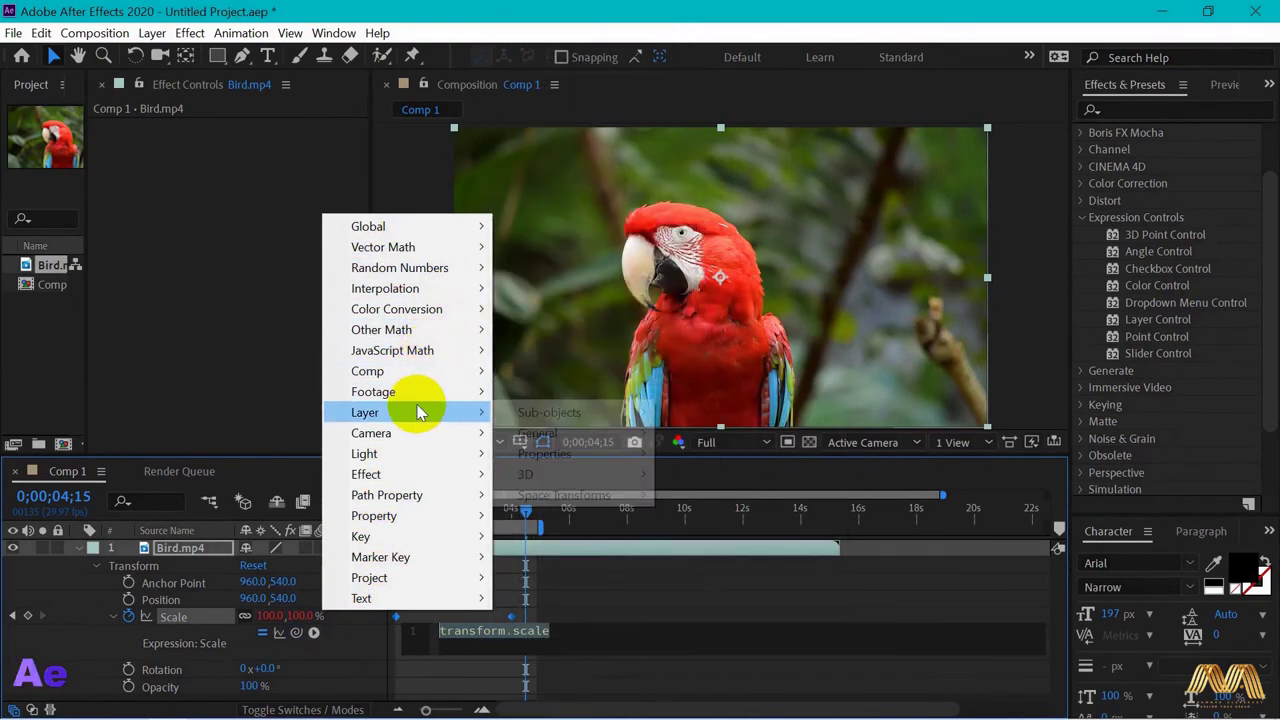
pyautogui.moveTo(420, 415)
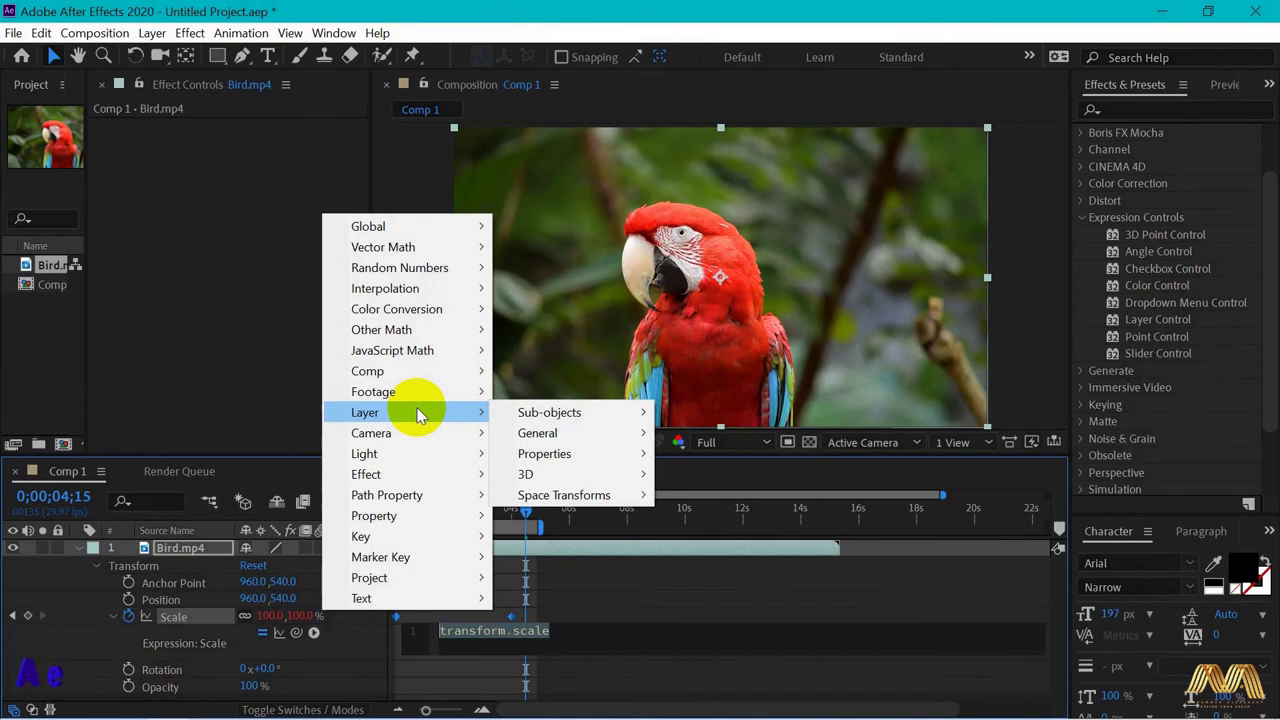
pyautogui.moveTo(400, 515)
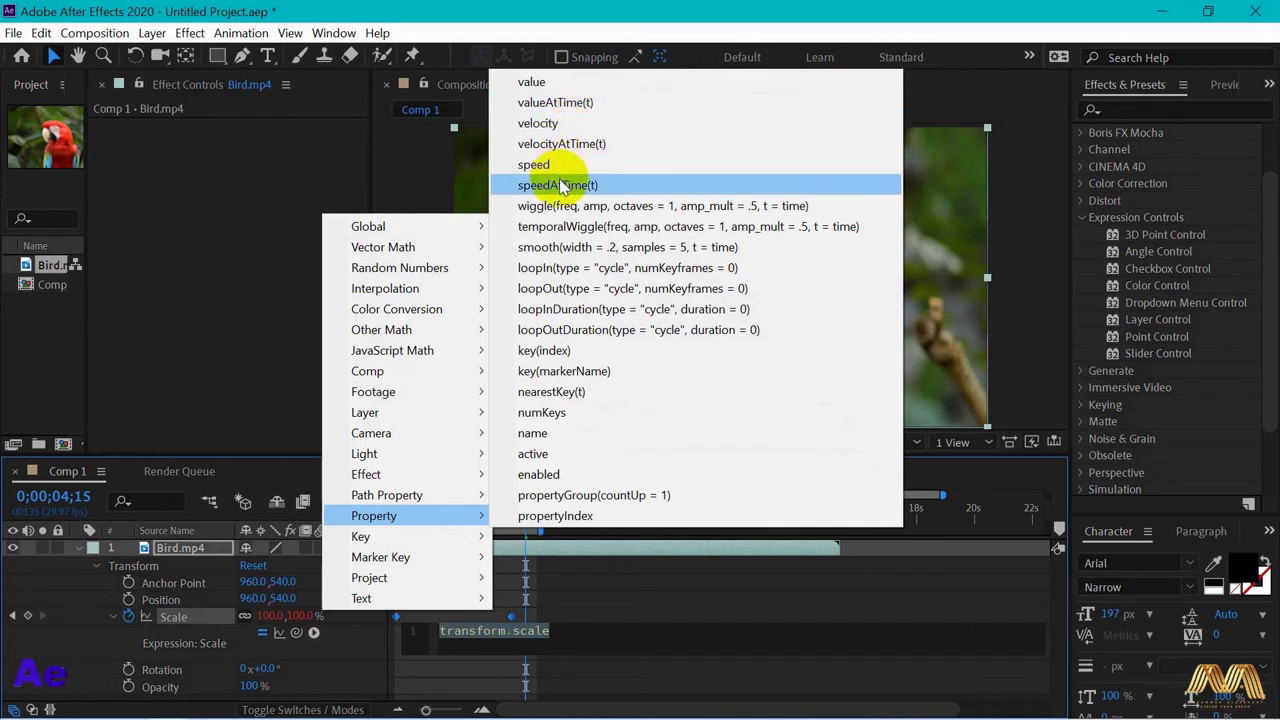
pyautogui.click(557, 228)
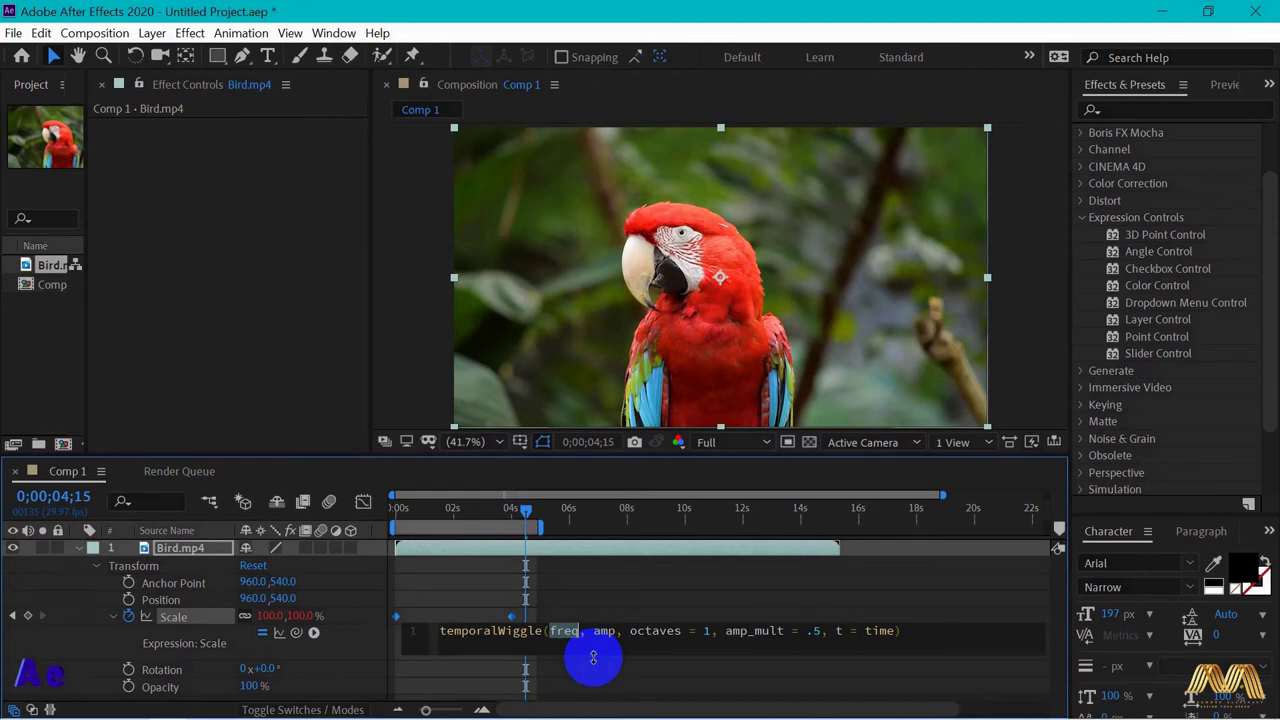
# - Fill the temporalWiggle arguments with 2 and 3 and return to the first frame
pyautogui.write('2')
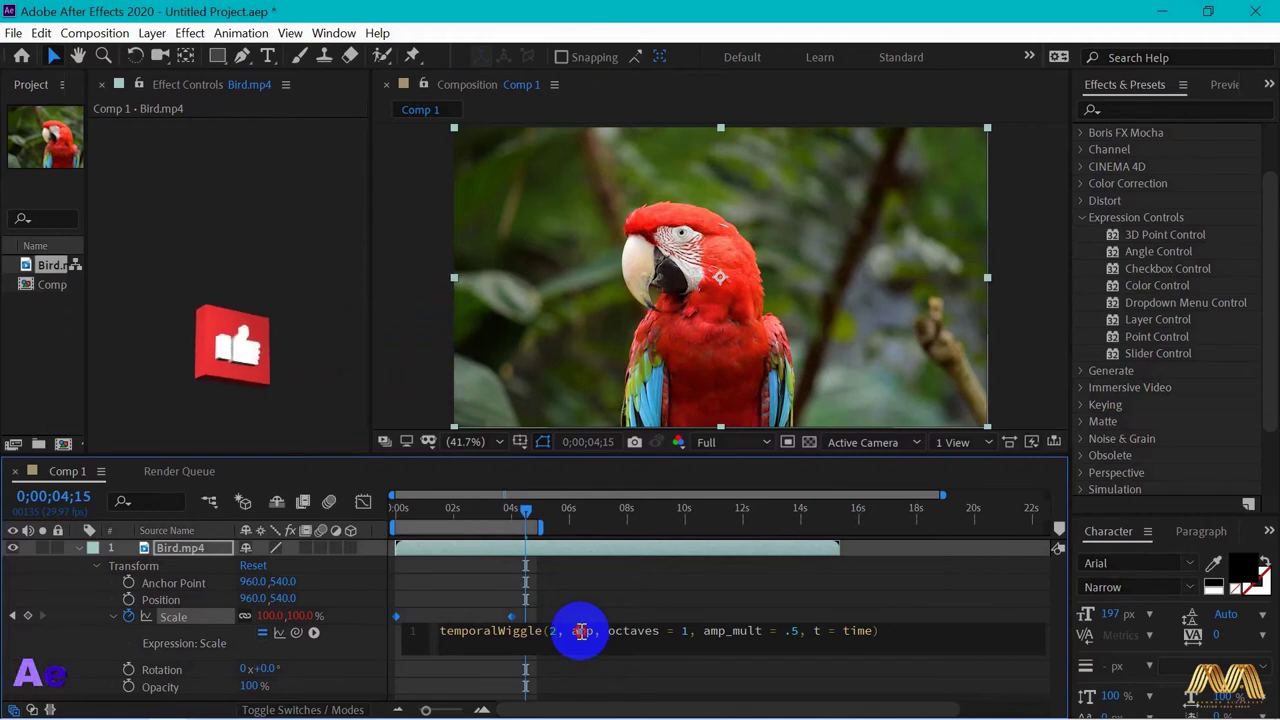
pyautogui.doubleClick(582, 631)
pyautogui.write('3')
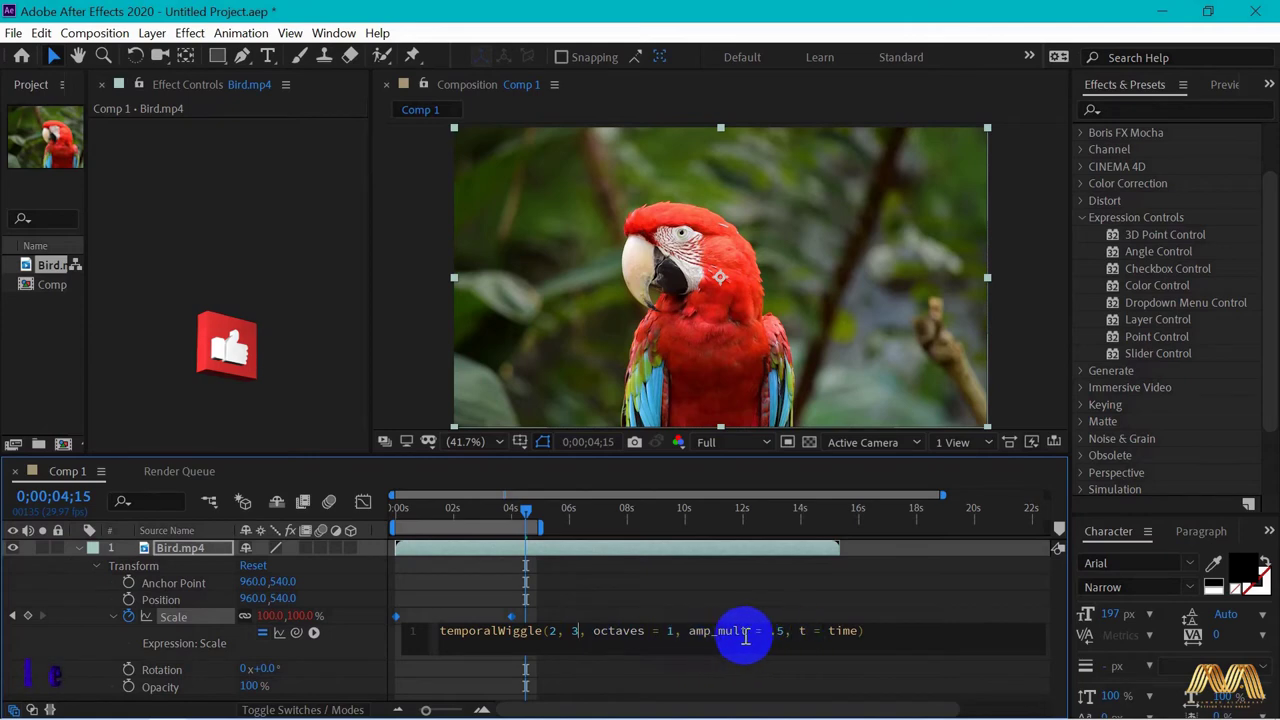
pyautogui.click(600, 614)
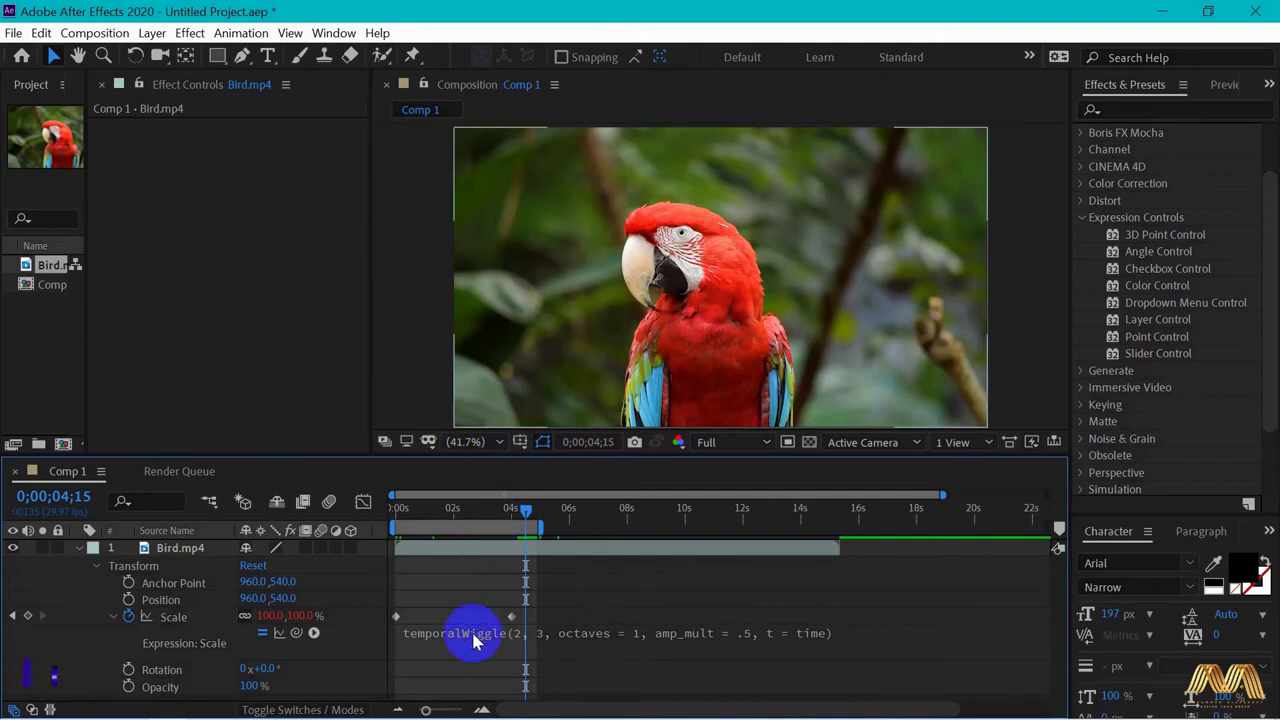
pyautogui.moveTo(522, 511); pyautogui.dragTo(366, 515)
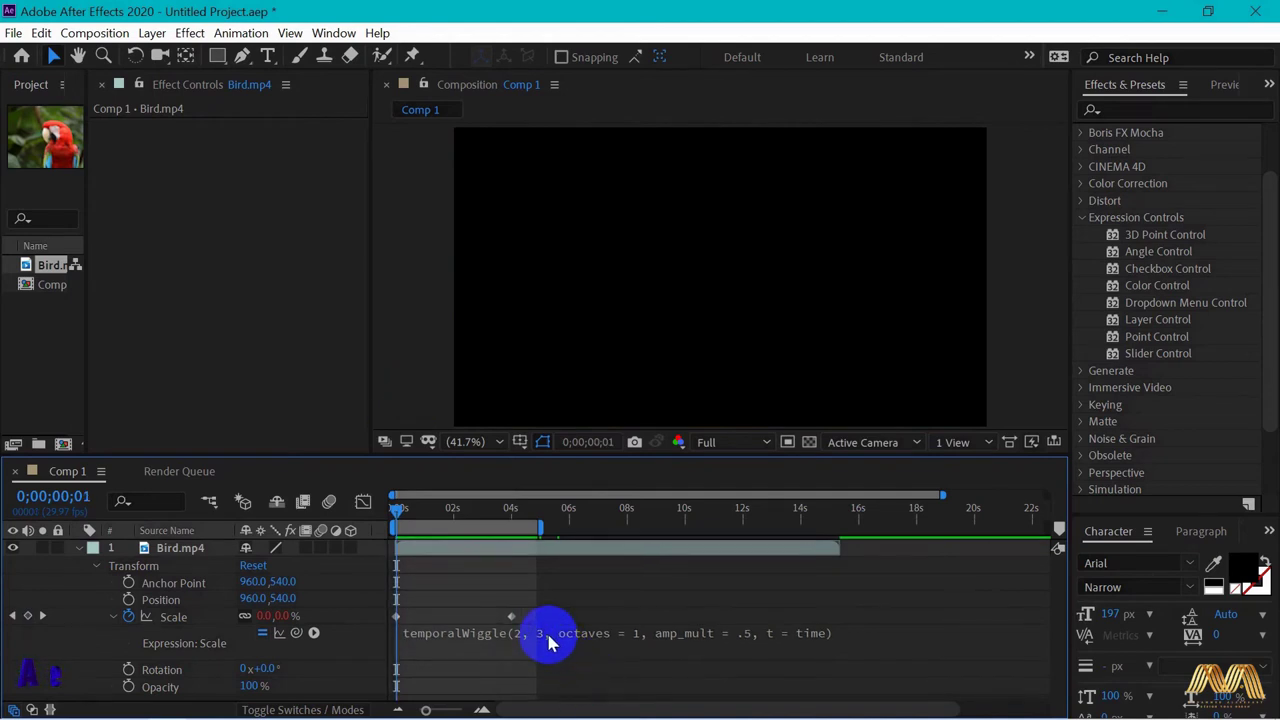
# - Delete the 2 argument from the Scale expression and commit the edit
pyautogui.click(505, 645)
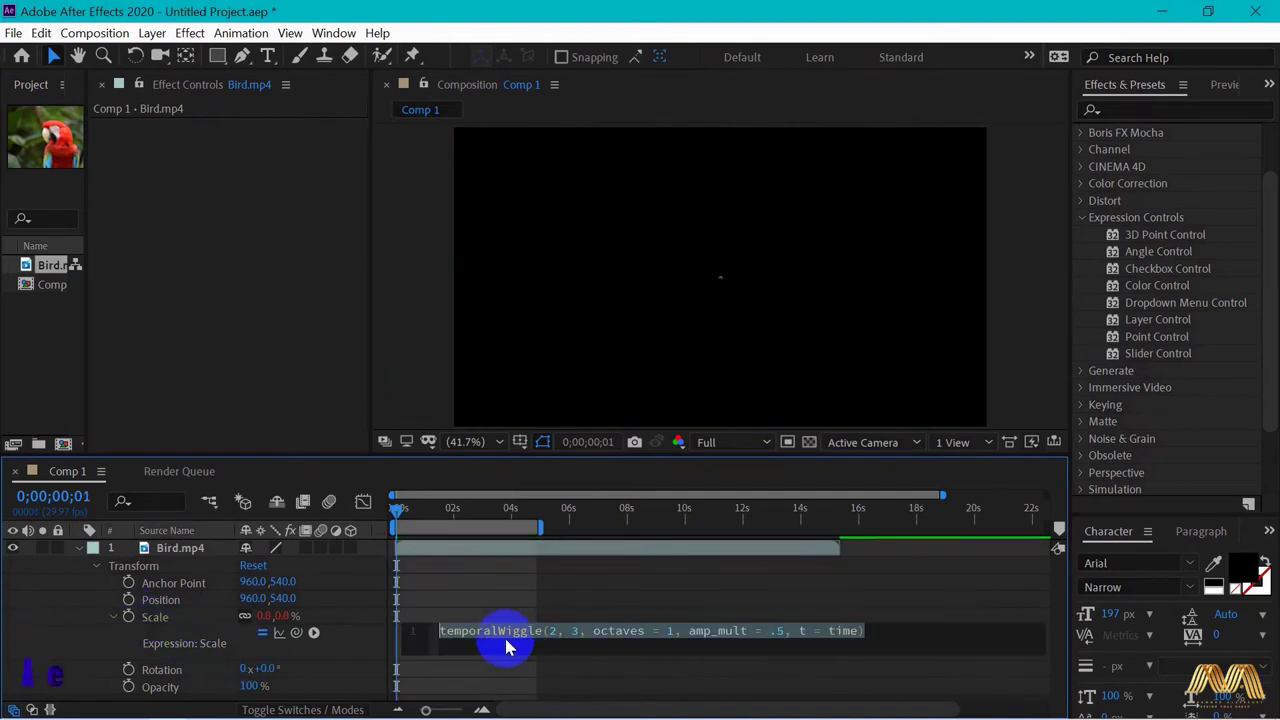
pyautogui.click(557, 646)
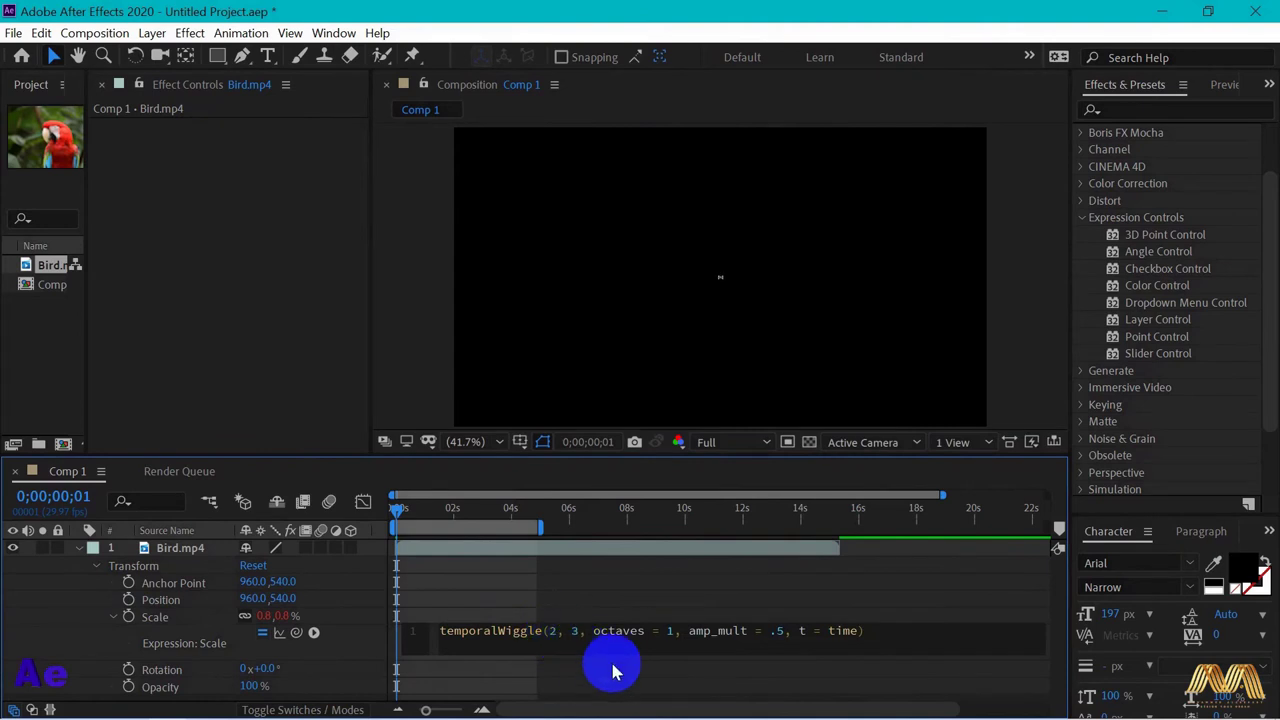
pyautogui.press('BackSpace')
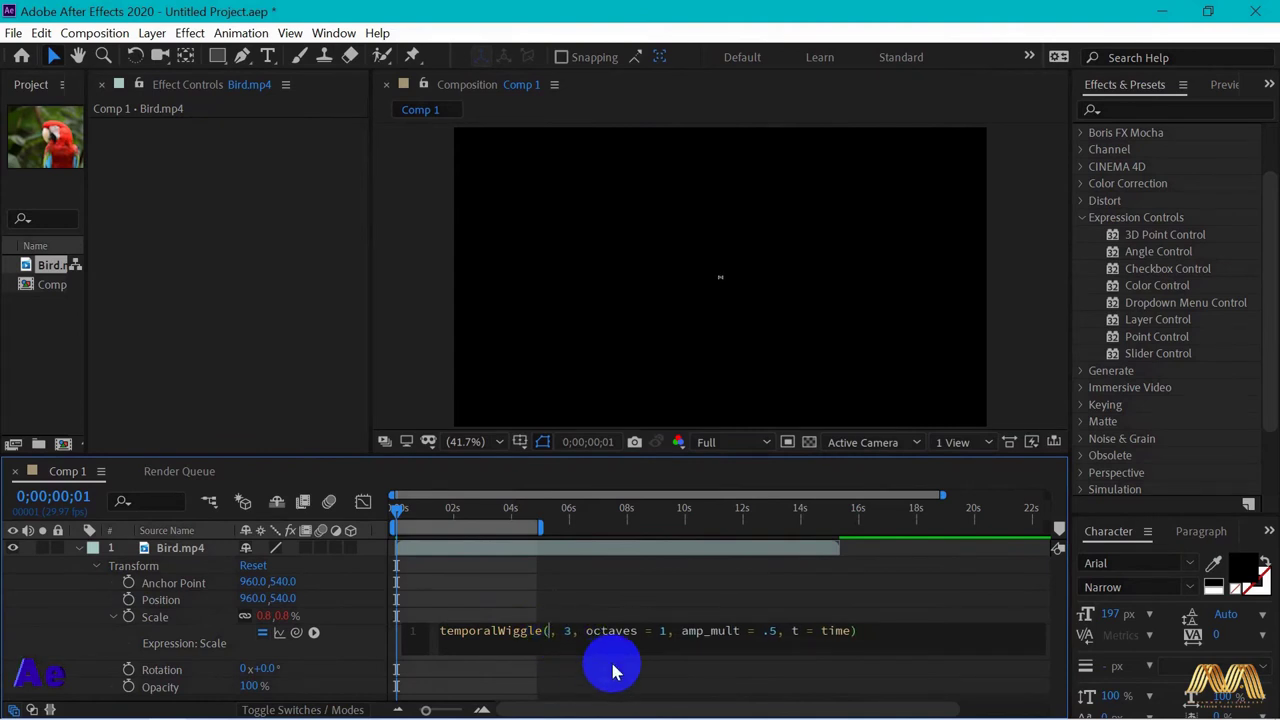
pyautogui.click(572, 630)
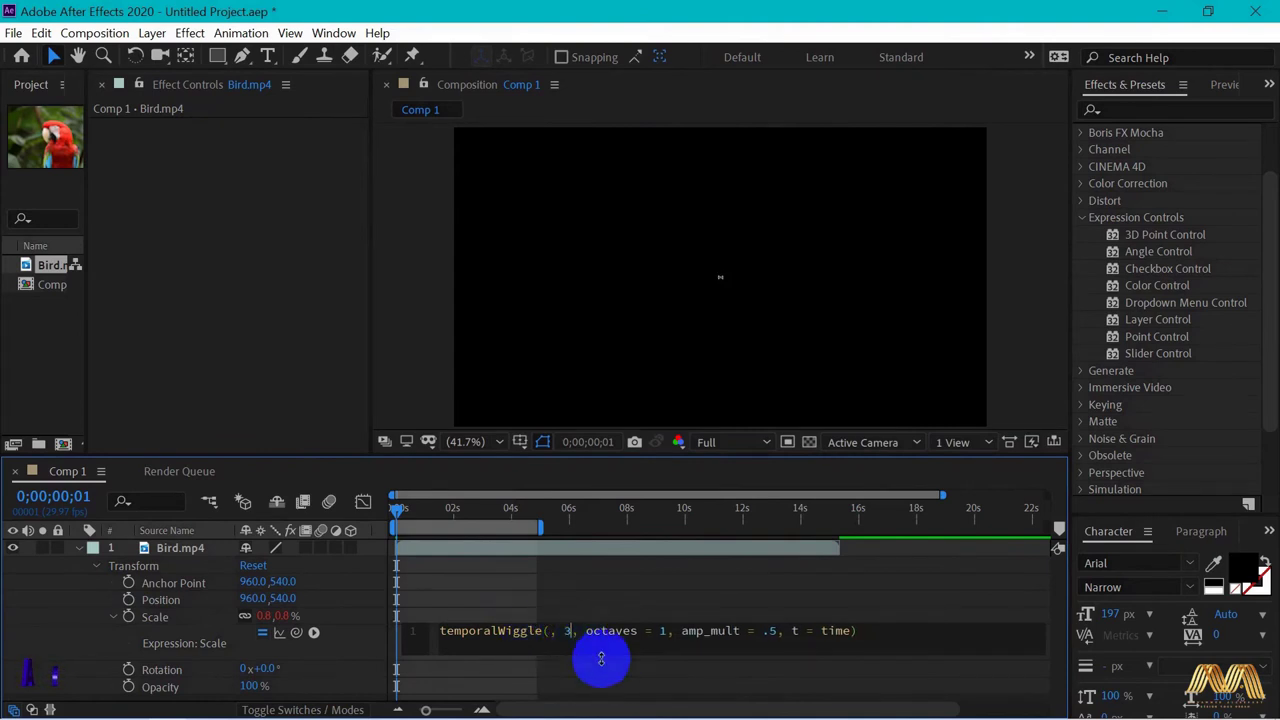
pyautogui.click(645, 615)
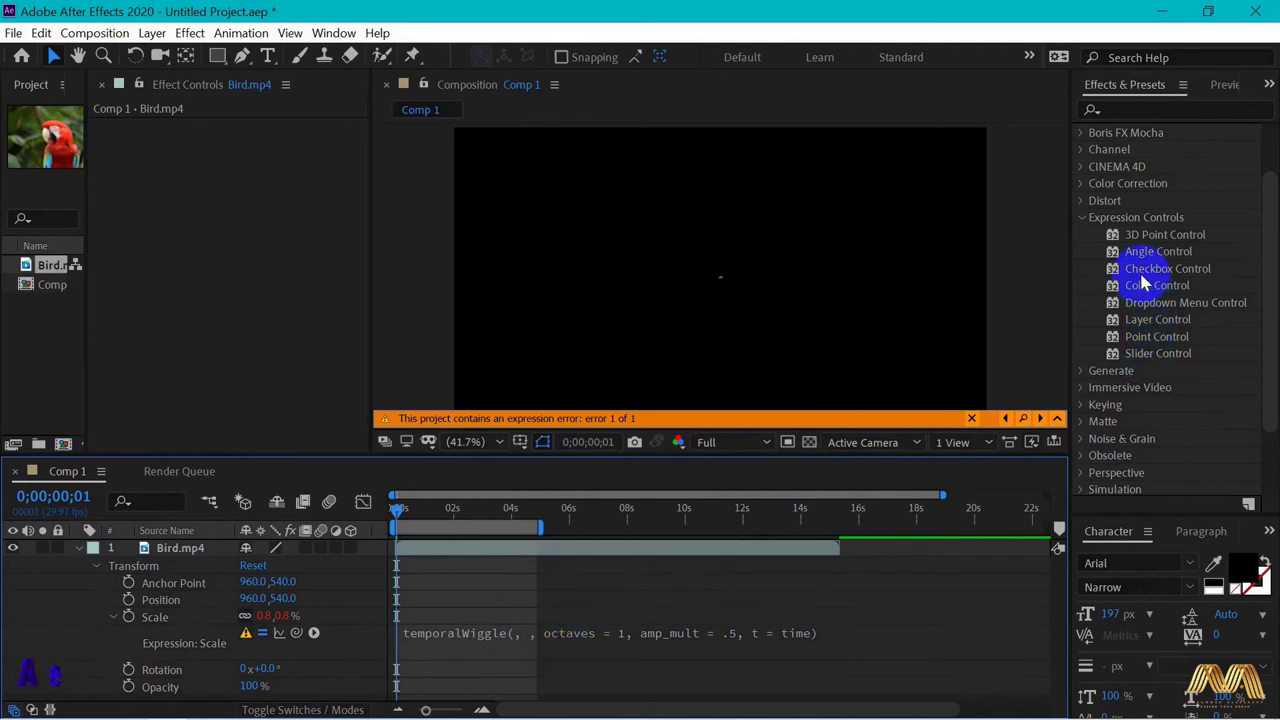
pyautogui.click(1035, 362)
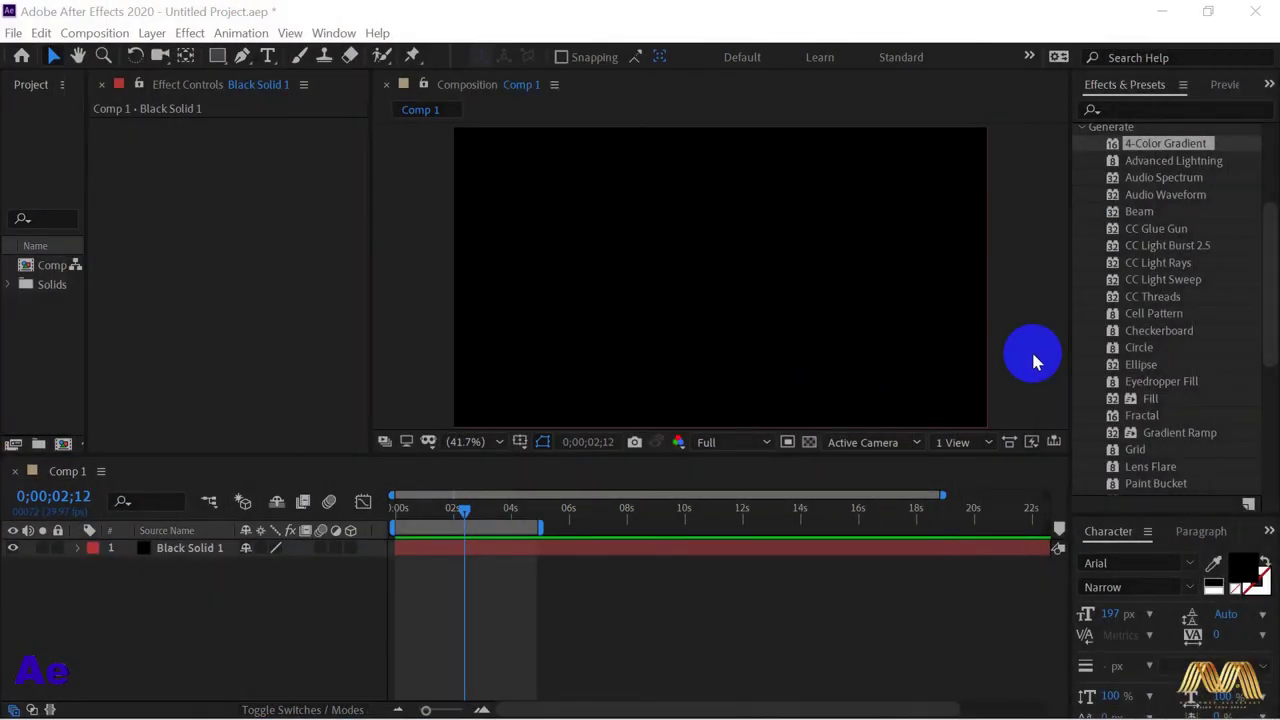
# - Drag 4-Color Gradient from Generate onto Black Solid 1, filling it with yellow, green, magenta and blue
pyautogui.moveTo(1260, 264); pyautogui.dragTo(1272, 246)
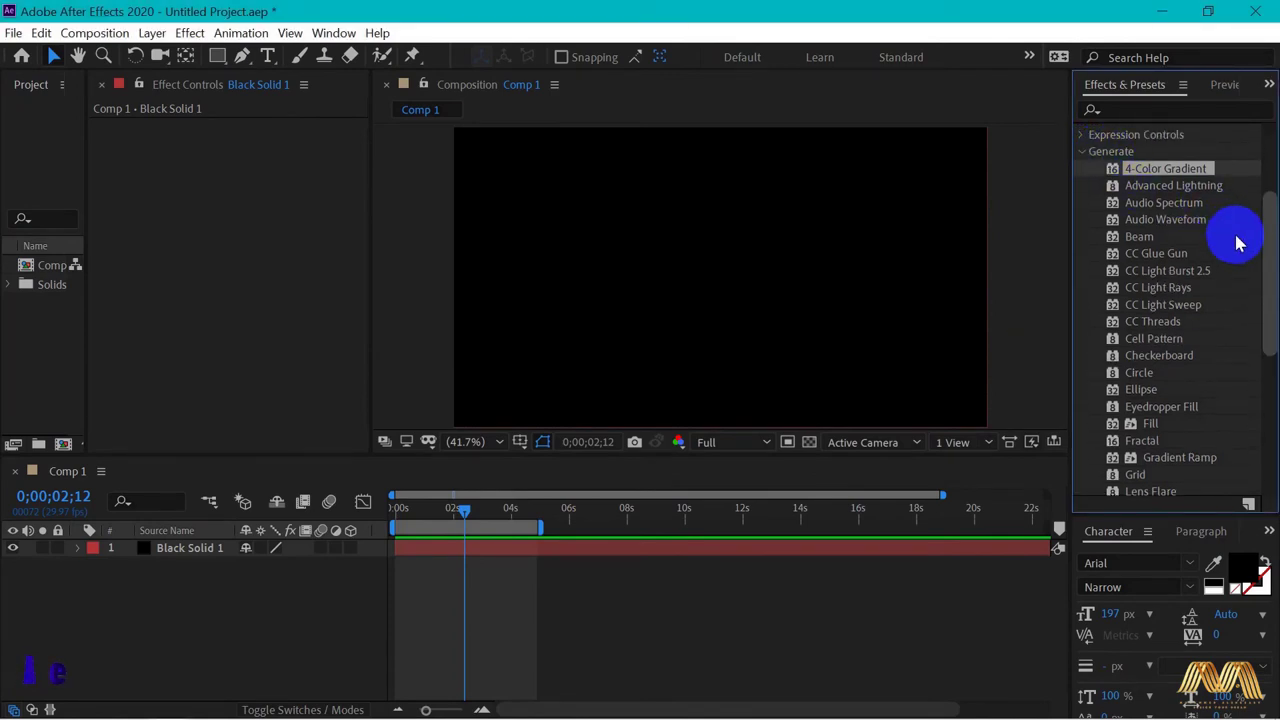
pyautogui.moveTo(1266, 249); pyautogui.dragTo(1266, 131)
pyautogui.click(1240, 317)
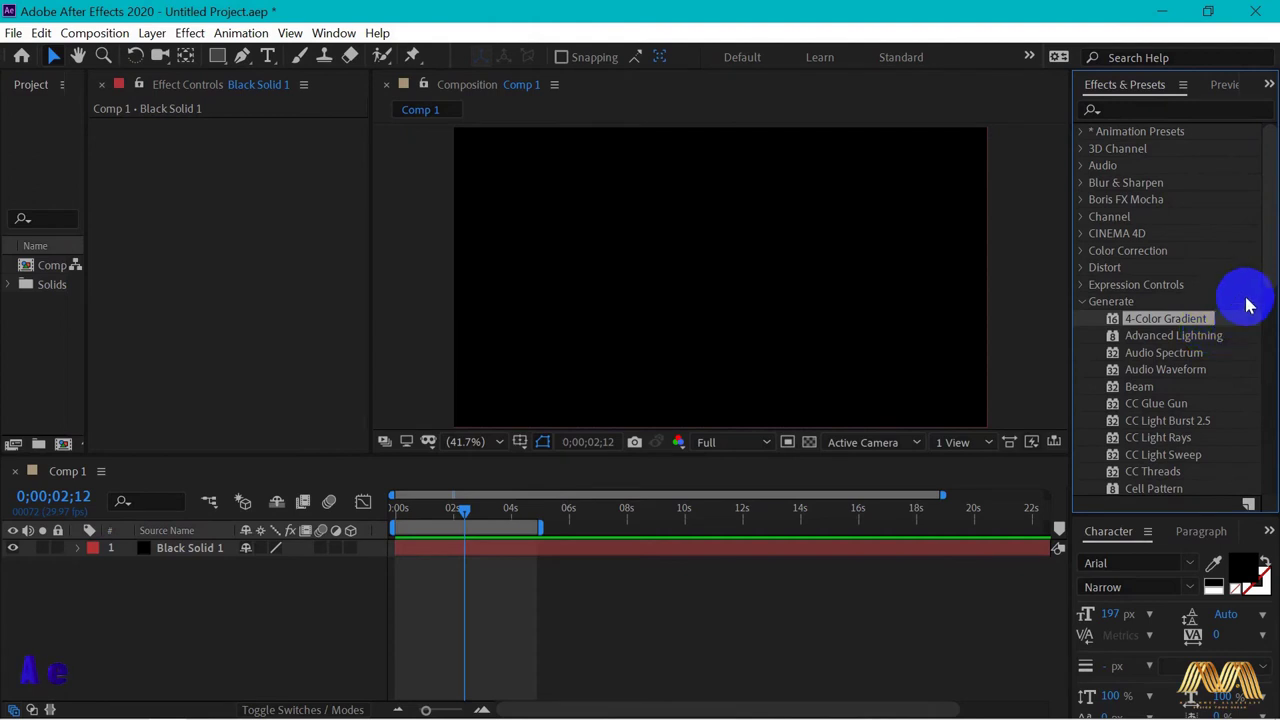
pyautogui.moveTo(1263, 257); pyautogui.dragTo(1266, 323)
pyautogui.click(1105, 200)
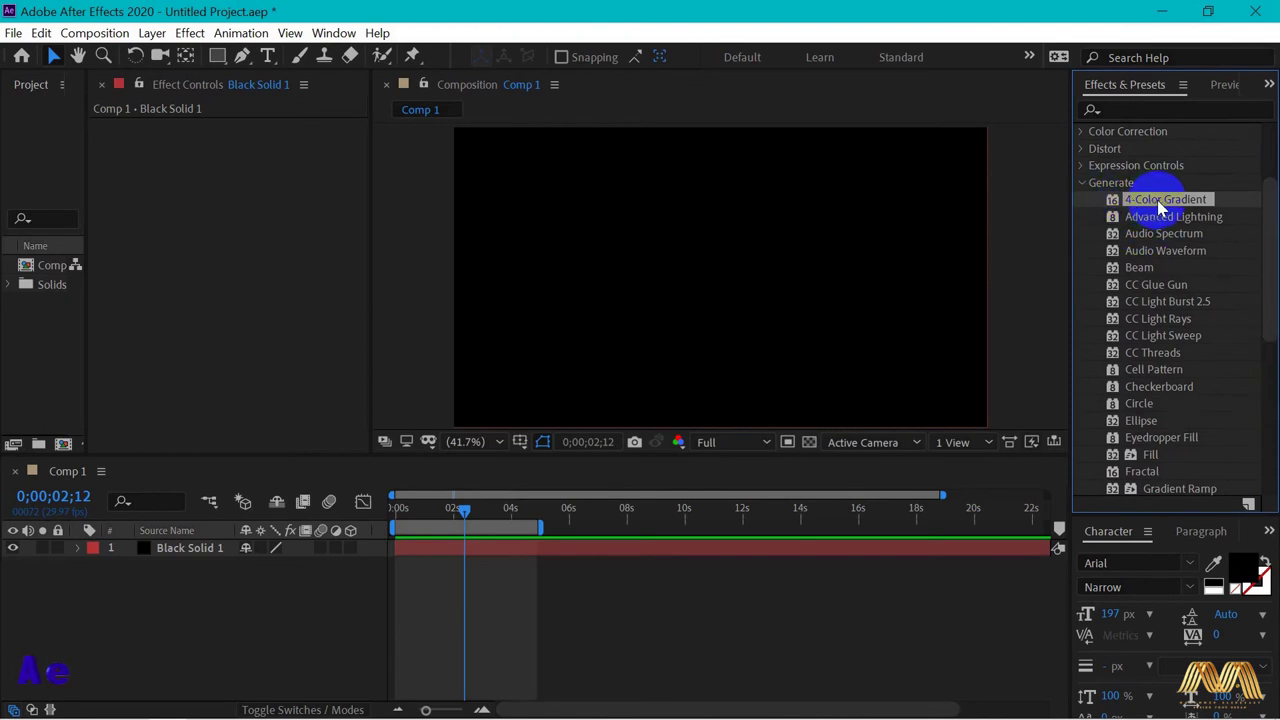
pyautogui.moveTo(1160, 203); pyautogui.dragTo(784, 270)
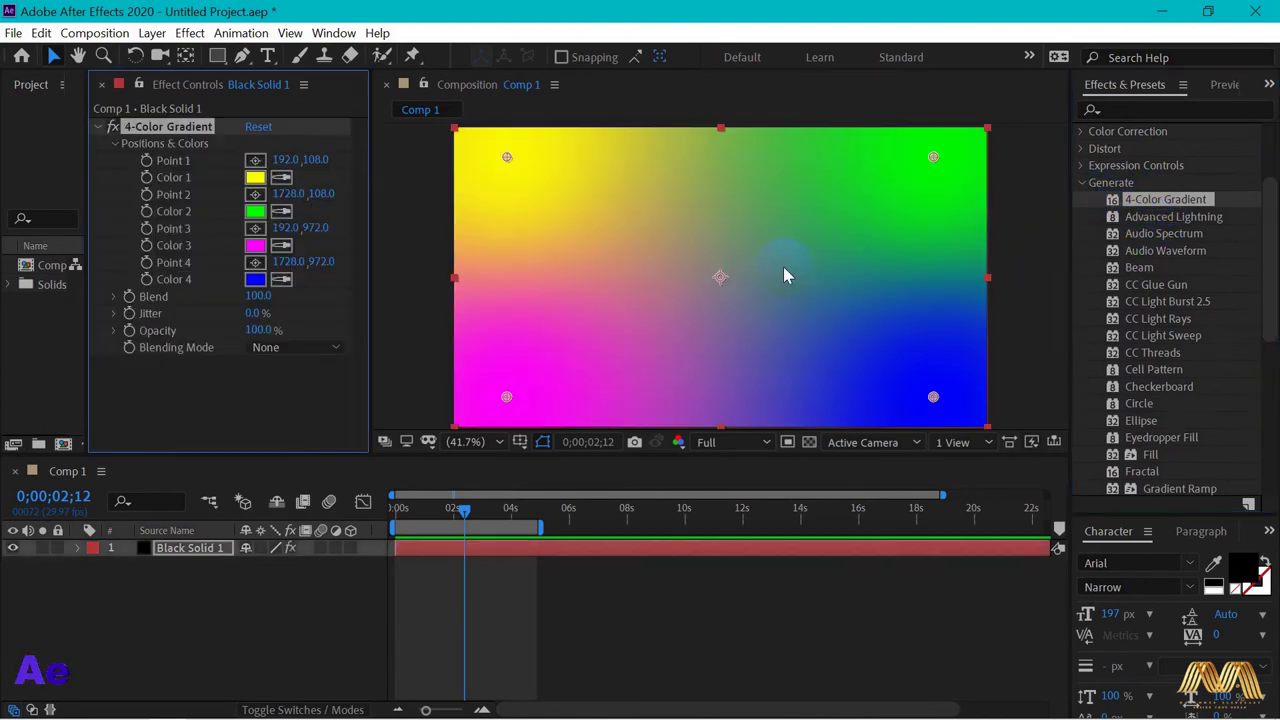
# - Move gradient Points 1 and 2 and set Color 1 to orange-red
pyautogui.click(190, 552)
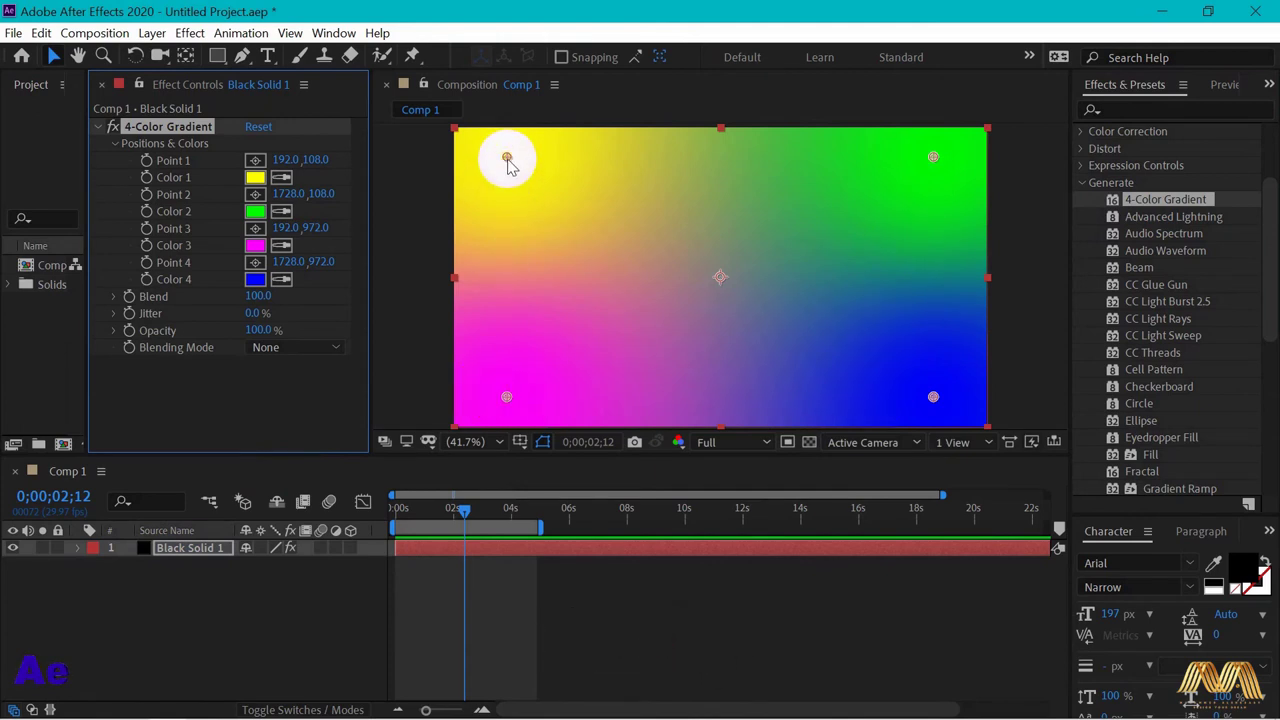
pyautogui.moveTo(506, 157); pyautogui.dragTo(518, 192)
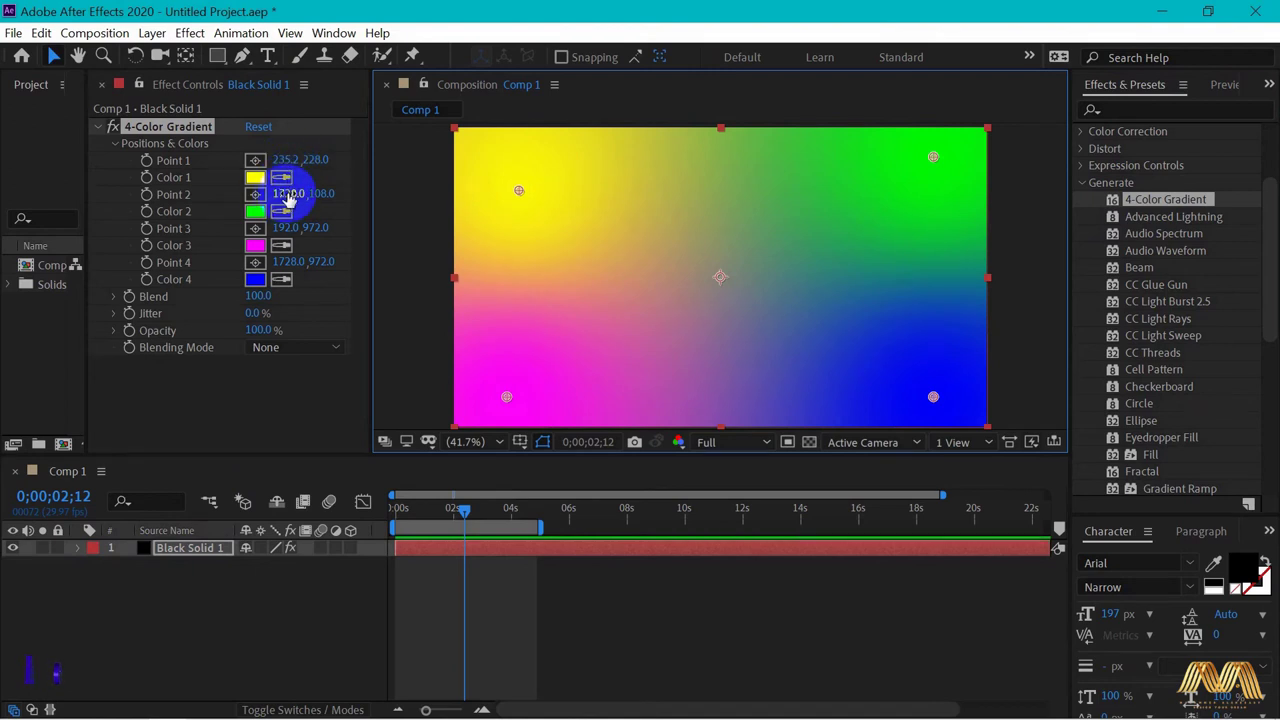
pyautogui.moveTo(287, 193)
pyautogui.mouseDown()
pyautogui.moveTo(414, 194)
pyautogui.moveTo(183, 198)
pyautogui.moveTo(318, 200)
pyautogui.moveTo(292, 198)
pyautogui.mouseUp()
pyautogui.click(255, 177)
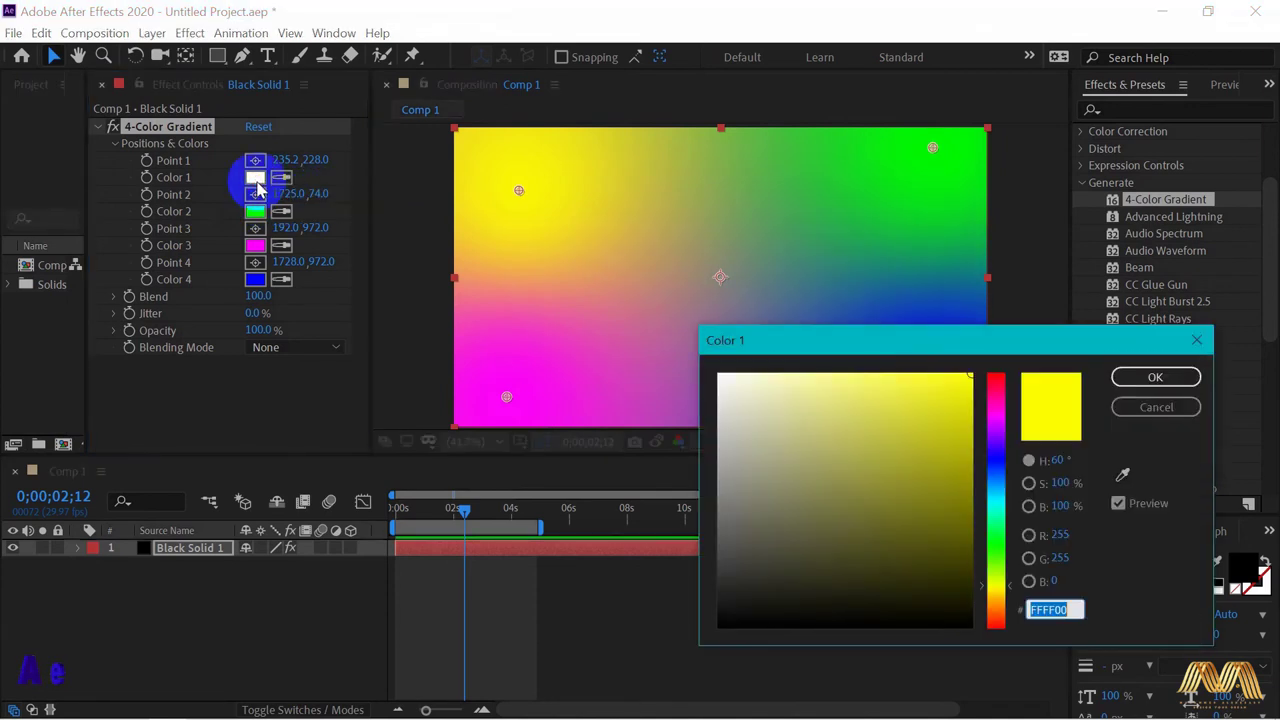
pyautogui.moveTo(1000, 423); pyautogui.dragTo(994, 614)
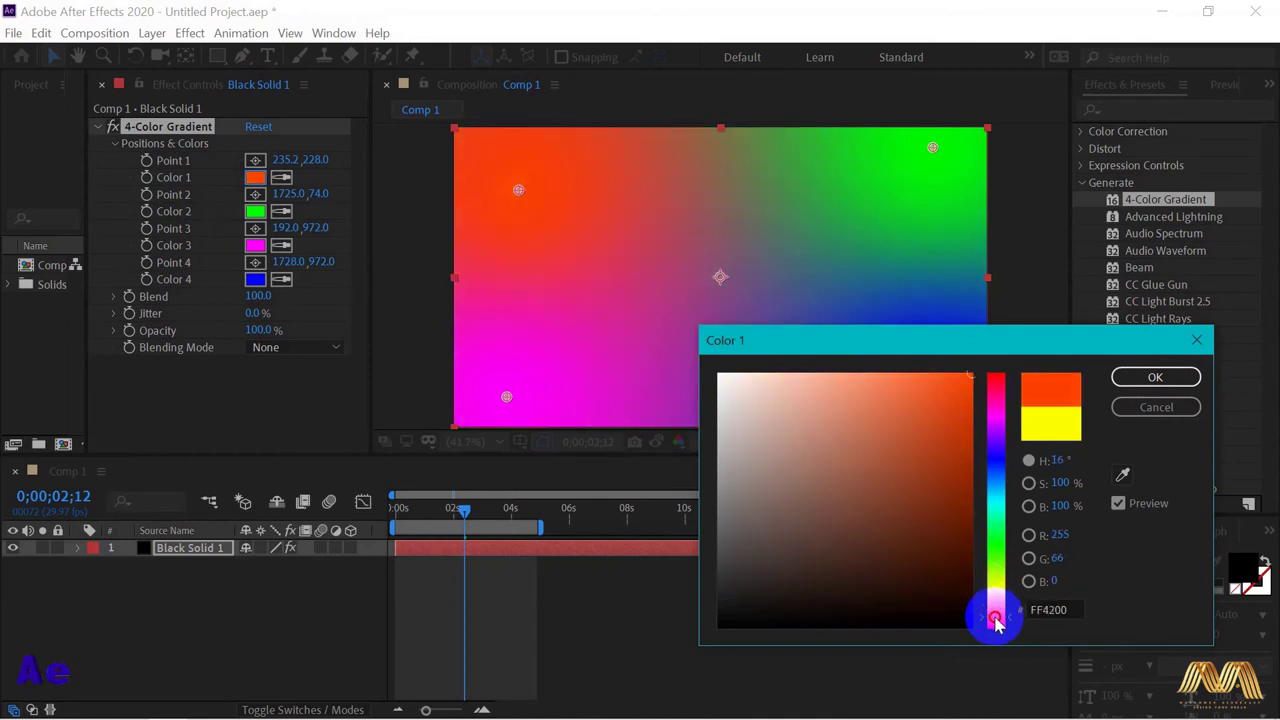
pyautogui.click(1155, 377)
# - Raise the gradient's Blend to 131, view its blending modes, then apply Advanced Lightning
pyautogui.click(258, 300)
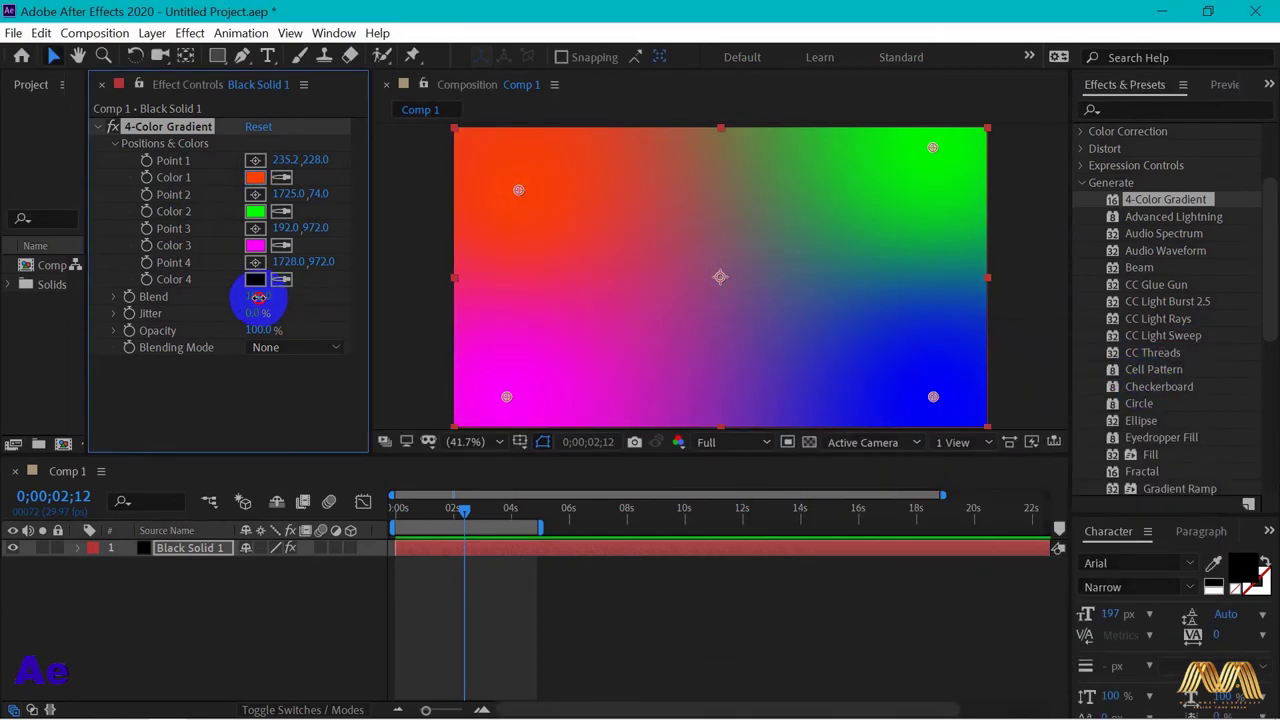
pyautogui.moveTo(258, 297); pyautogui.dragTo(295, 329)
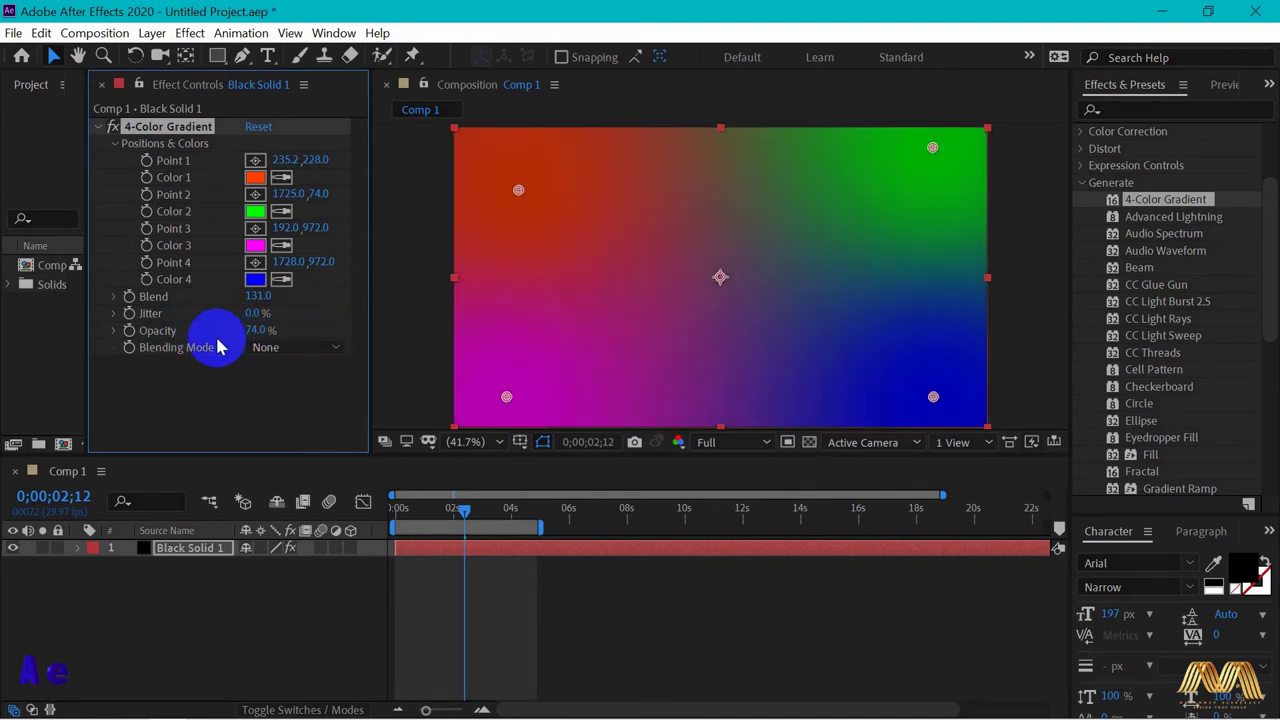
pyautogui.click(312, 356)
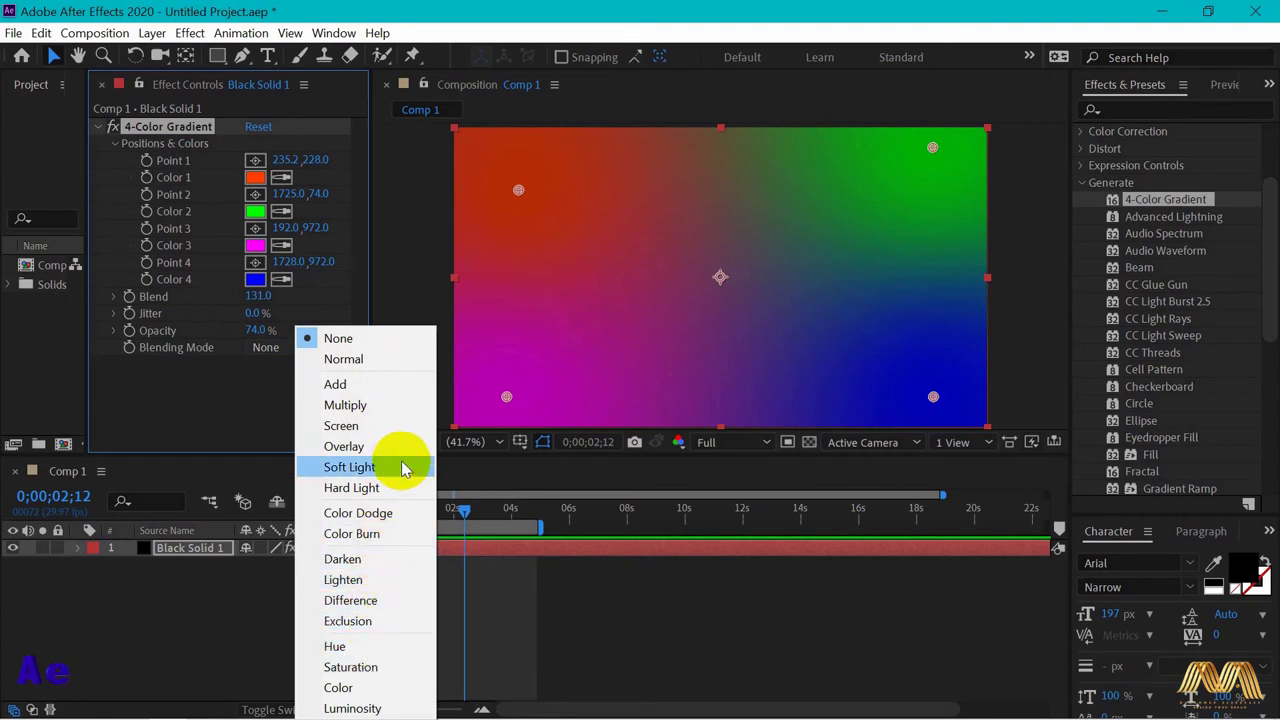
pyautogui.moveTo(1175, 218); pyautogui.dragTo(720, 278)
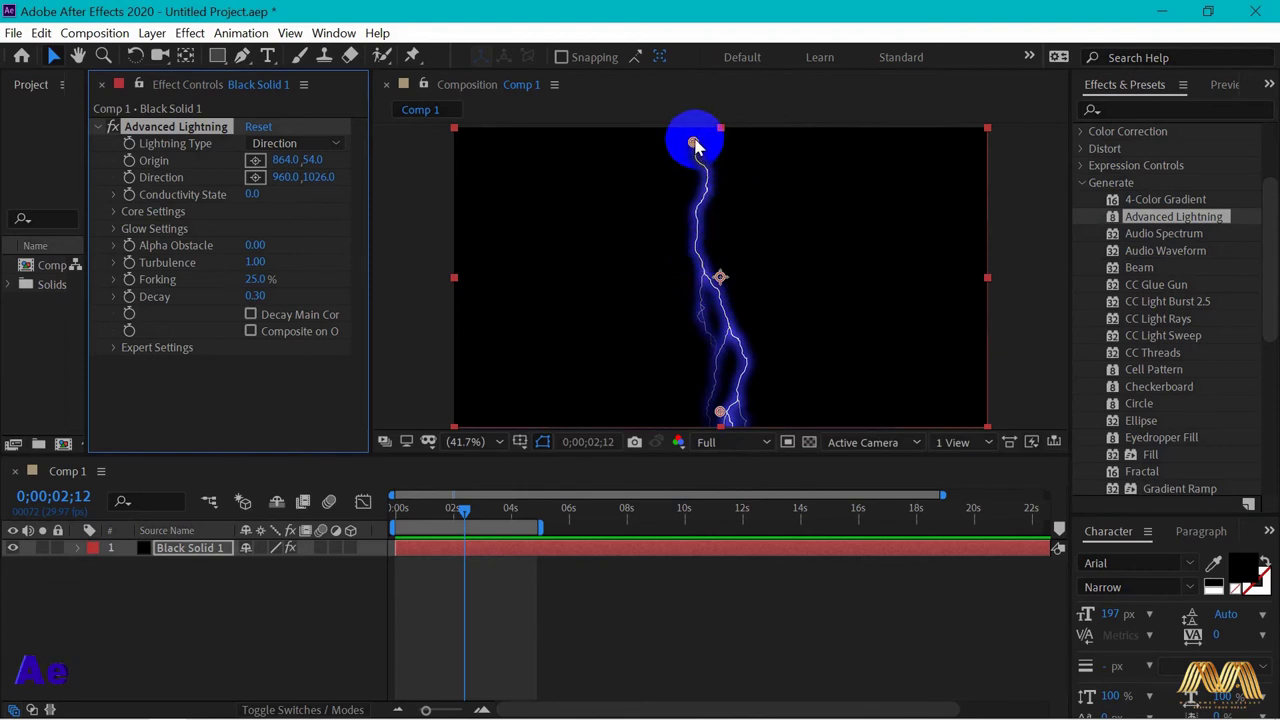
# - Move the lightning start and end points, and set the lightning type to Two-Way Strike
pyautogui.moveTo(693, 145); pyautogui.dragTo(466, 134)
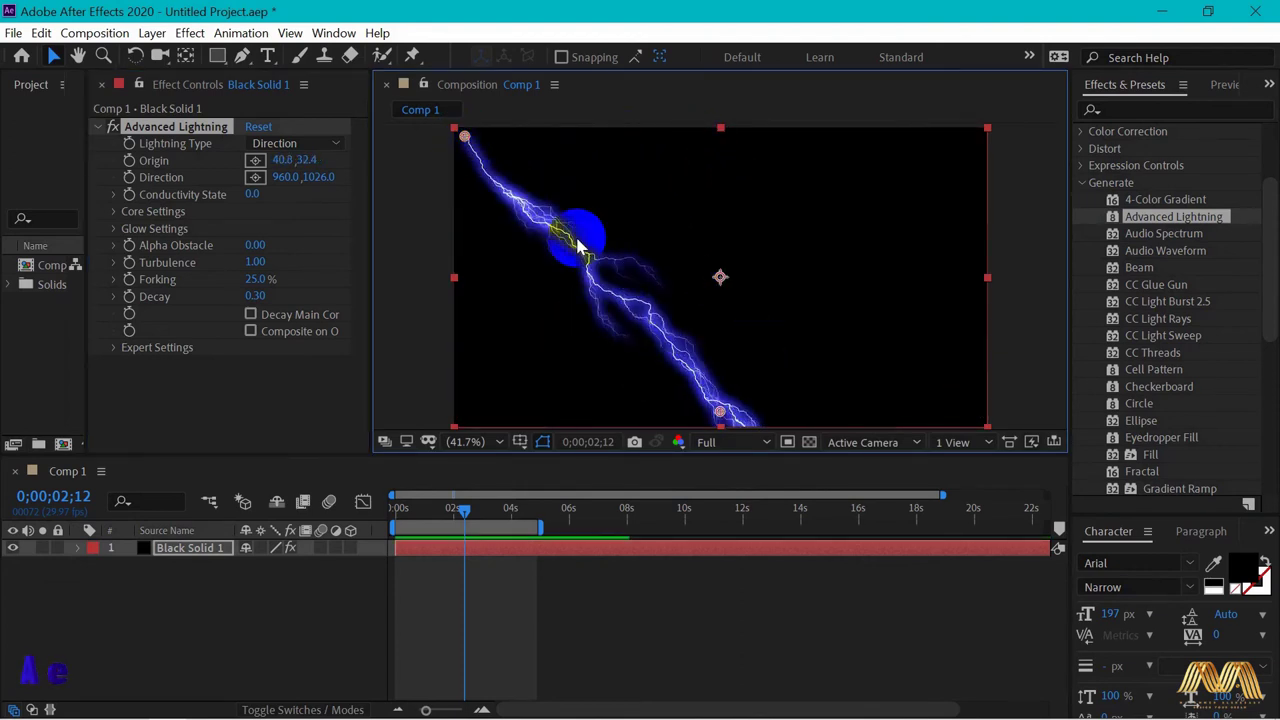
pyautogui.moveTo(722, 413); pyautogui.dragTo(750, 374)
pyautogui.click(314, 143)
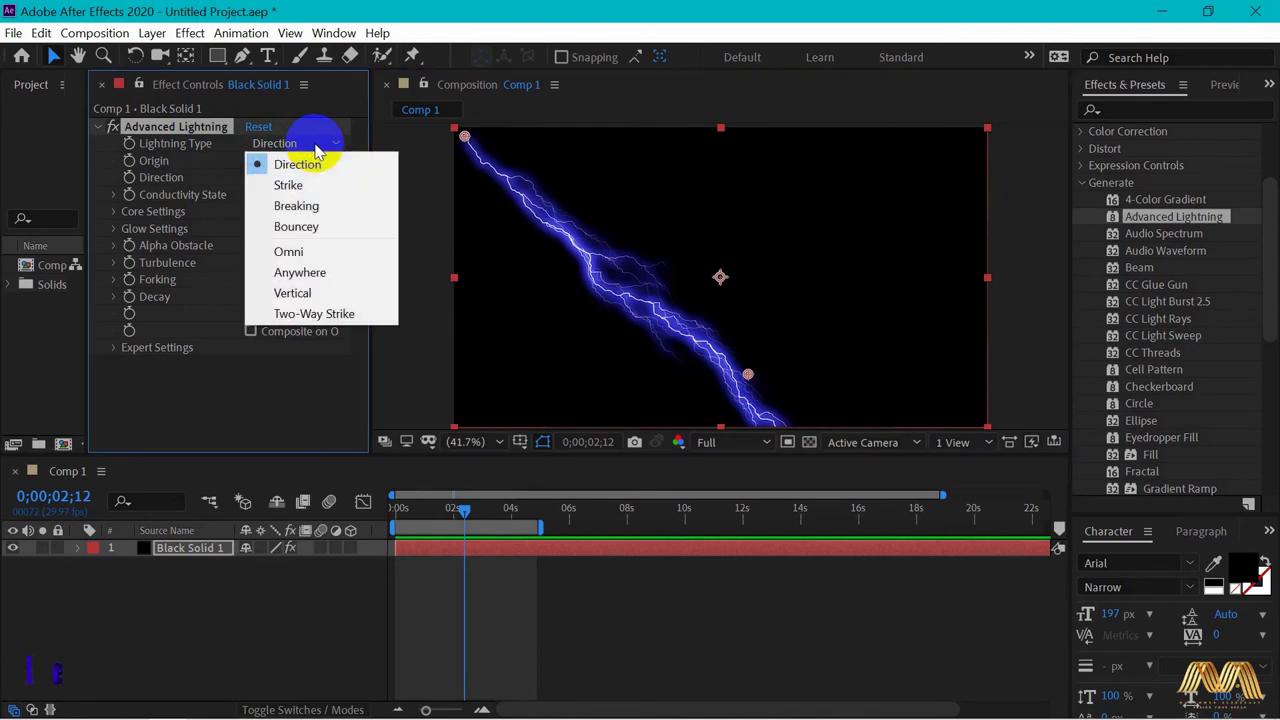
pyautogui.click(312, 187)
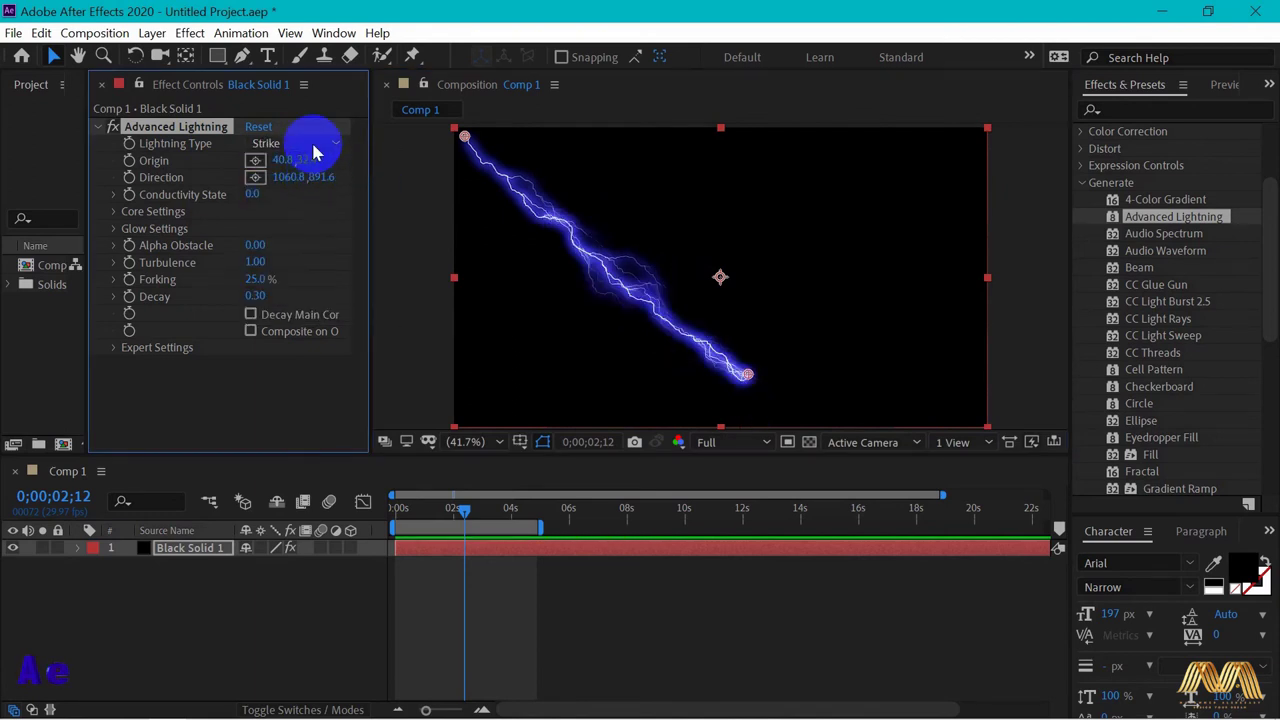
pyautogui.click(314, 143)
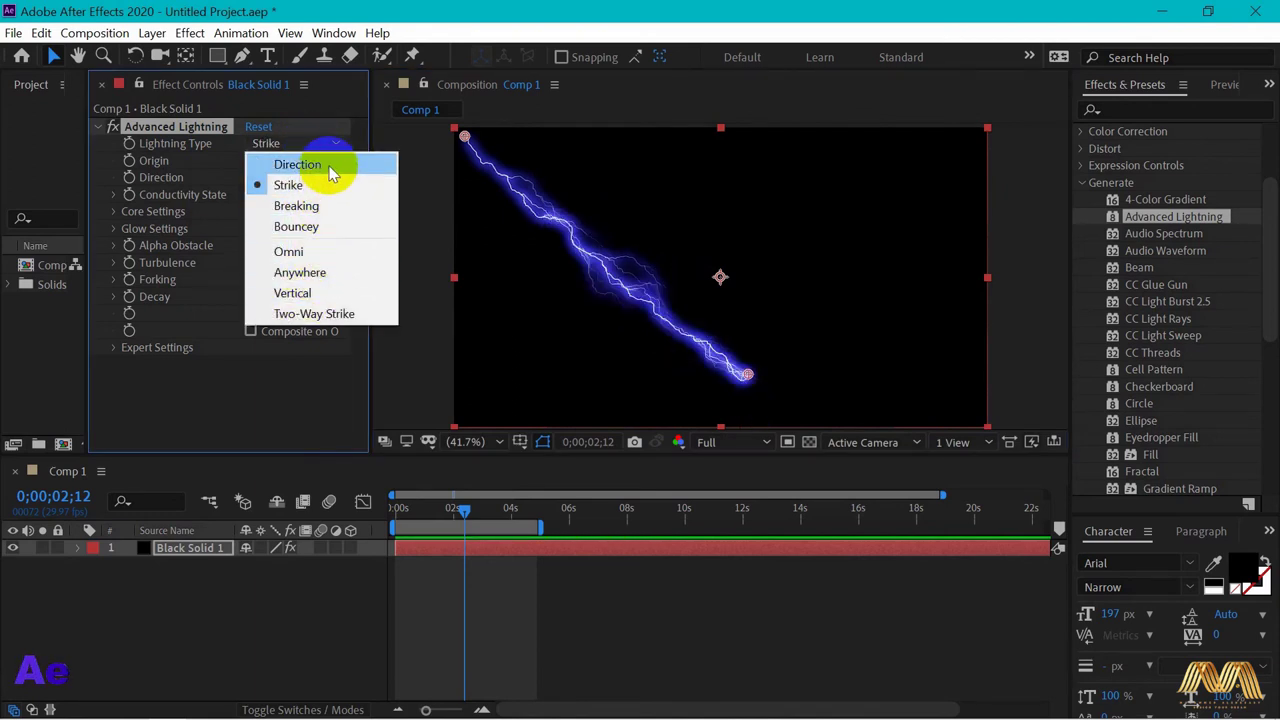
pyautogui.click(314, 314)
# - Try a red core colour in the core settings, then cancel to keep the core white
pyautogui.click(115, 214)
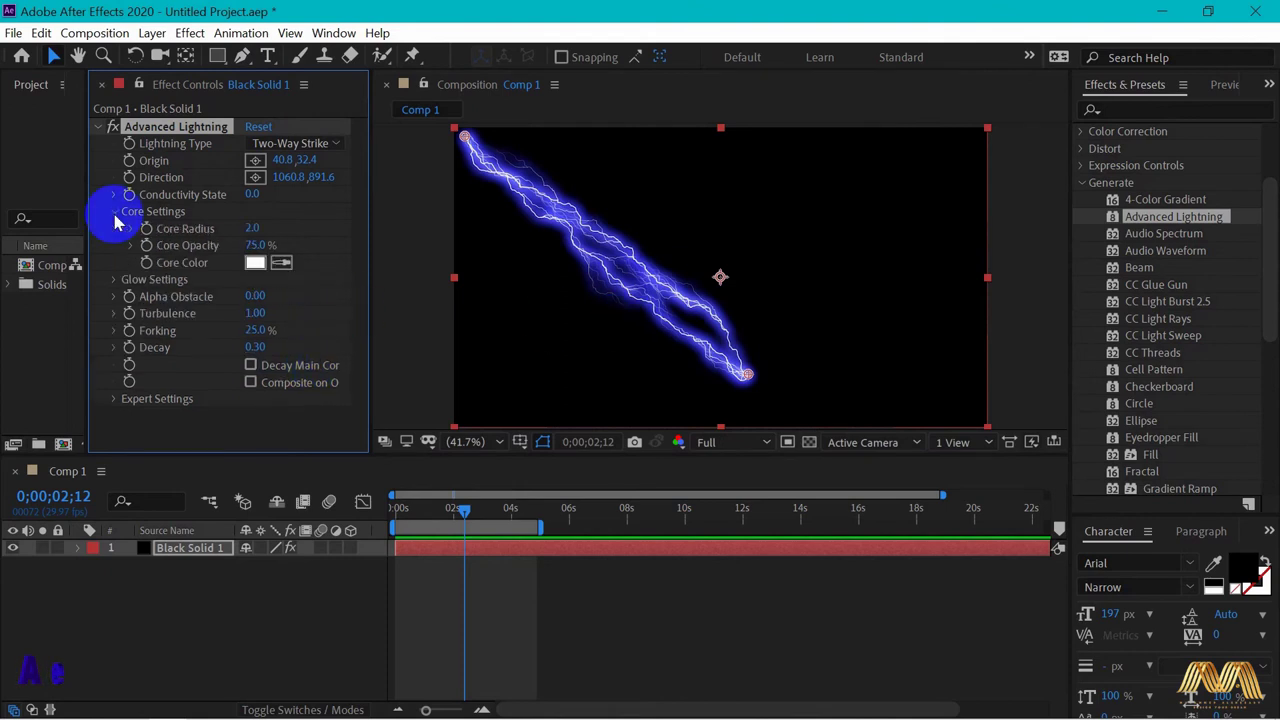
pyautogui.click(255, 262)
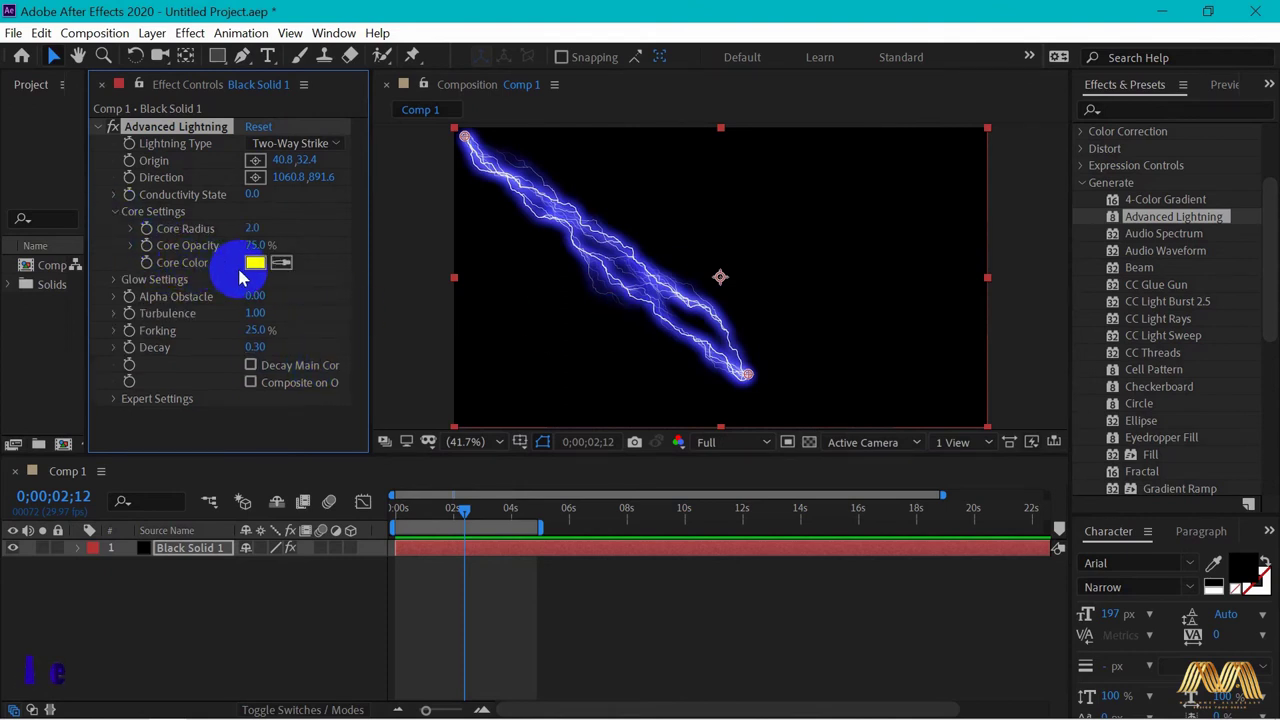
pyautogui.click(256, 264)
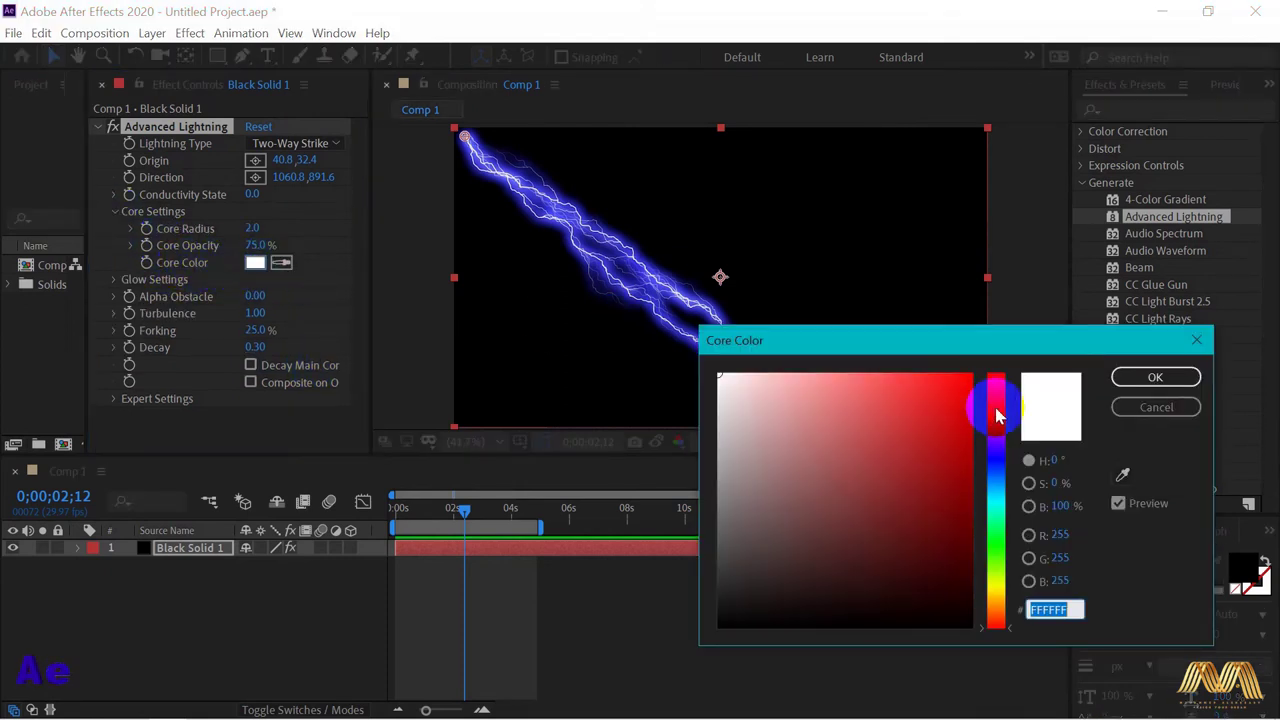
pyautogui.click(968, 376)
pyautogui.click(987, 372)
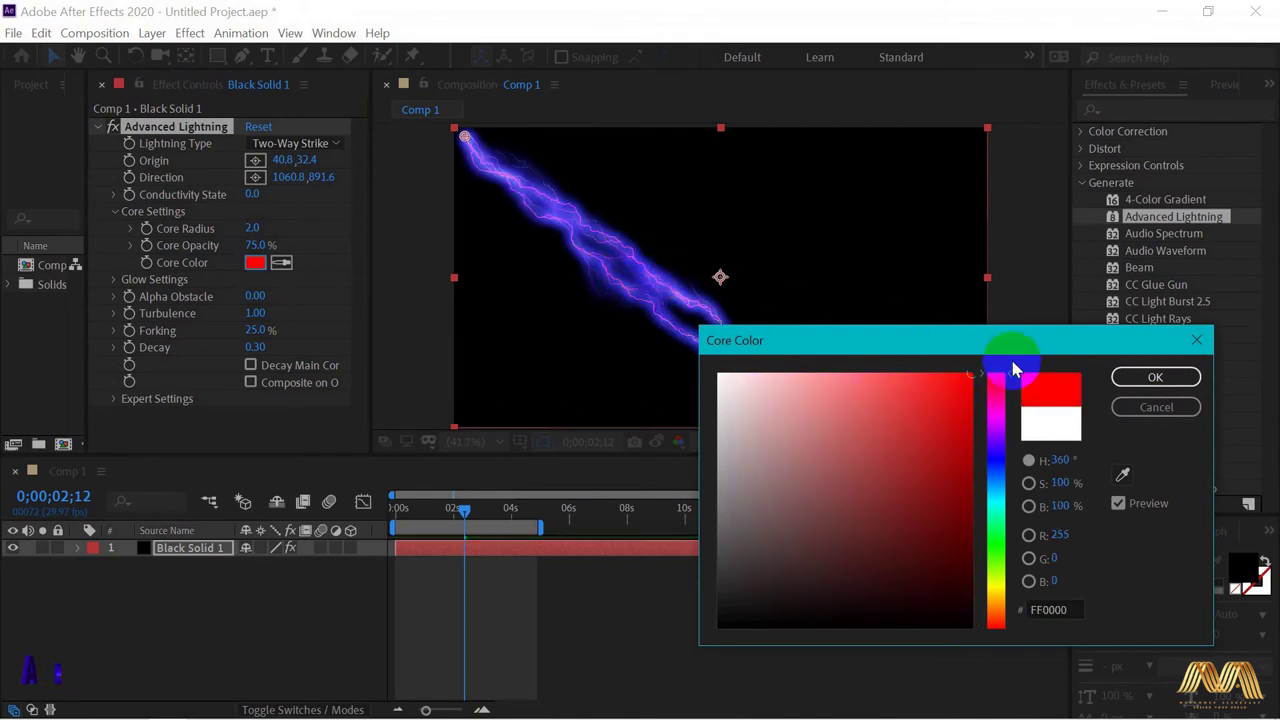
pyautogui.click(1137, 409)
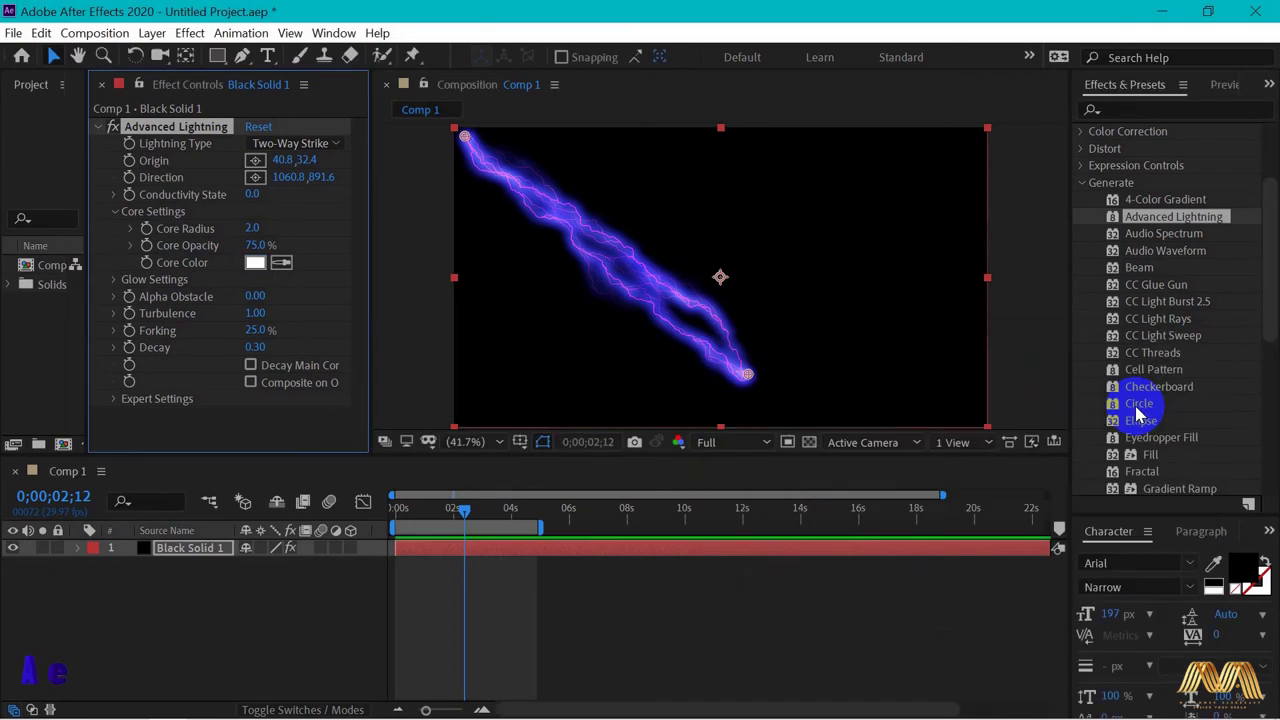
# - Set Core Opacity to 40%, then drag it down to about 4% for a softer core
pyautogui.click(255, 245)
pyautogui.write('40')
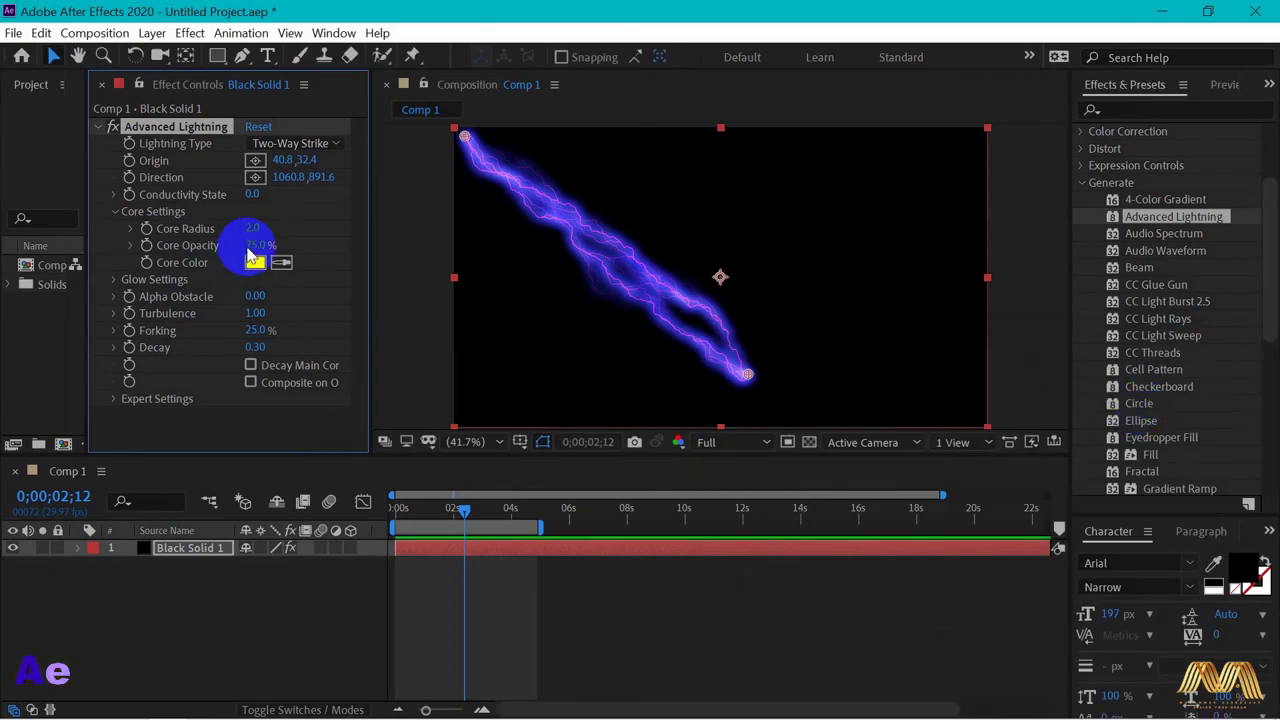
pyautogui.press('Return')
pyautogui.moveTo(213, 245); pyautogui.dragTo(243, 229)
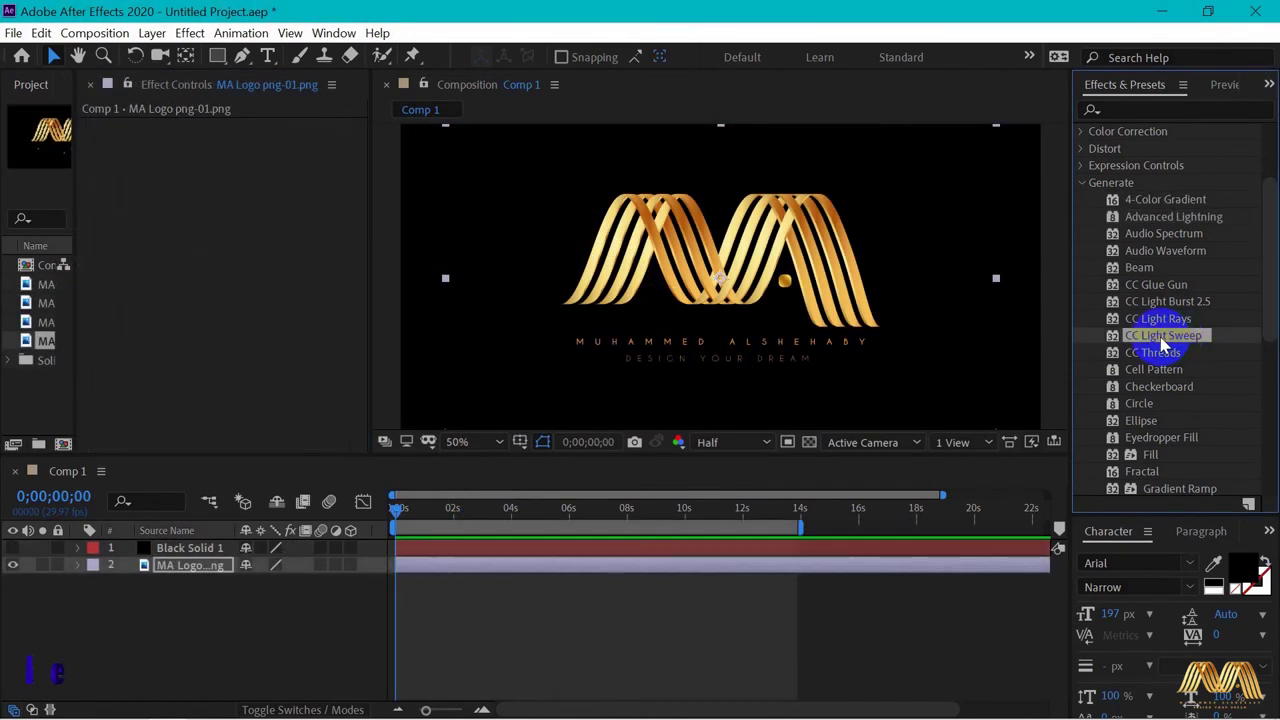
# - Apply CC Light Sweep to the MA logo, centre it over the logo, and set width 104 with higher intensity
pyautogui.moveTo(1163, 340); pyautogui.dragTo(737, 263)
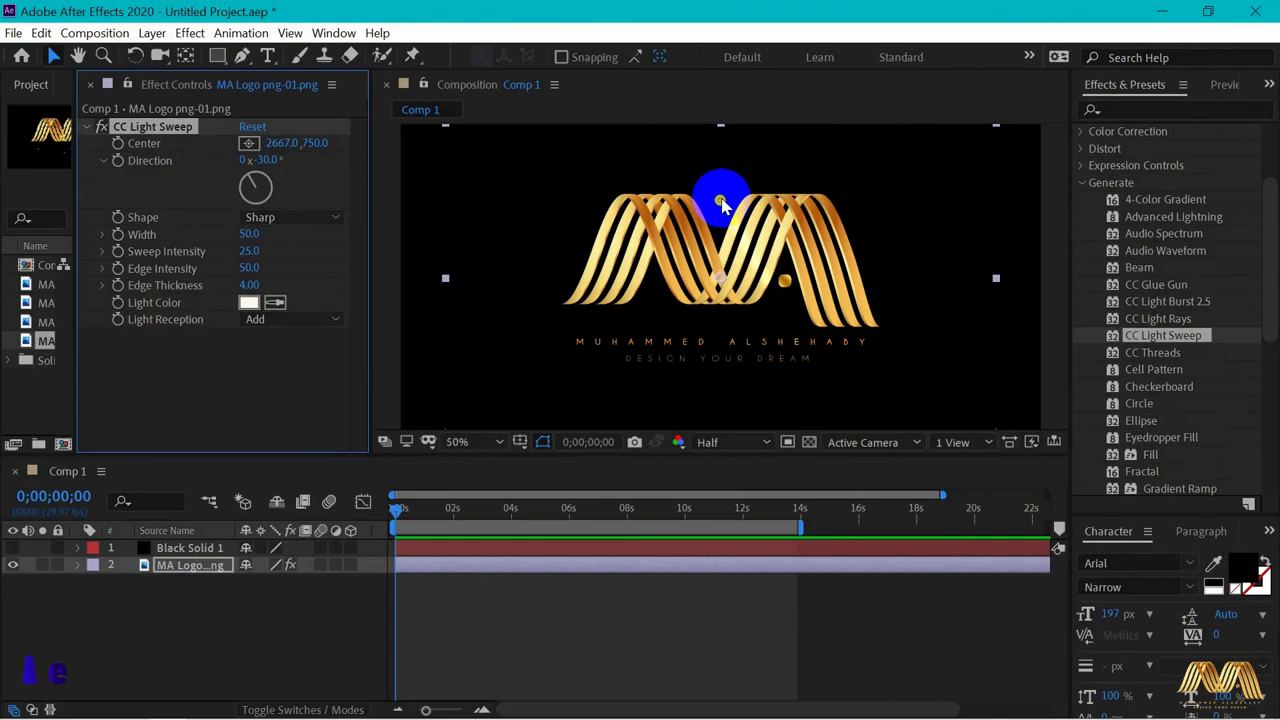
pyautogui.moveTo(723, 205); pyautogui.dragTo(504, 239)
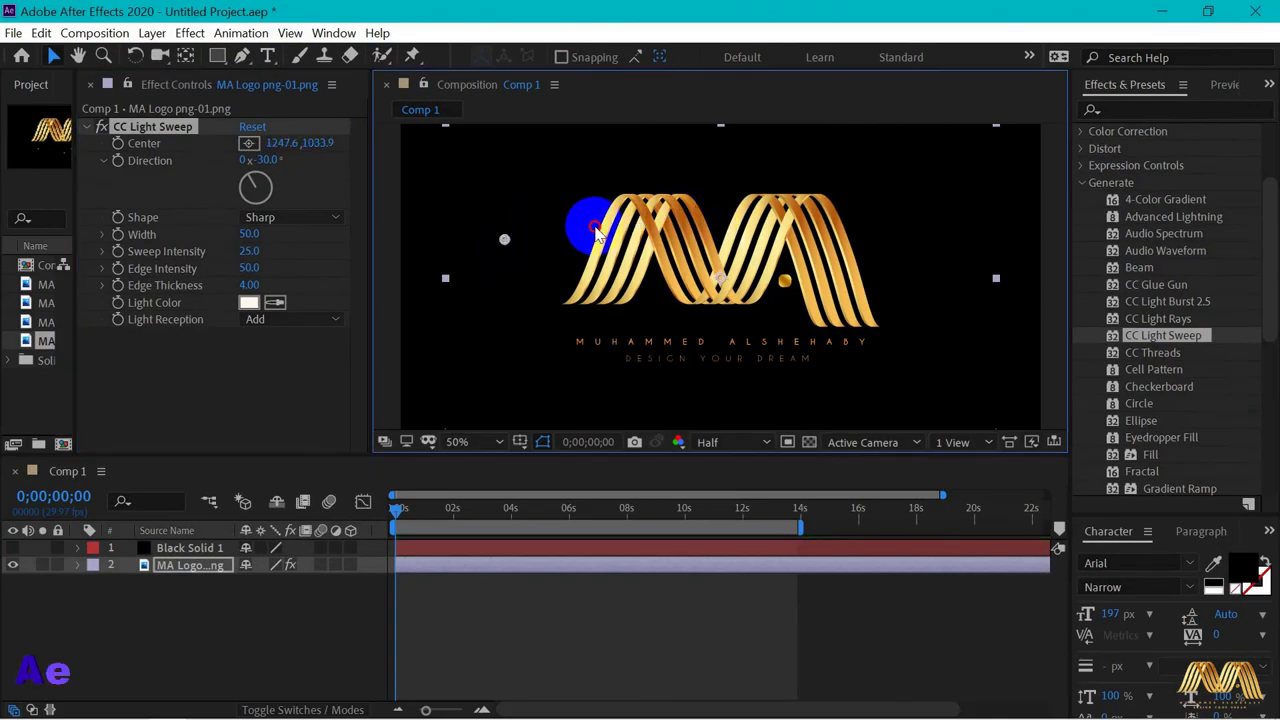
pyautogui.moveTo(596, 230)
pyautogui.mouseDown()
pyautogui.moveTo(794, 200)
pyautogui.moveTo(737, 238)
pyautogui.moveTo(603, 255)
pyautogui.moveTo(583, 243)
pyautogui.mouseUp()
pyautogui.moveTo(250, 234); pyautogui.dragTo(295, 252)
pyautogui.click(251, 257)
pyautogui.click(648, 243)
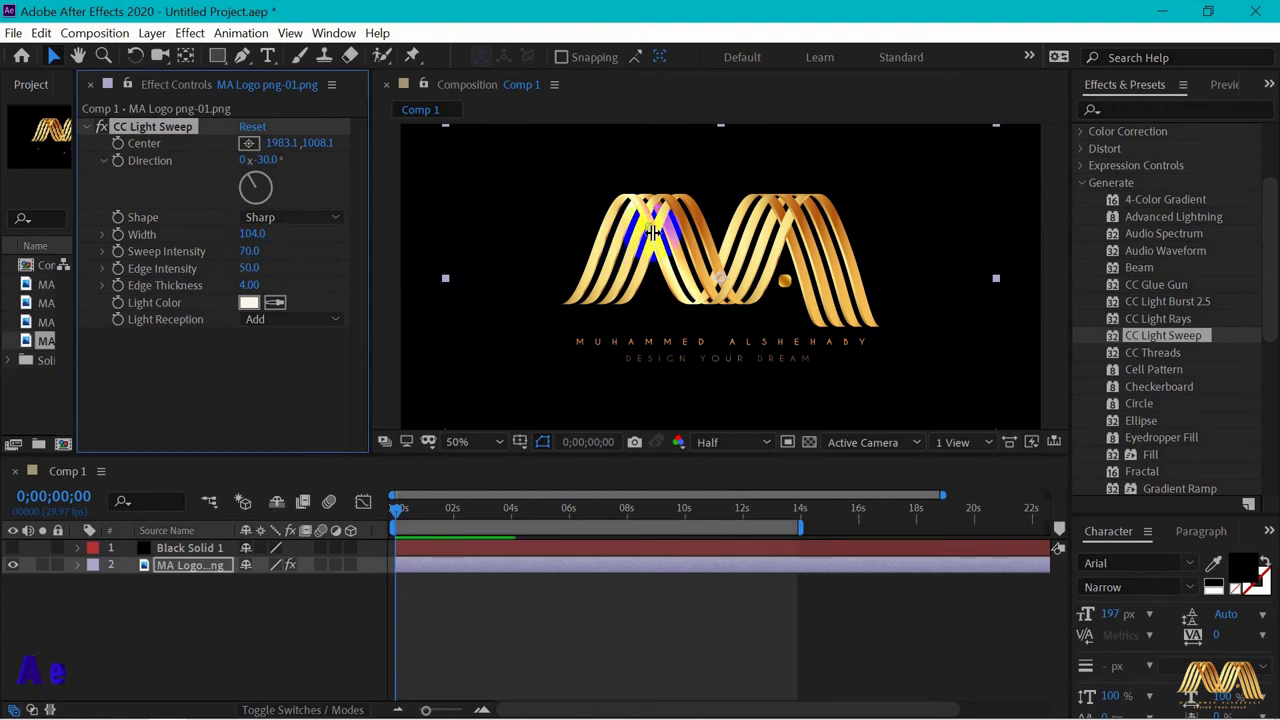
pyautogui.moveTo(650, 230); pyautogui.dragTo(616, 285)
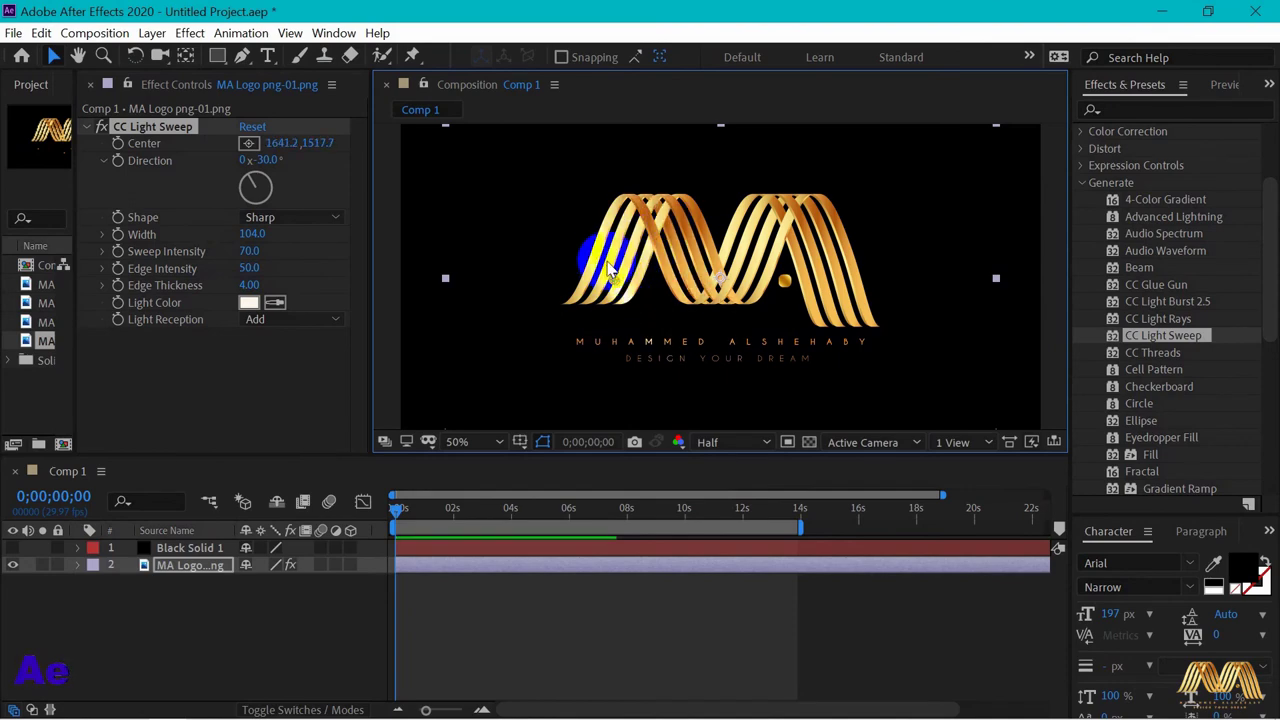
# - Keep the sweep light white, rotate the direction to 315°, and move the centre below-left of the logo
pyautogui.click(248, 303)
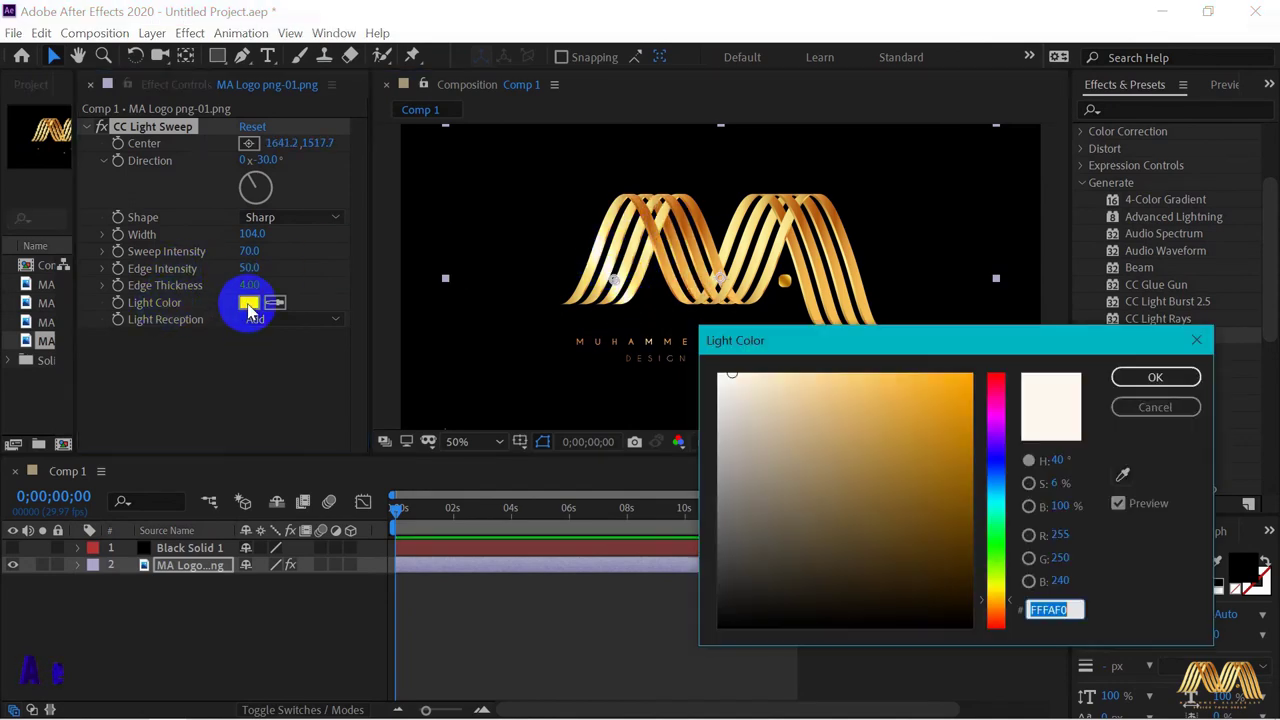
pyautogui.click(996, 389)
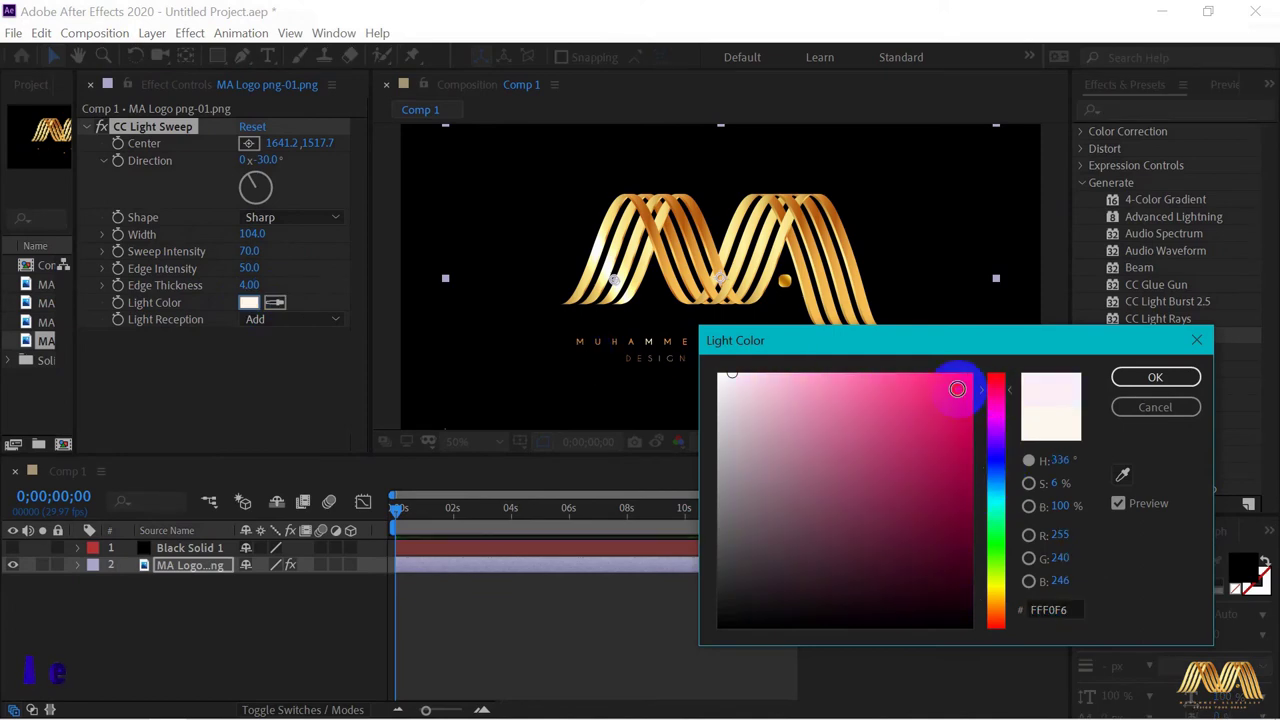
pyautogui.click(957, 388)
pyautogui.press('Escape')
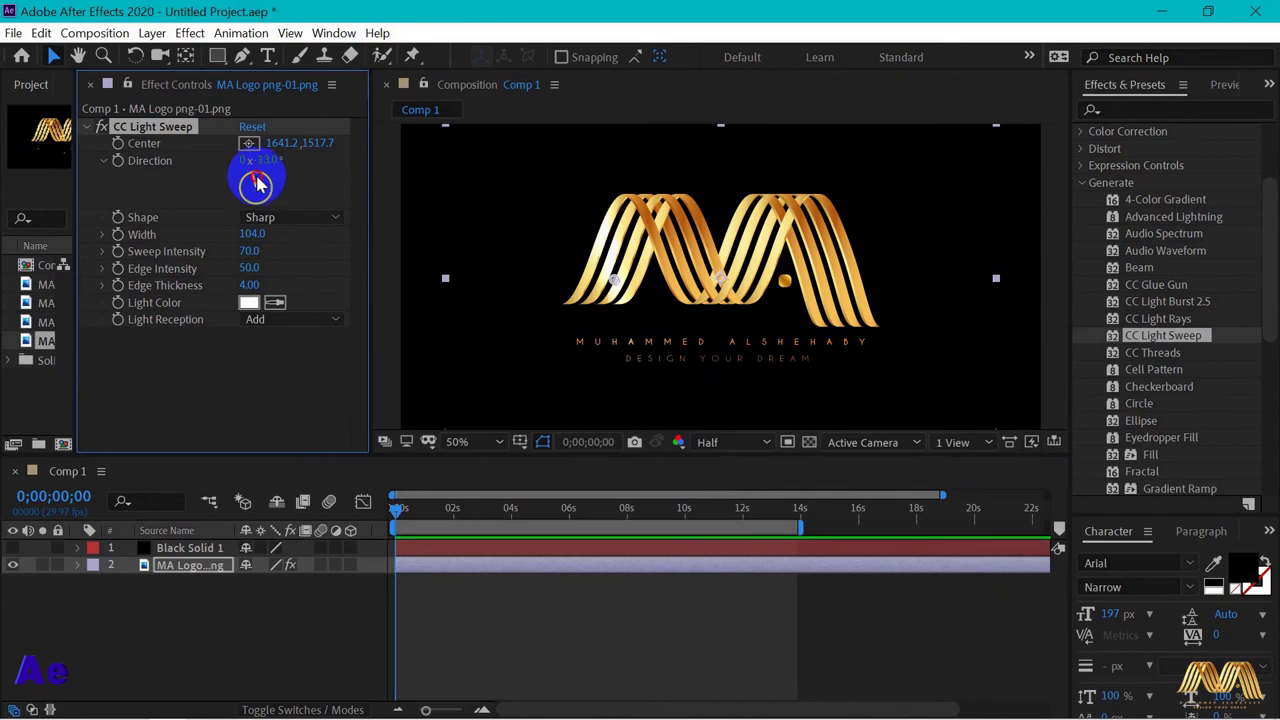
pyautogui.moveTo(256, 183)
pyautogui.mouseDown()
pyautogui.moveTo(230, 205)
pyautogui.moveTo(240, 180)
pyautogui.mouseUp()
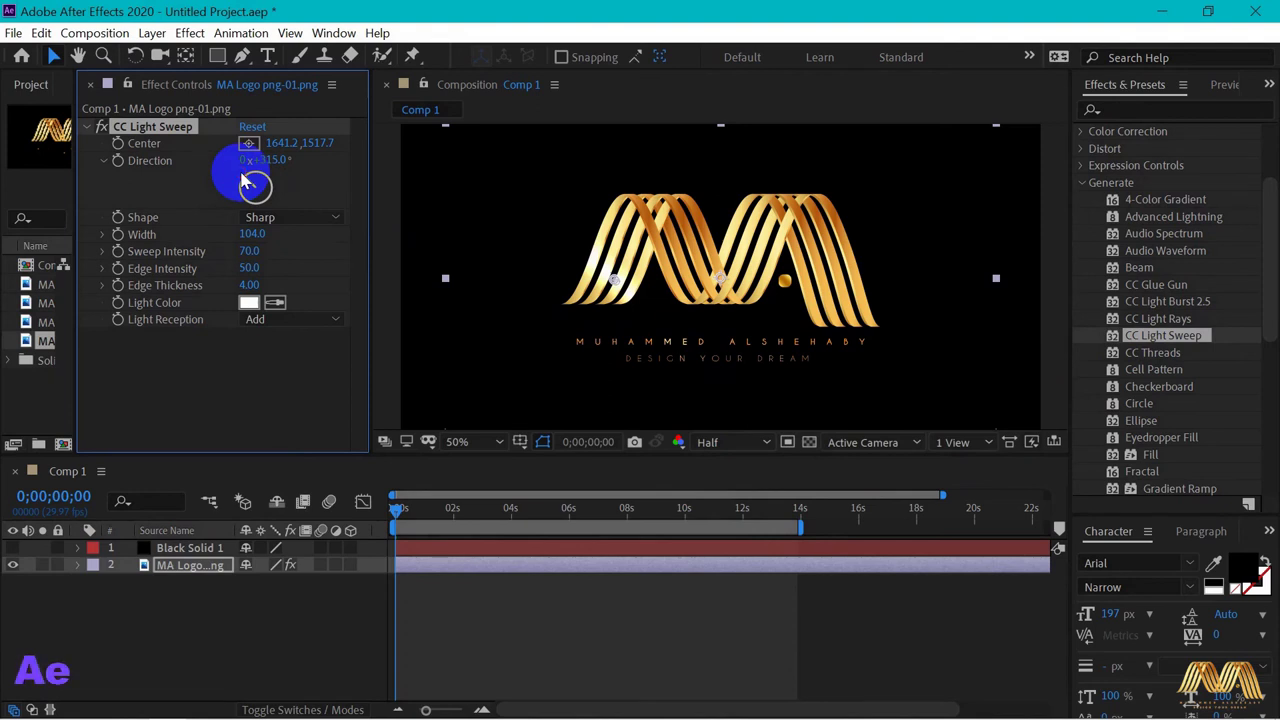
pyautogui.moveTo(617, 287); pyautogui.dragTo(537, 372)
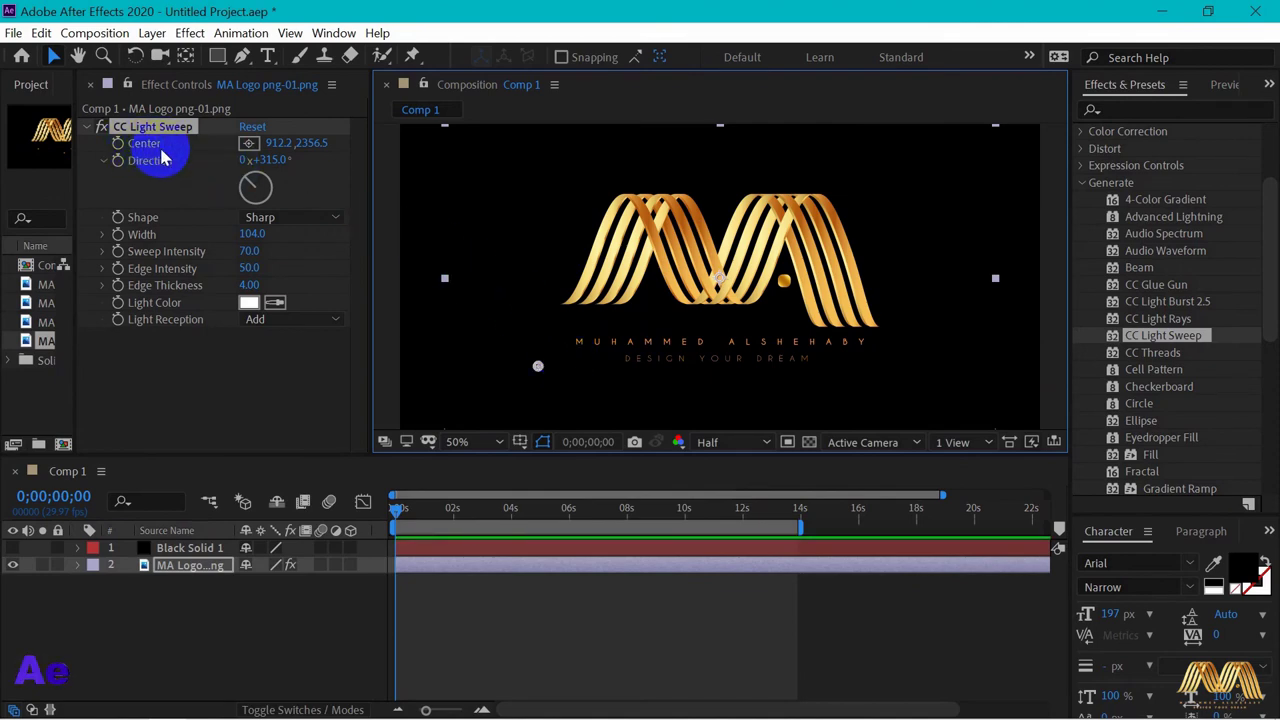
# - Keyframe the sweep Center at 0s below-left of the logo and at 2s upper right
pyautogui.click(117, 144)
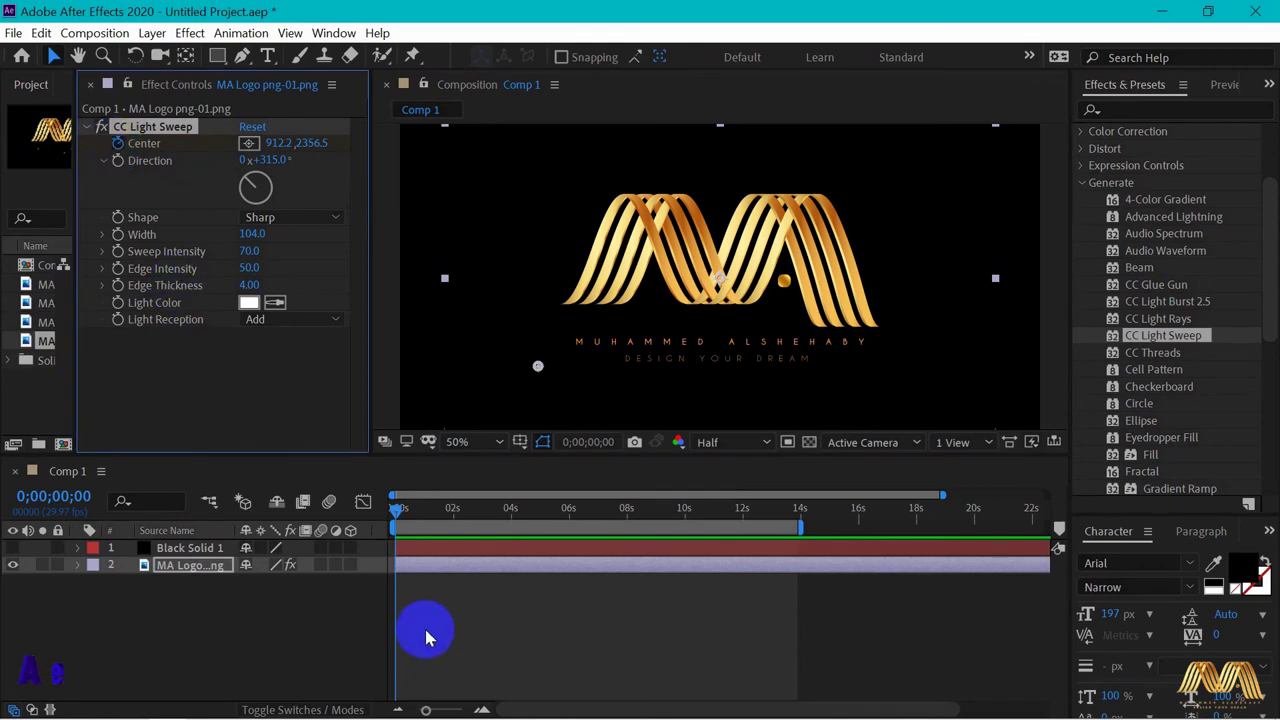
pyautogui.click(200, 567)
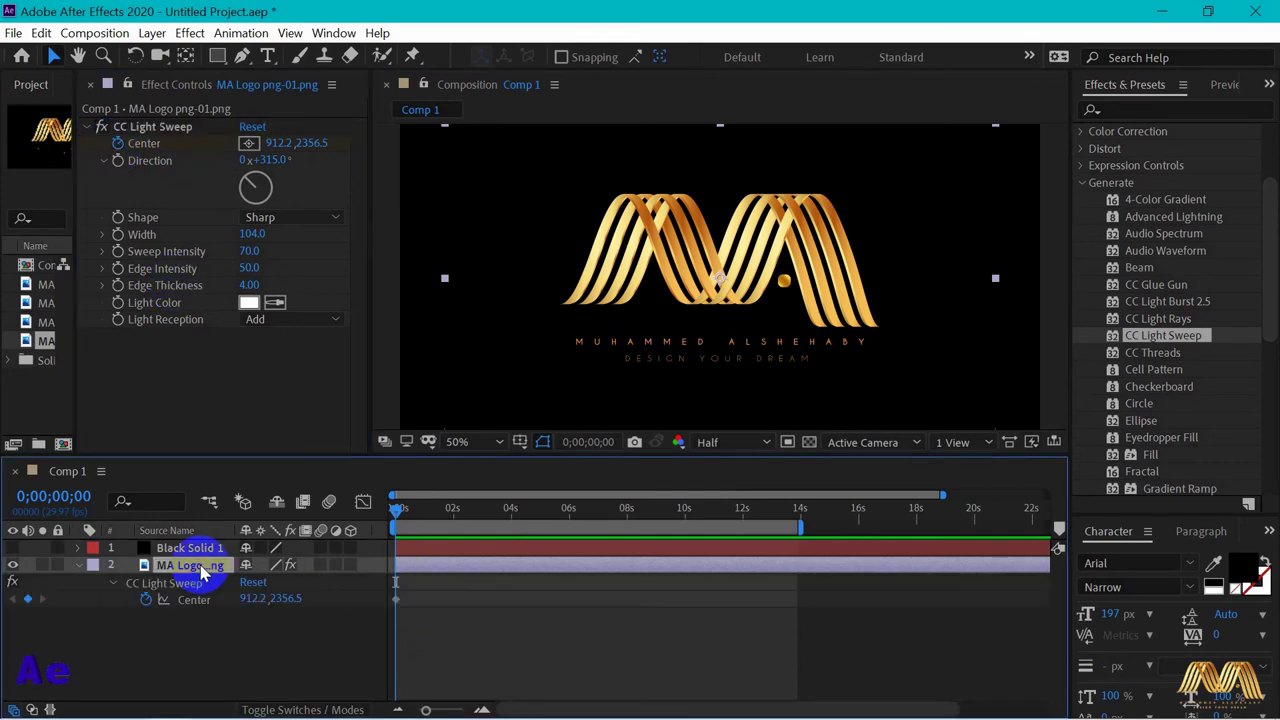
pyautogui.click(368, 620)
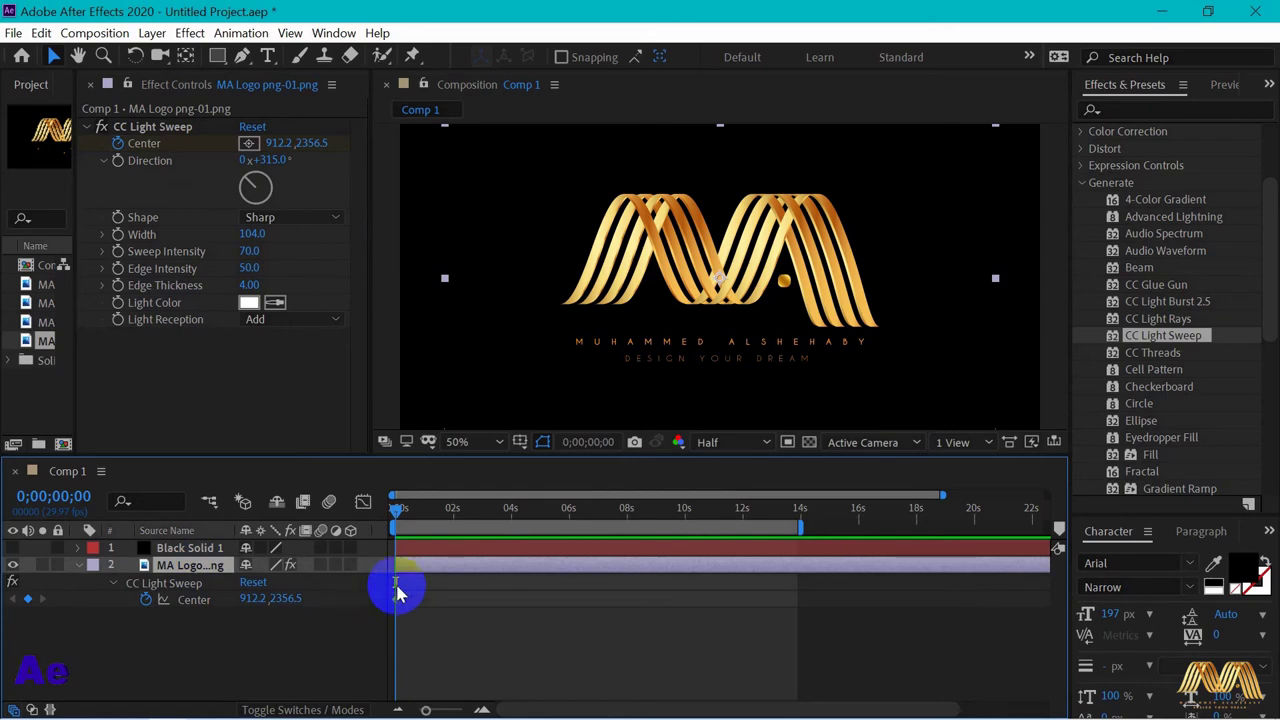
pyautogui.moveTo(395, 509); pyautogui.dragTo(434, 517)
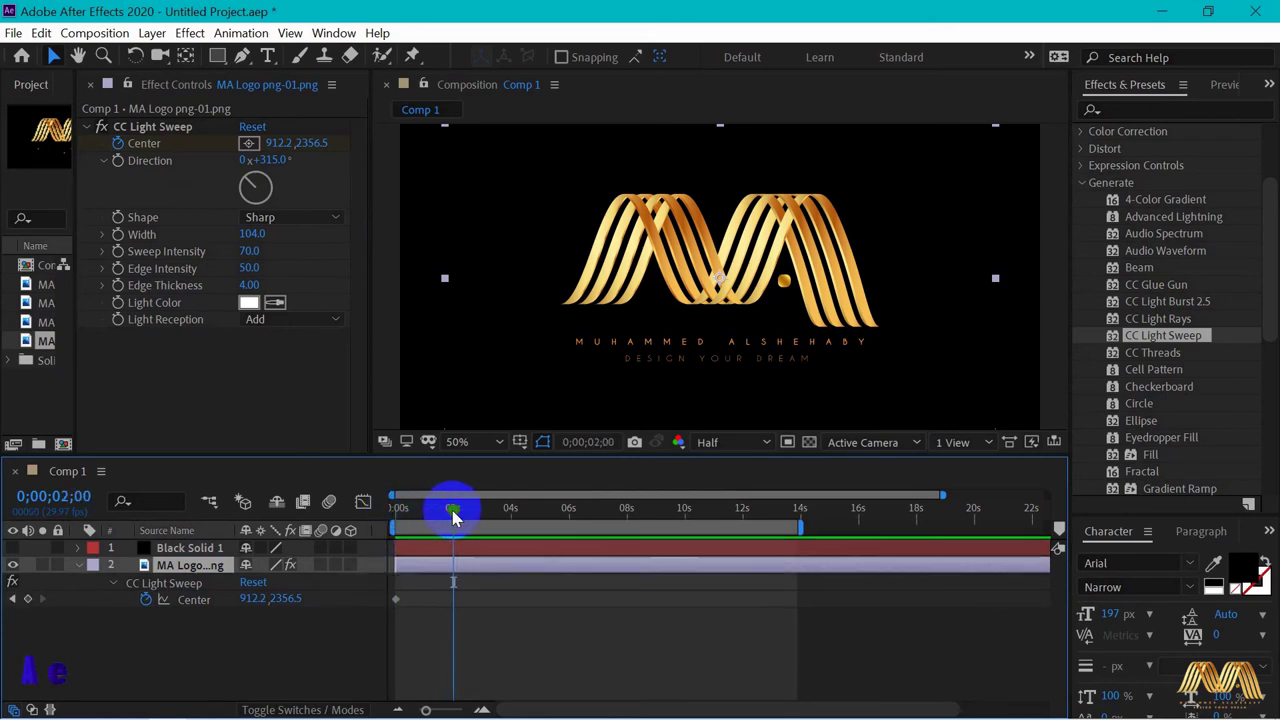
pyautogui.moveTo(541, 367); pyautogui.dragTo(884, 201)
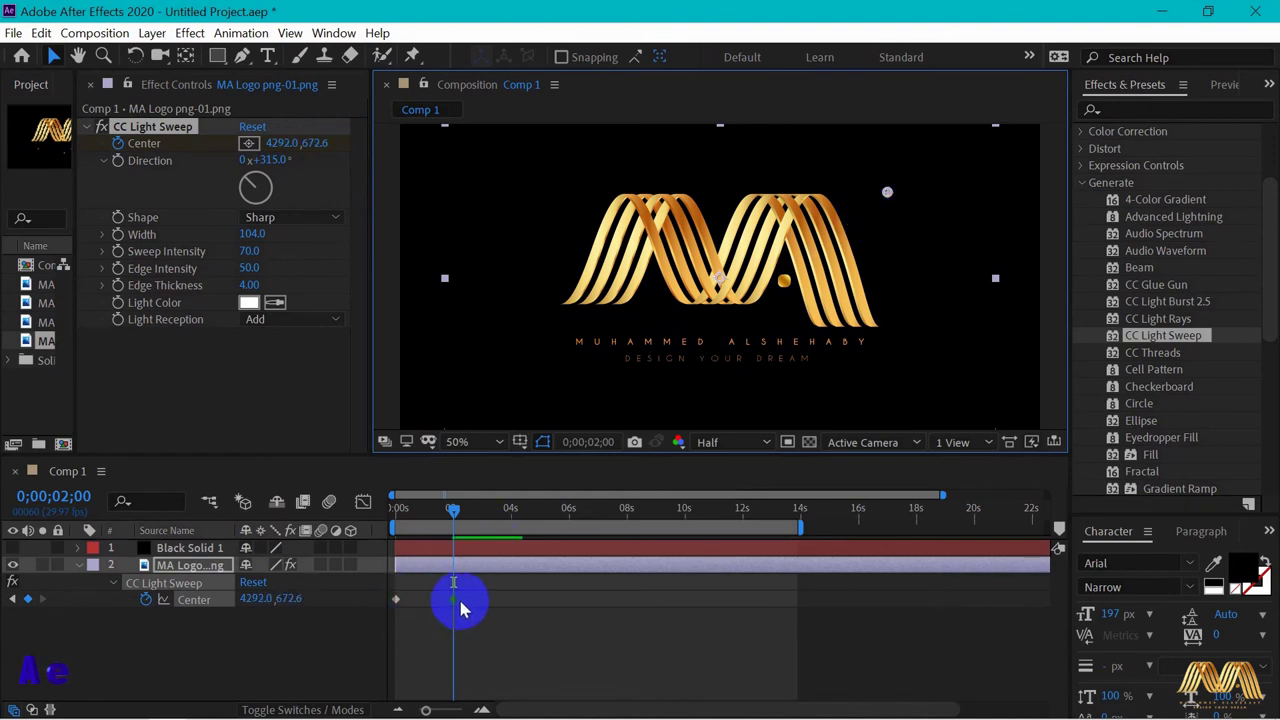
pyautogui.click(394, 602)
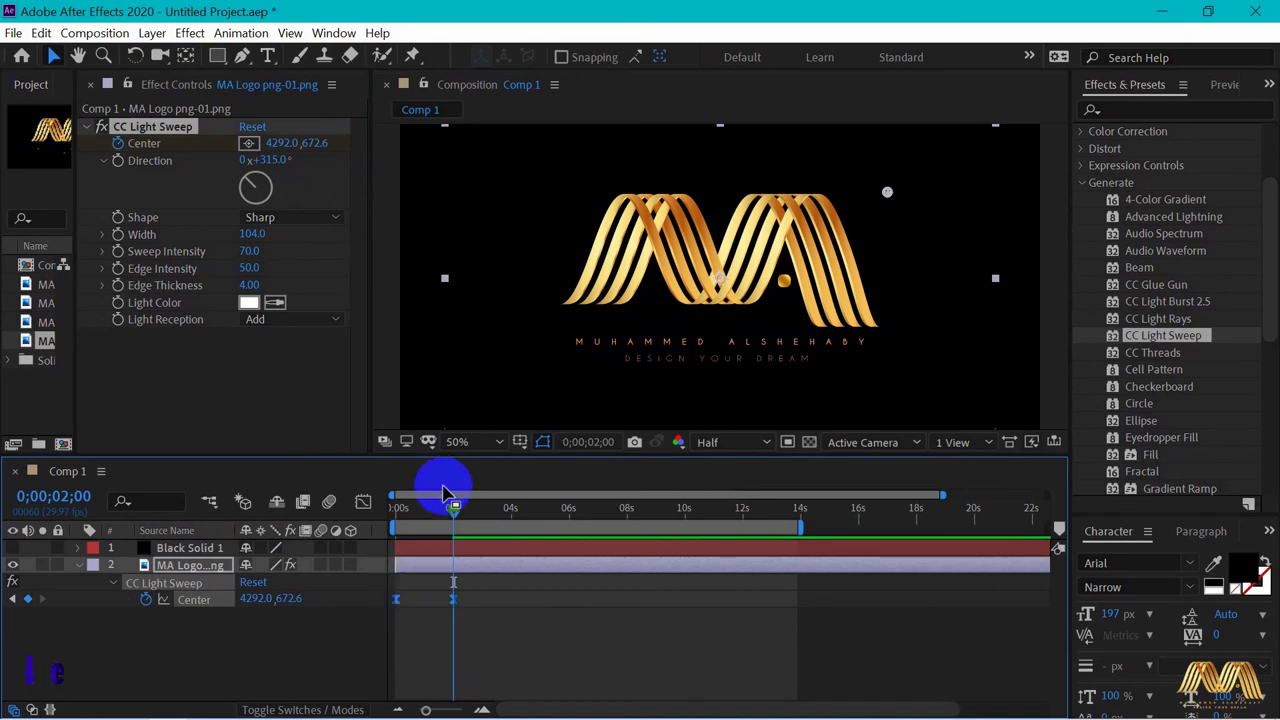
# - Trim the work area to about 2 seconds and preview the light sweep from the start
pyautogui.moveTo(455, 518); pyautogui.dragTo(393, 514)
pyautogui.moveTo(801, 525); pyautogui.dragTo(463, 527)
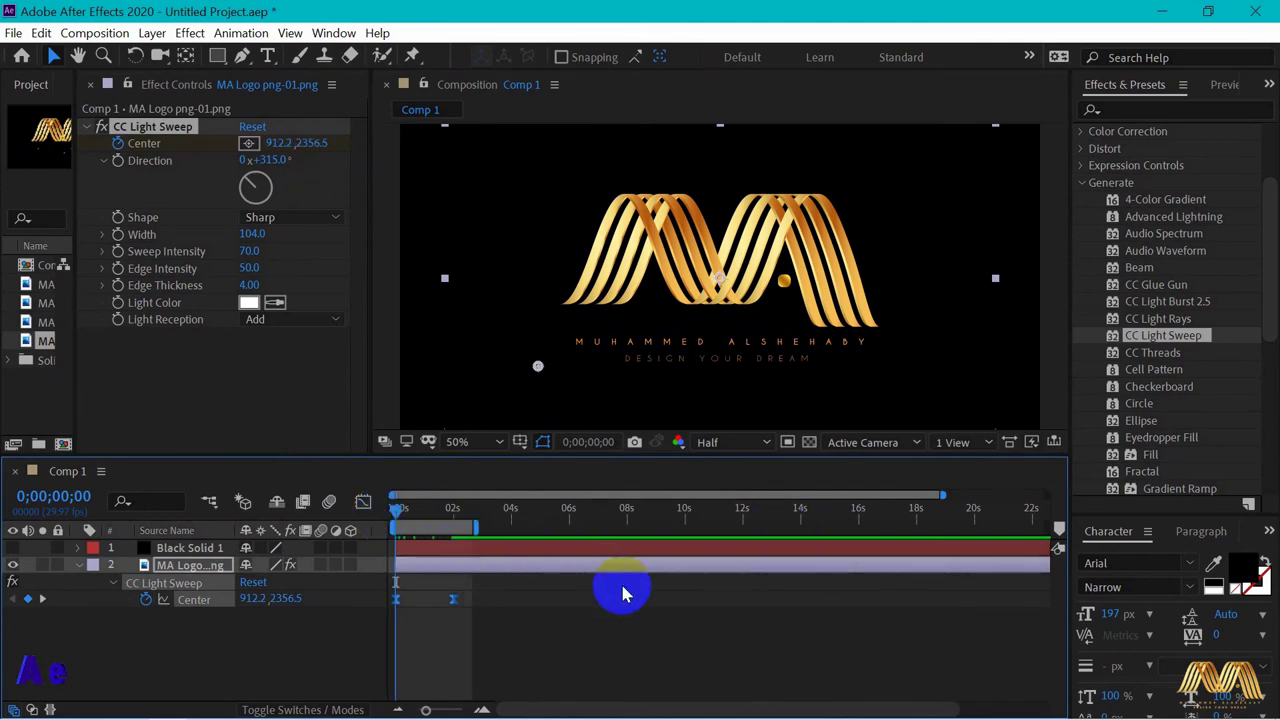
pyautogui.press('space')
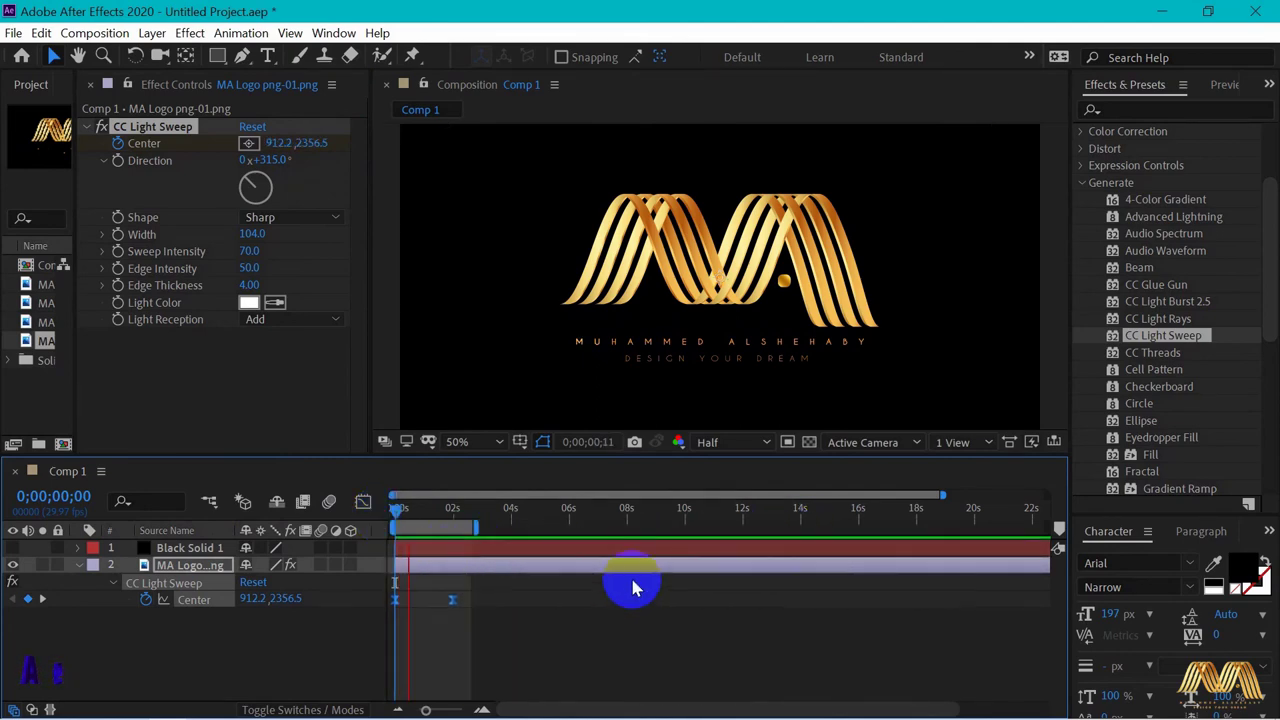
pyautogui.press('space')
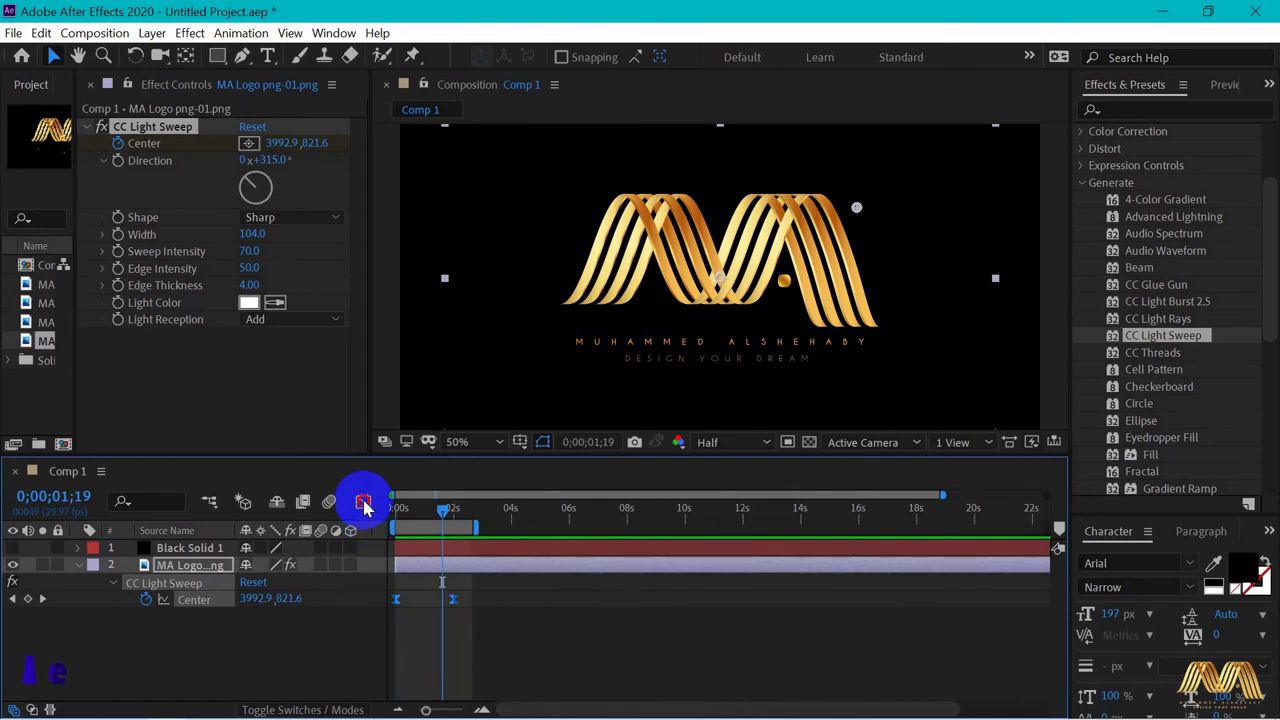
pyautogui.press('Home')
pyautogui.press('space')
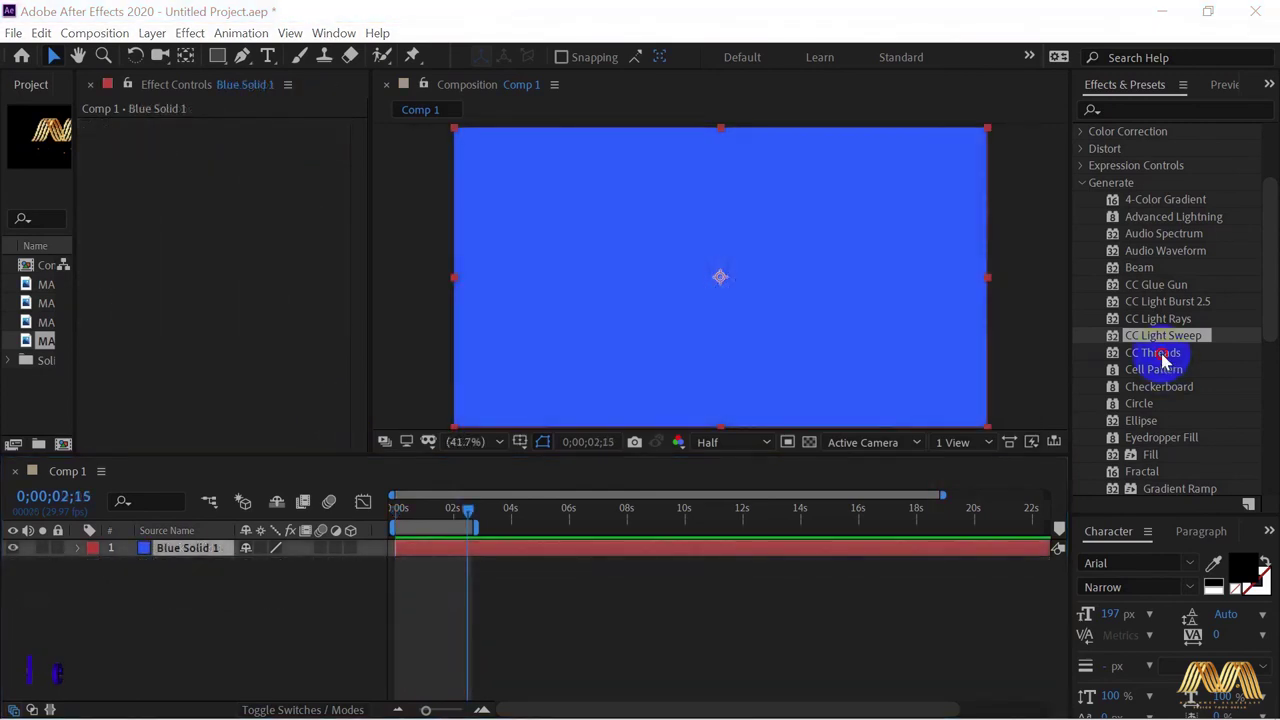
# - Apply CC Threads to Blue Solid 1, adjust thread width, stretch height to 95.3, and change overlaps
pyautogui.click(1160, 355)
pyautogui.moveTo(1166, 358); pyautogui.dragTo(693, 313)
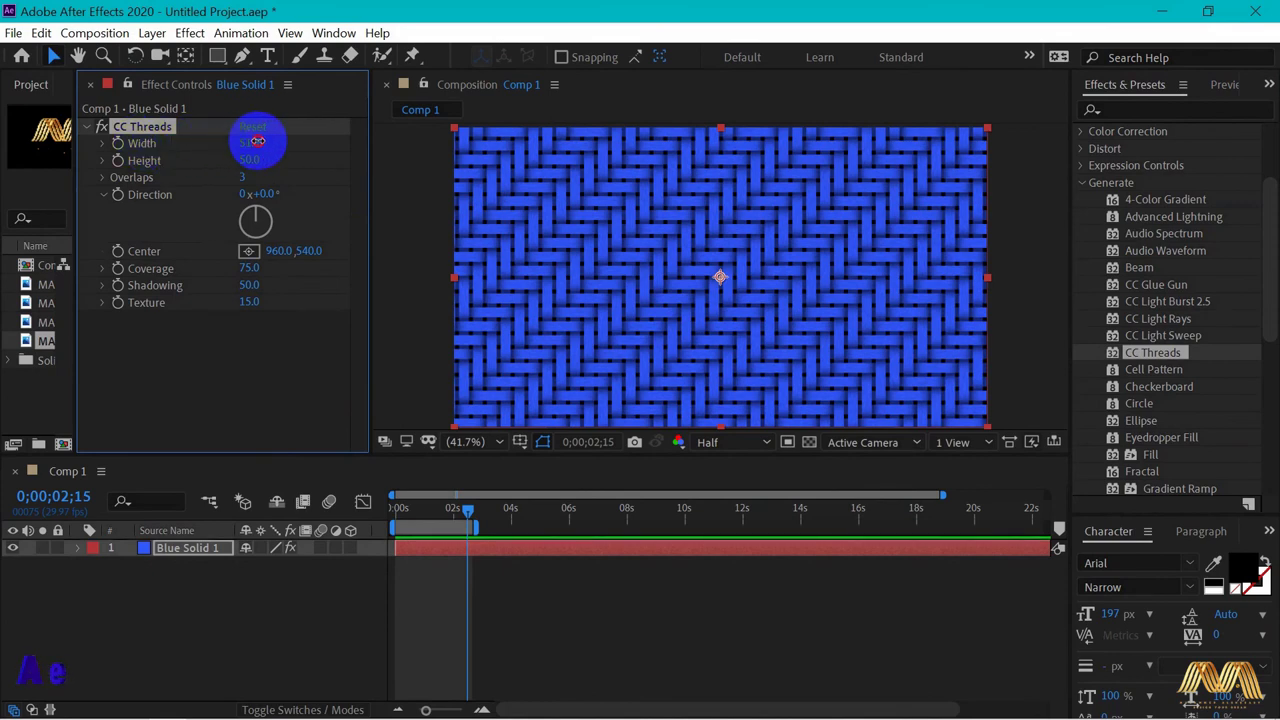
pyautogui.moveTo(257, 141); pyautogui.dragTo(586, 144)
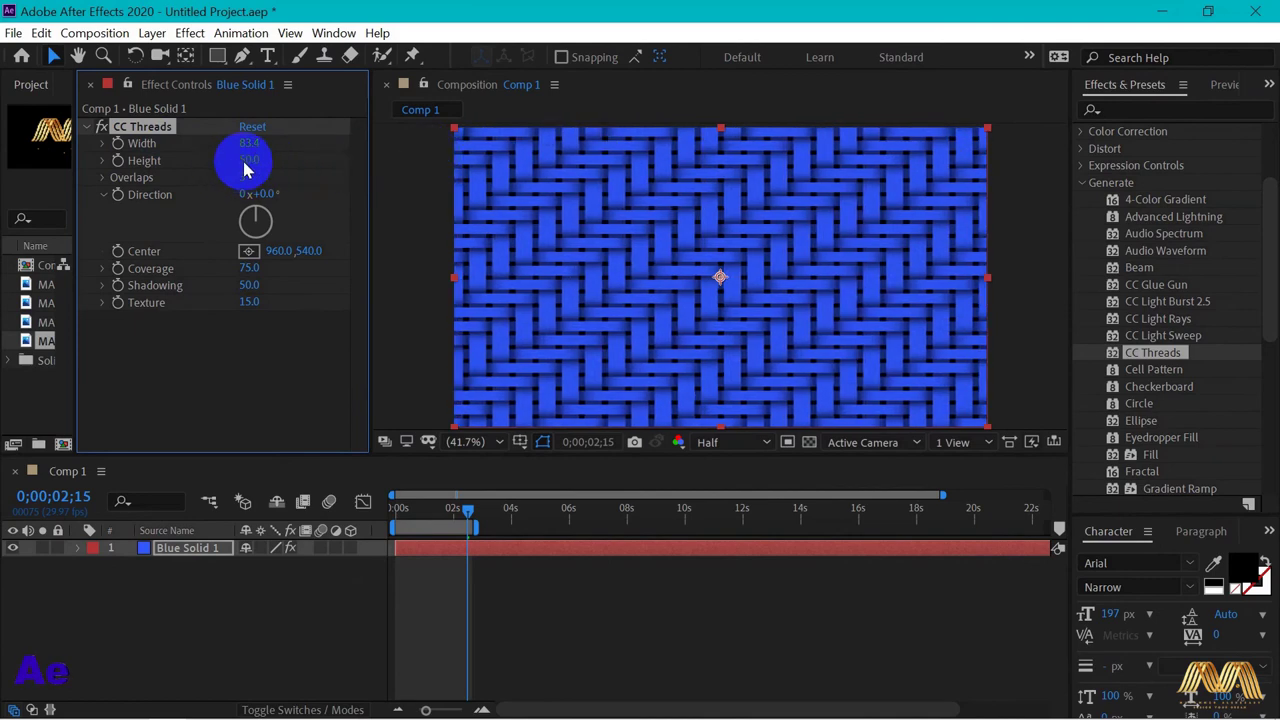
pyautogui.moveTo(249, 164); pyautogui.dragTo(697, 155)
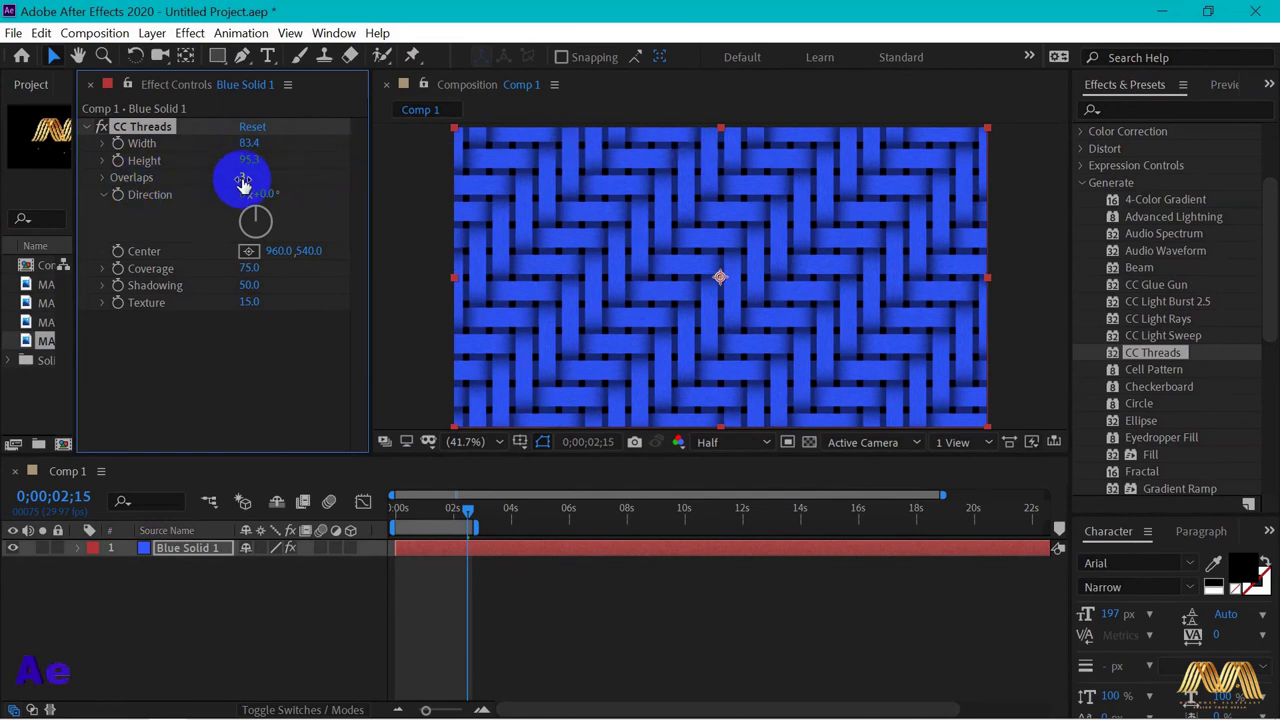
pyautogui.moveTo(243, 178); pyautogui.dragTo(231, 178)
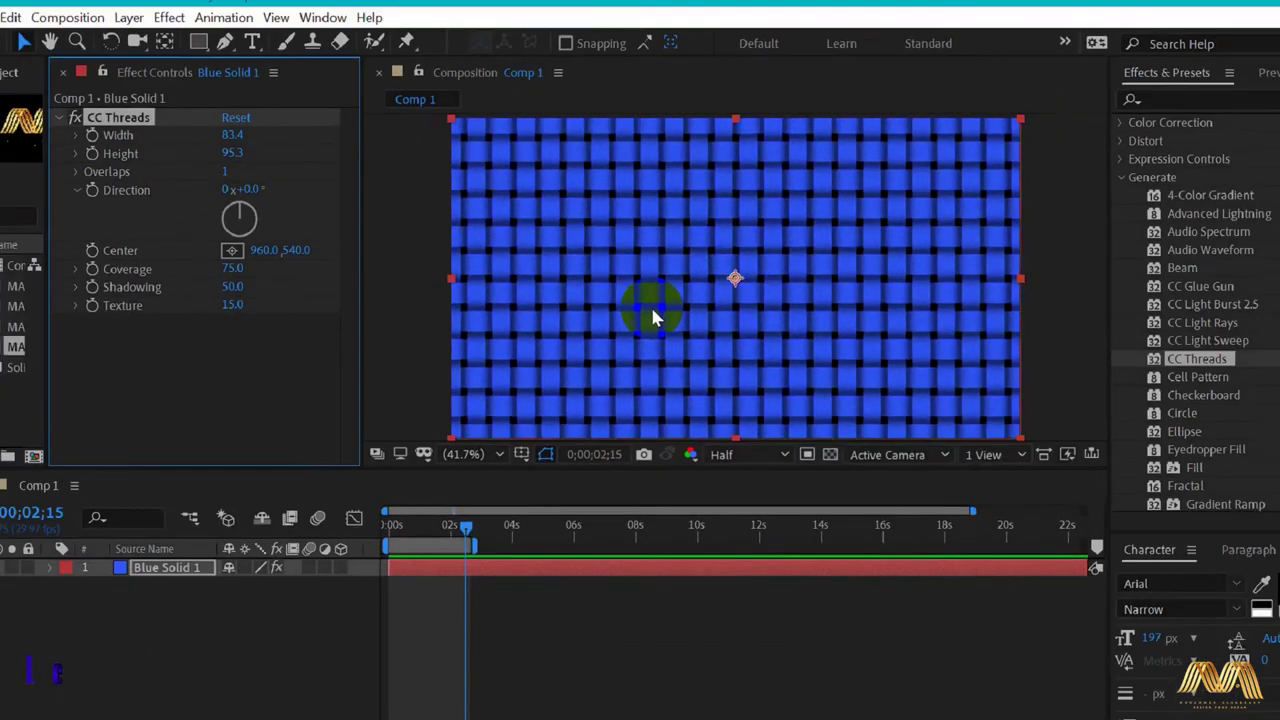
# - Set the weave direction to 48°, fine-tune thread coverage, and apply Gradient Ramp to Black Solid 2
pyautogui.moveTo(328, 232); pyautogui.dragTo(271, 214)
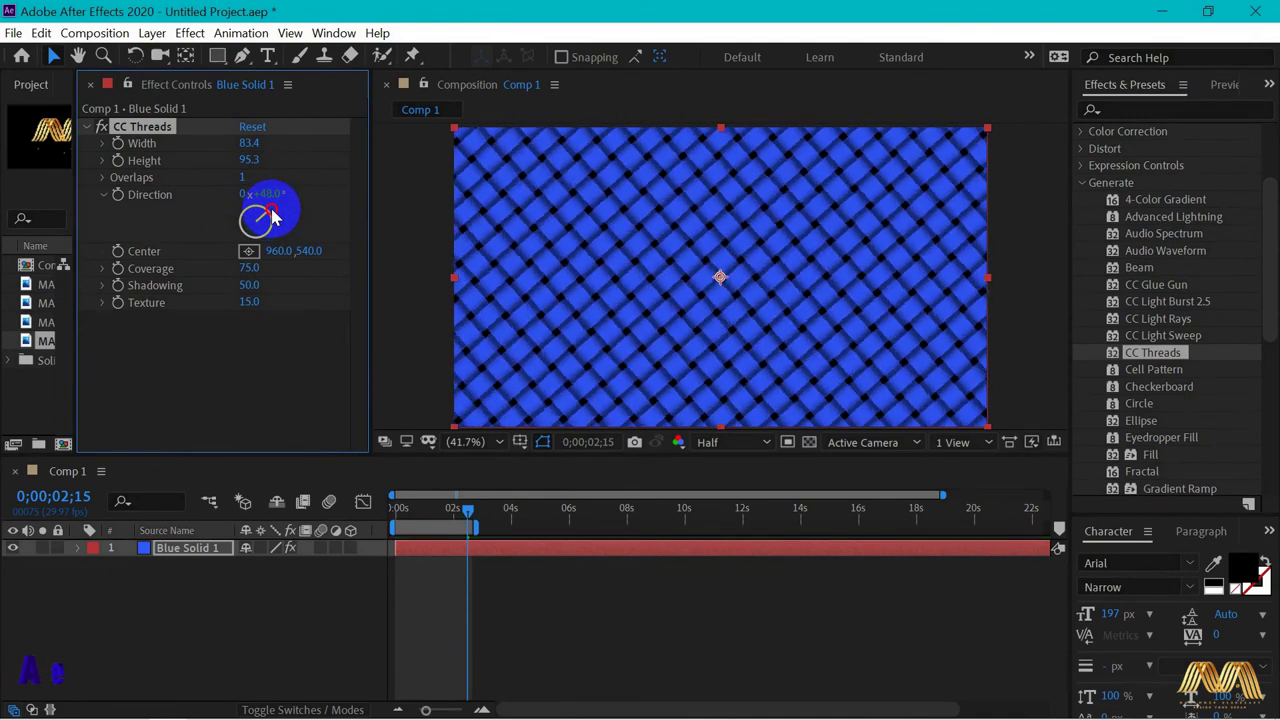
pyautogui.moveTo(247, 277); pyautogui.dragTo(509, 271)
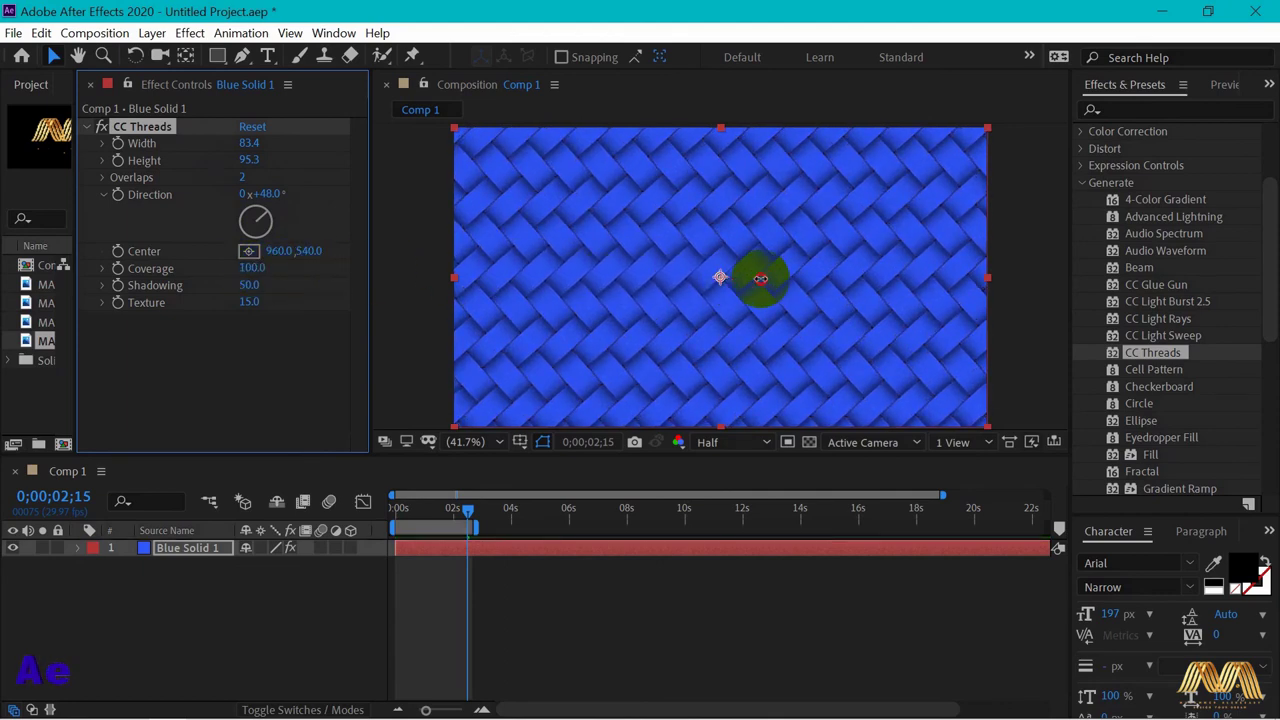
pyautogui.moveTo(761, 279); pyautogui.dragTo(35, 261)
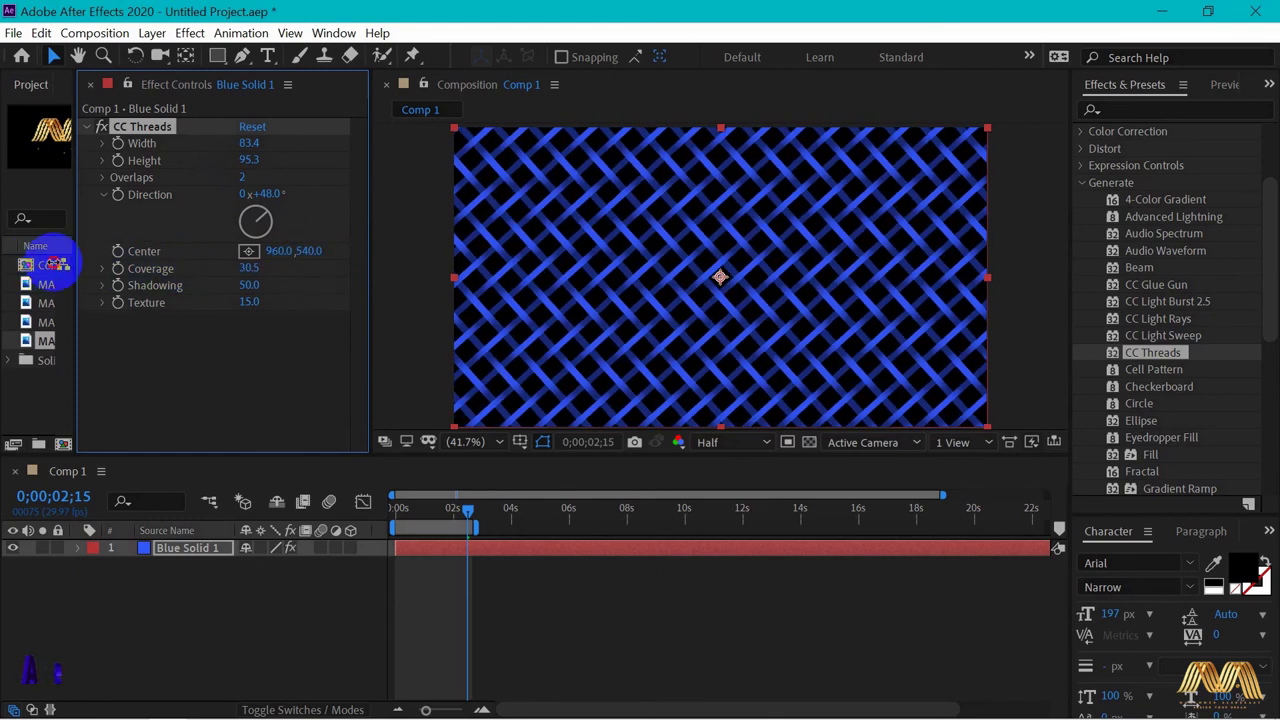
pyautogui.moveTo(100, 263)
pyautogui.mouseDown()
pyautogui.moveTo(337, 271)
pyautogui.moveTo(248, 290)
pyautogui.moveTo(470, 285)
pyautogui.moveTo(247, 290)
pyautogui.moveTo(309, 283)
pyautogui.moveTo(409, 286)
pyautogui.moveTo(247, 307)
pyautogui.moveTo(315, 296)
pyautogui.moveTo(103, 286)
pyautogui.moveTo(420, 288)
pyautogui.mouseUp()
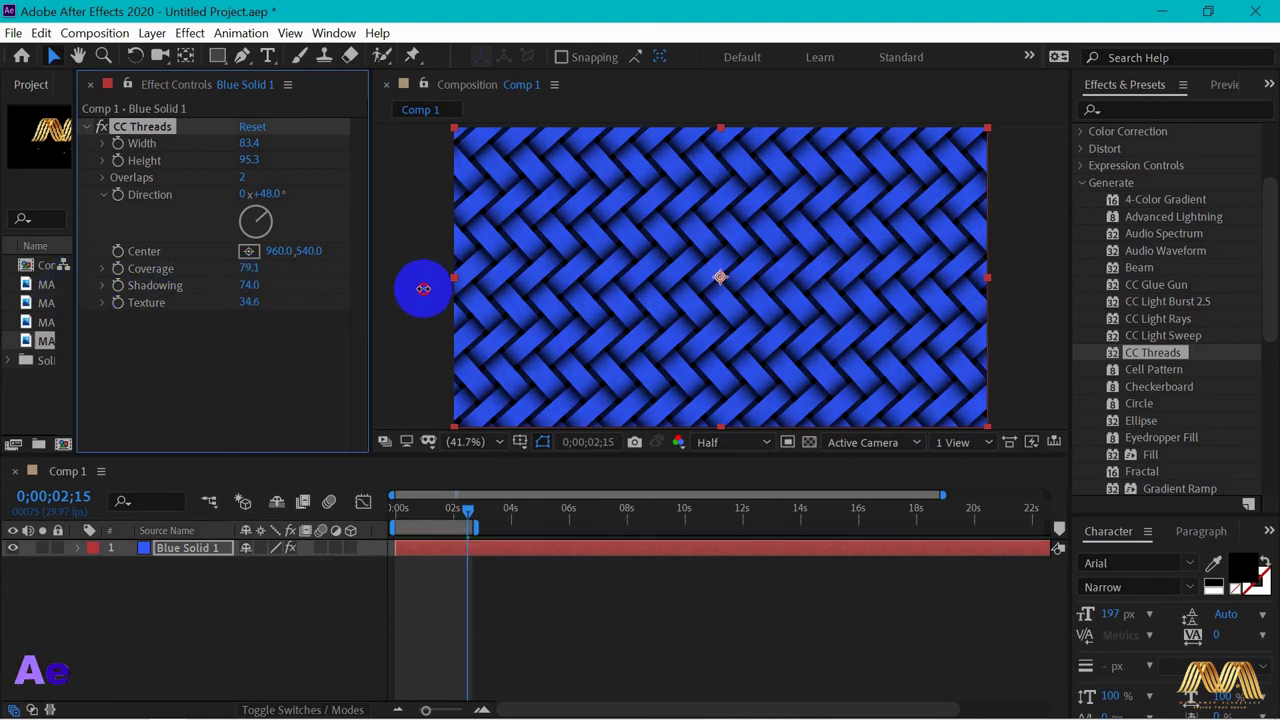
pyautogui.moveTo(423, 289)
pyautogui.mouseDown()
pyautogui.moveTo(349, 289)
pyautogui.moveTo(402, 289)
pyautogui.mouseUp()
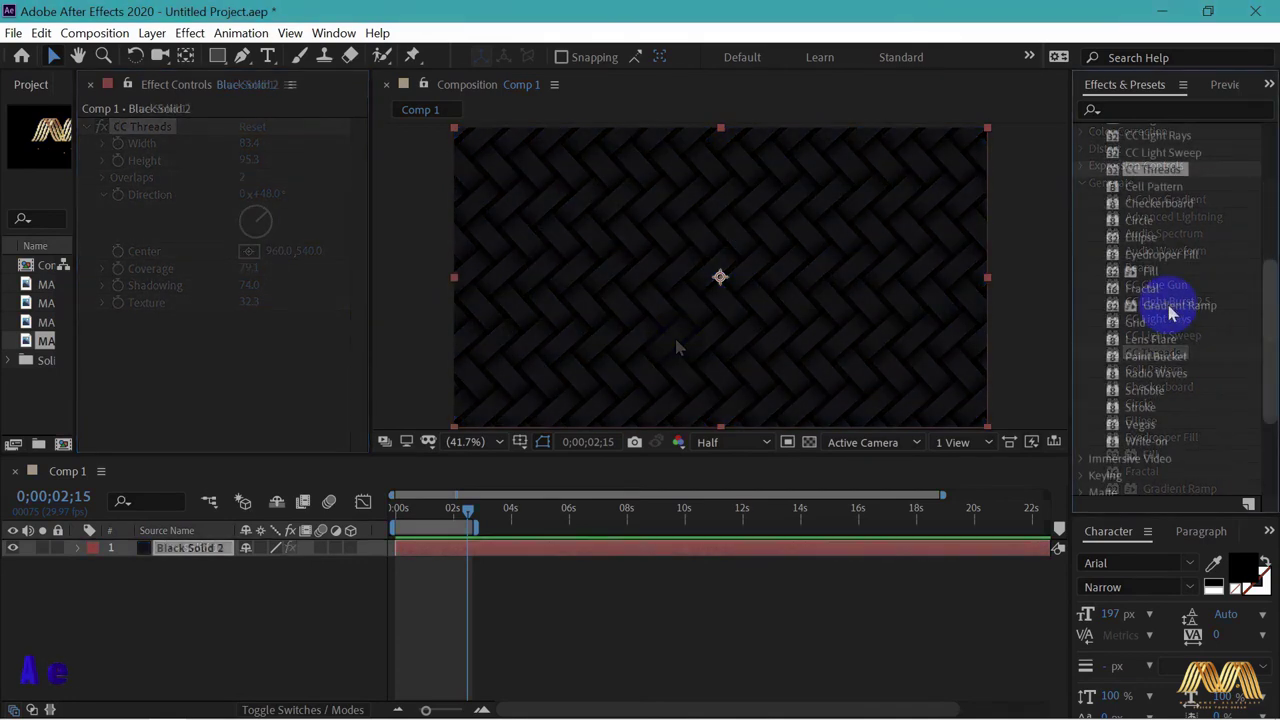
pyautogui.moveTo(1172, 312); pyautogui.dragTo(734, 290)
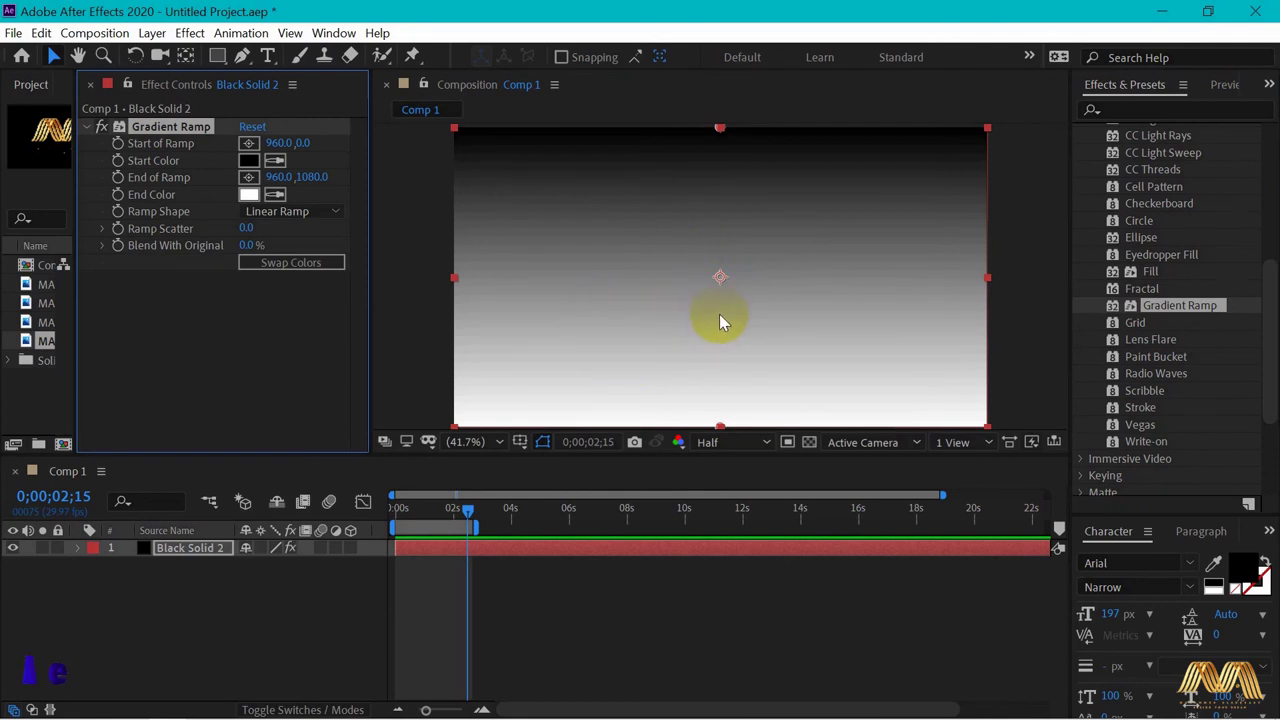
# - Swap the ramp colours, make it a Radial Ramp, and place the start point at the frame centre
pyautogui.click(286, 270)
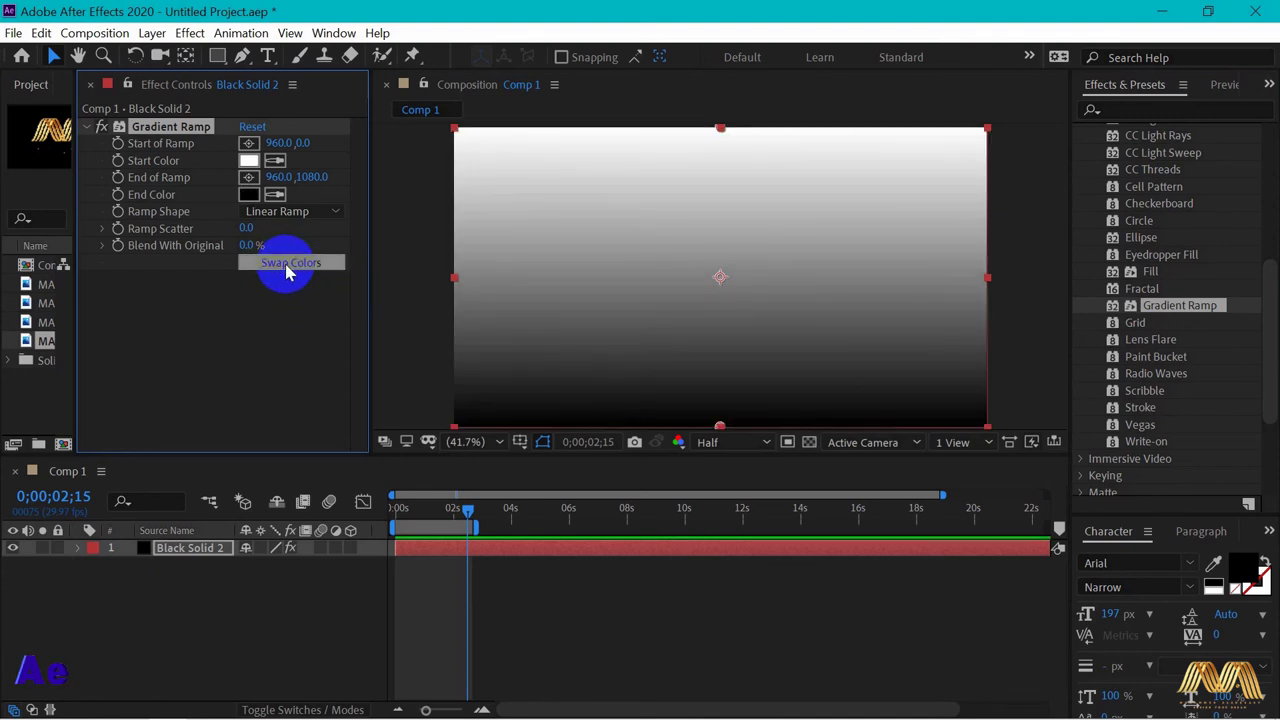
pyautogui.click(245, 200)
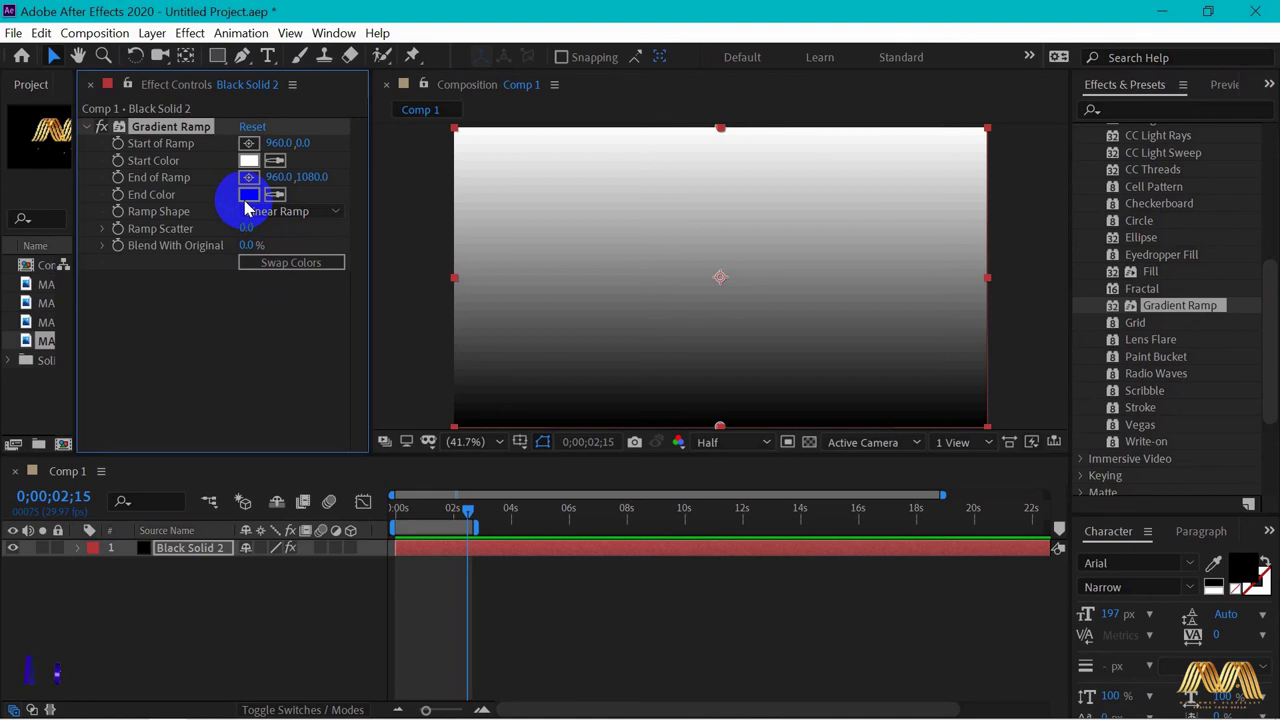
pyautogui.click(318, 210)
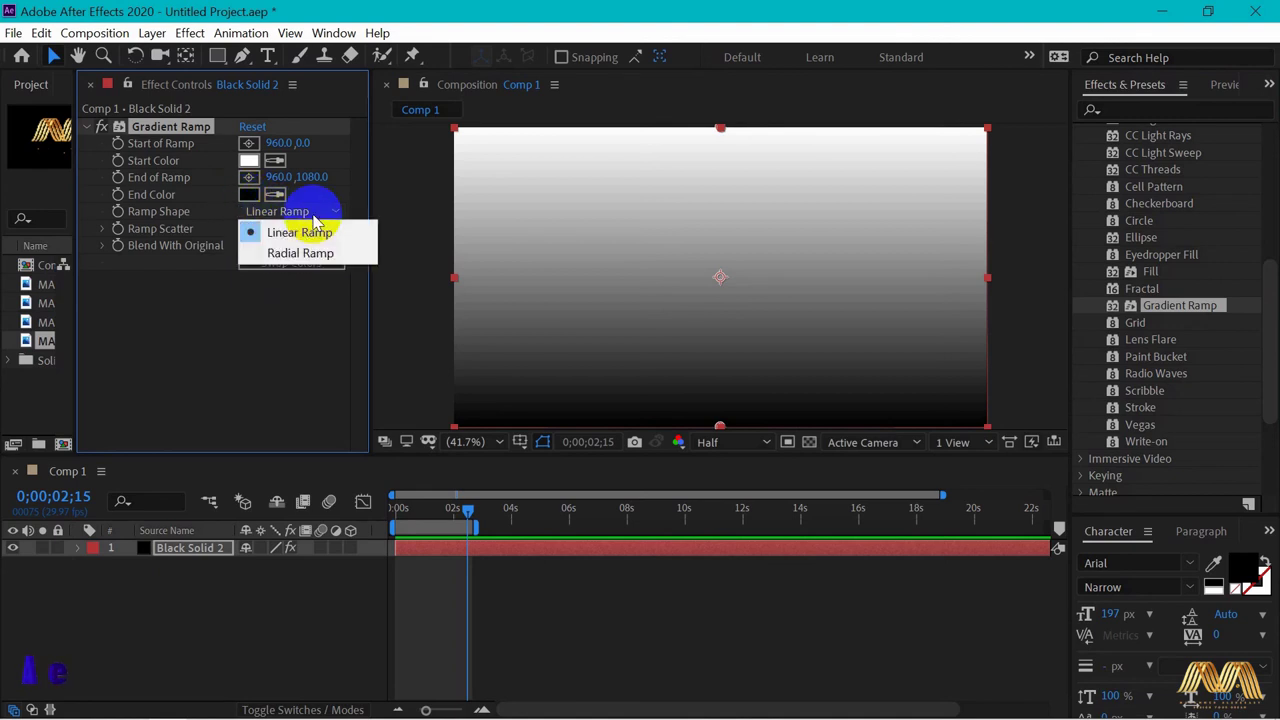
pyautogui.click(317, 262)
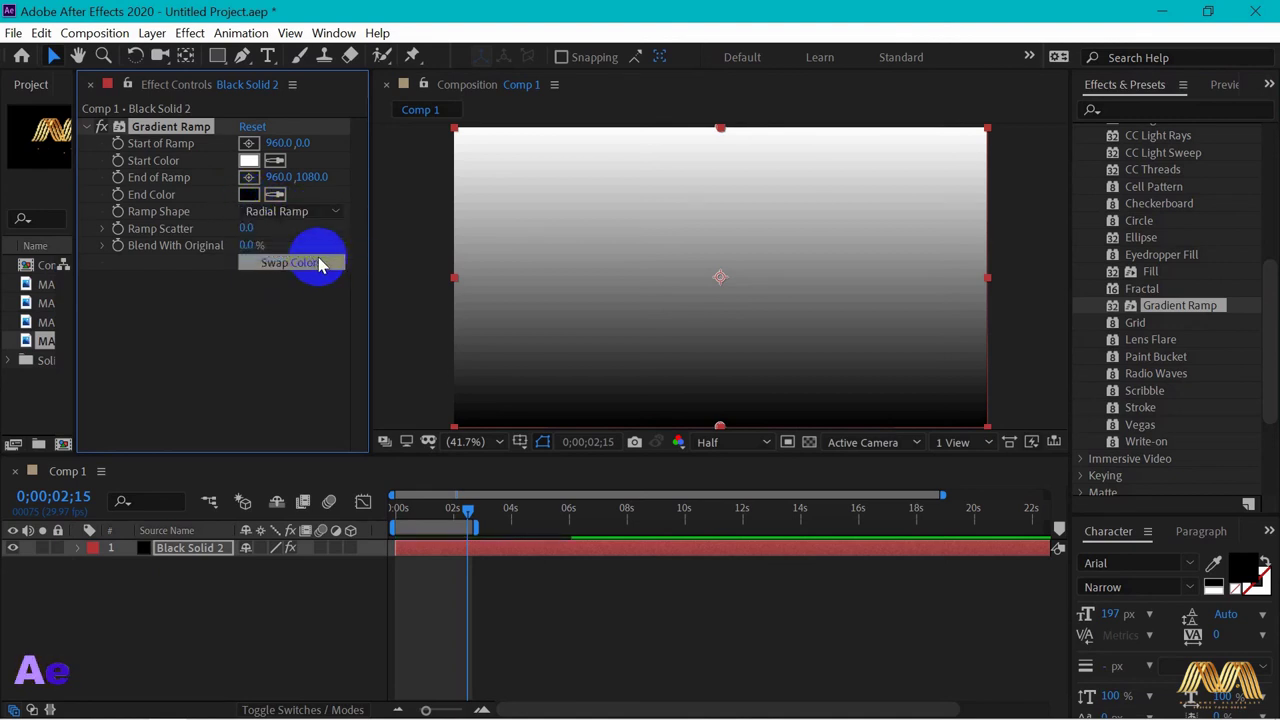
pyautogui.moveTo(716, 133); pyautogui.dragTo(711, 271)
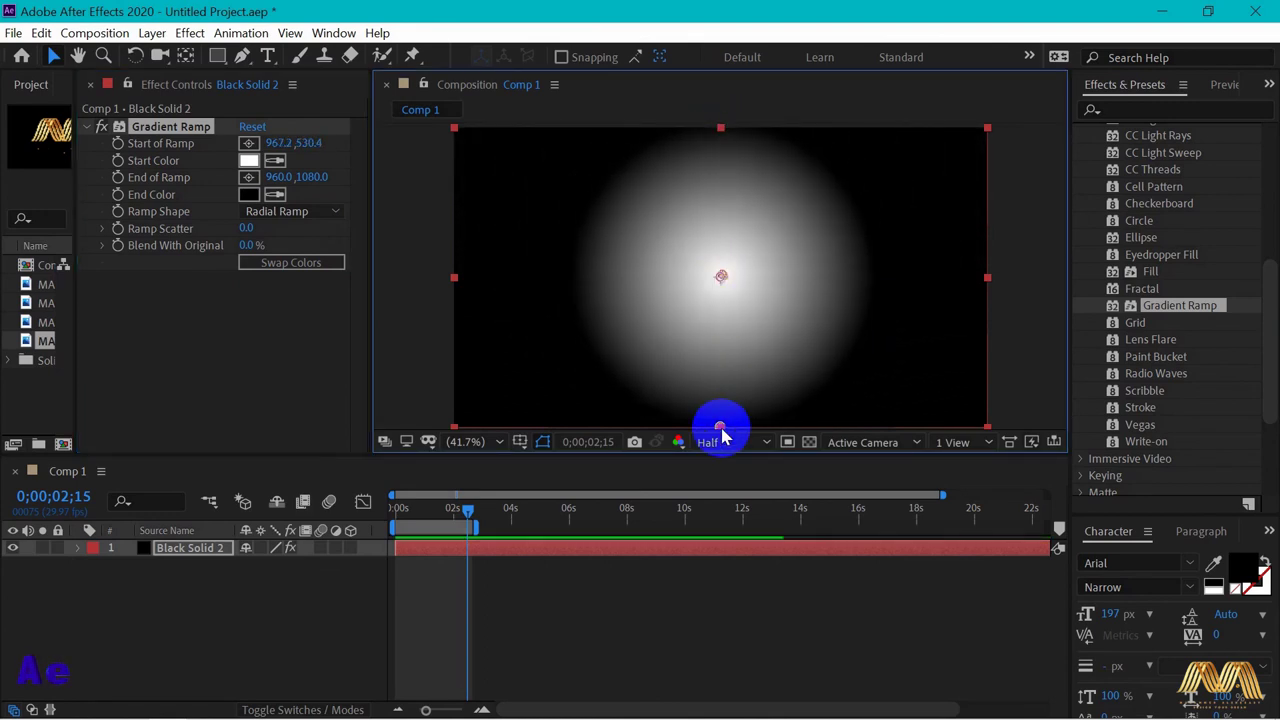
pyautogui.moveTo(713, 427); pyautogui.dragTo(356, 430)
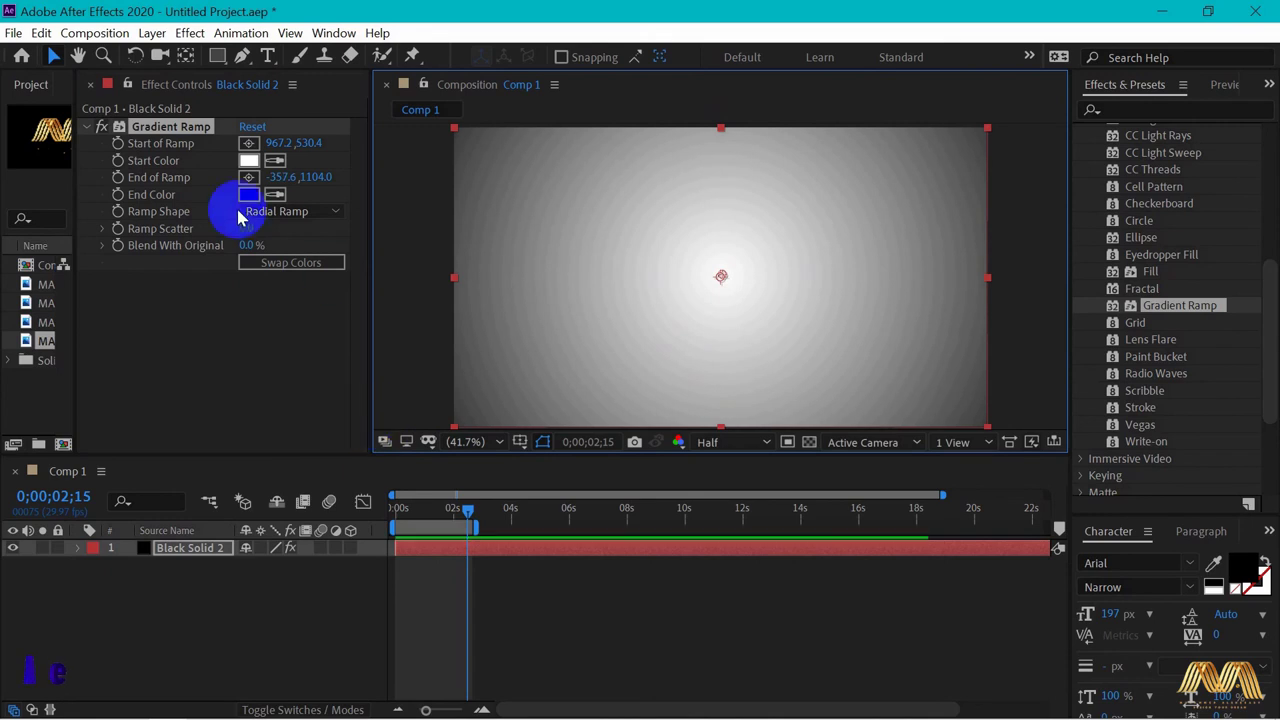
# - Set the ramp end colour to pale pink D6BAD1, nudge a ramp point, and apply Grid to the solid
pyautogui.click(249, 194)
pyautogui.click(999, 548)
pyautogui.moveTo(999, 548); pyautogui.dragTo(999, 406)
pyautogui.moveTo(744, 380); pyautogui.dragTo(750, 413)
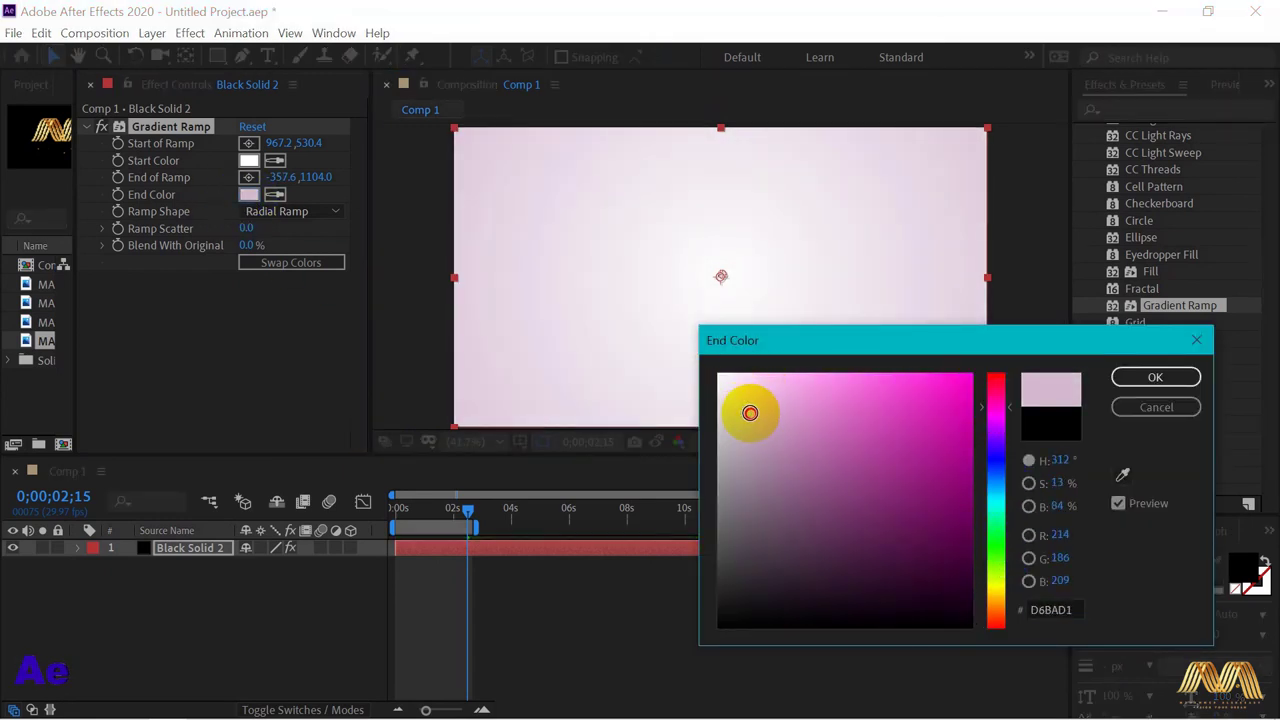
pyautogui.click(1148, 376)
pyautogui.moveTo(589, 453); pyautogui.dragTo(577, 560)
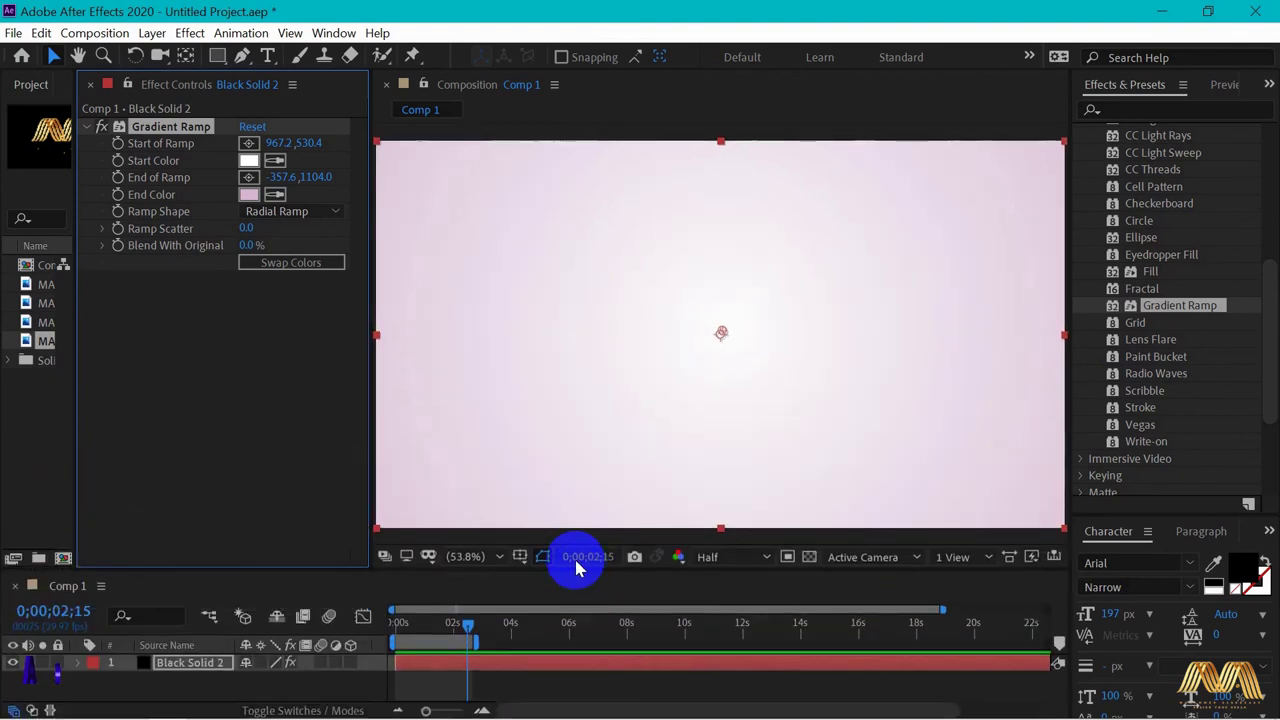
pyautogui.moveTo(367, 440); pyautogui.dragTo(185, 449)
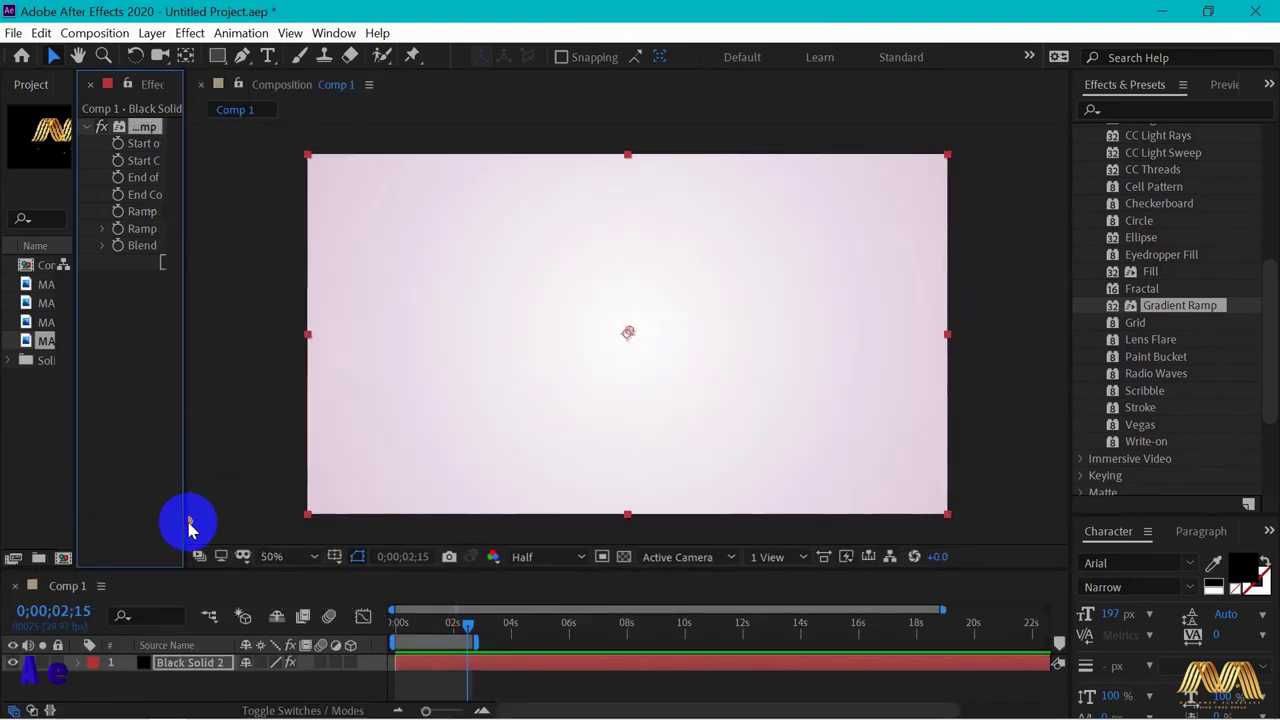
pyautogui.moveTo(323, 471); pyautogui.dragTo(361, 470)
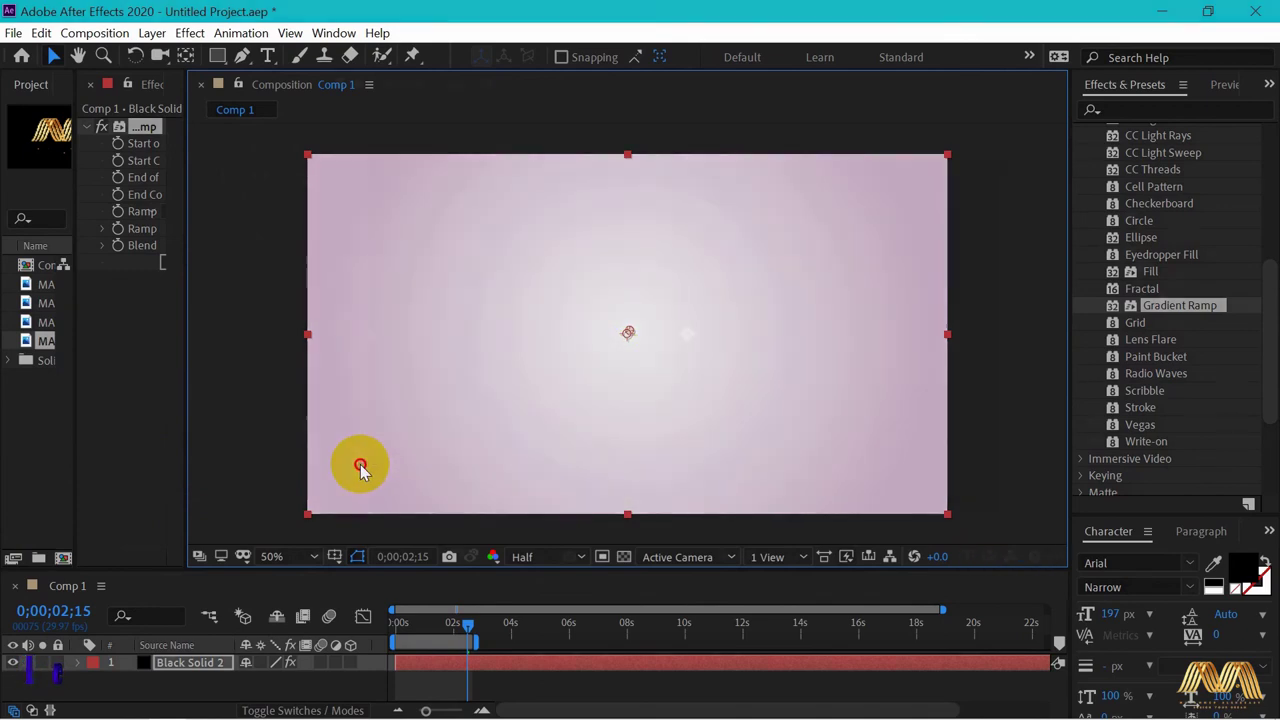
pyautogui.moveTo(1135, 268); pyautogui.dragTo(657, 350)
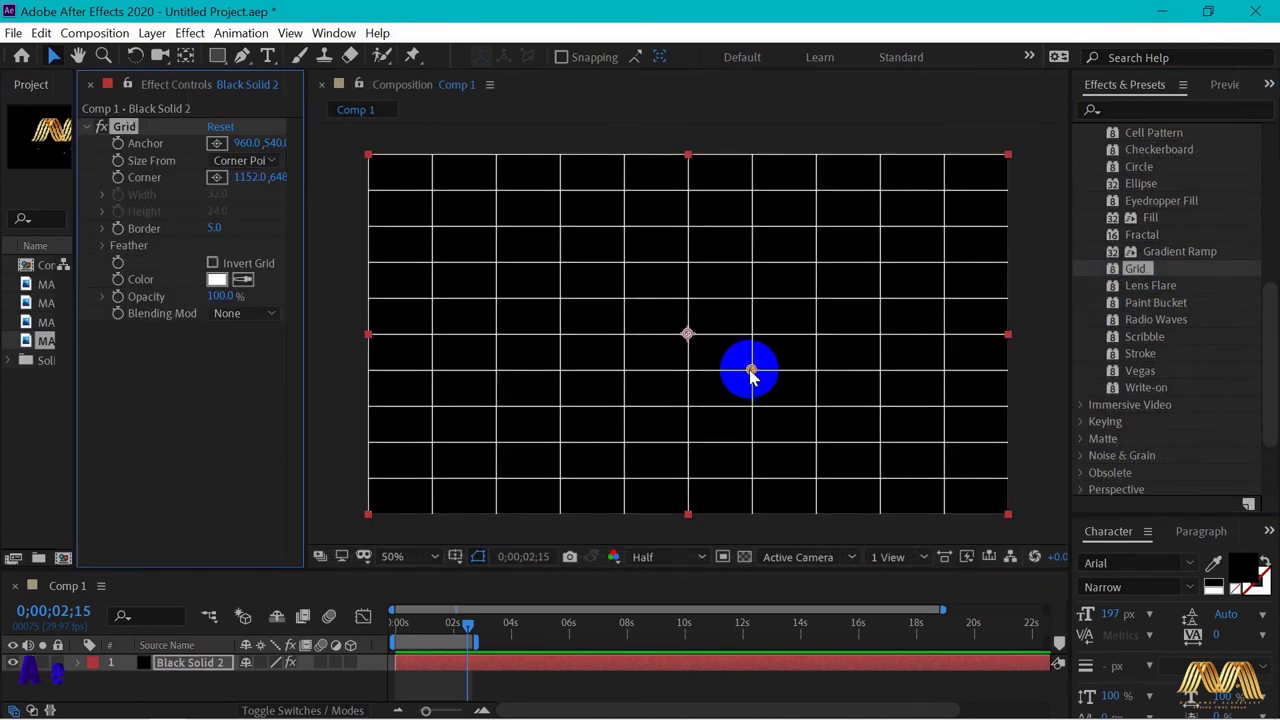
# - Widen the Grid cells via the corner point, colour the grid blue, and apply Lens Flare to Bird.mp4
pyautogui.moveTo(751, 374); pyautogui.dragTo(788, 368)
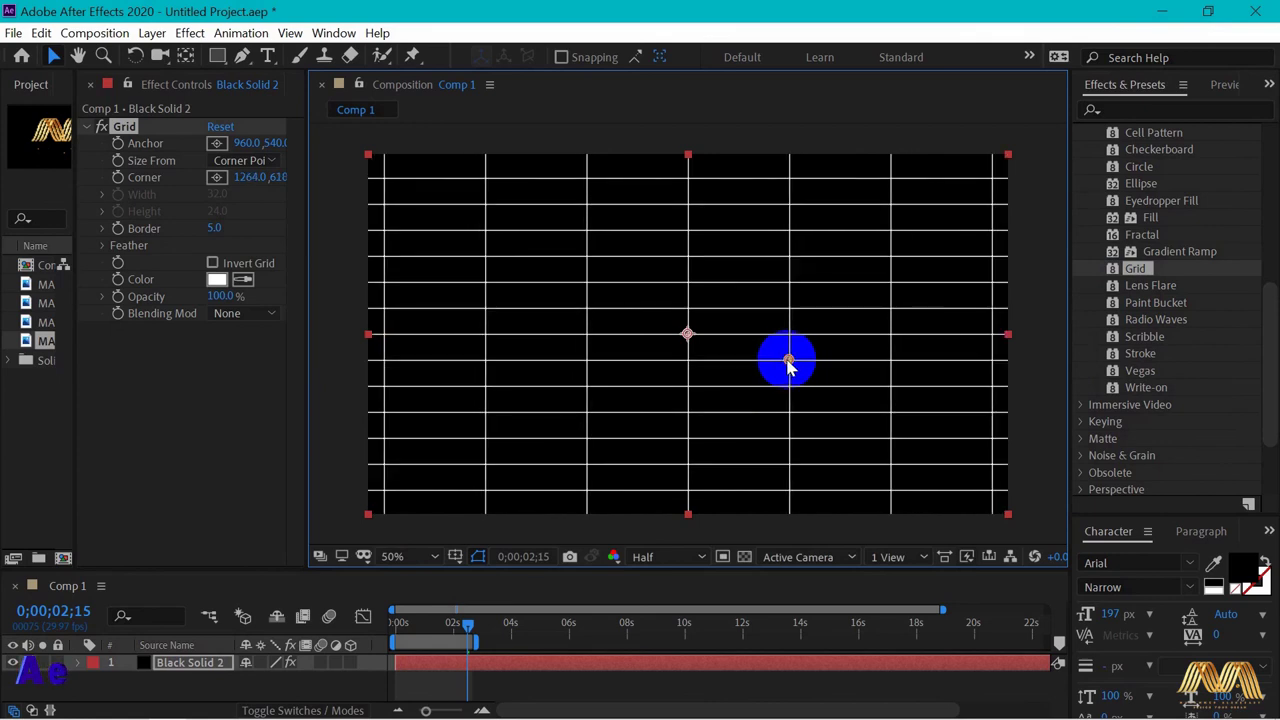
pyautogui.click(211, 281)
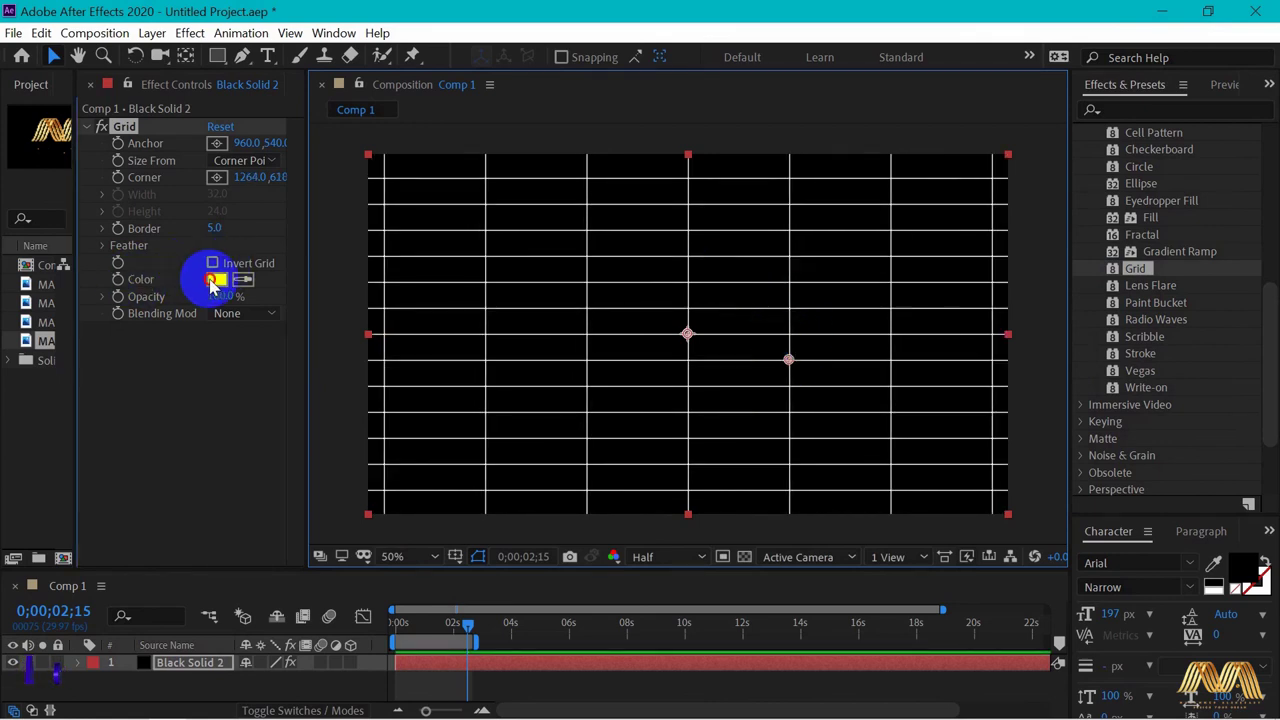
pyautogui.moveTo(997, 470); pyautogui.dragTo(1004, 459)
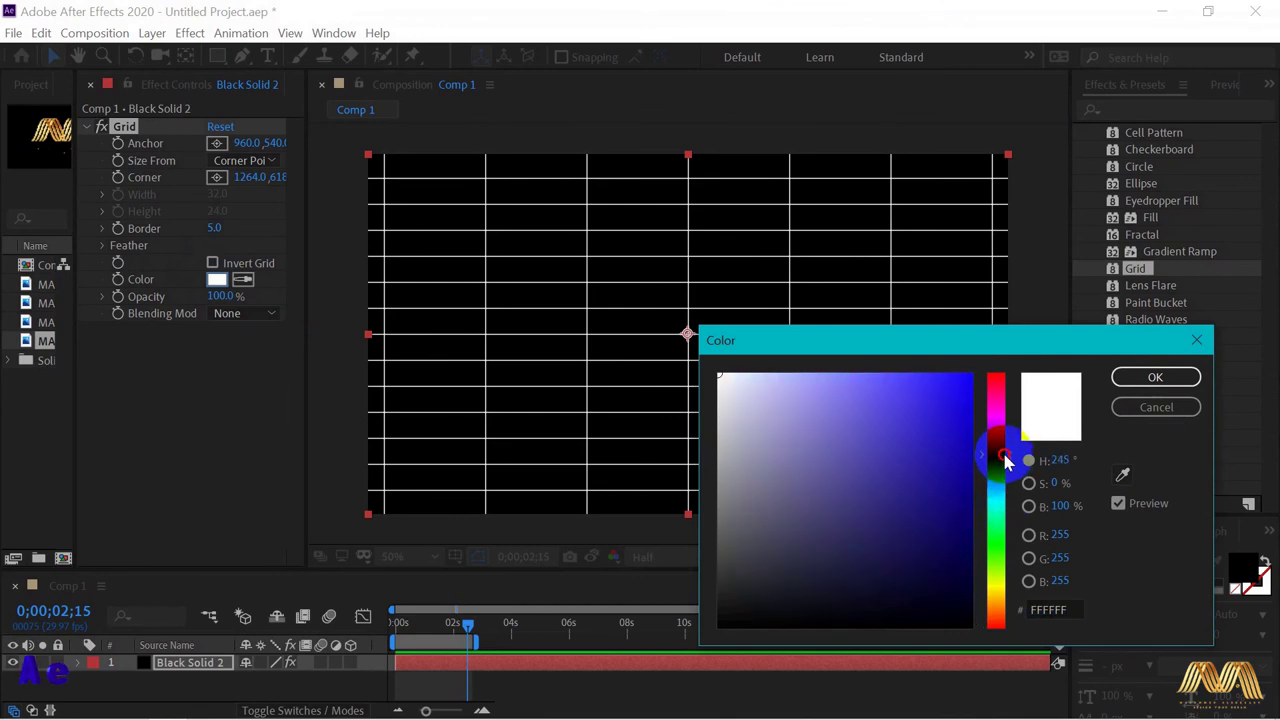
pyautogui.click(970, 374)
pyautogui.click(1155, 377)
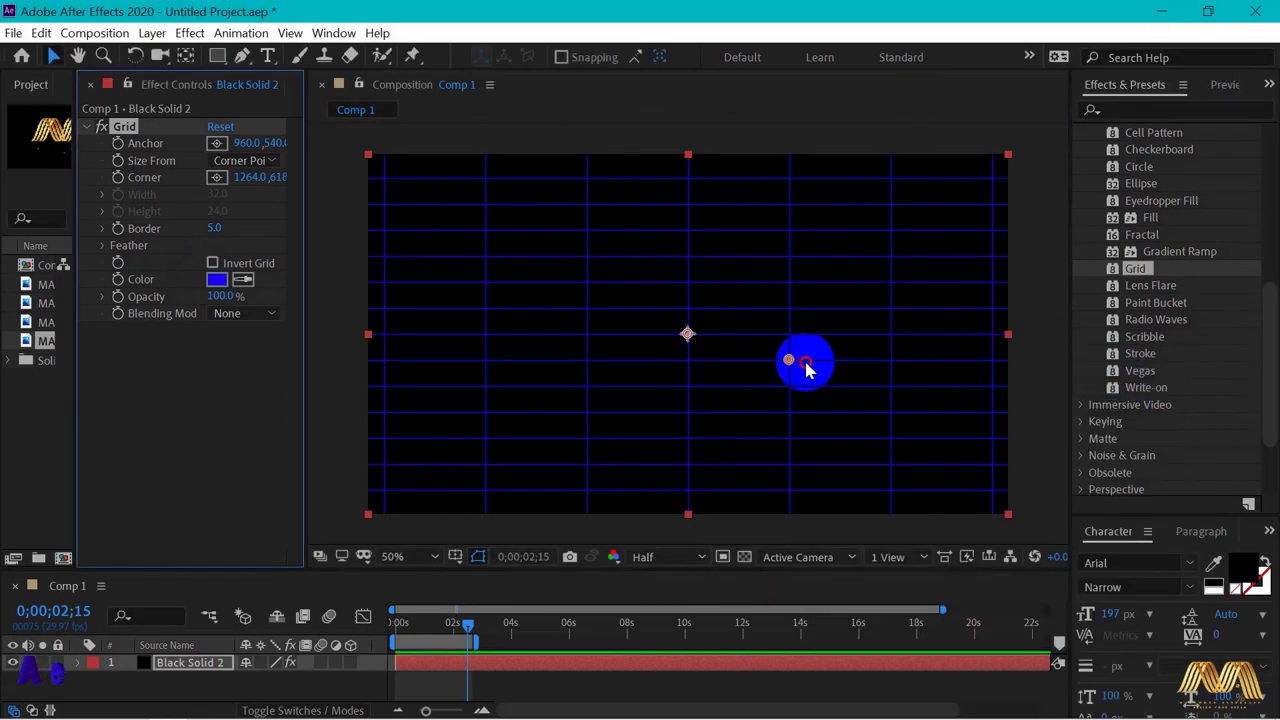
pyautogui.moveTo(808, 370); pyautogui.dragTo(790, 365)
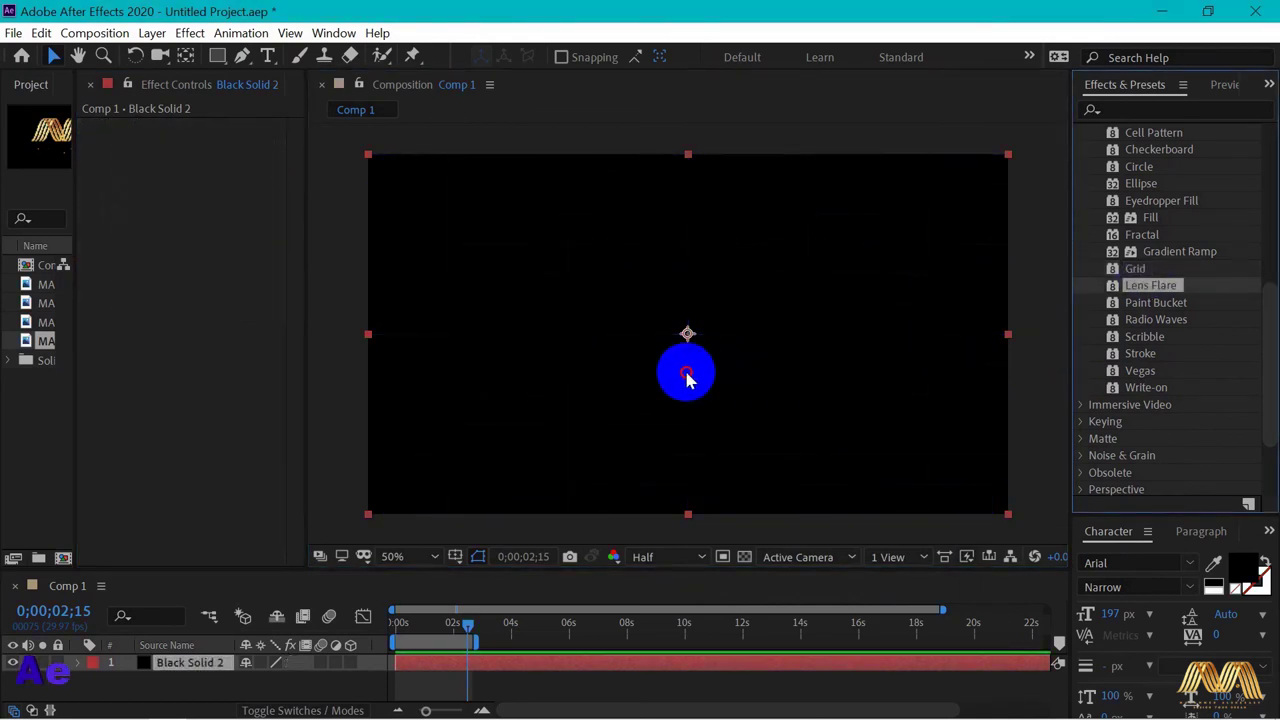
pyautogui.moveTo(686, 376); pyautogui.dragTo(509, 256)
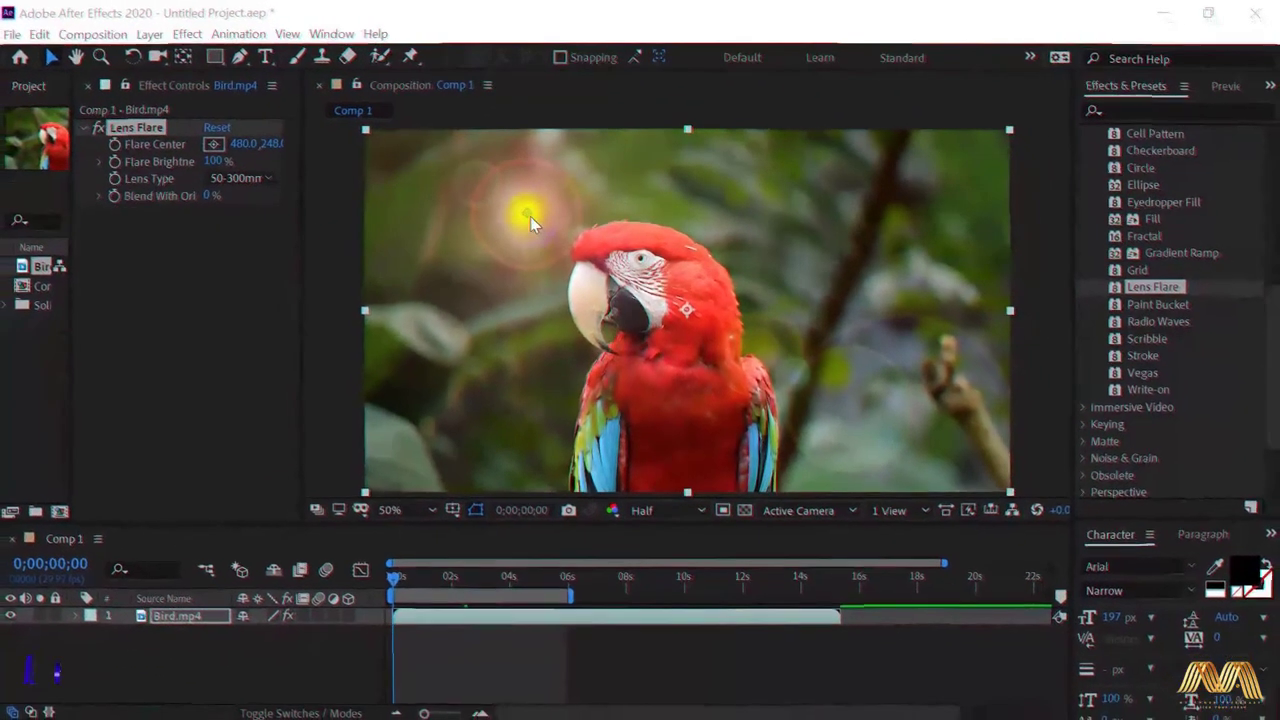
# - Keyframe the Flare Center from off the top-left corner at 0s to the lower right at about 4s
pyautogui.moveTo(528, 212); pyautogui.dragTo(310, 140)
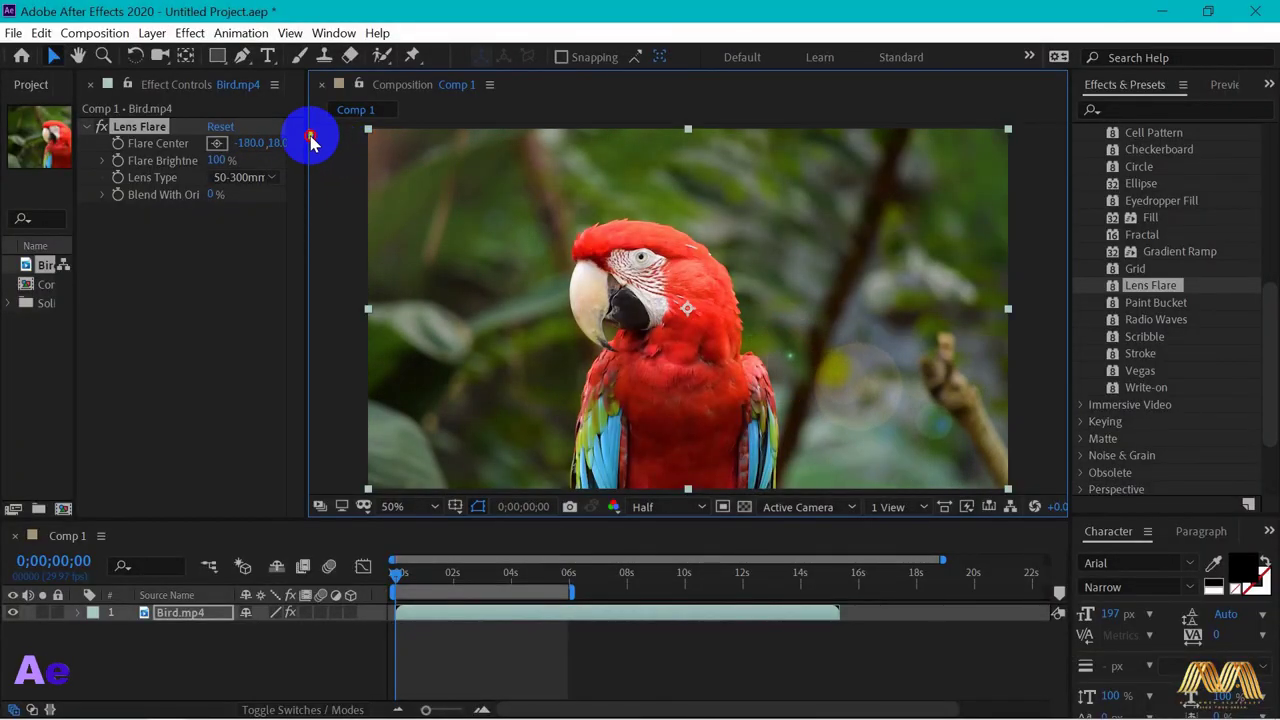
pyautogui.click(117, 150)
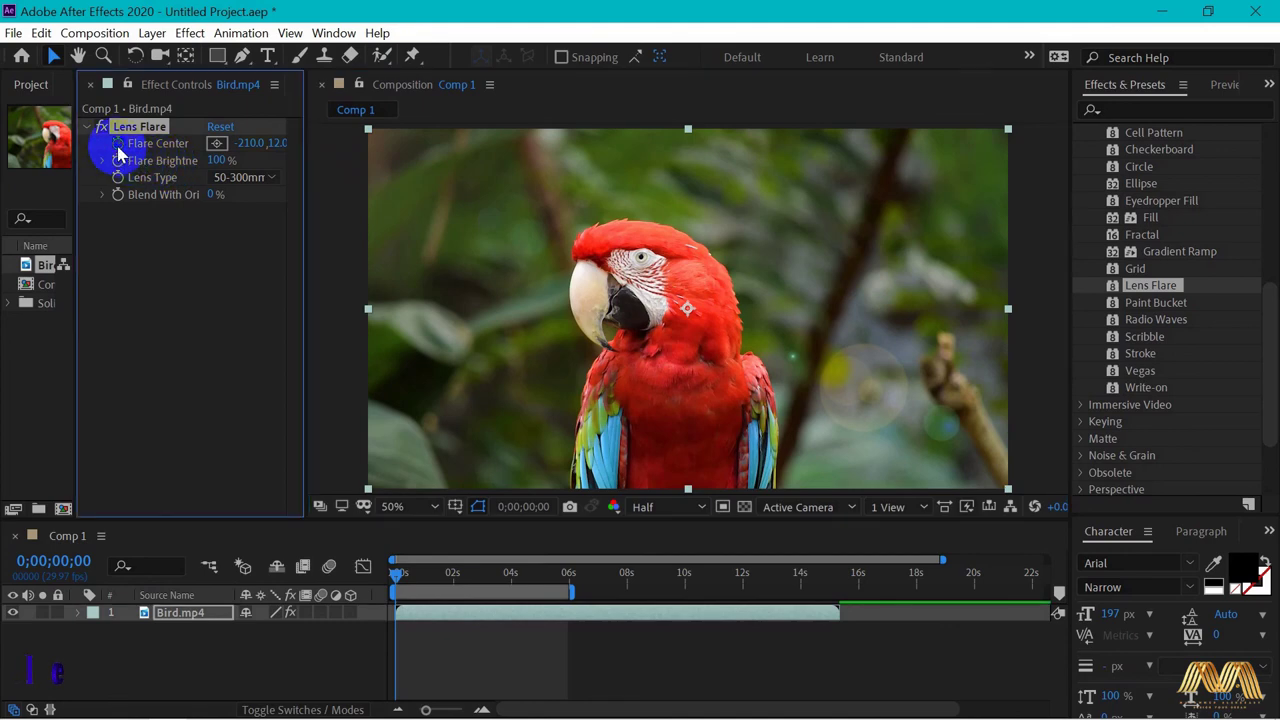
pyautogui.click(168, 630)
pyautogui.click(181, 619)
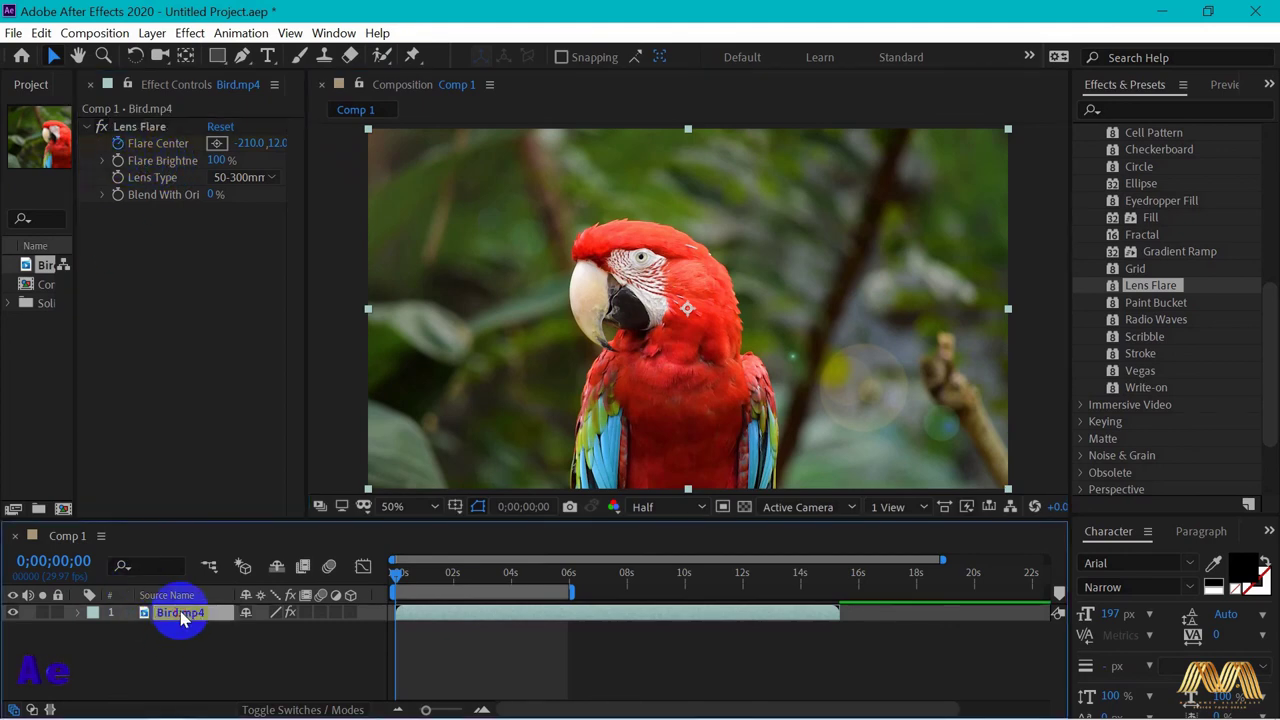
pyautogui.press('u')
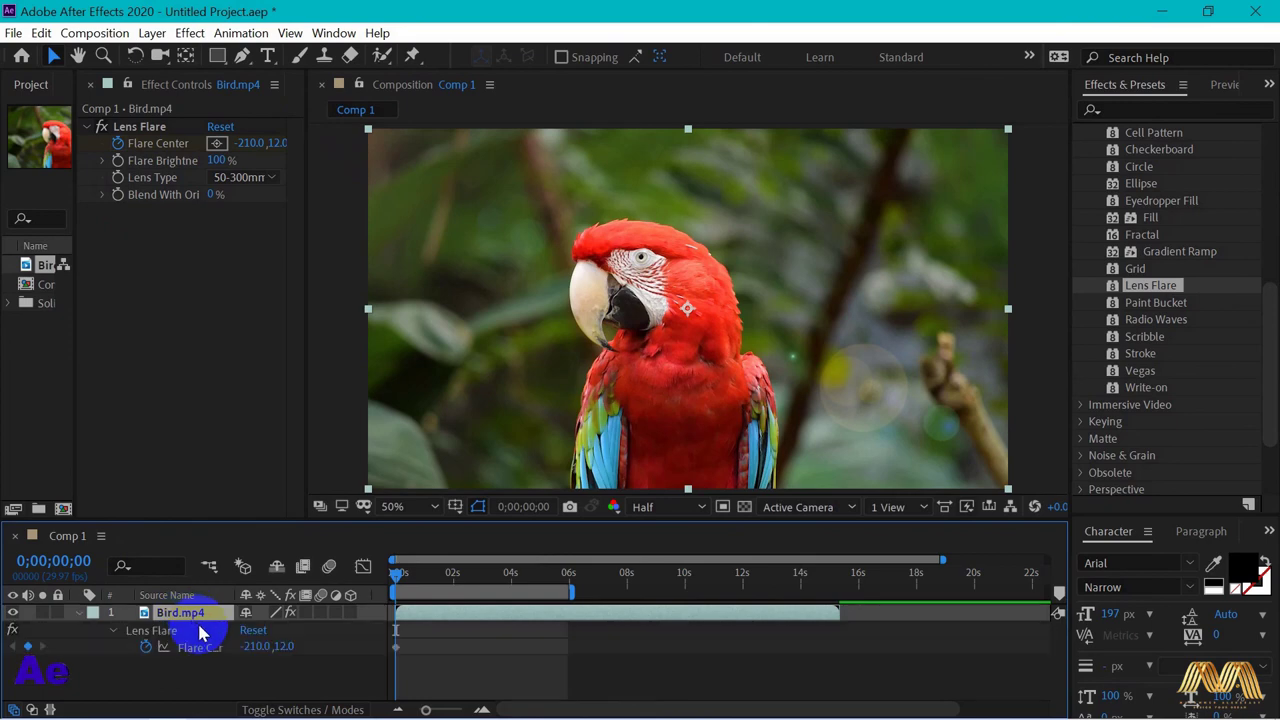
pyautogui.moveTo(397, 577); pyautogui.dragTo(507, 587)
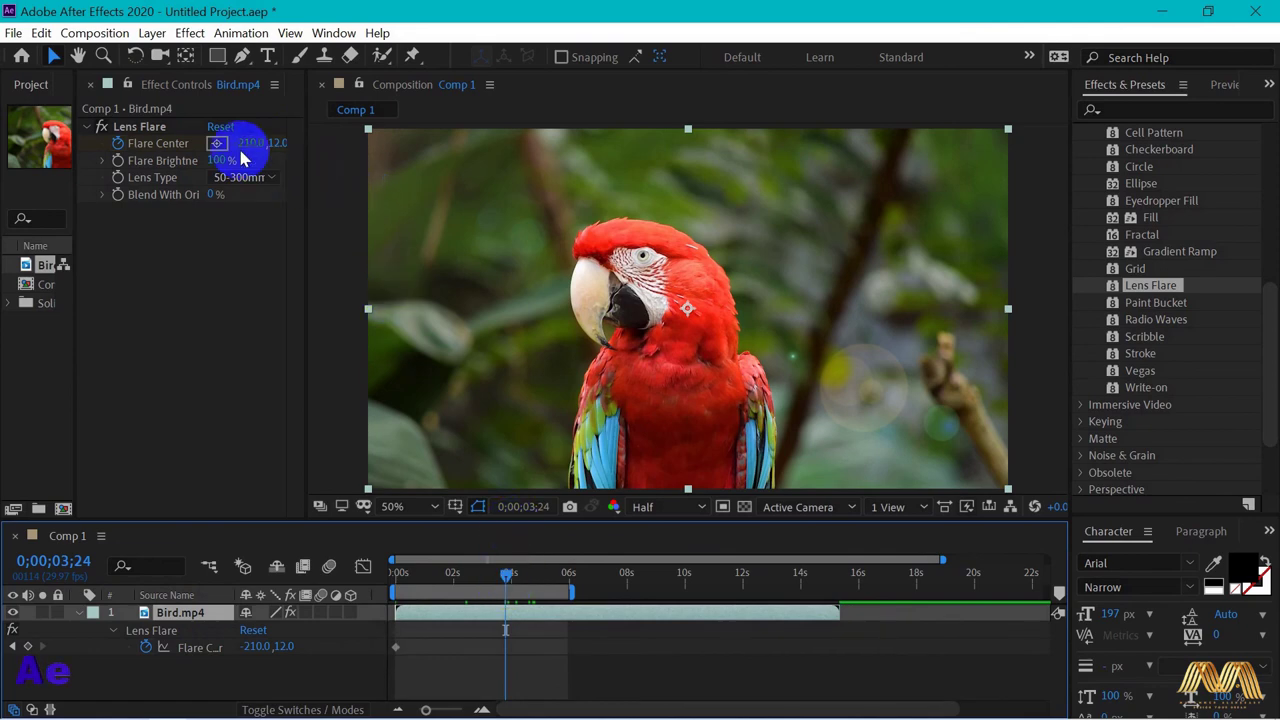
pyautogui.moveTo(332, 205); pyautogui.dragTo(945, 555)
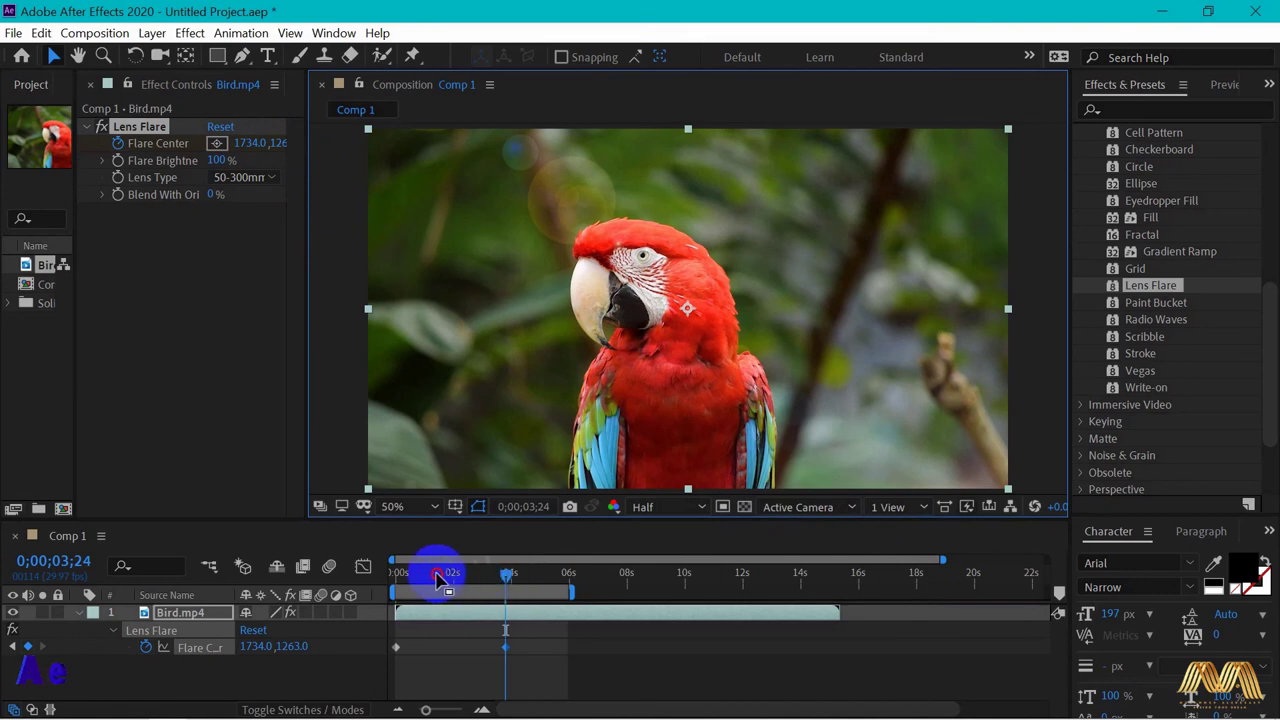
# - Preview the Lens Flare animation from the start of the timeline
pyautogui.click(393, 574)
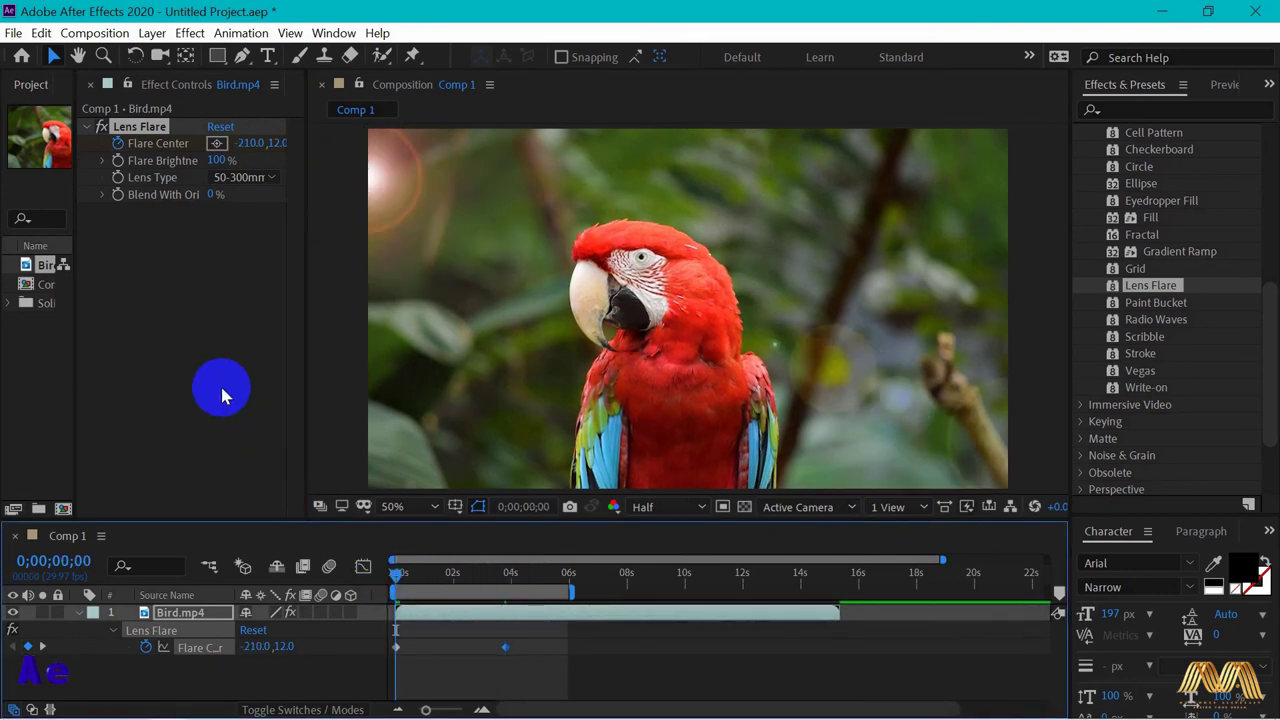
pyautogui.press('space')
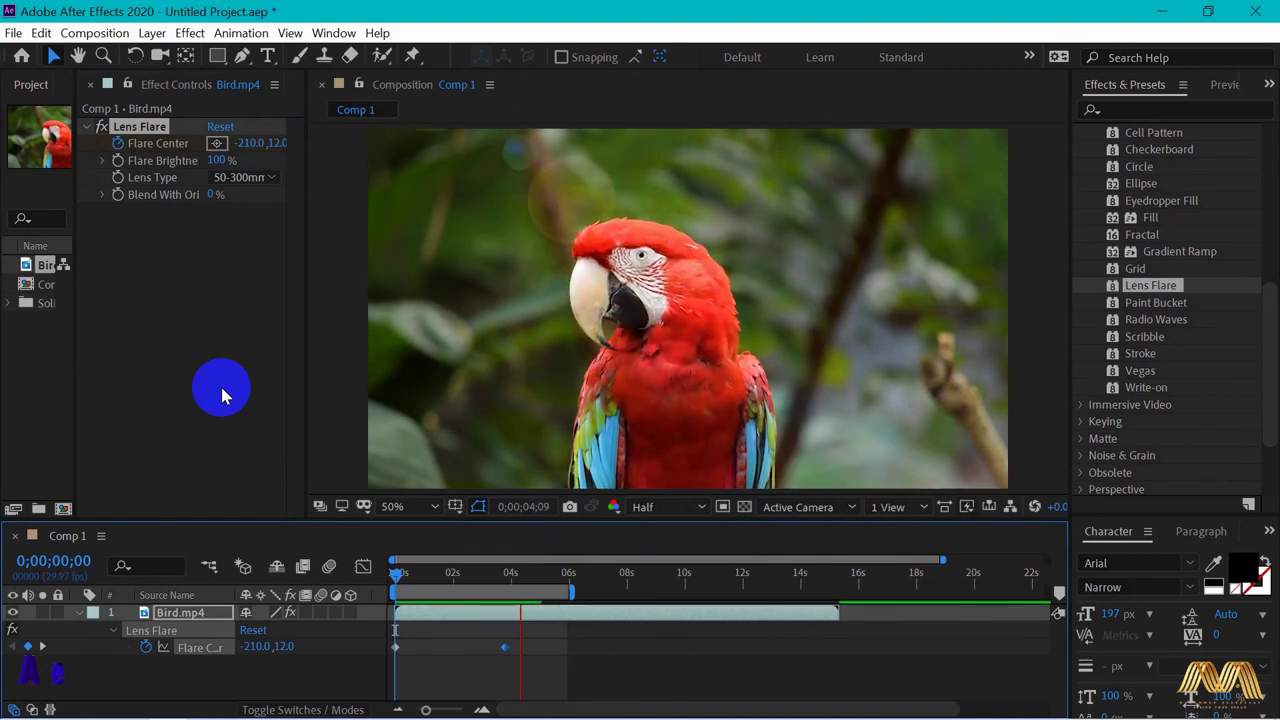
pyautogui.press('space')
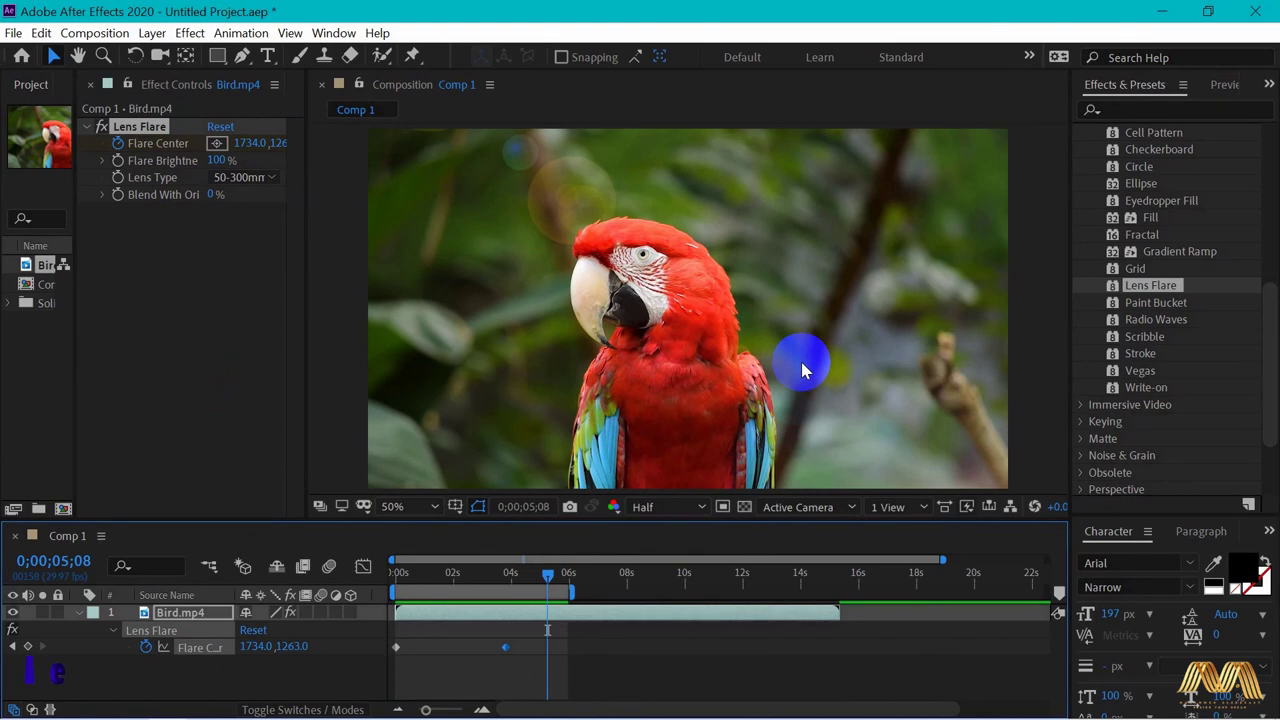
pyautogui.press('space')
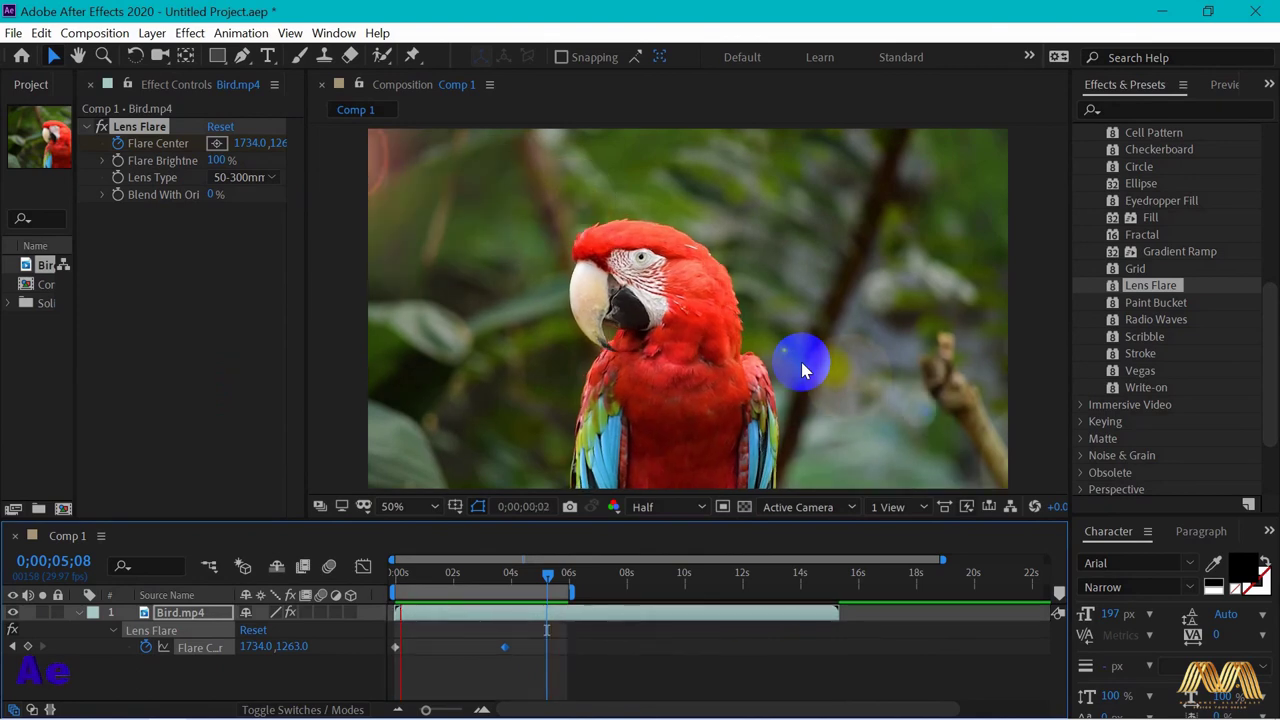